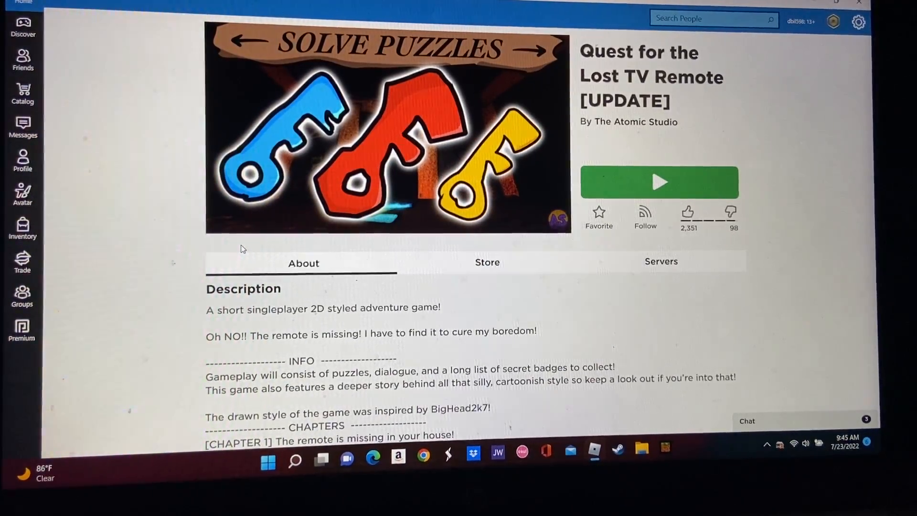
Launch Quest for the Lost TV Remote from its Roblox game page
left_click(624, 190)
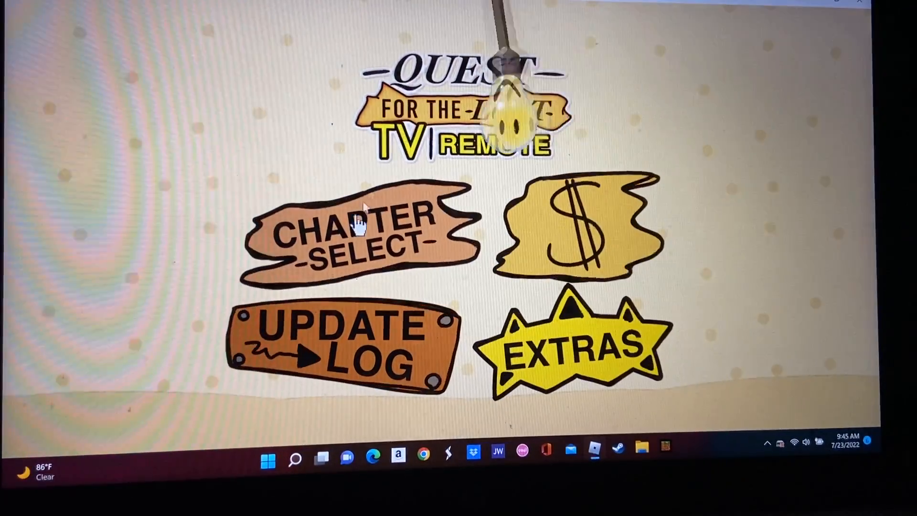
Choose Chapter 1 in chapter select and confirm it to start the quest
left_click(362, 229)
left_click(387, 230)
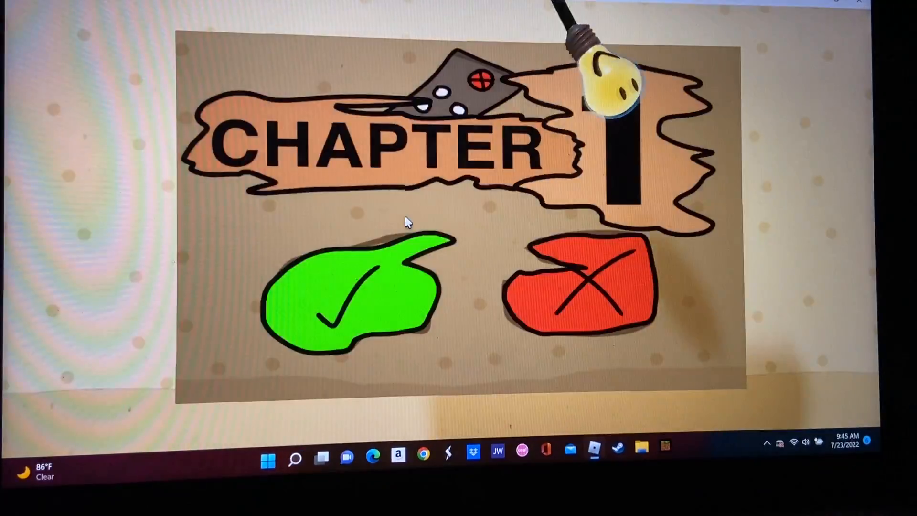
left_click(365, 286)
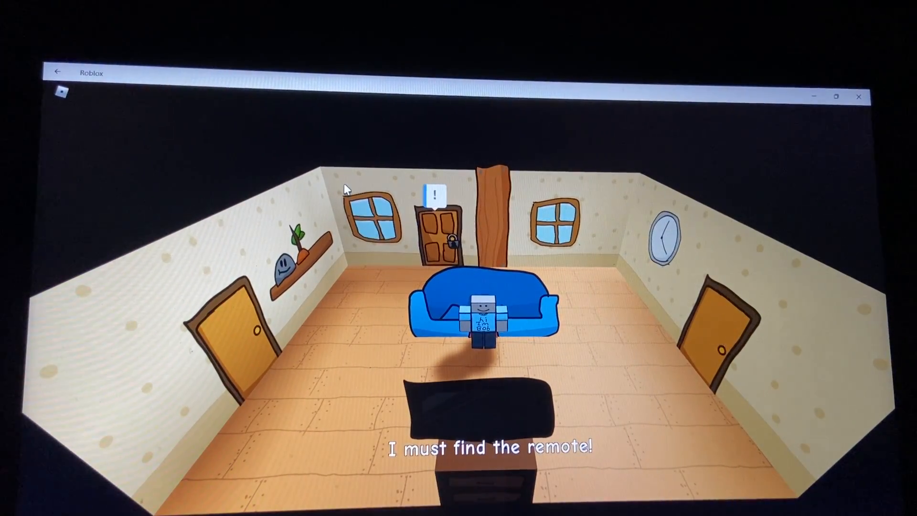
Walk around the living room, through the kitchen and back beside the couch
key("w")
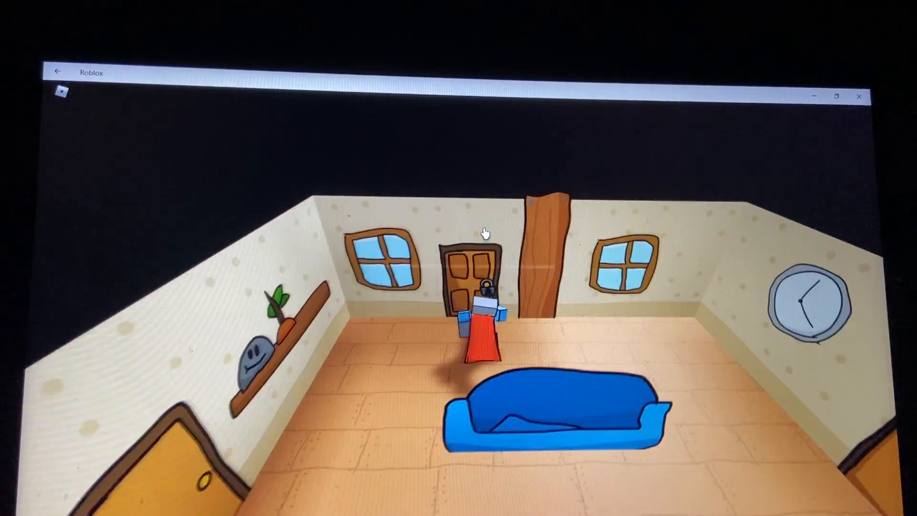
key("a")
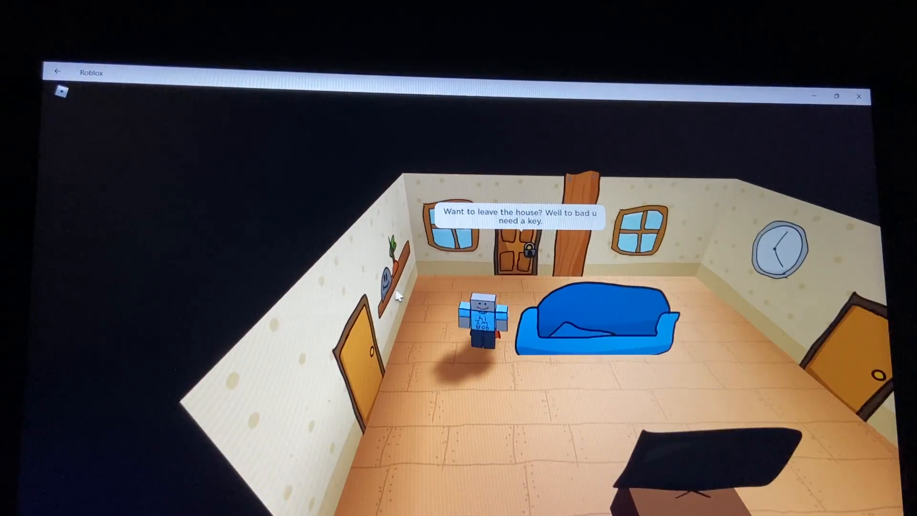
key("s")
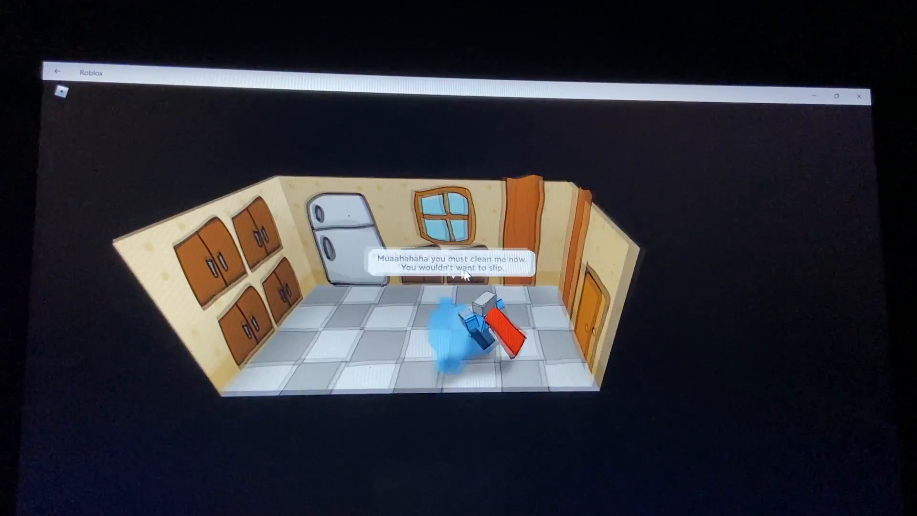
key("w")
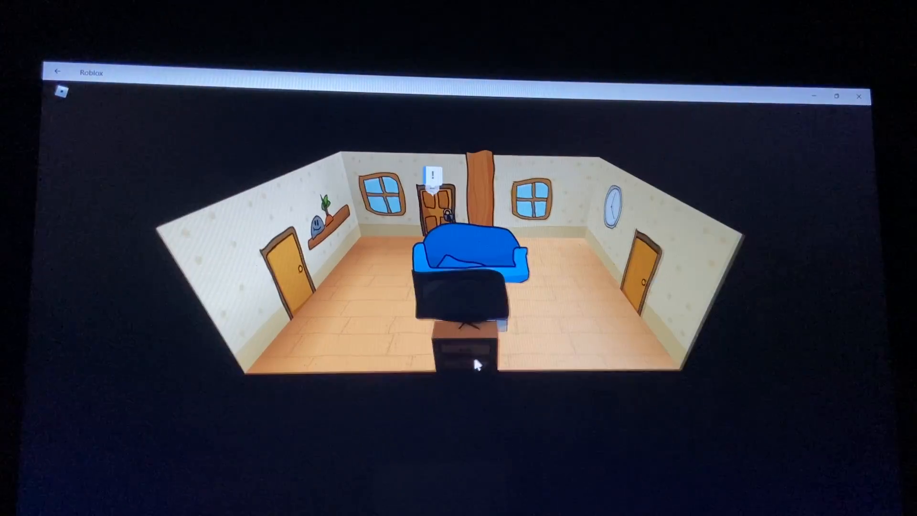
key("d")
scroll(459, 301, "up", 4)
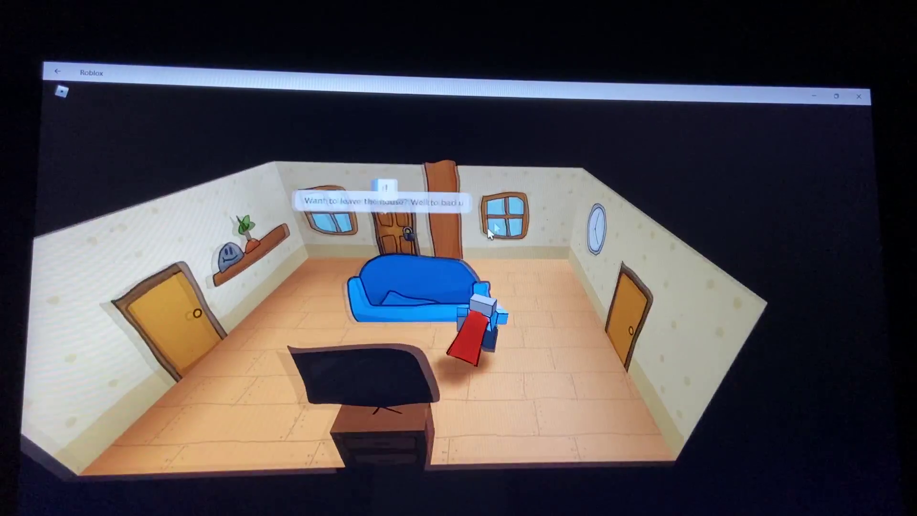
right_click(493, 231)
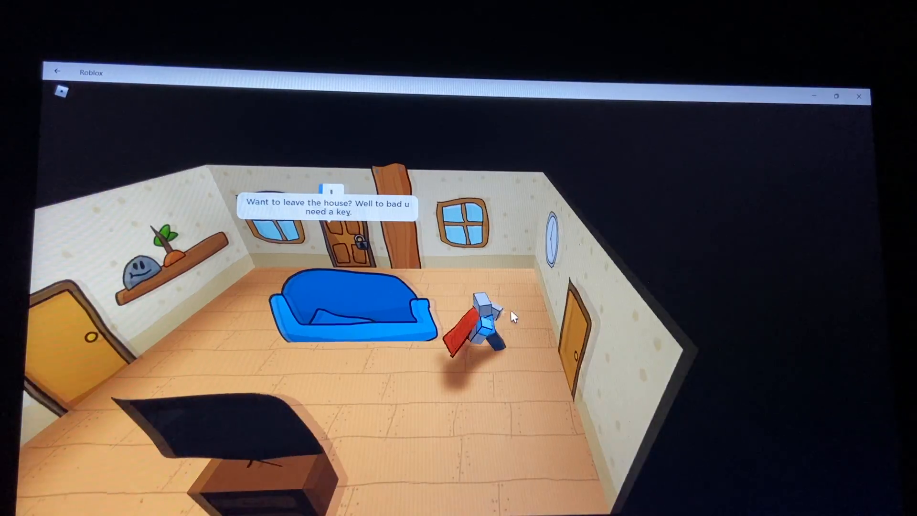
Pass the stairs room and green bathroom, then enter the yellow bedroom
key("w")
key("s")
left_click_drag(380, 242, 503, 308)
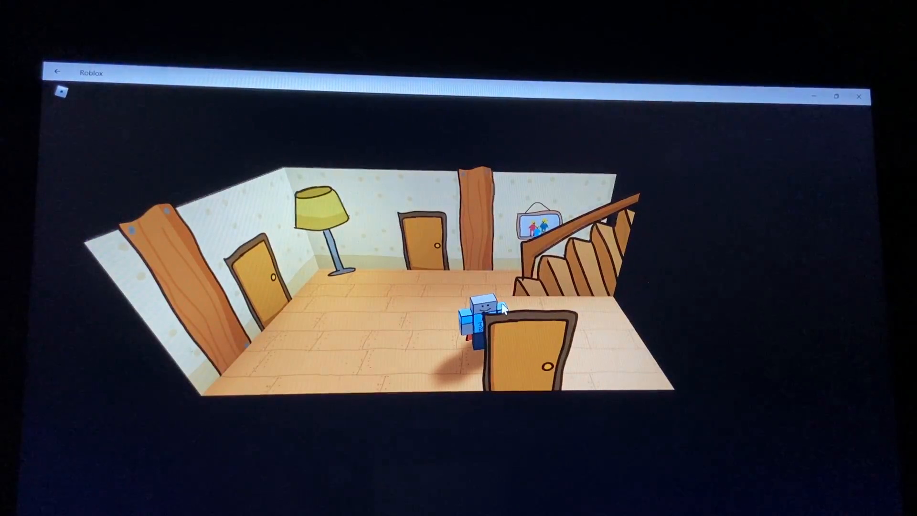
key("w")
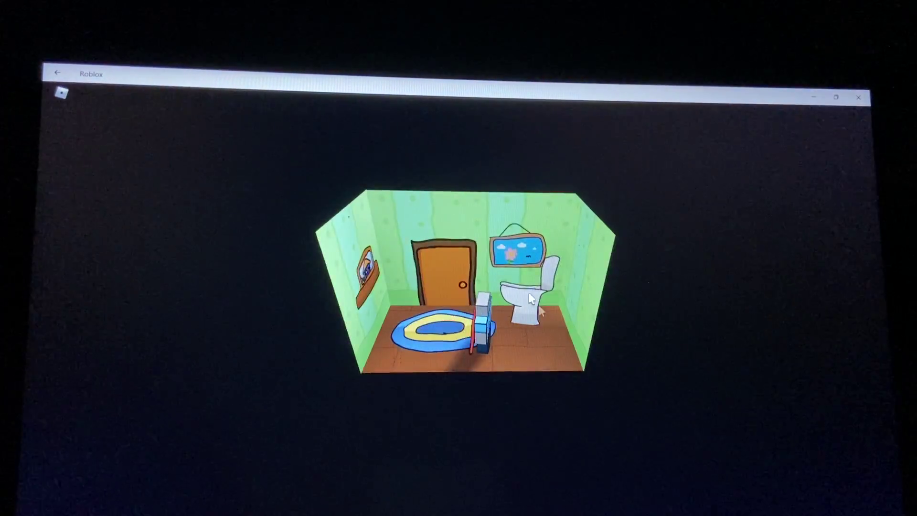
left_click_drag(533, 301, 390, 299)
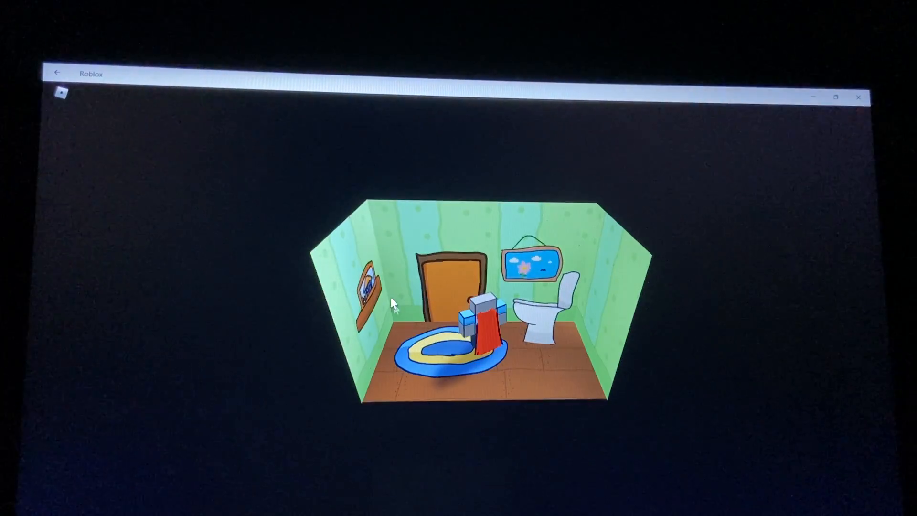
key("s")
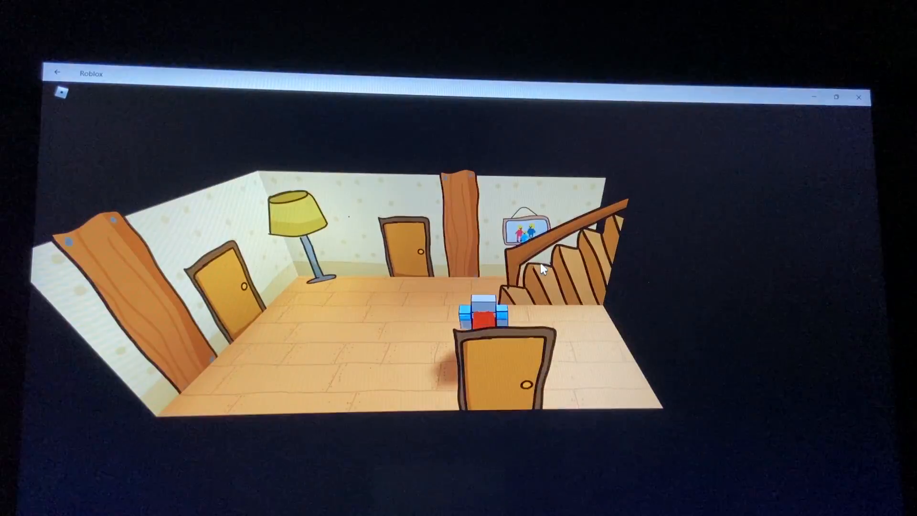
key("w")
key("space")
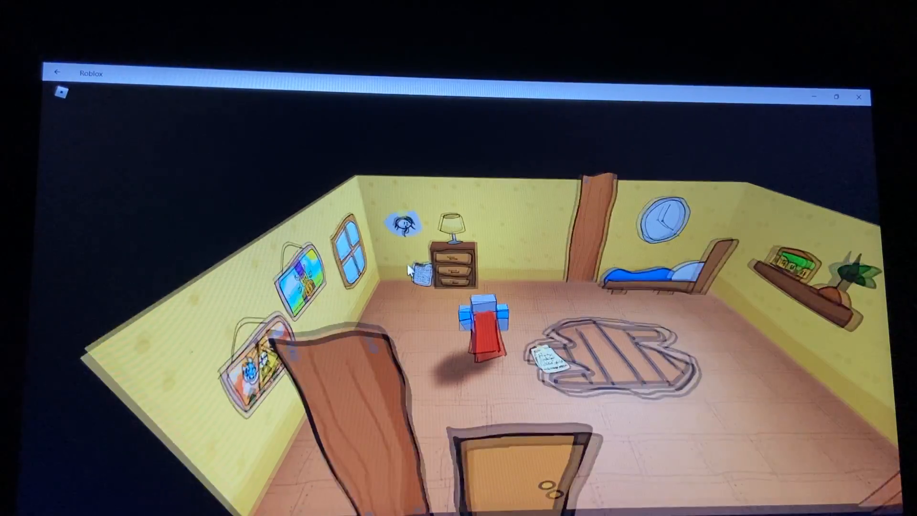
scroll(584, 336, "up", 2)
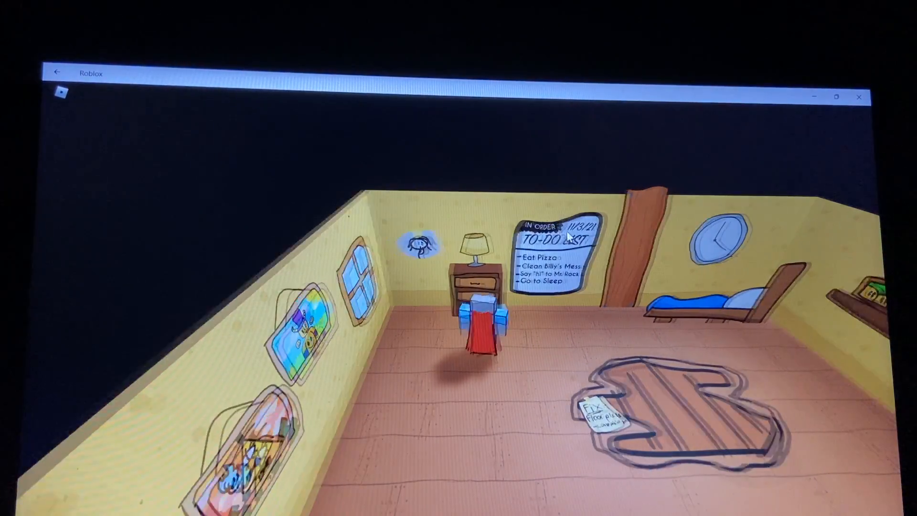
Search the yellow bedroom, checking the bed, dresser and to-do list
left_click_drag(448, 295, 517, 281)
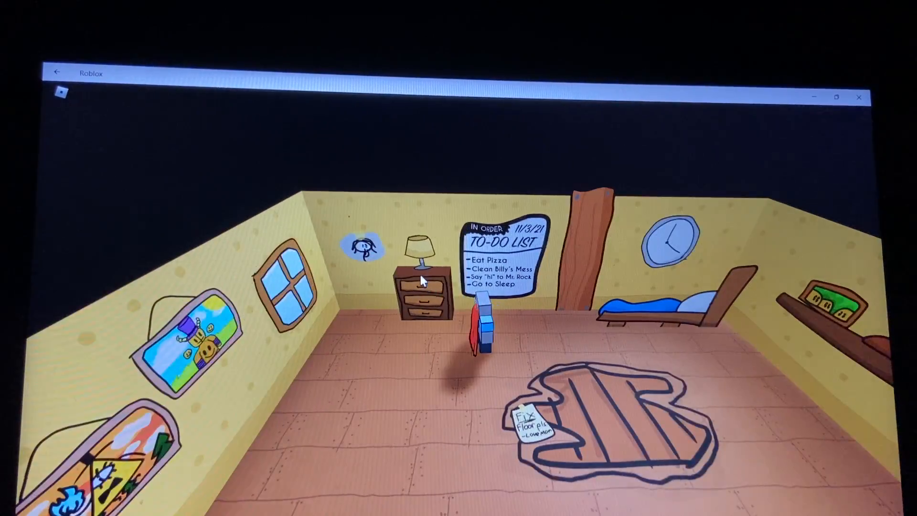
scroll(455, 302, "down", 3)
key("s")
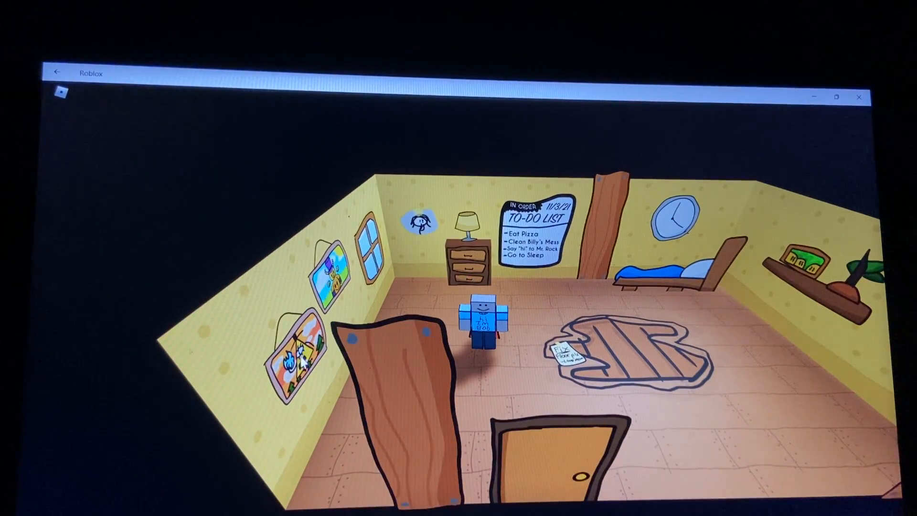
scroll(456, 302, "down", 3)
key("a")
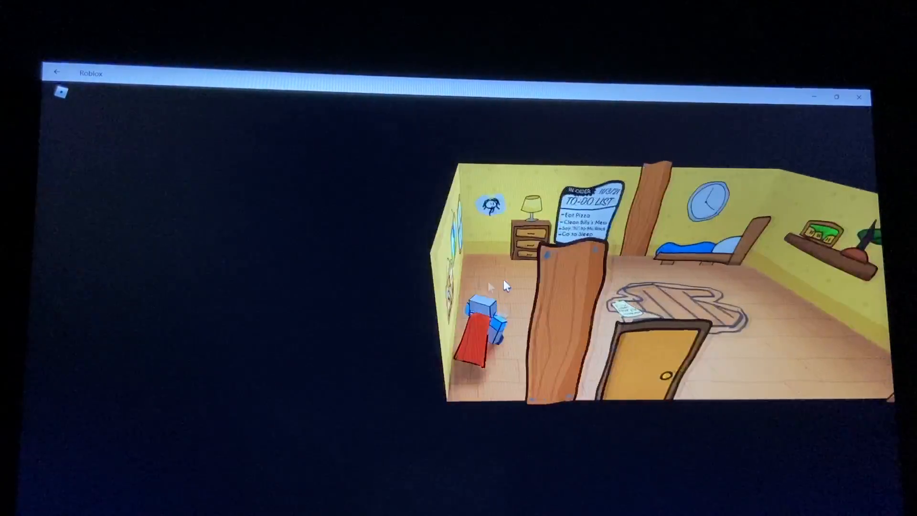
left_click_drag(517, 280, 662, 248)
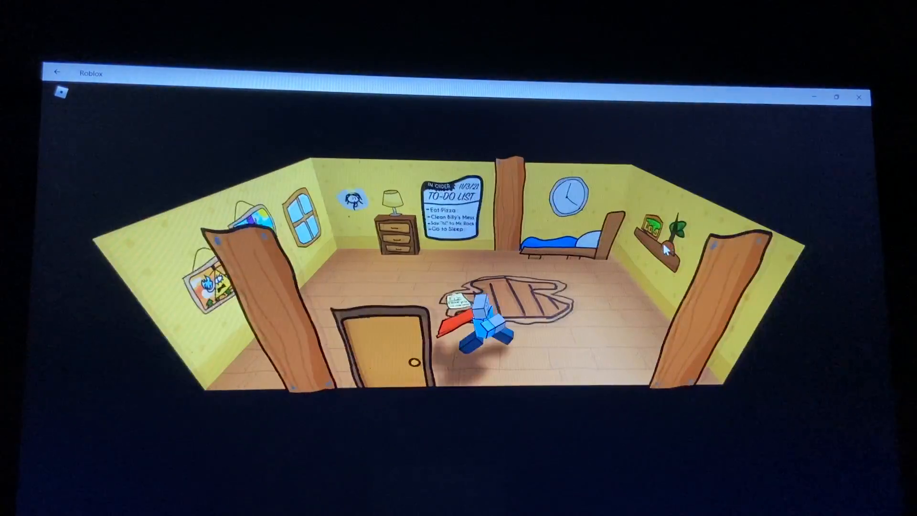
key("d")
scroll(663, 247, "up", 3)
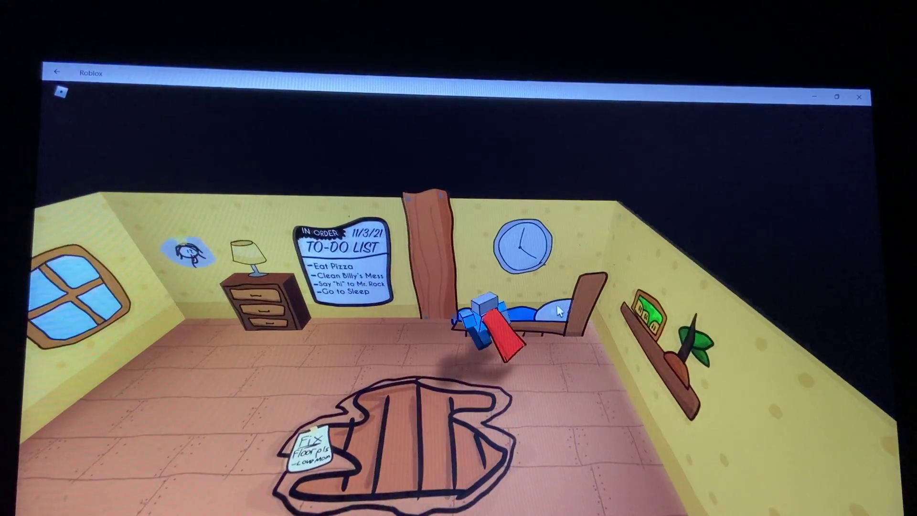
right_click(617, 295)
key("a")
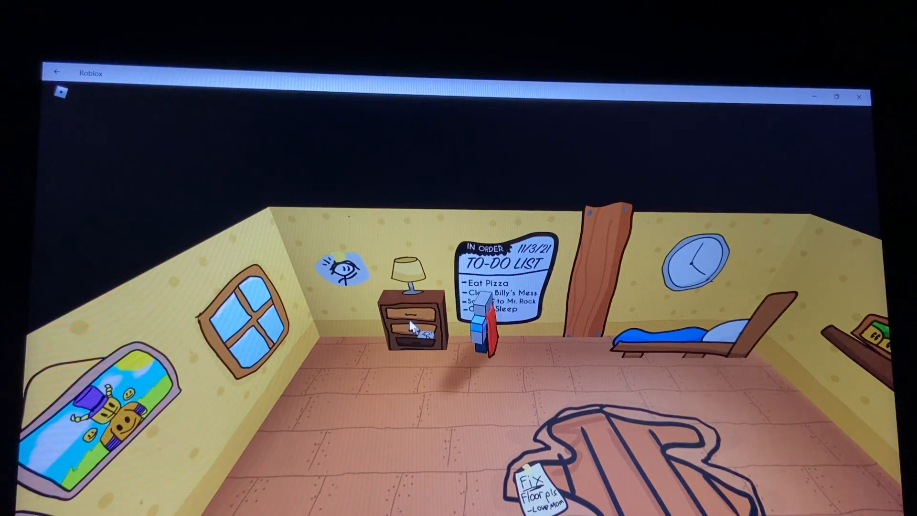
key("s")
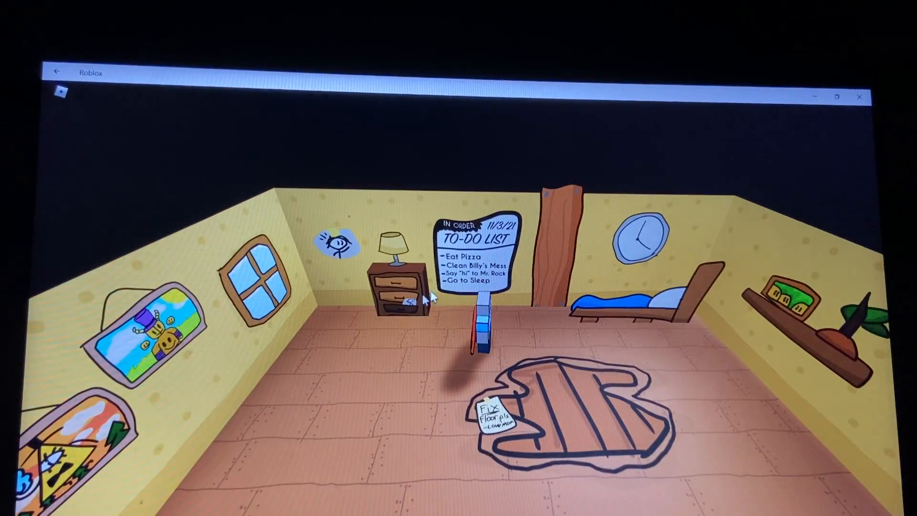
key("w")
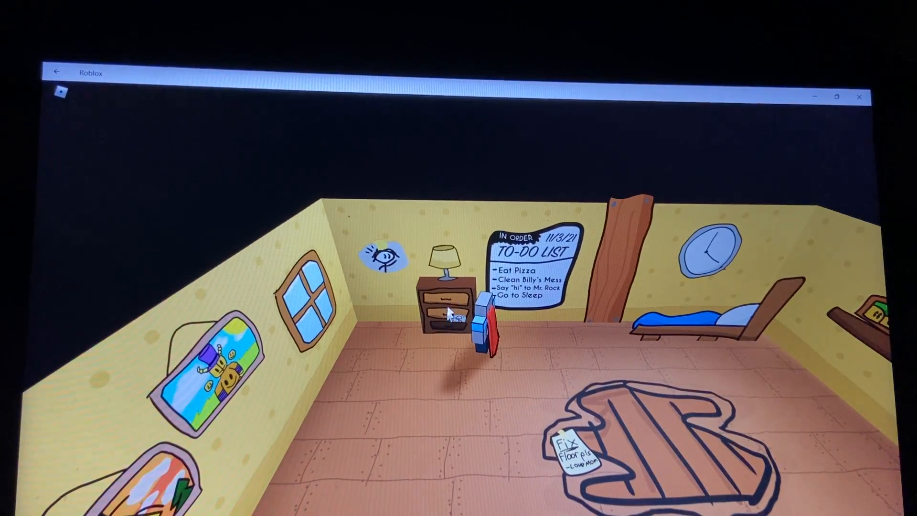
Leave the bedroom, walk the hallway past the basement doors into the blue bedroom
key("s")
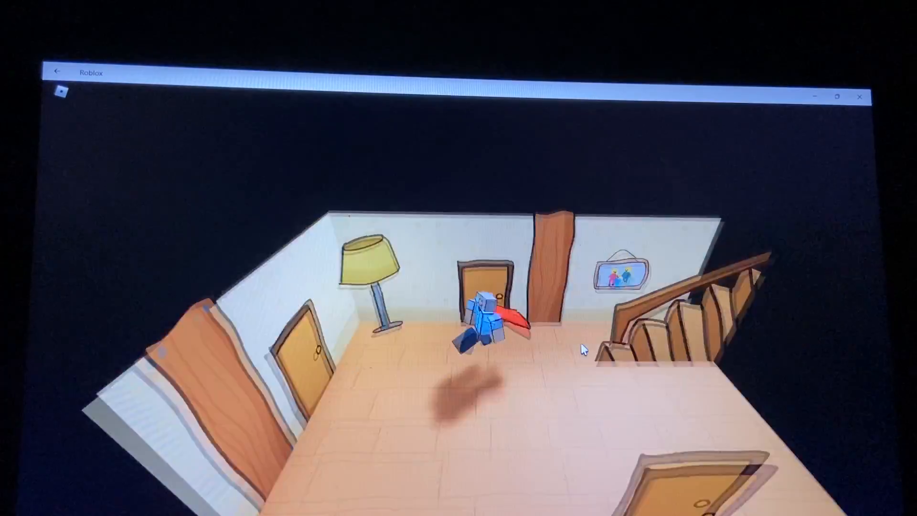
key("s")
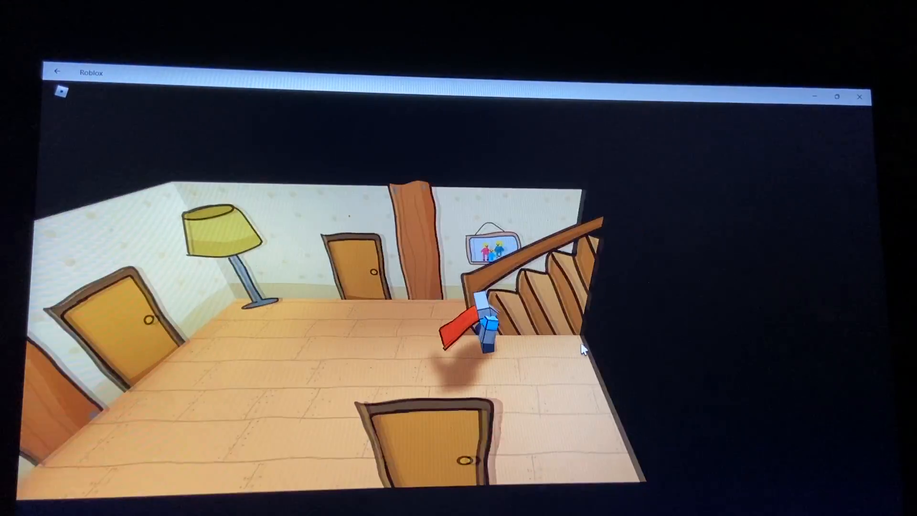
key("s")
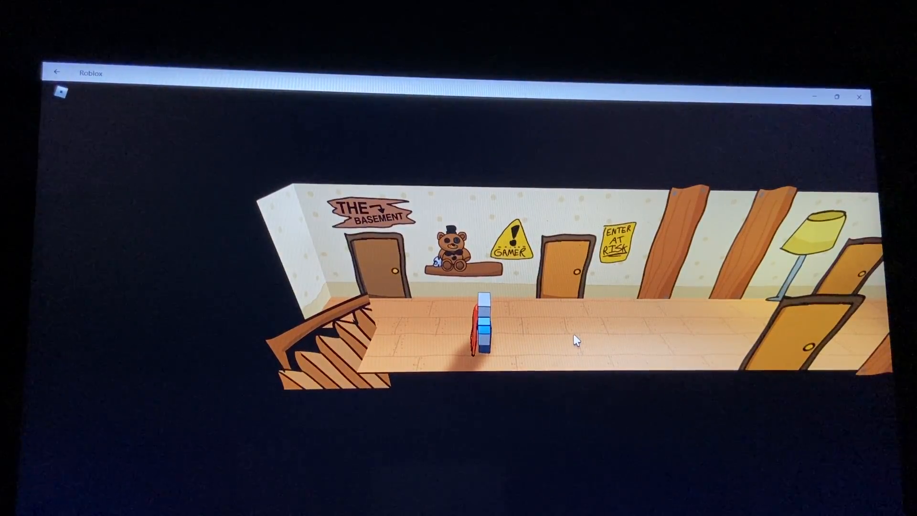
key("w")
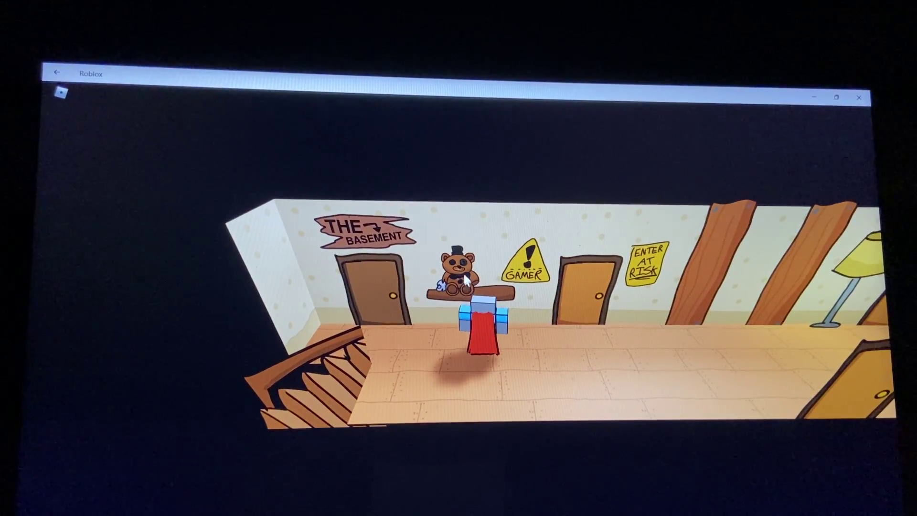
key("d")
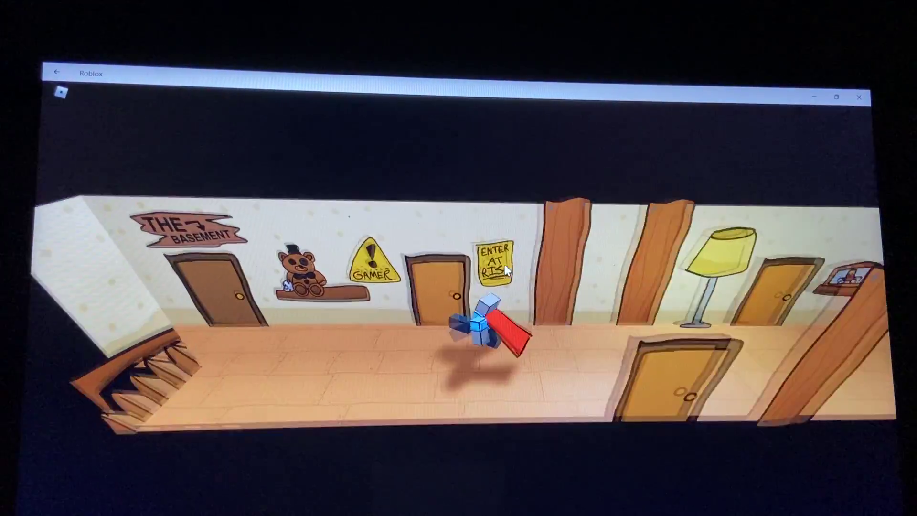
key("w")
key("w")
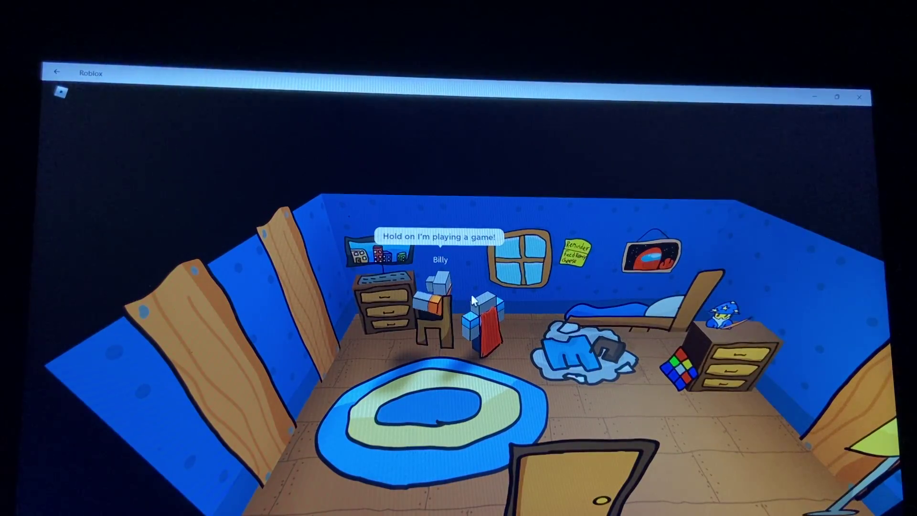
Talk to the kid at the desk about the remote and agree to help find the dragon
left_click(471, 295)
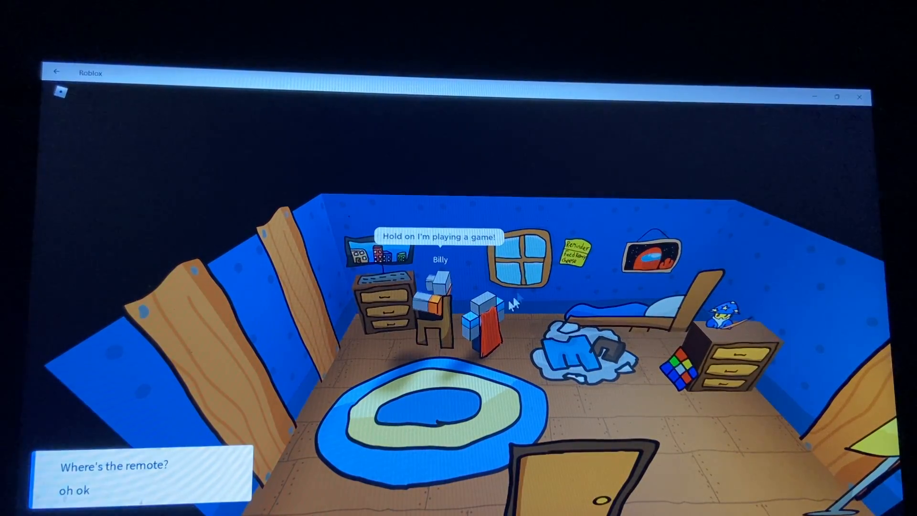
left_click(194, 464)
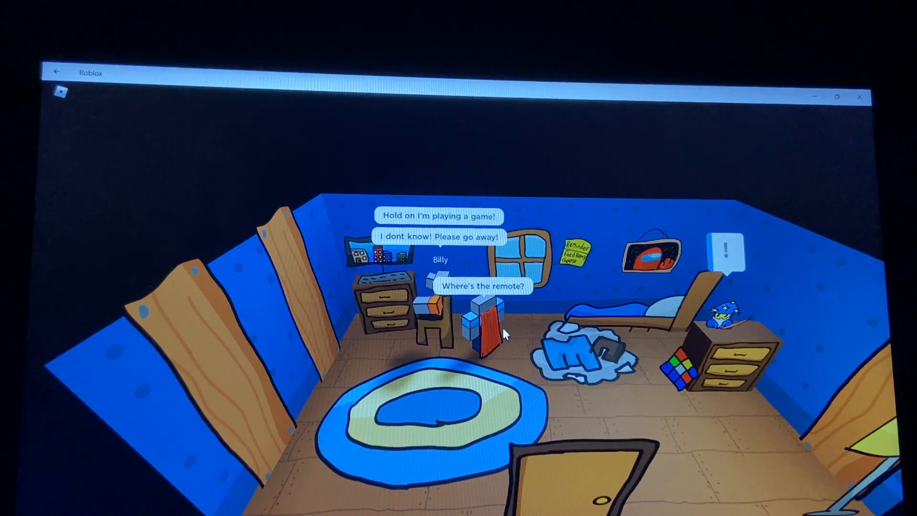
key("s")
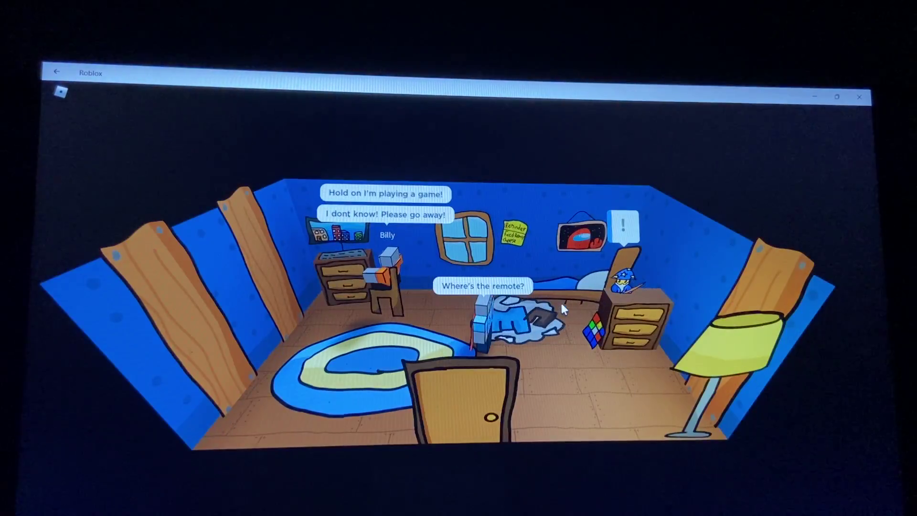
left_click_drag(560, 301, 573, 243)
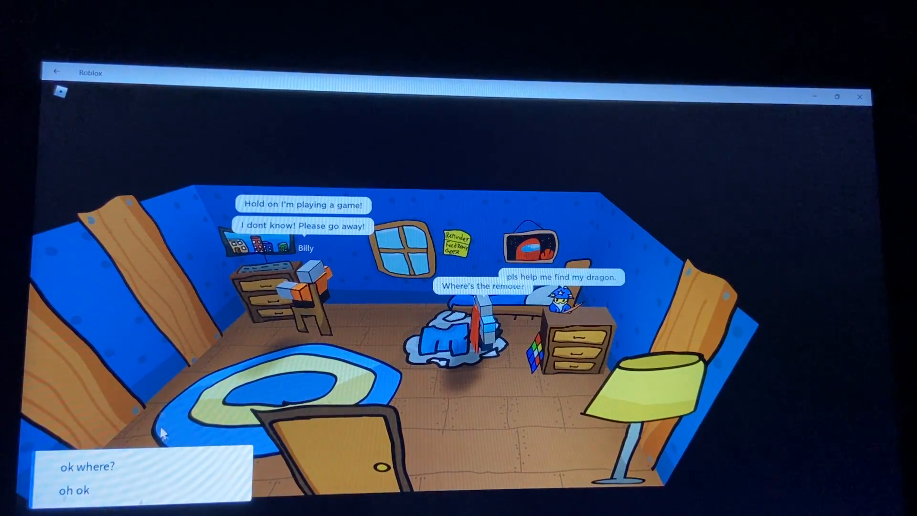
key("1")
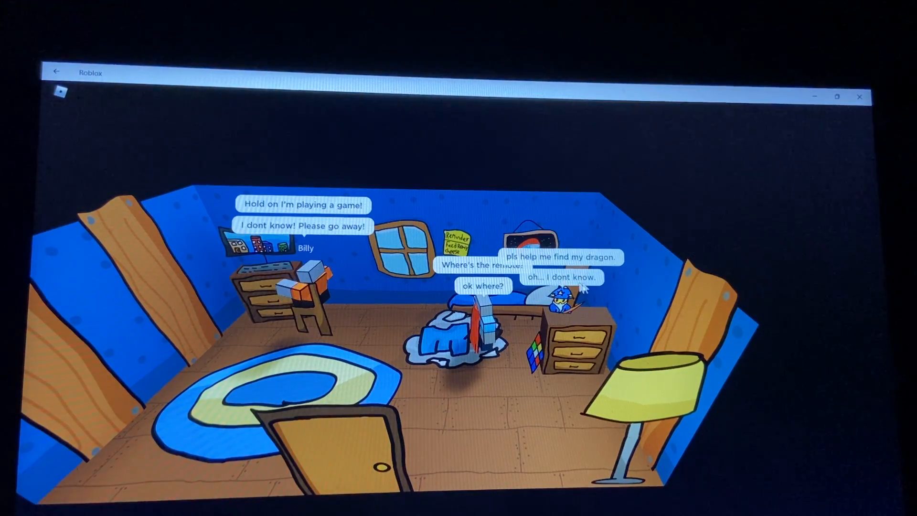
Look around Billy's bedroom, then cross the hallway into the bookcase bedroom
left_click_drag(576, 291, 566, 272)
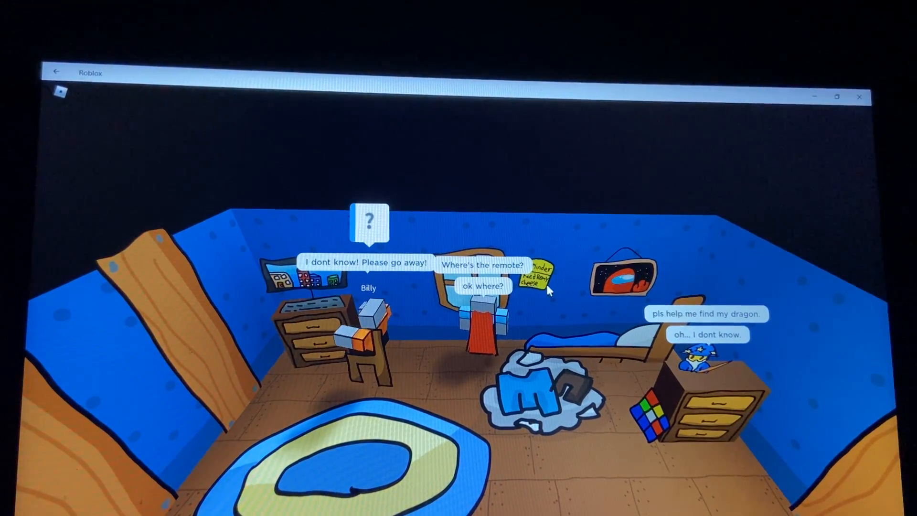
left_click_drag(541, 288, 539, 285)
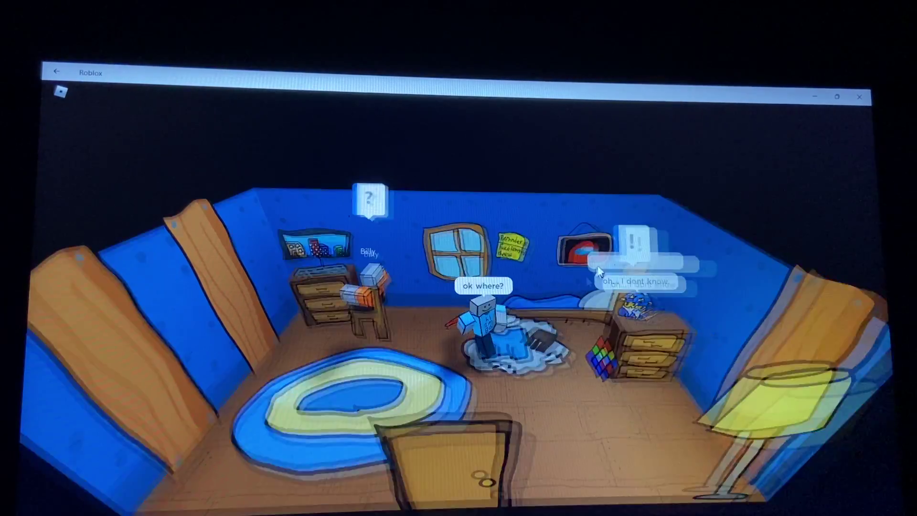
mouse_move(552, 298)
left_mouse_down()
mouse_move(595, 253)
mouse_move(650, 252)
left_mouse_up()
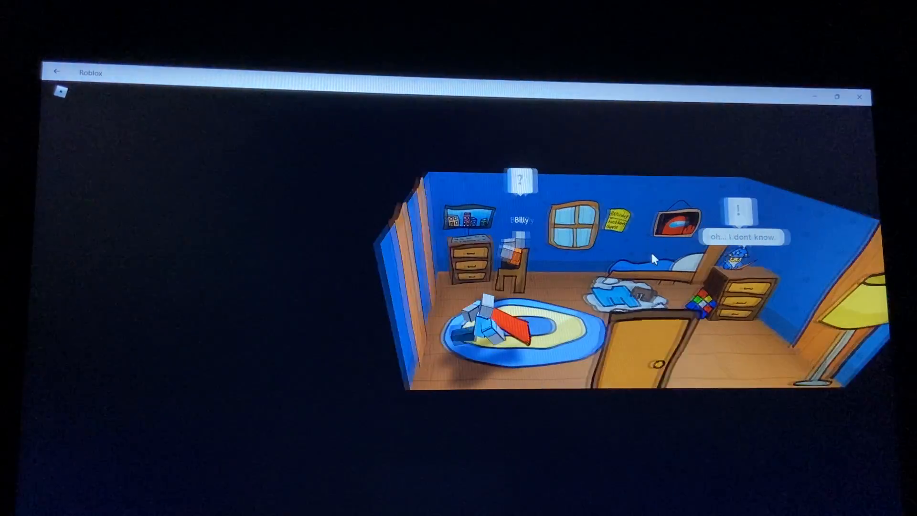
left_click(640, 259)
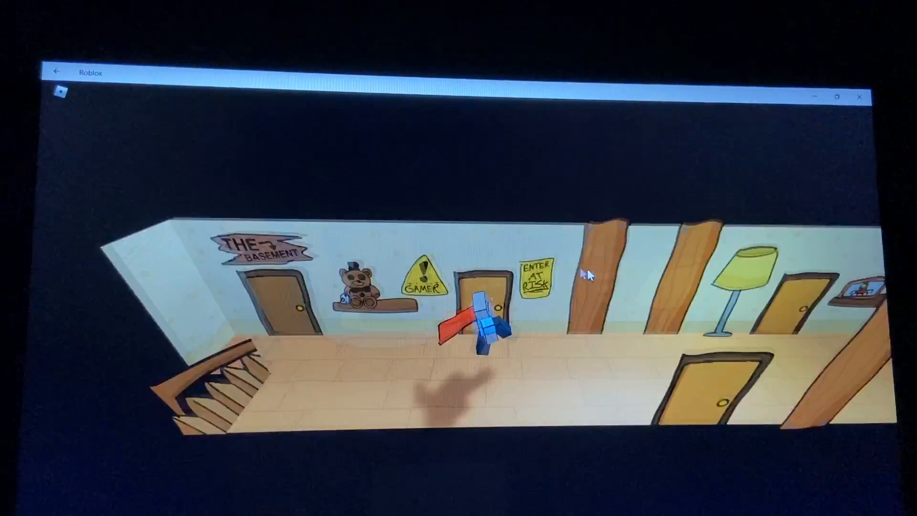
left_click(504, 257)
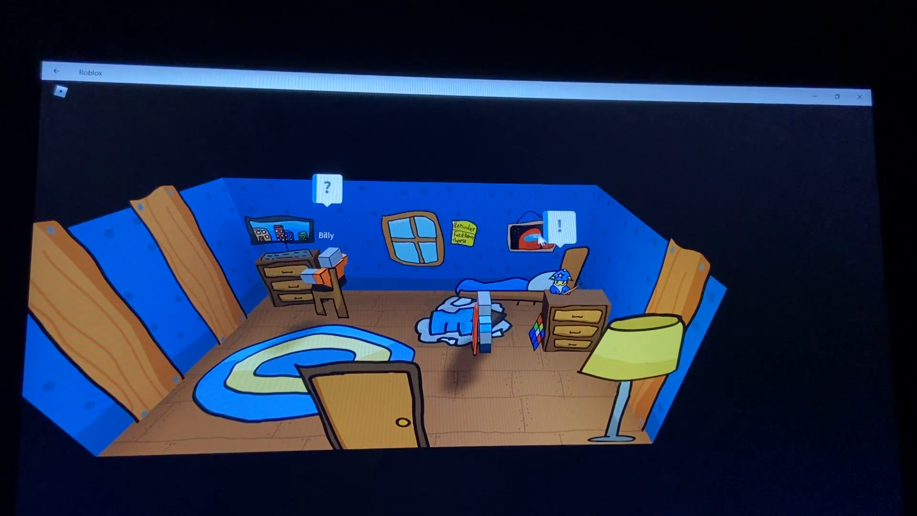
left_click_drag(367, 251, 213, 327)
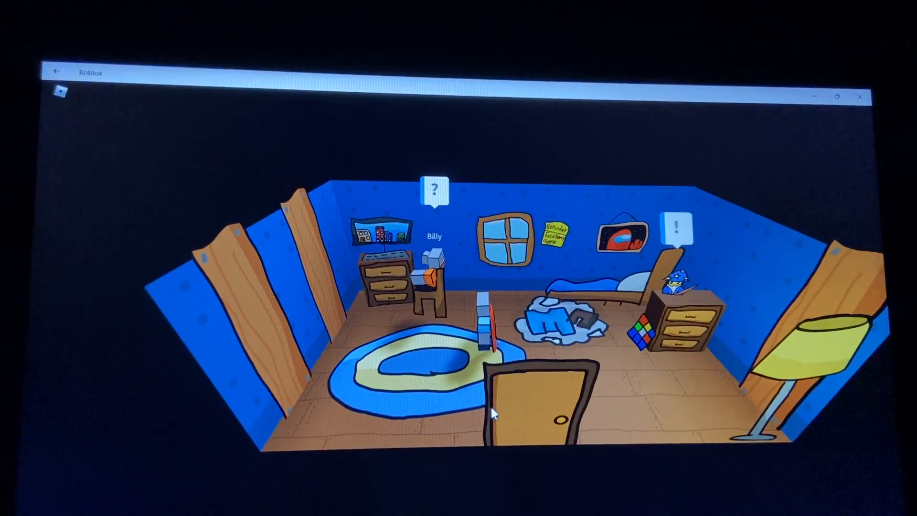
left_click(506, 402)
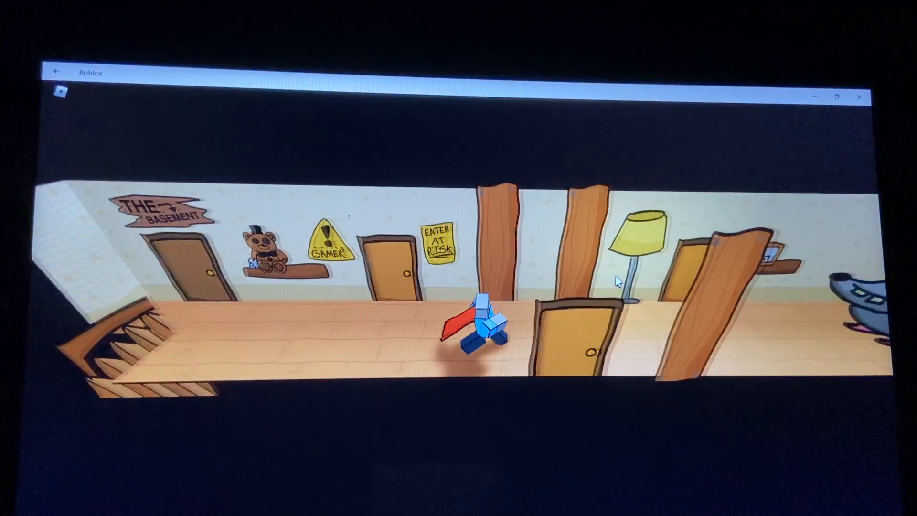
left_click(617, 280)
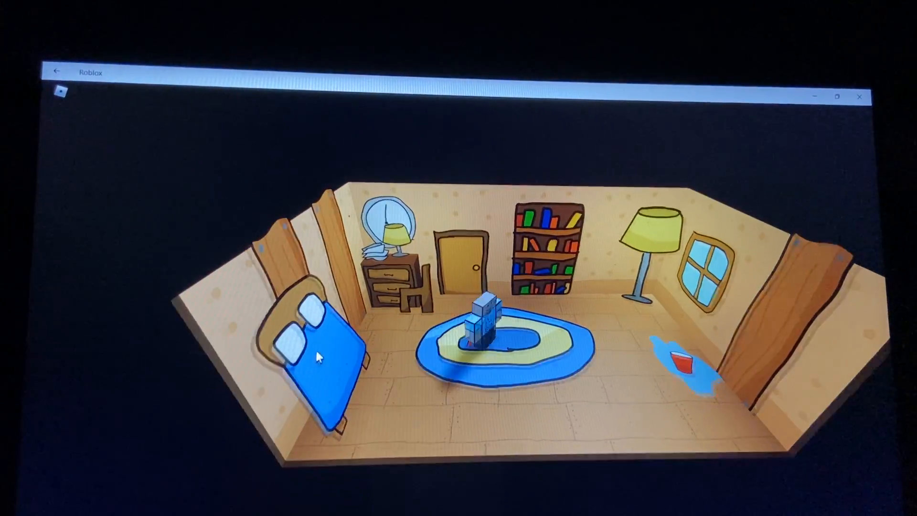
Read the Legend of the Gold Remote page on the bookcase
left_click_drag(326, 340, 458, 233)
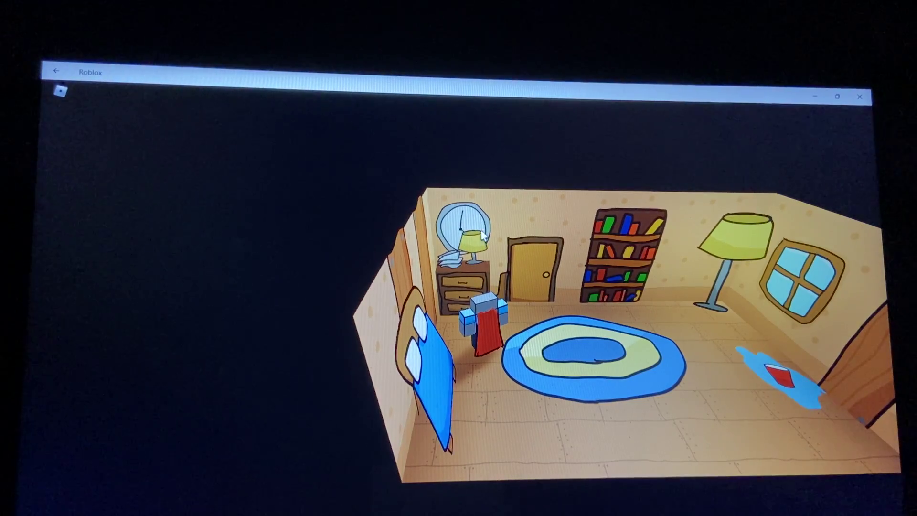
mouse_move(482, 235)
left_mouse_down()
mouse_move(529, 262)
mouse_move(526, 281)
mouse_move(453, 192)
left_mouse_up()
left_click(528, 256)
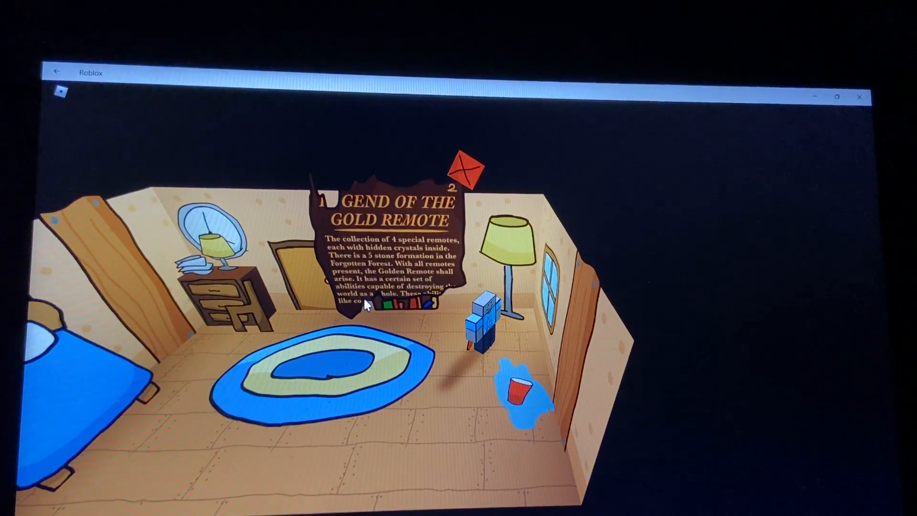
right_click(379, 303)
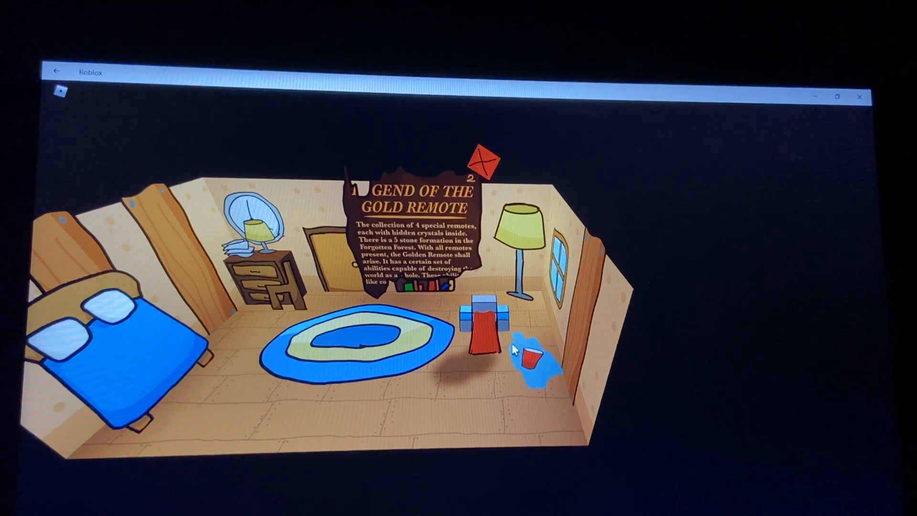
Pick up the cup from the spill, then check the hallway and bathroom
key("s")
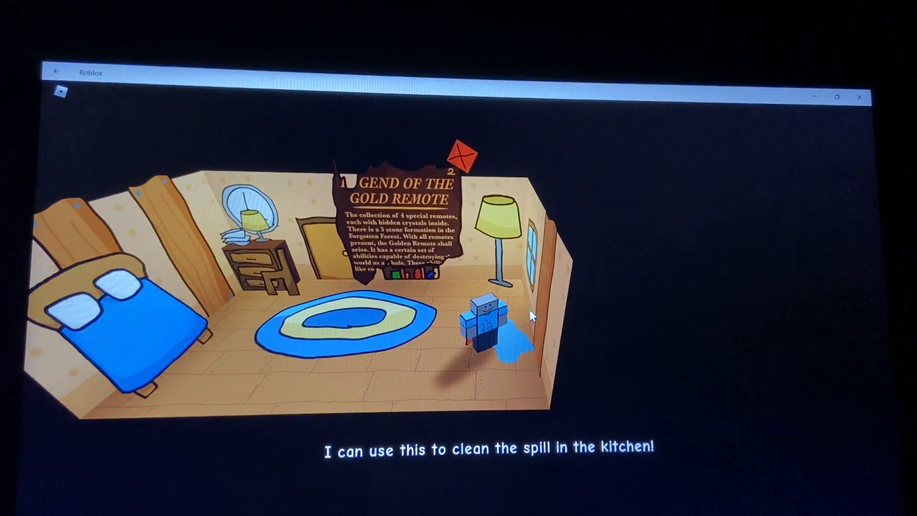
key("s")
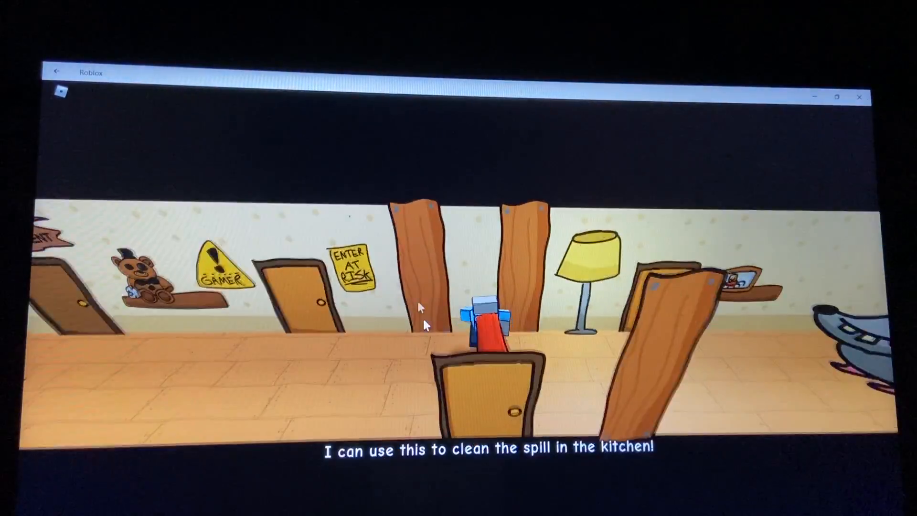
key("s")
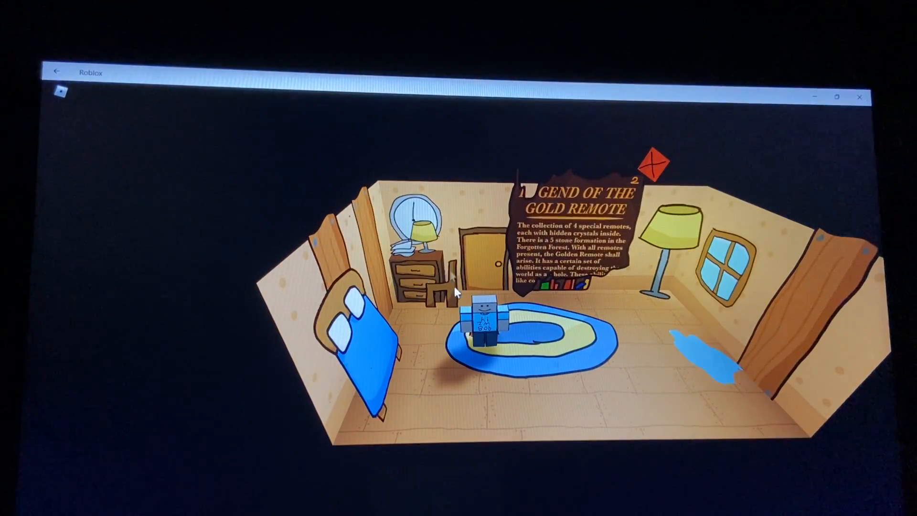
key("s")
key("d")
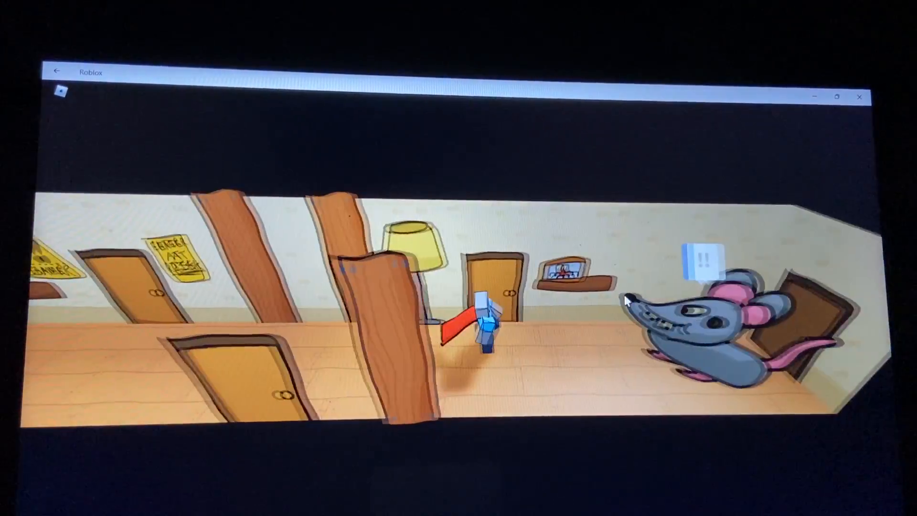
key("w")
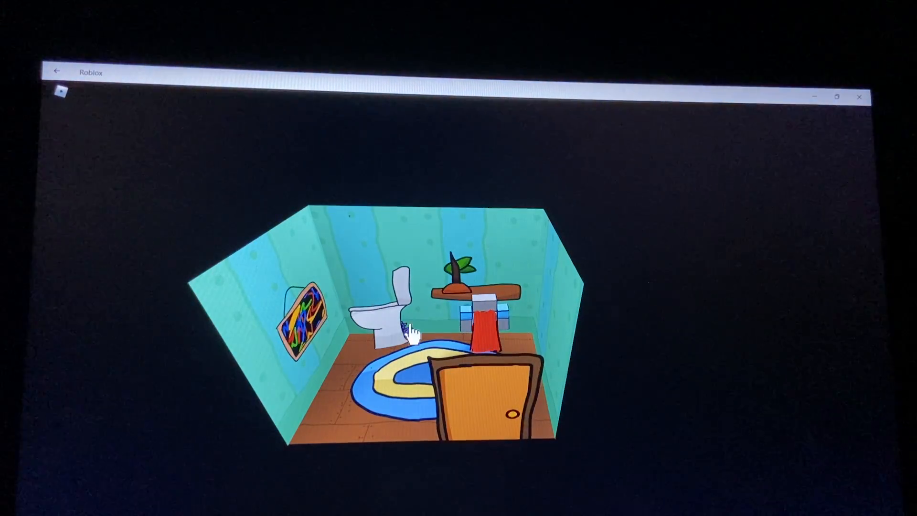
left_click_drag(407, 323, 572, 294)
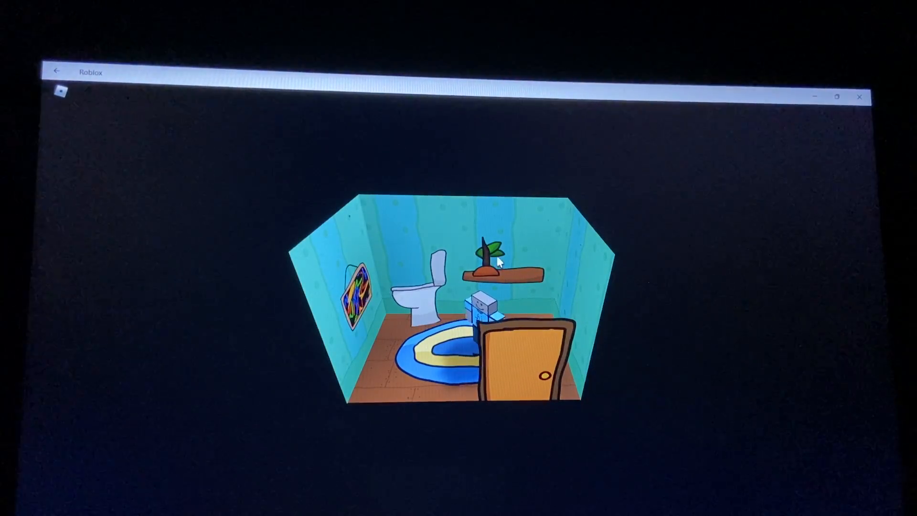
key("s")
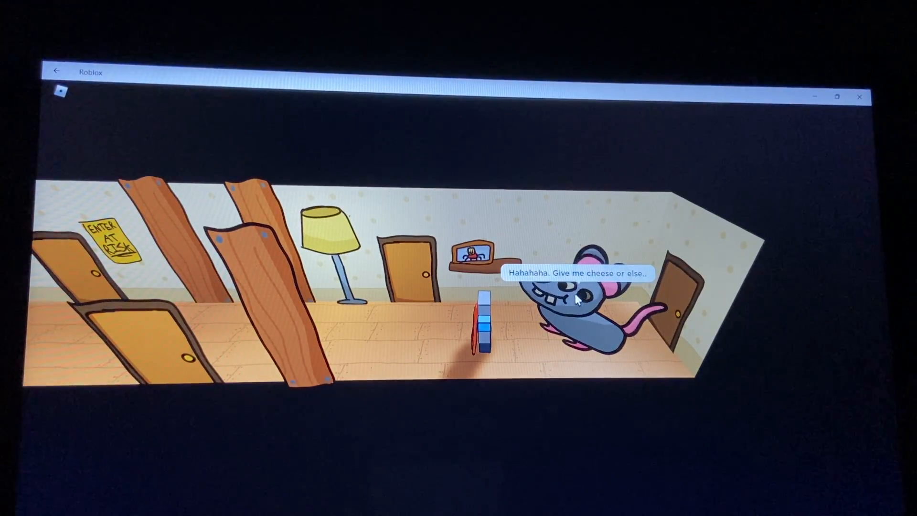
Run past the stairs and living room into the kitchen and clean the floor spill
key("a")
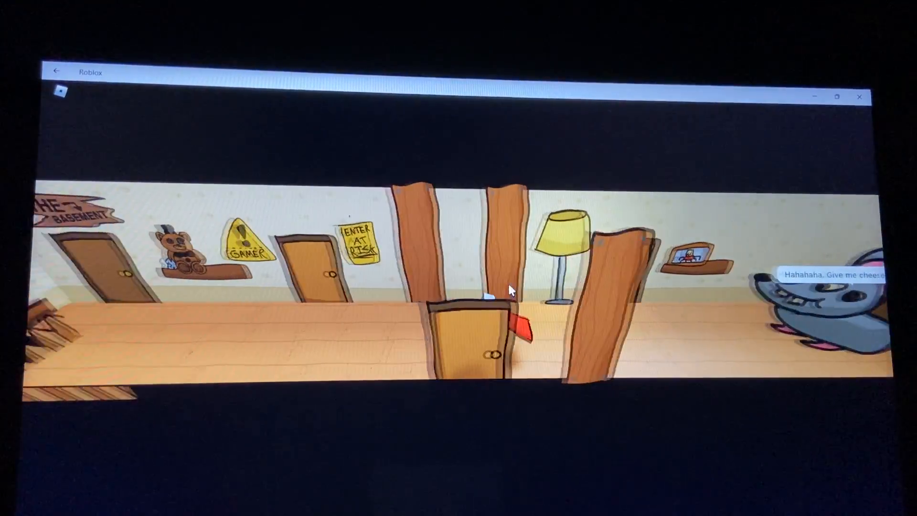
key("a")
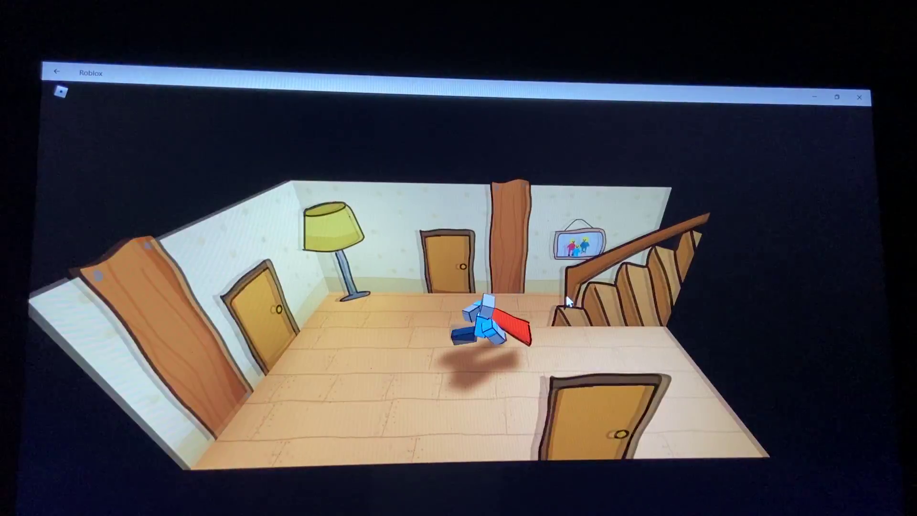
key("a")
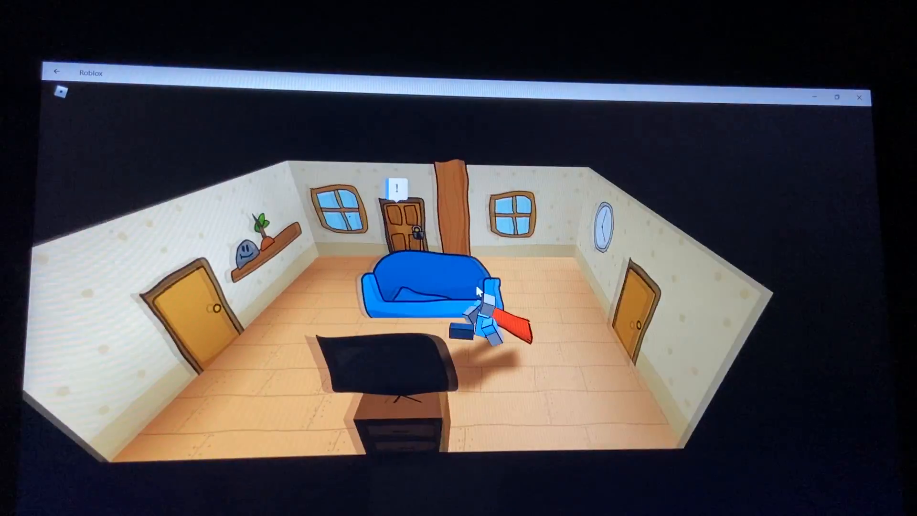
key("a")
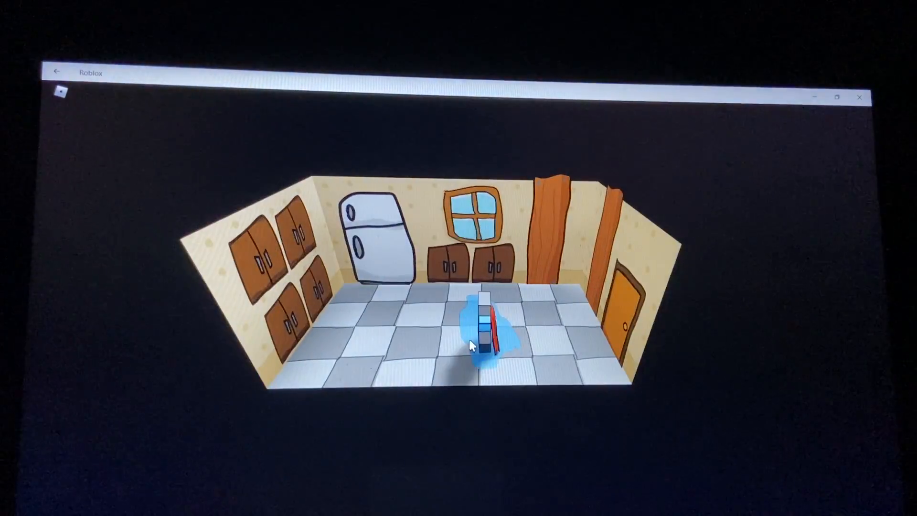
key("a")
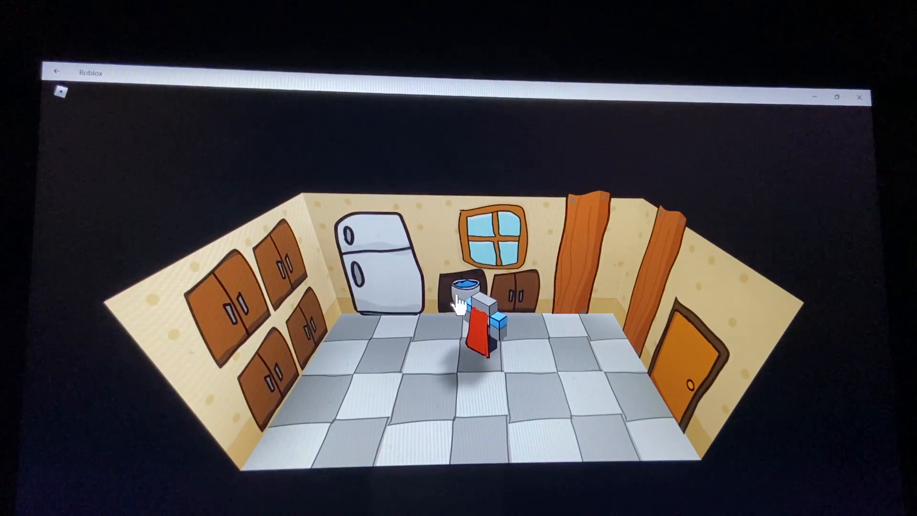
Take the cheese from the fridge and carry it back through the living room
left_click_drag(508, 282, 331, 337)
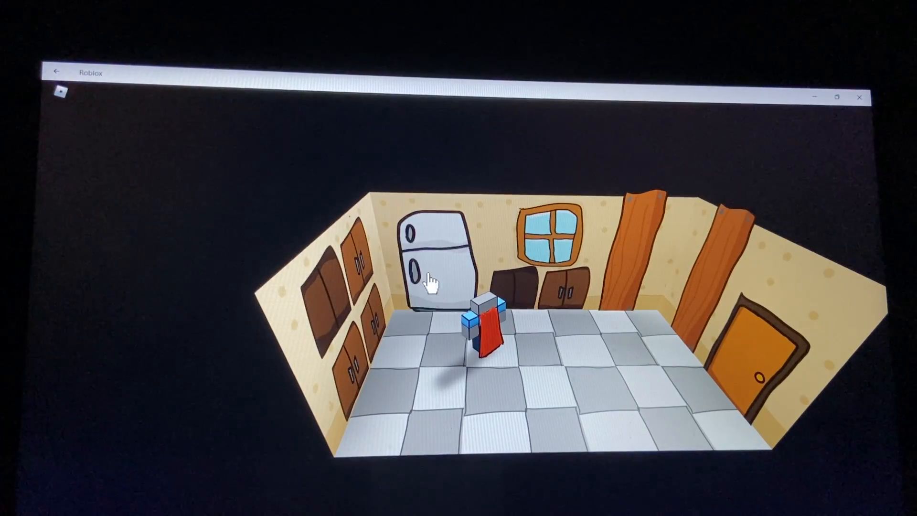
left_click(427, 235)
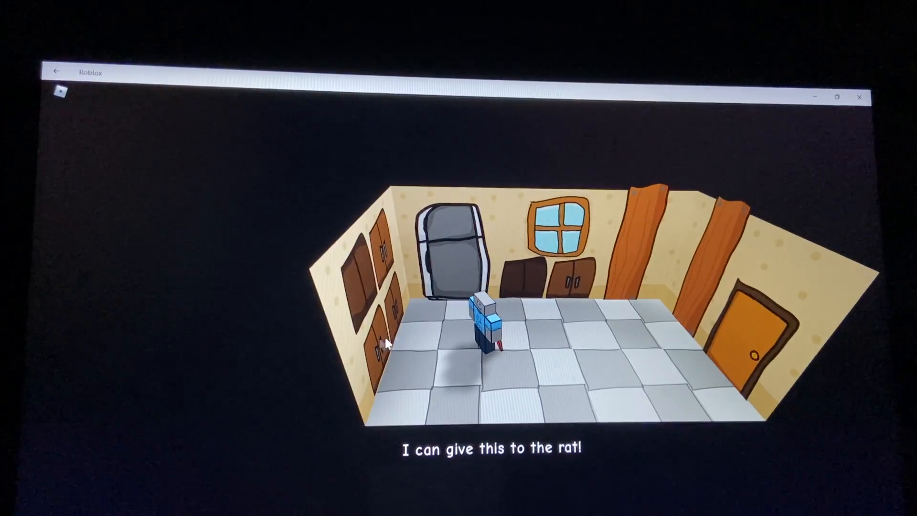
key("d")
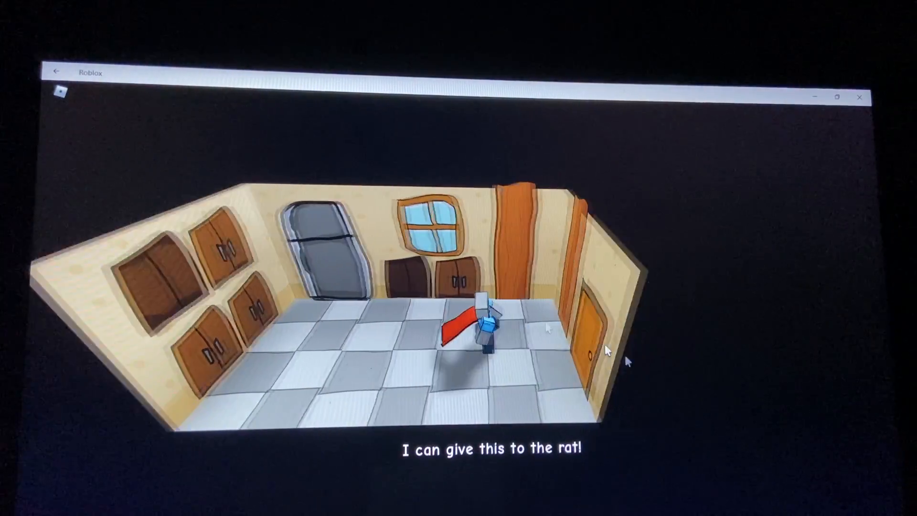
key("d")
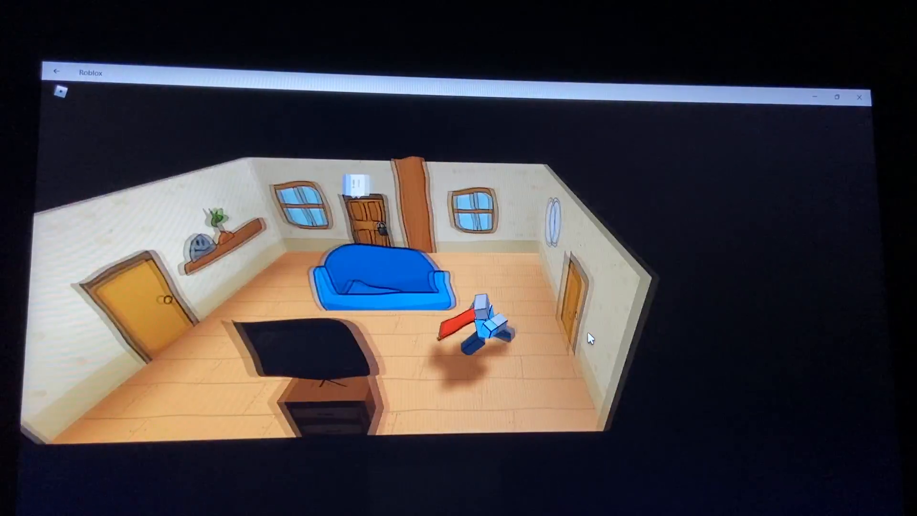
Walk the basement hallway past the rat into the elf's room and back out
key("Left")
key("d")
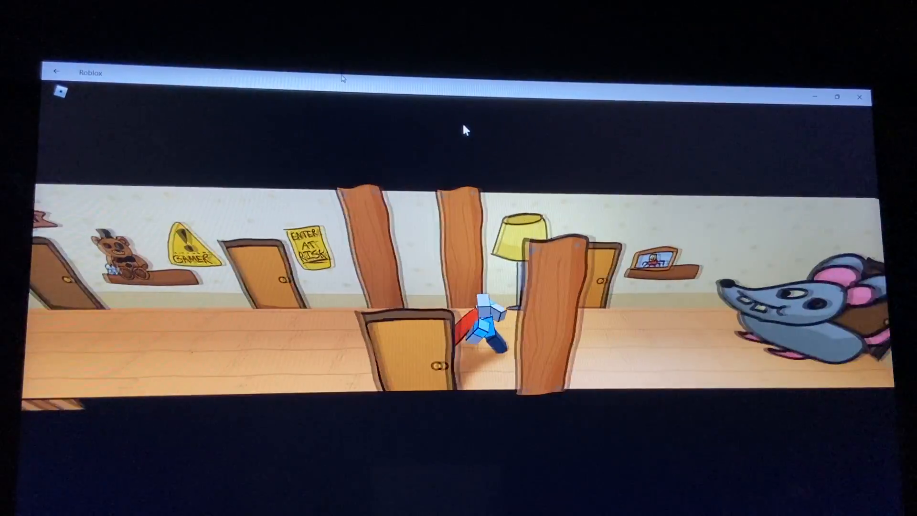
key("d")
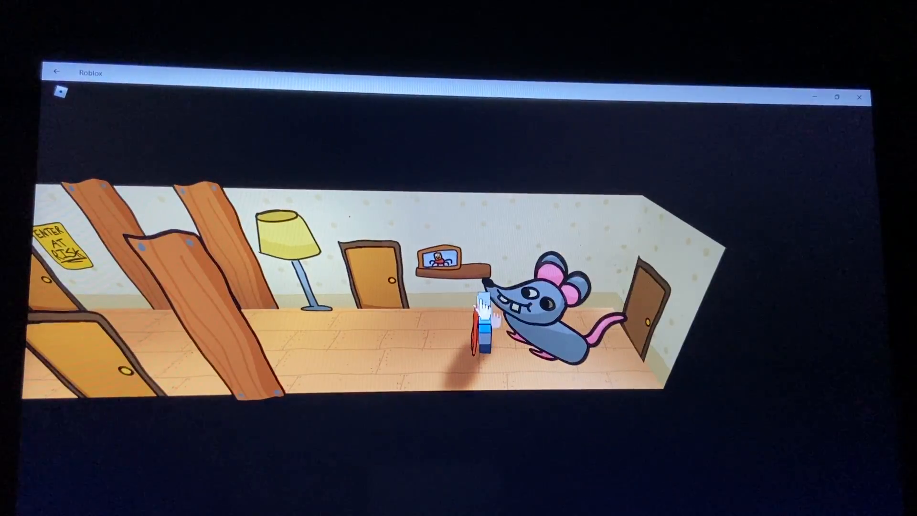
key("d")
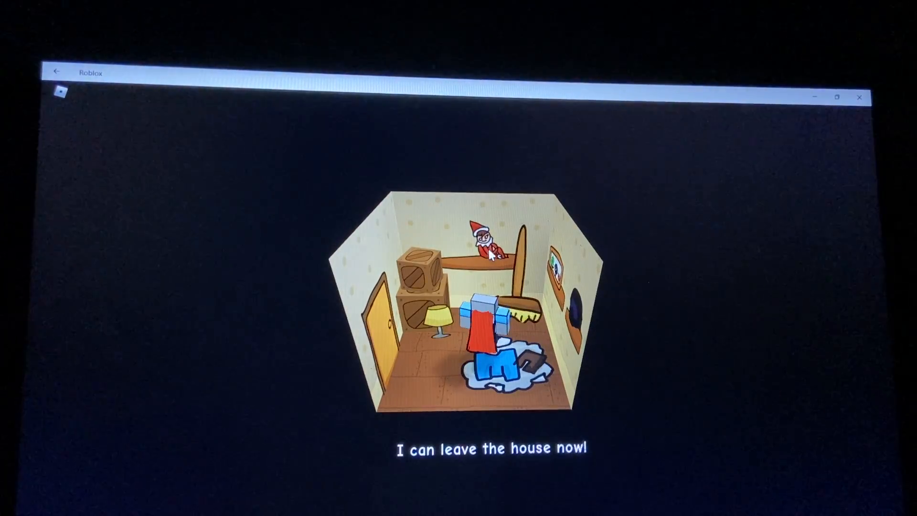
key("w")
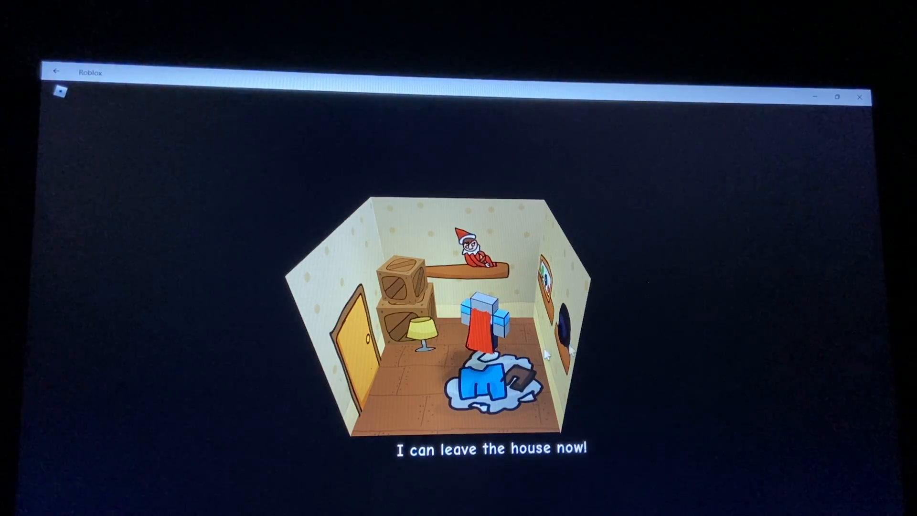
key("a")
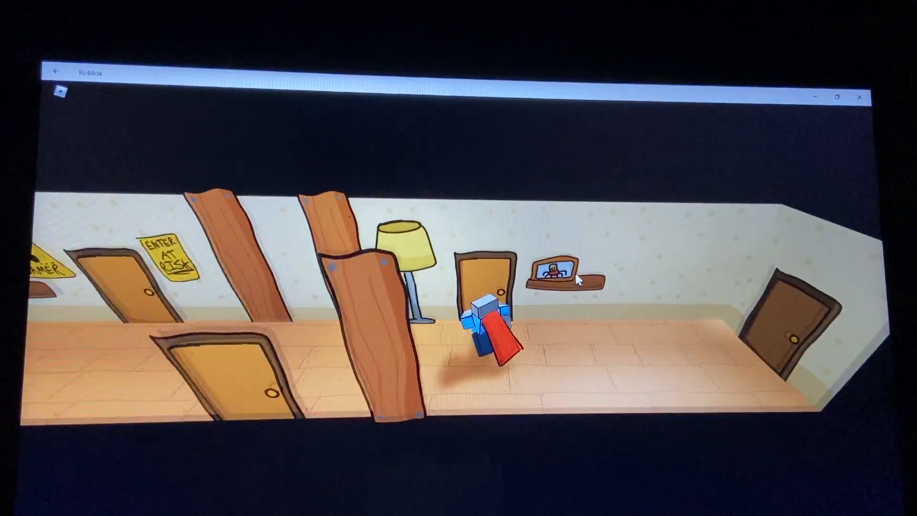
Check the bathroom, then approach the bed in the blue bedroom to earn the badge
key("w")
key("s")
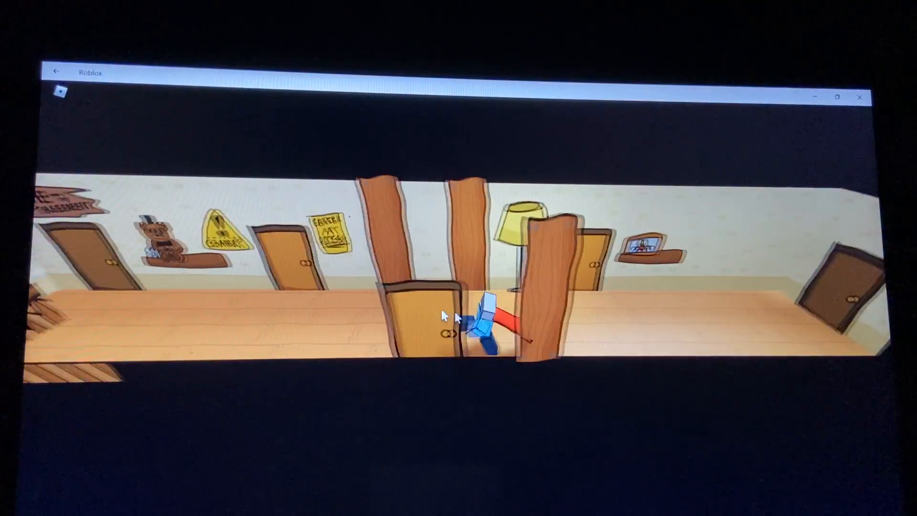
key("w")
key("s")
key("w")
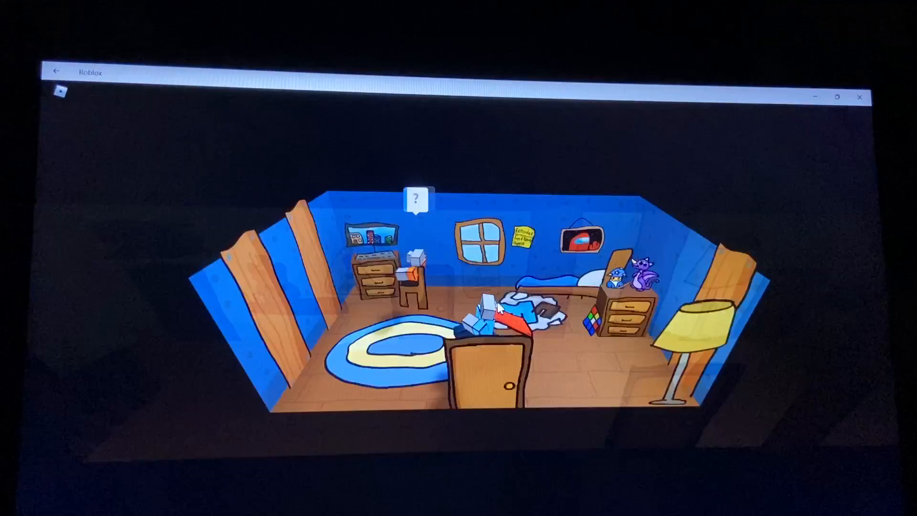
key("w")
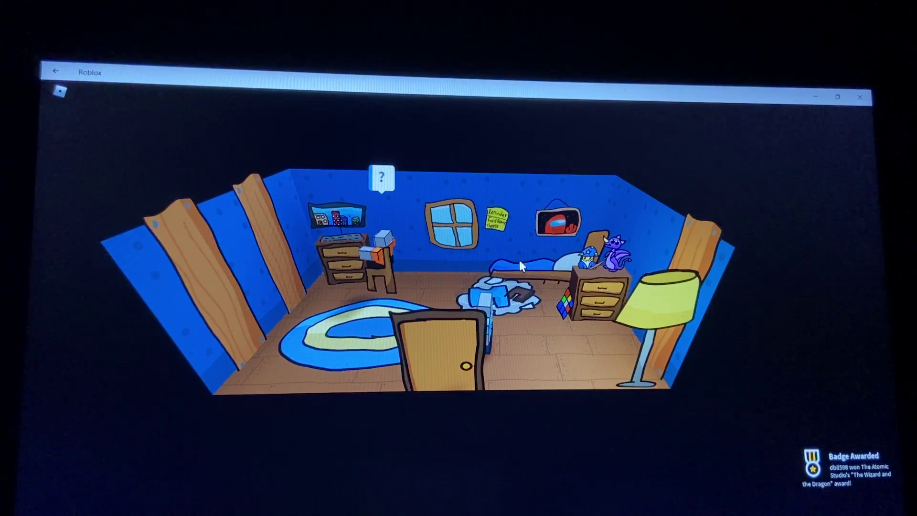
key("w")
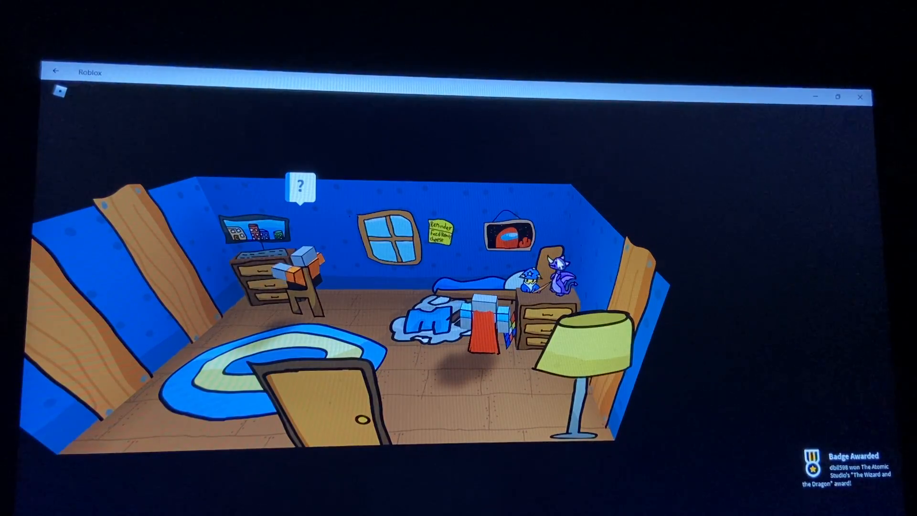
Go down to the boarded-up basement stairs and return to the hallway
key("w")
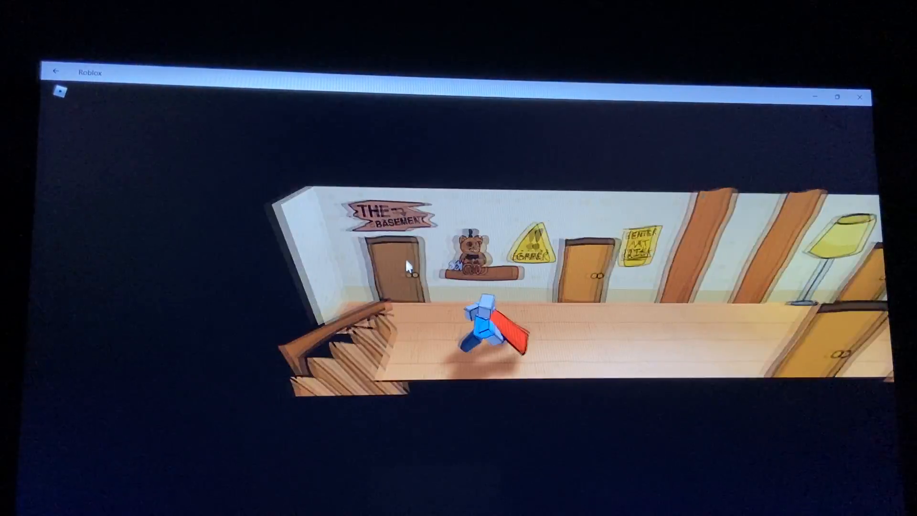
key("w")
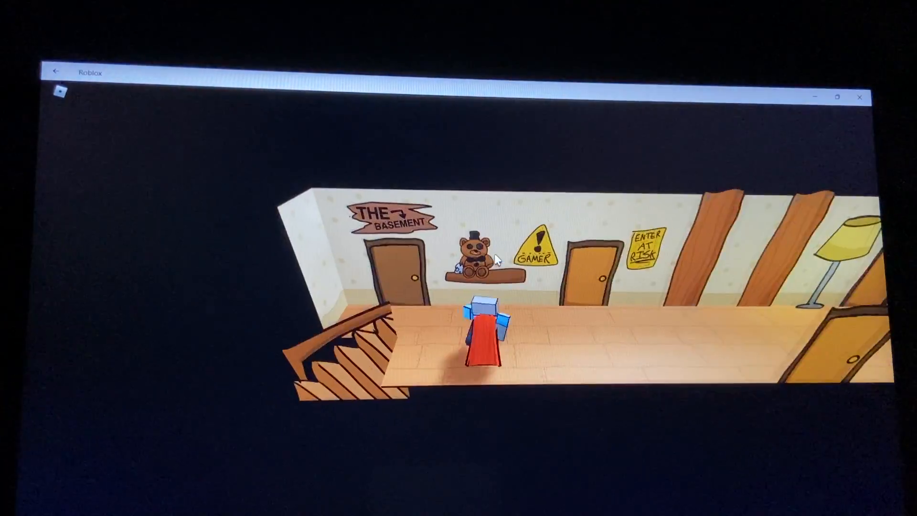
key("w")
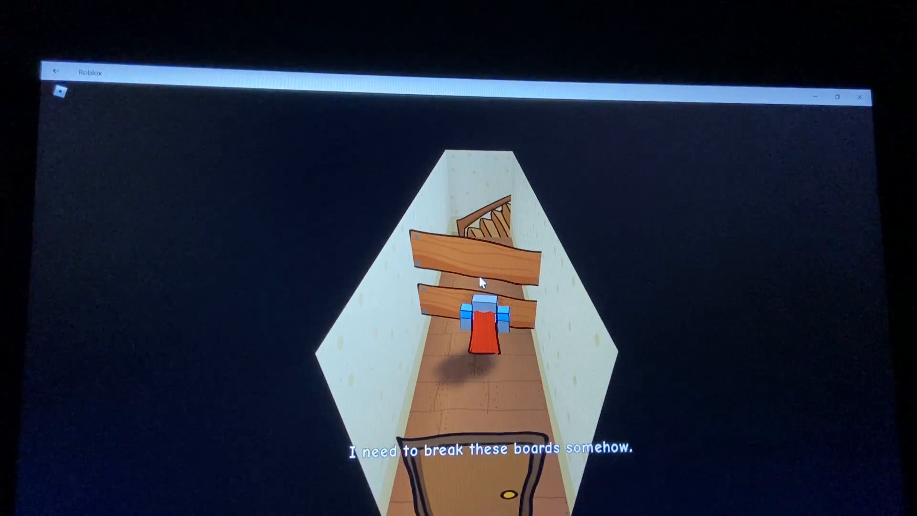
key("s")
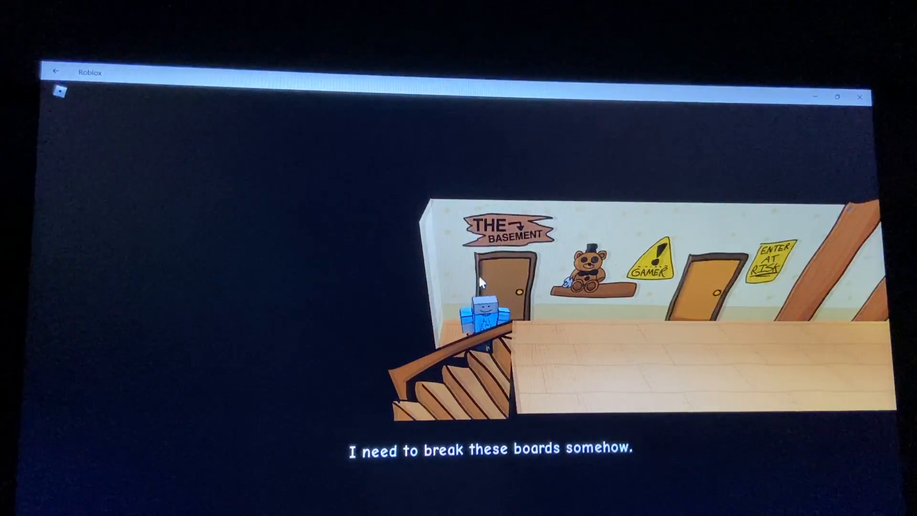
Cross through the bedroom, bathroom and living room and open the back door
key("w")
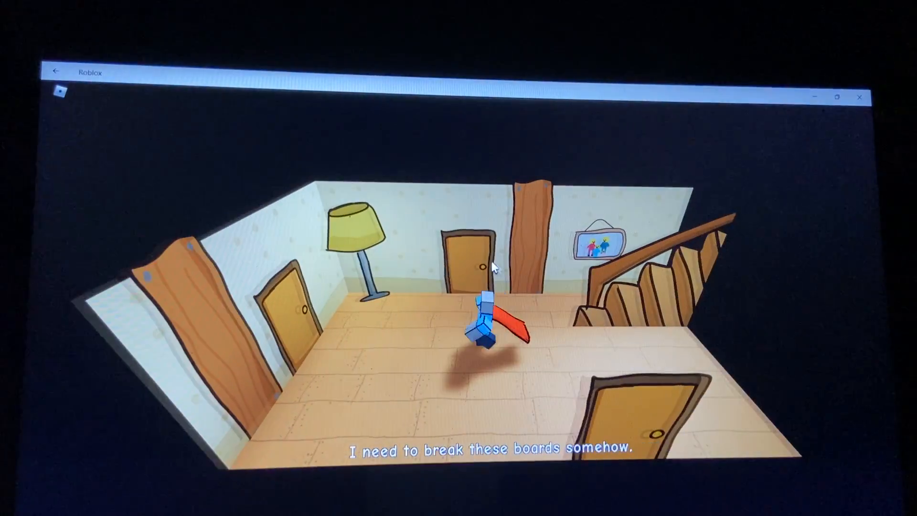
key("w")
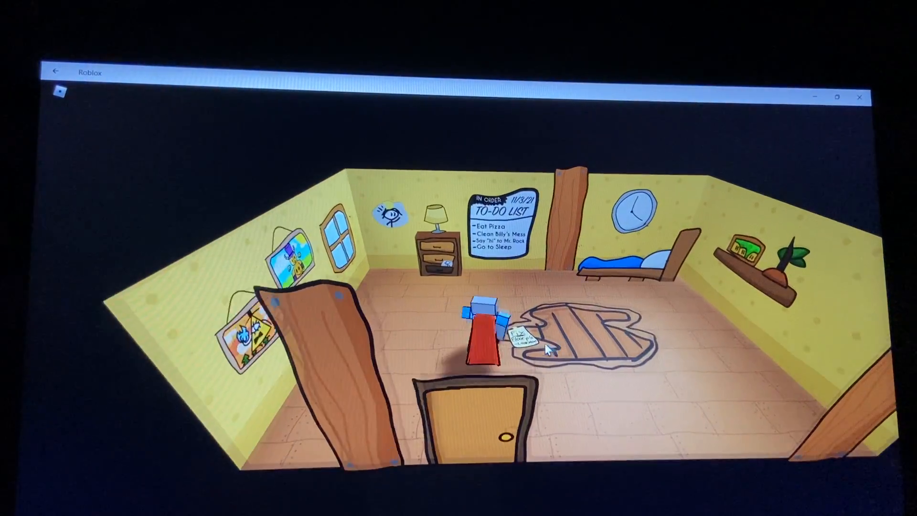
key("w")
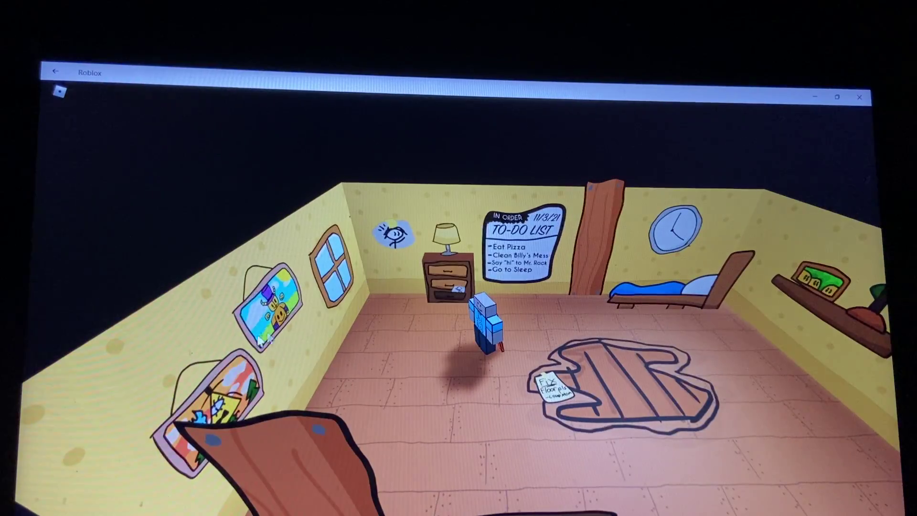
key("s")
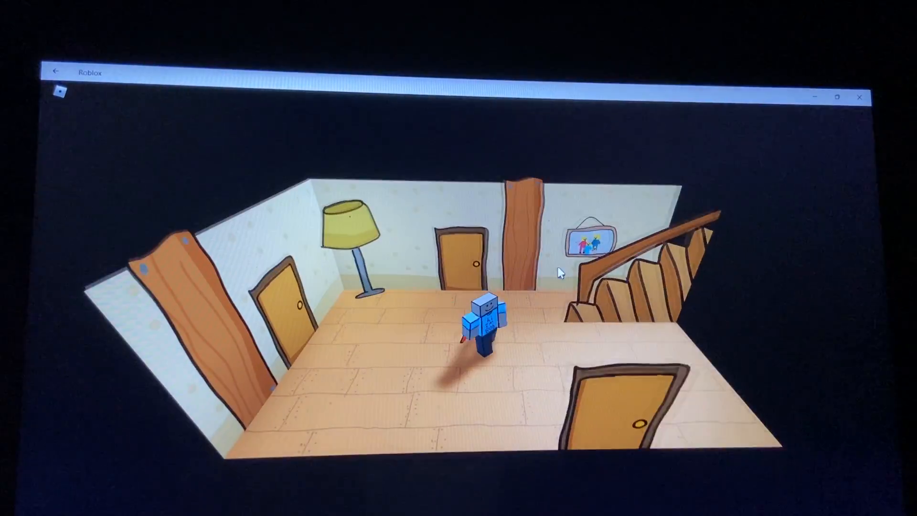
key("s")
key("w")
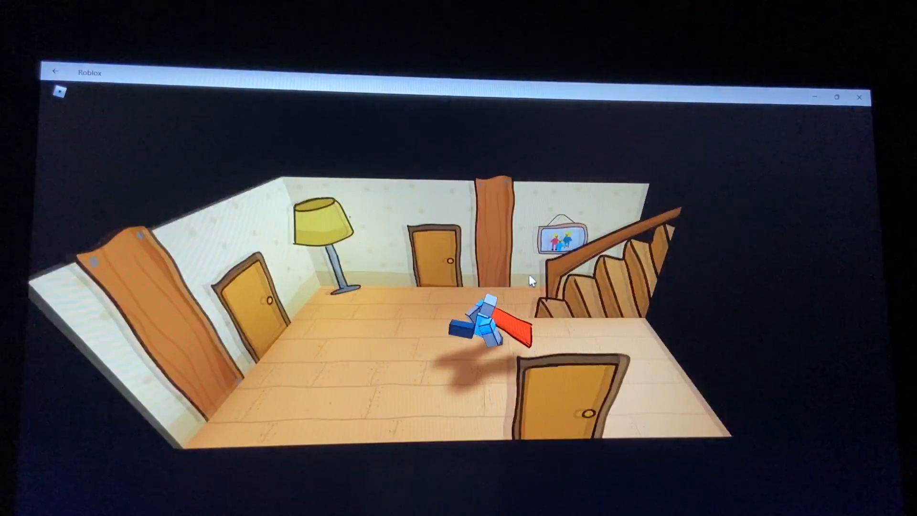
key("s")
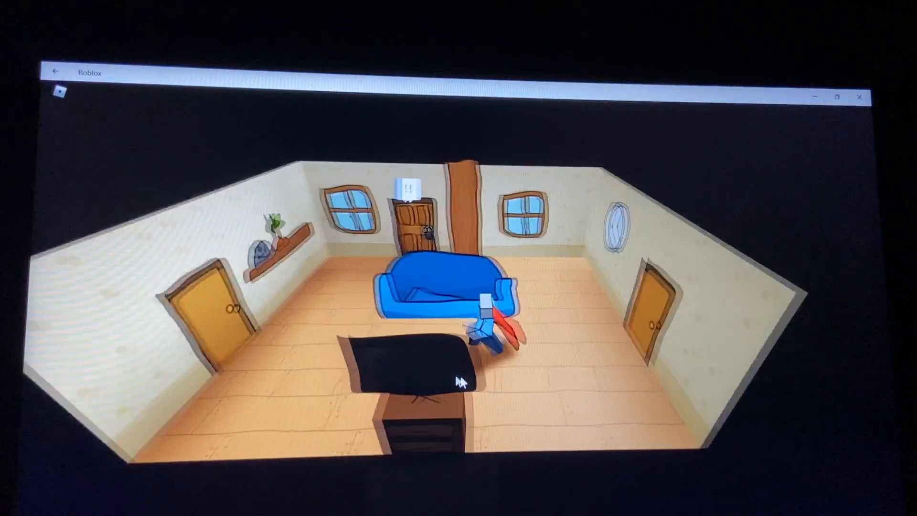
key("w")
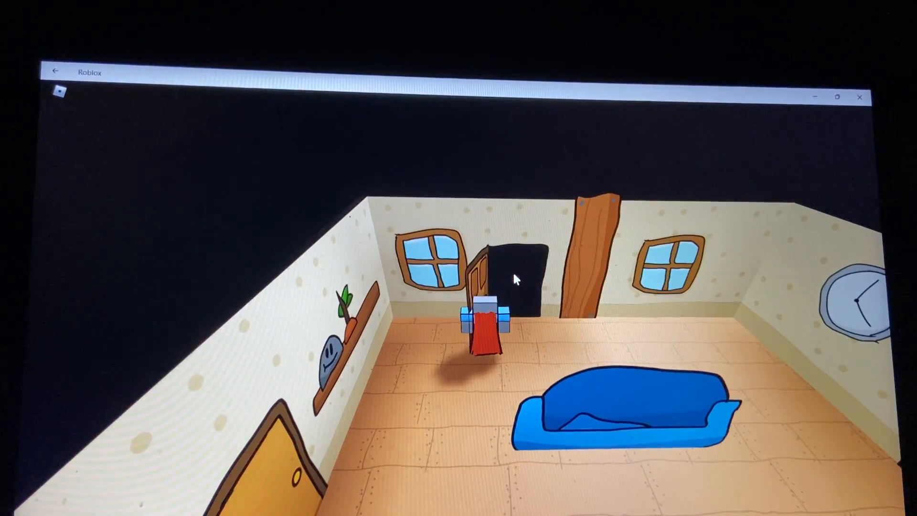
Take the axe from the garden stump and carry it to the thirsty fish by the rock
key("w")
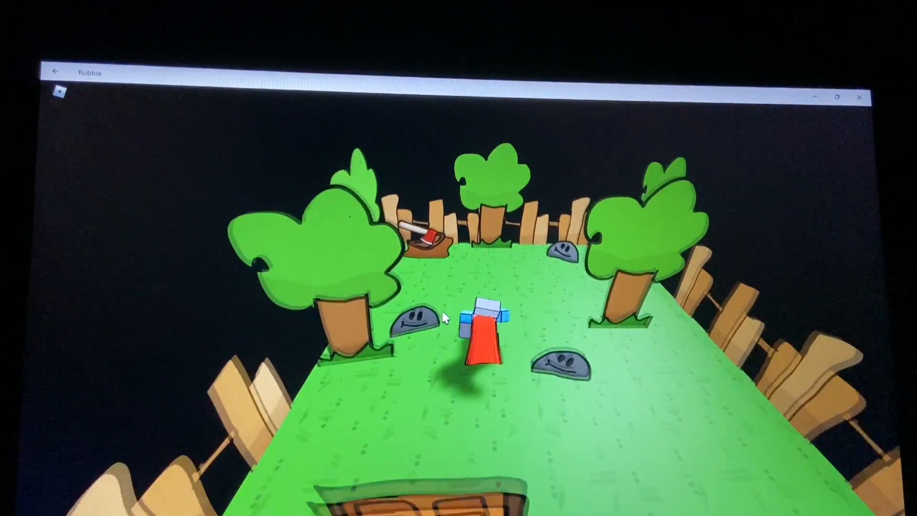
key("w")
left_click(423, 237)
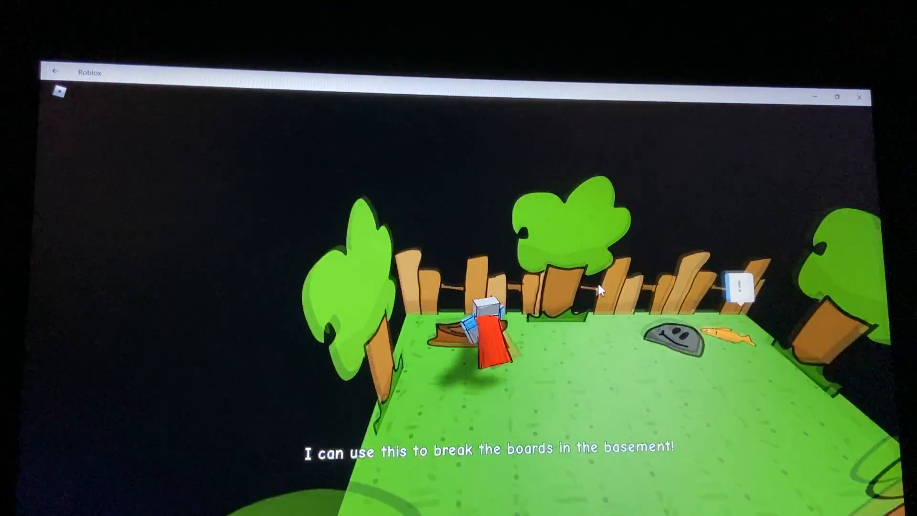
key("d")
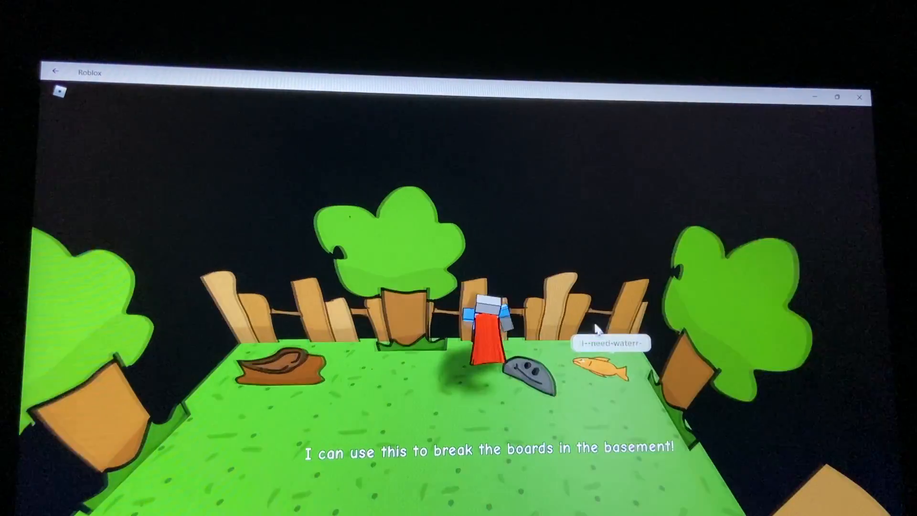
Look over the fish, then bring the axe back inside the house
left_click_drag(595, 294, 531, 319)
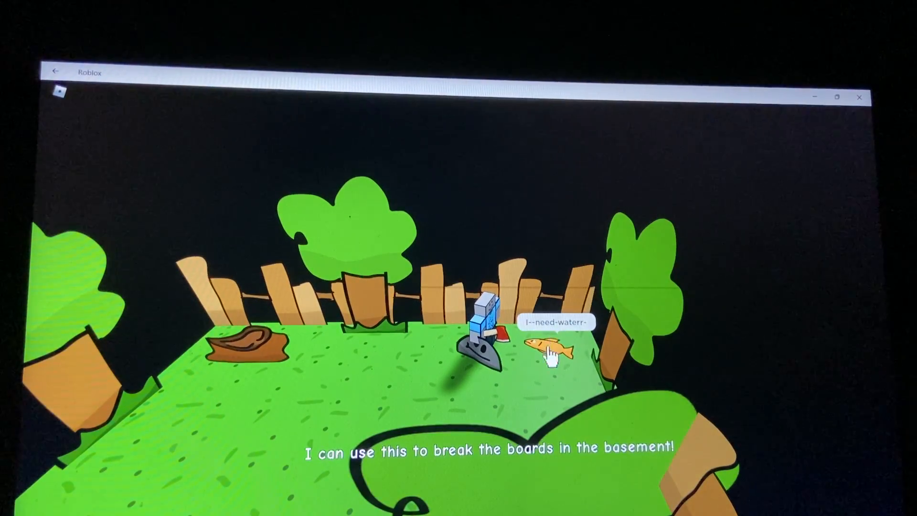
mouse_move(524, 331)
left_mouse_down()
mouse_move(567, 338)
mouse_move(554, 310)
mouse_move(445, 336)
mouse_move(497, 283)
mouse_move(639, 276)
mouse_move(514, 267)
left_mouse_up()
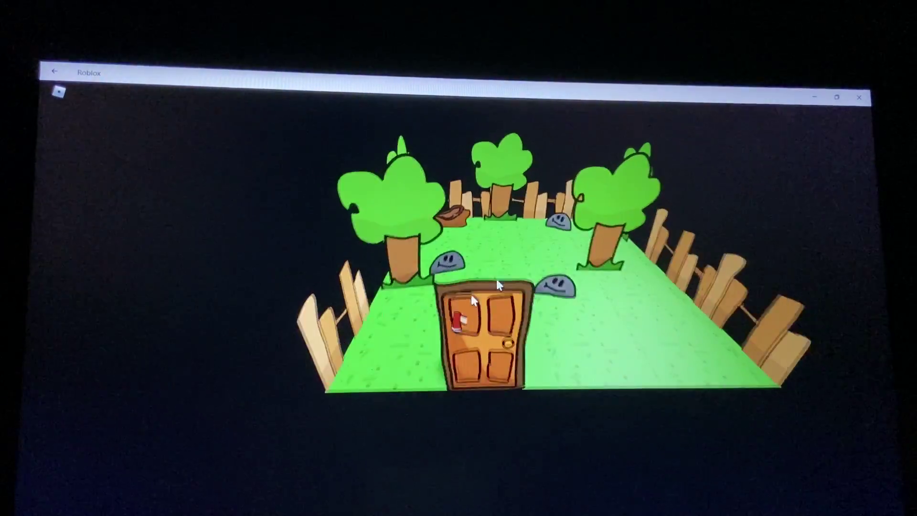
key("w")
key("w")
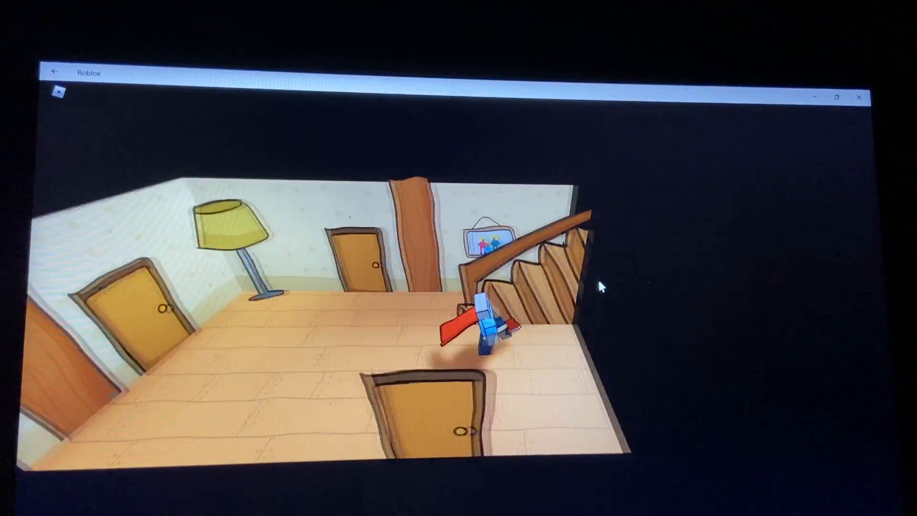
Chop through the boards in the narrow hallway and descend the stairs into the basement
left_click_drag(599, 281, 487, 278)
key("w")
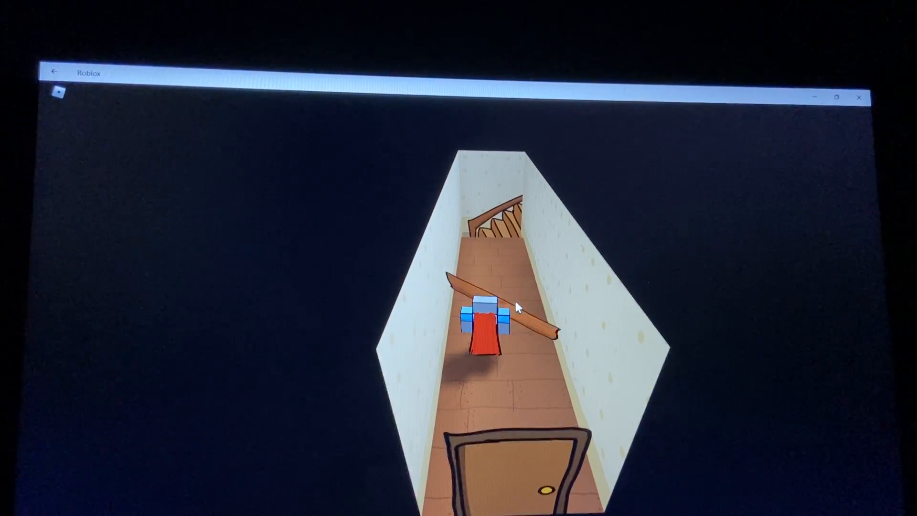
key("w")
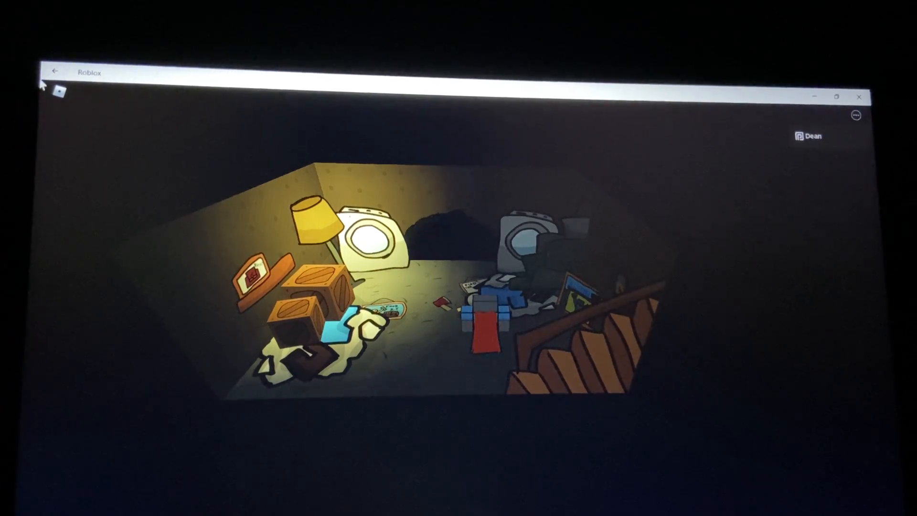
Look around the basement washing machines and talk to the rat
key("a")
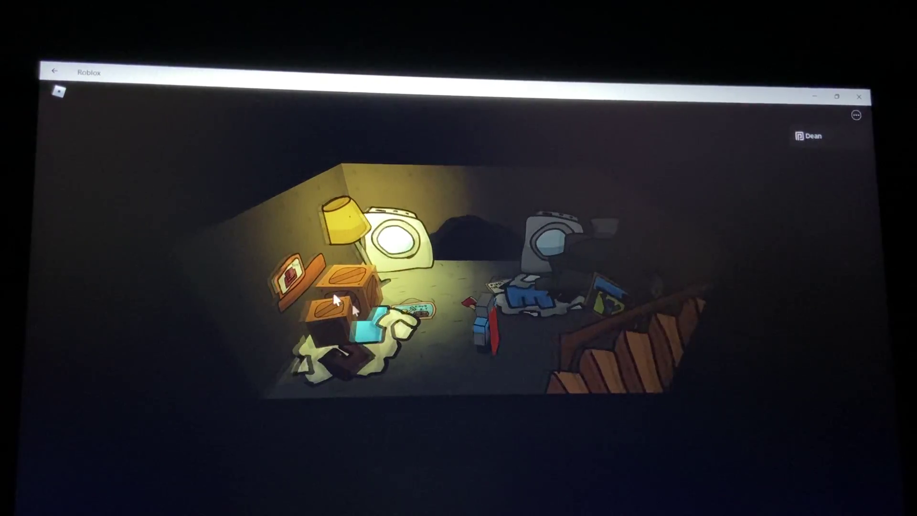
key("w")
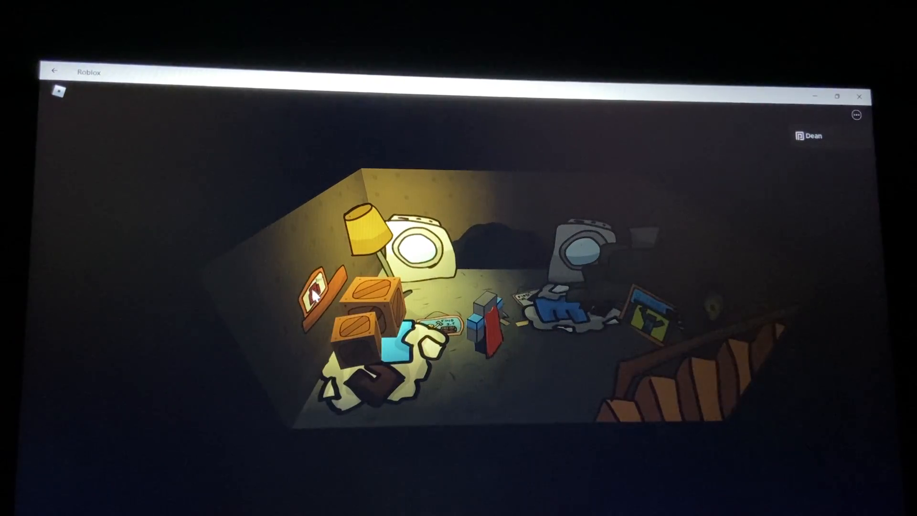
scroll(352, 352, "up", 3)
key("d")
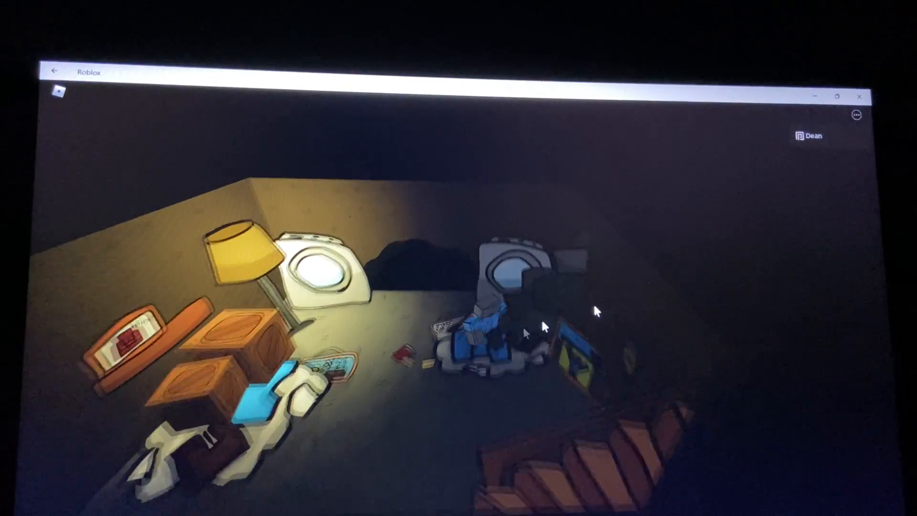
scroll(530, 271, "down", 3)
key("s")
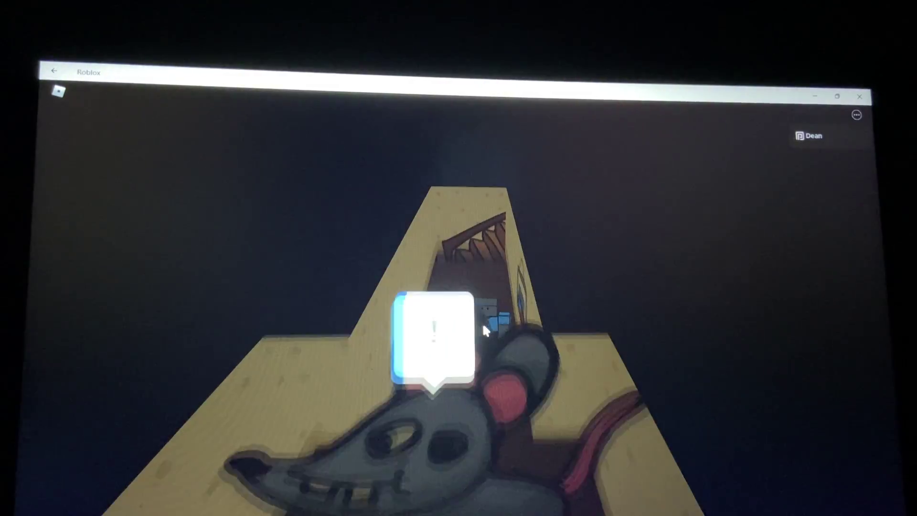
scroll(482, 322, "down", 3)
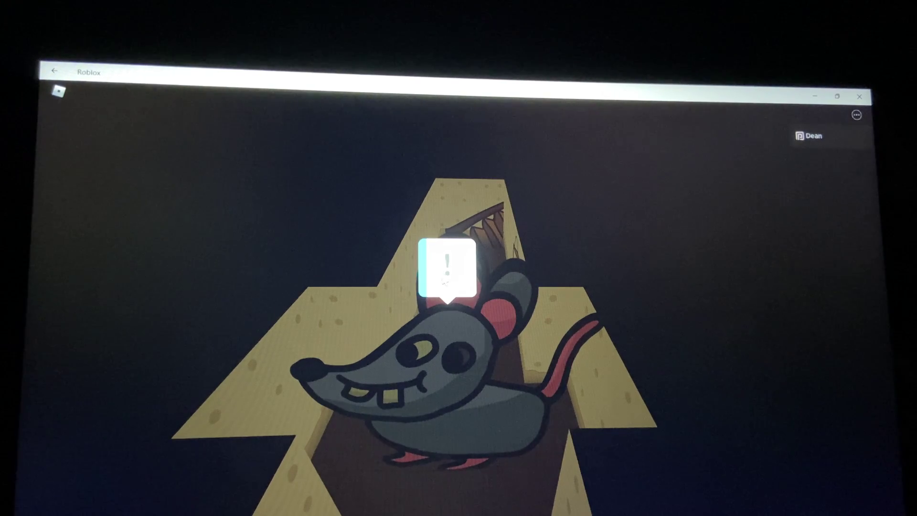
left_click(446, 269)
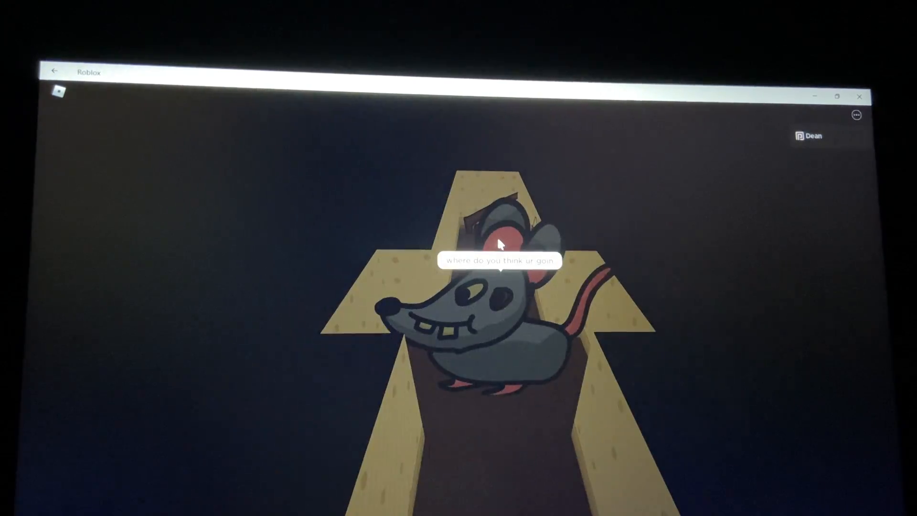
left_click_drag(499, 244, 502, 252)
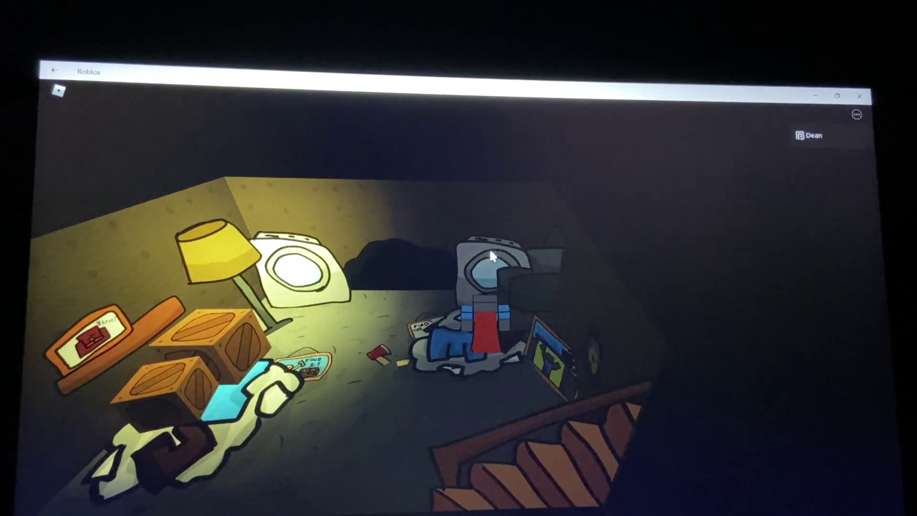
left_click_drag(489, 248, 506, 268)
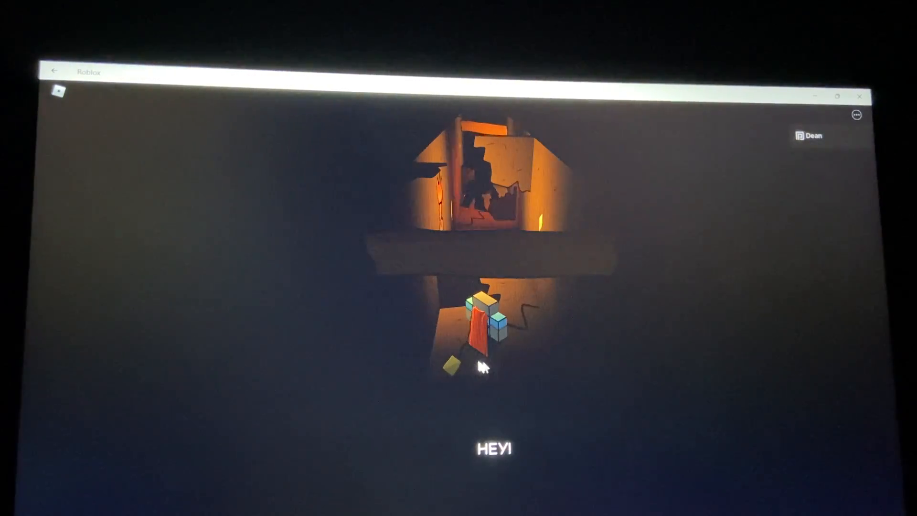
Walk the dark corridor under the hanging boards into the glowing crate room
left_click_drag(453, 369, 504, 270)
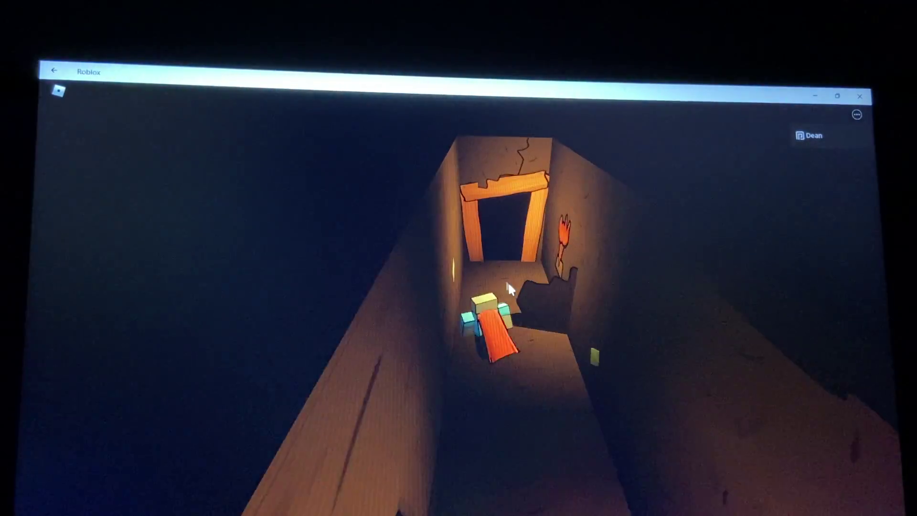
left_click_drag(508, 282, 609, 406)
key("w")
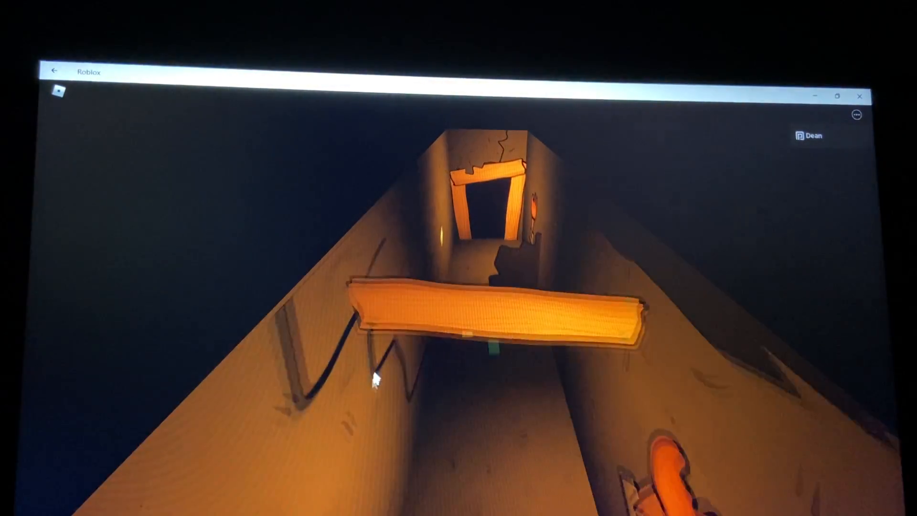
key("w")
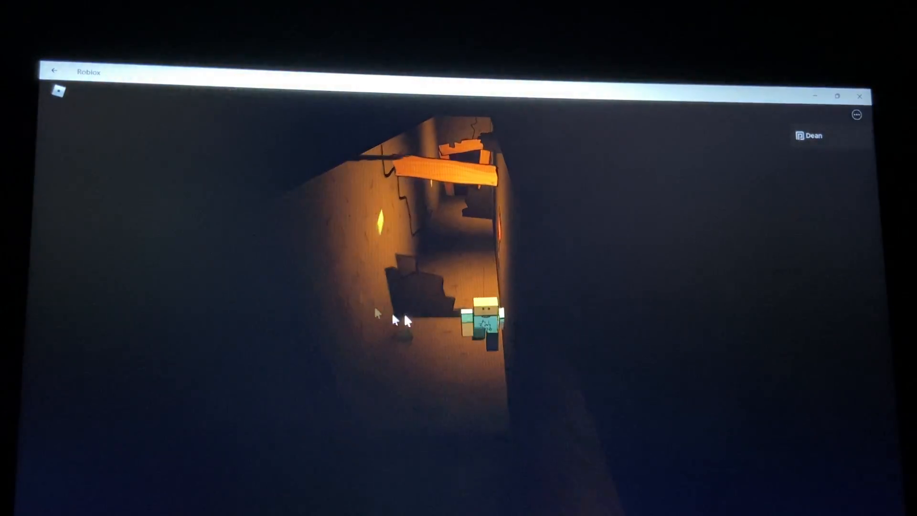
mouse_move(458, 271)
left_mouse_down()
mouse_move(392, 347)
mouse_move(558, 302)
left_mouse_up()
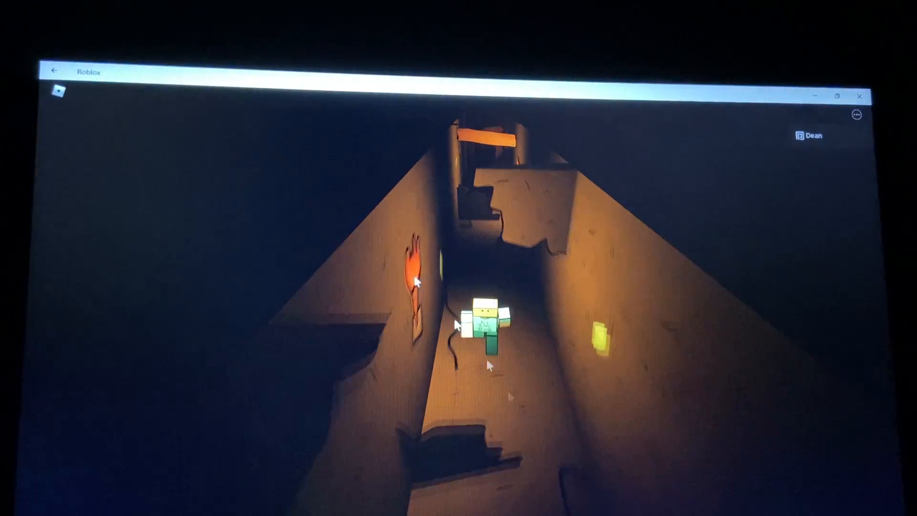
key("w")
left_click_drag(534, 253, 472, 387)
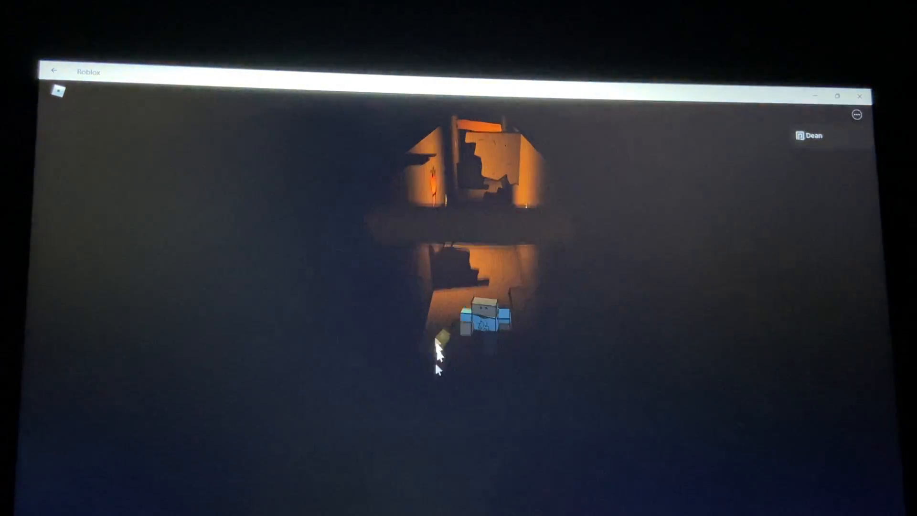
key("s")
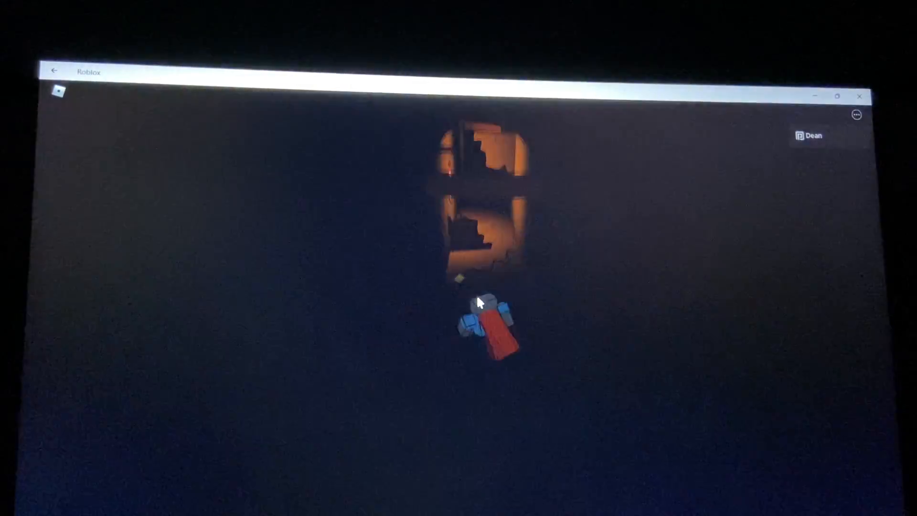
key("w")
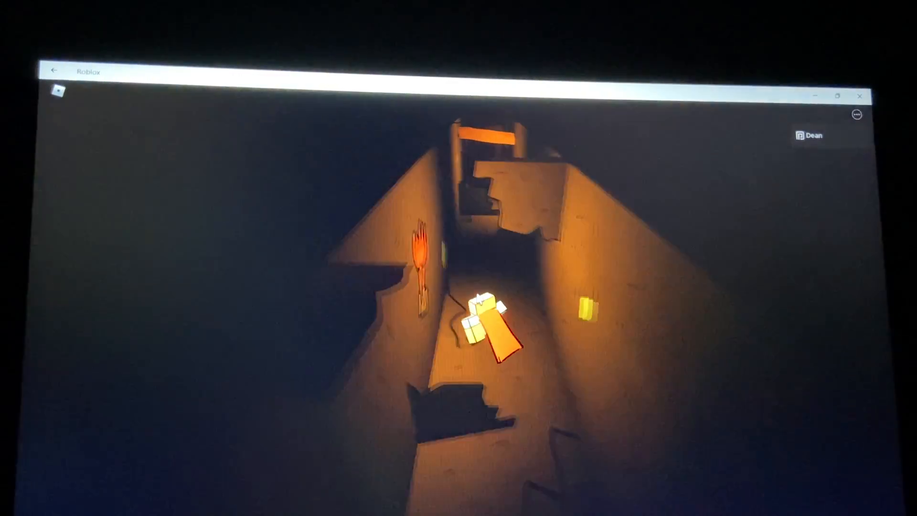
left_click_drag(502, 306, 480, 298)
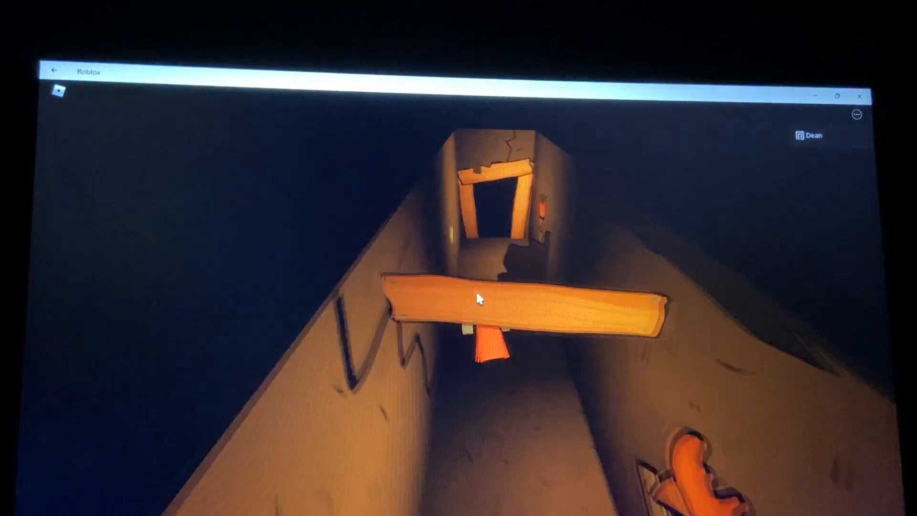
key("w")
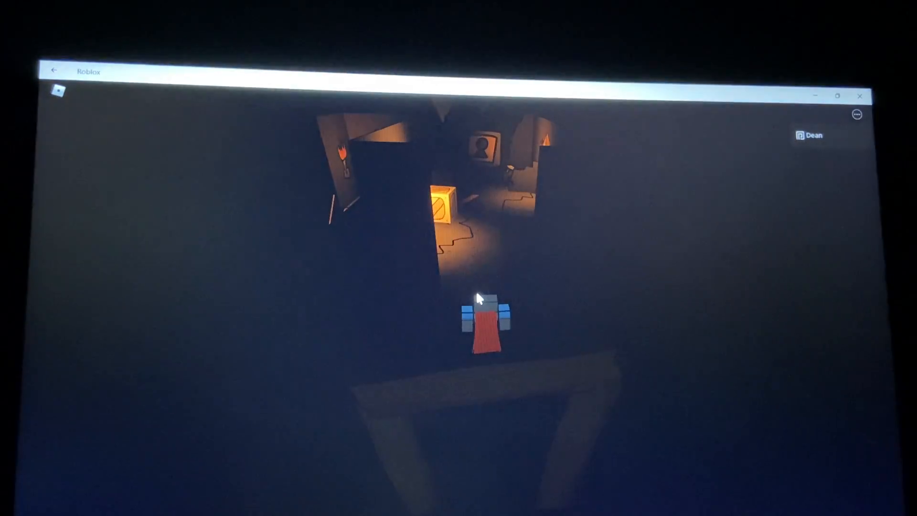
Walk through the lit crate room and down the narrow corridor toward the miner
key("w")
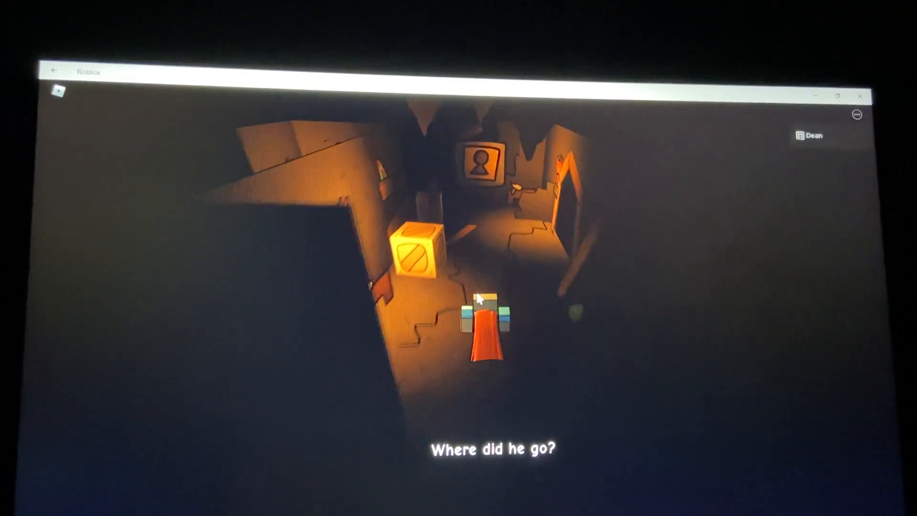
scroll(476, 299, "up", 3)
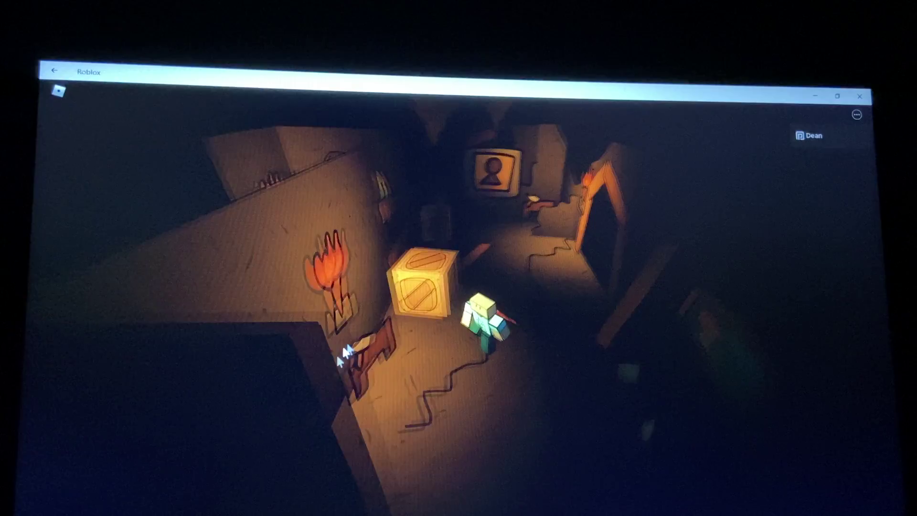
scroll(336, 353, "down", 3)
scroll(568, 281, "up", 3)
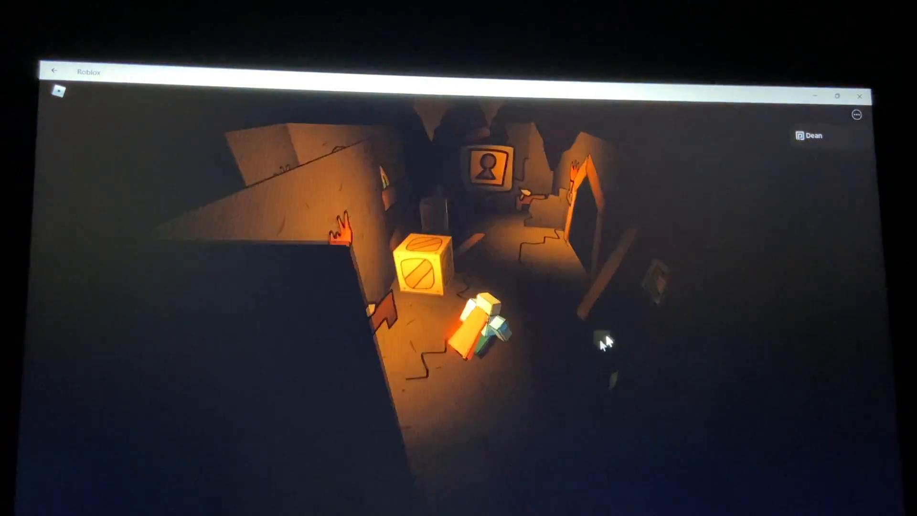
scroll(595, 344, "up", 3)
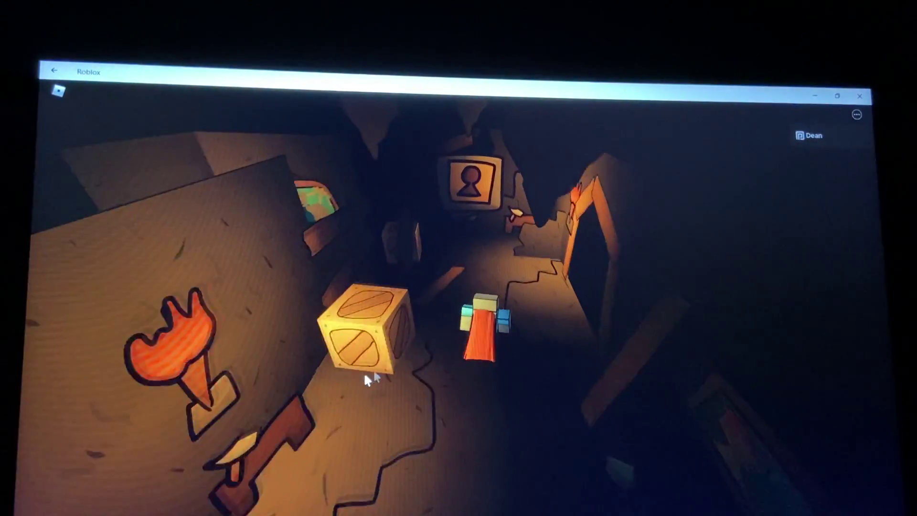
right_click(363, 372)
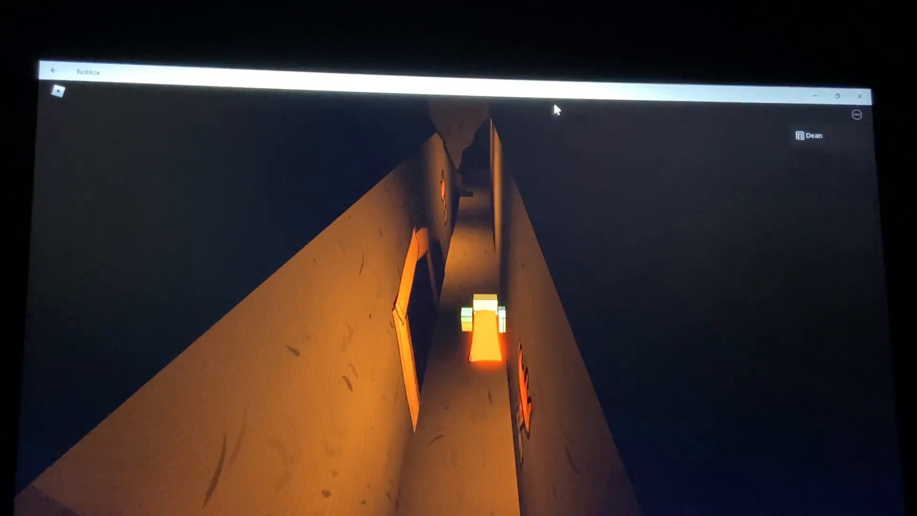
key("w")
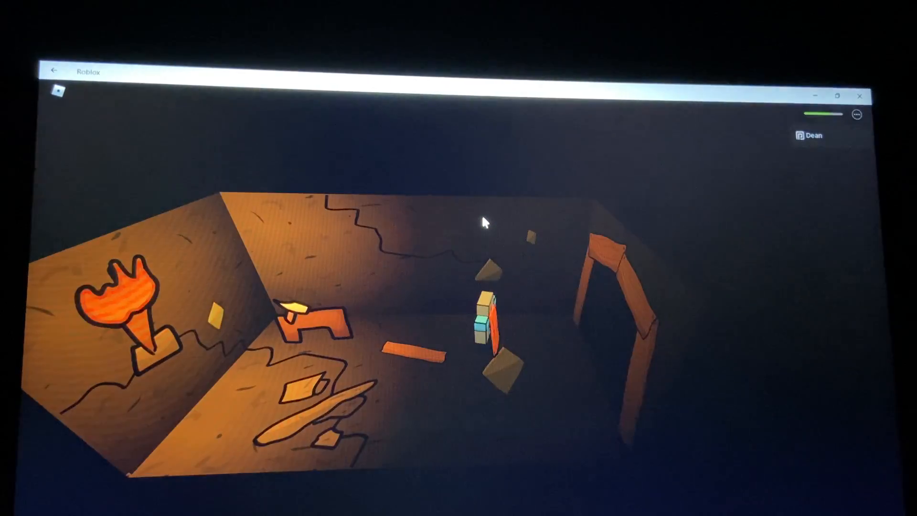
Use the workbench crafting board to craft the pickaxe
key("a")
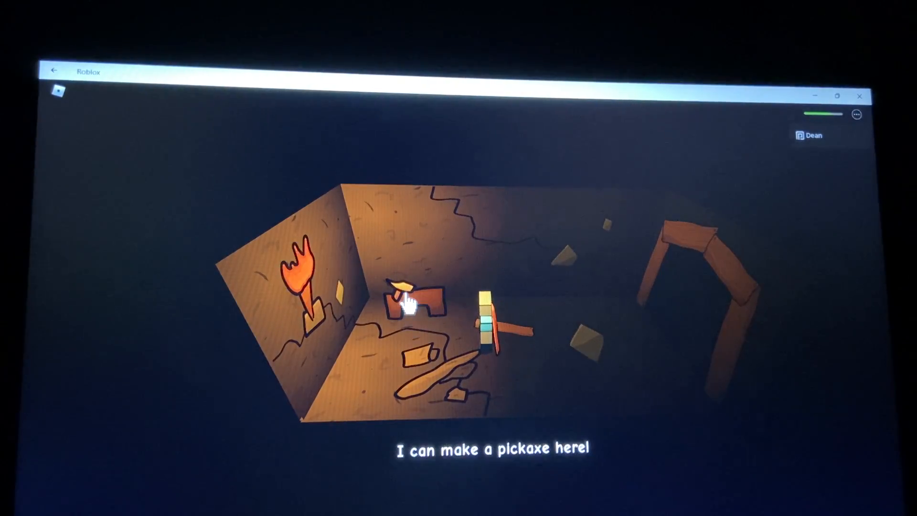
left_click(408, 304)
key("w")
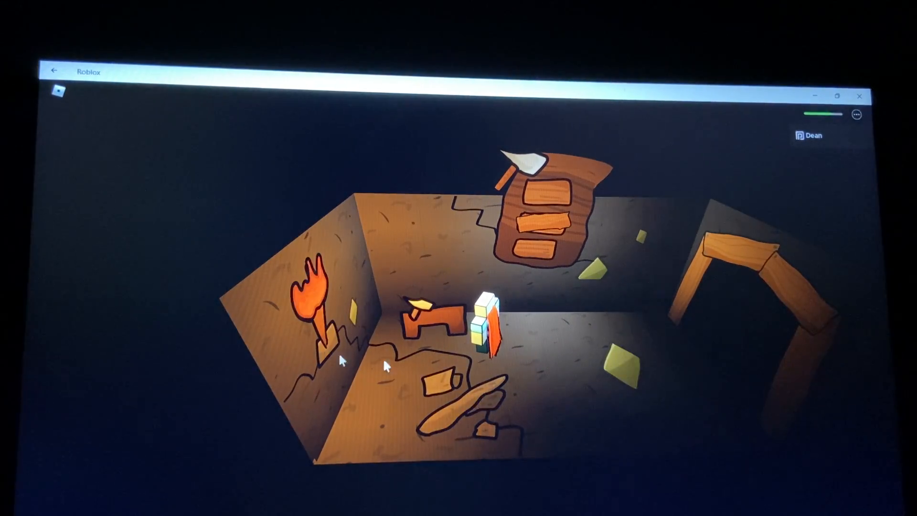
key("d")
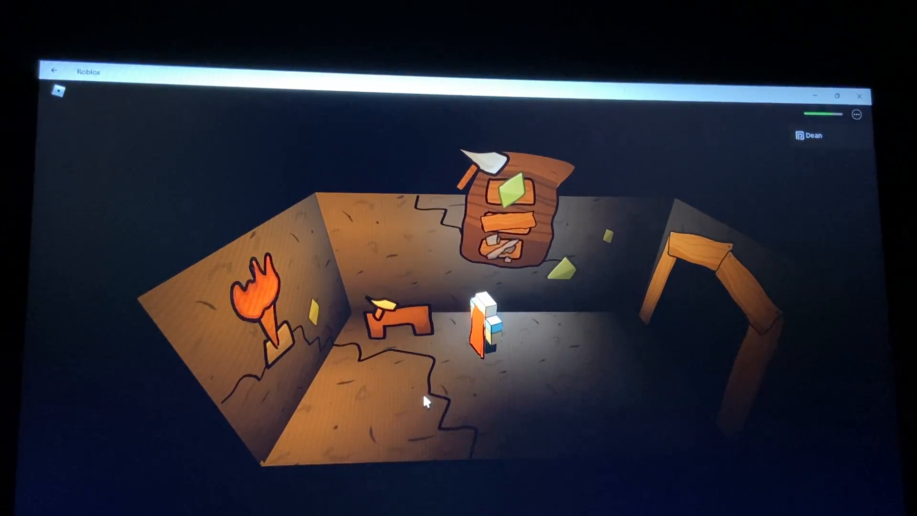
left_click(504, 216)
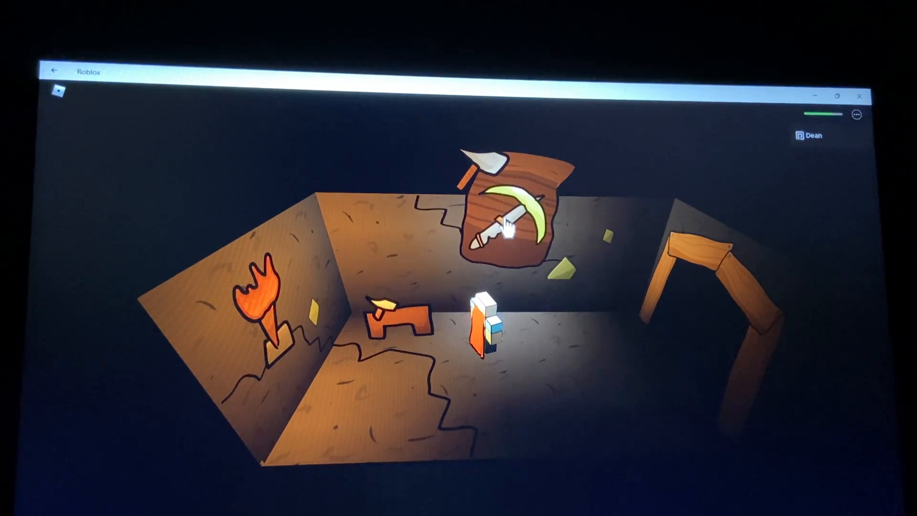
left_click(507, 228)
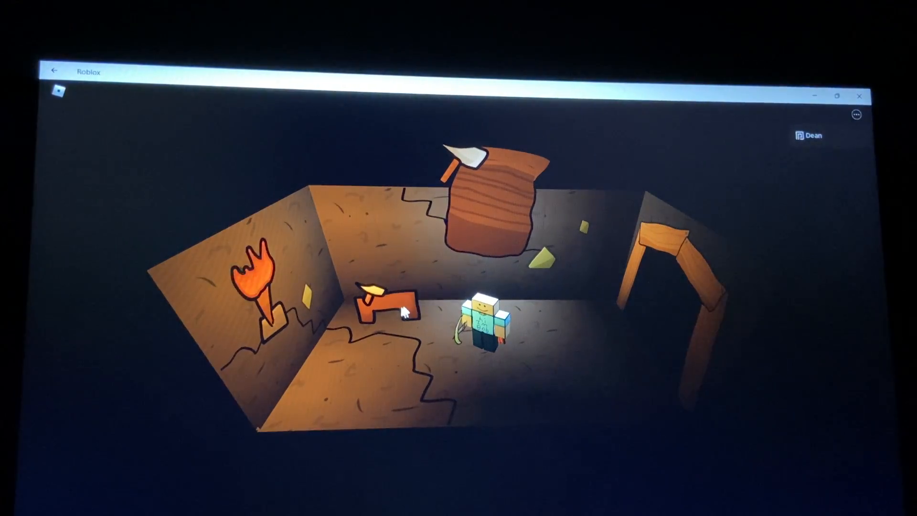
Turn toward the corridor ahead and walk down it past the miner
mouse_move(475, 172)
left_mouse_down()
mouse_move(624, 281)
mouse_move(503, 210)
left_mouse_up()
mouse_move(494, 246)
left_mouse_down()
mouse_move(498, 267)
mouse_move(482, 252)
mouse_move(501, 236)
mouse_move(493, 271)
left_mouse_up()
key("w")
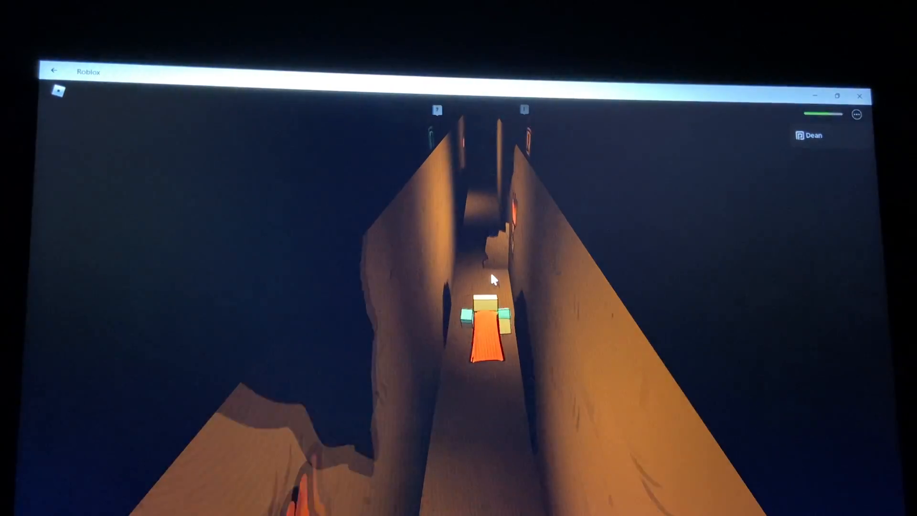
Walk the corridor past the hand mural to the monitor room and activate the yellow monitor
key("w")
key("w")
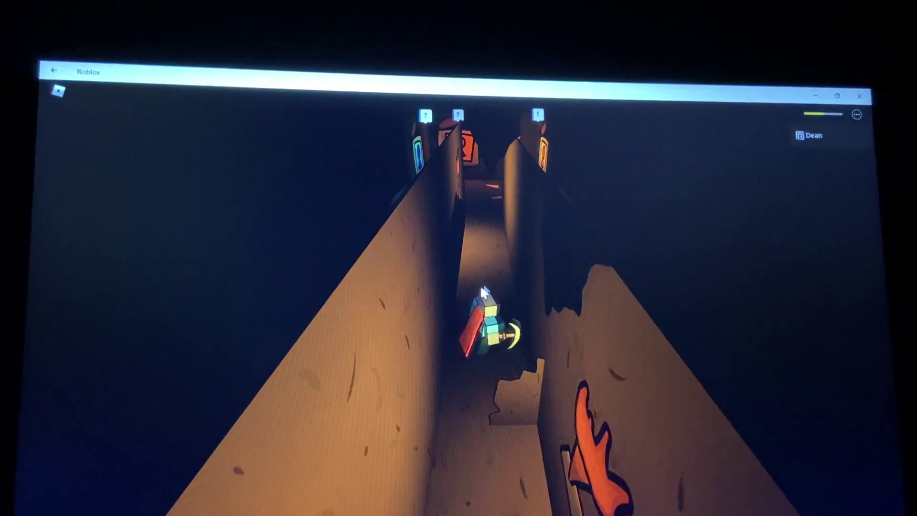
key("w")
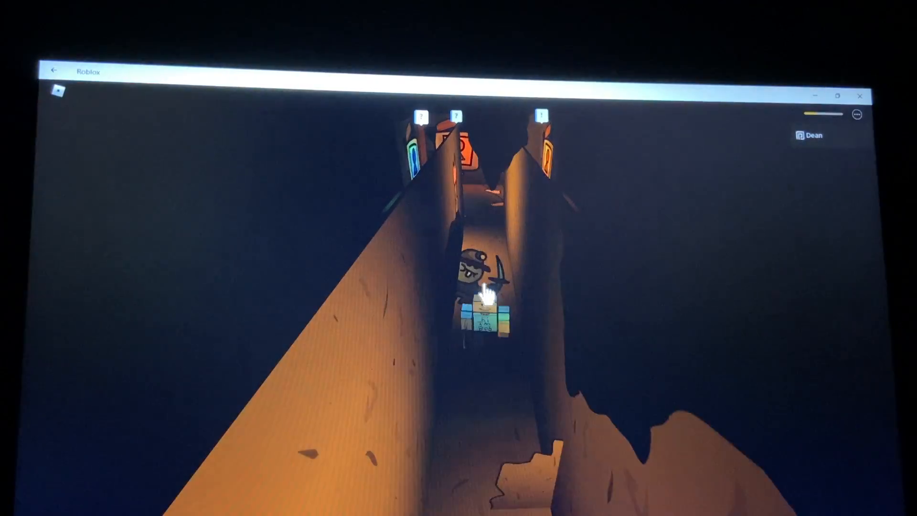
key("w")
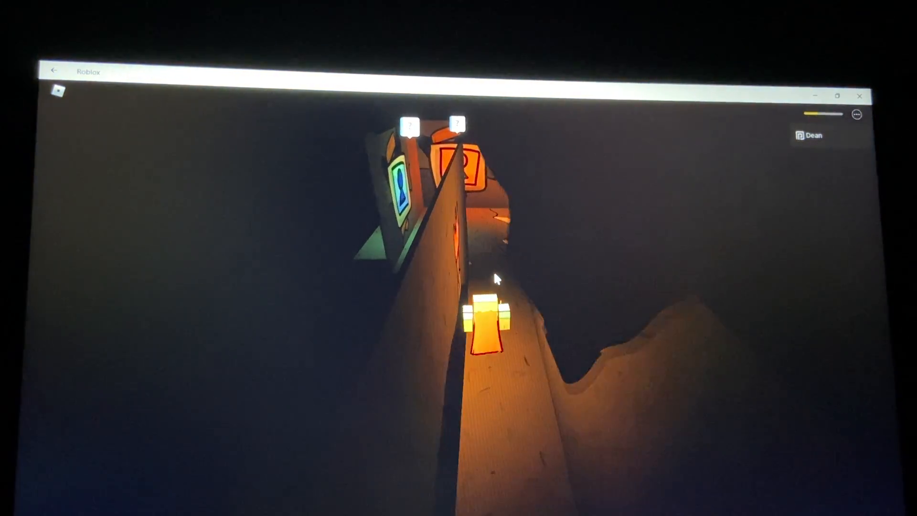
key("w")
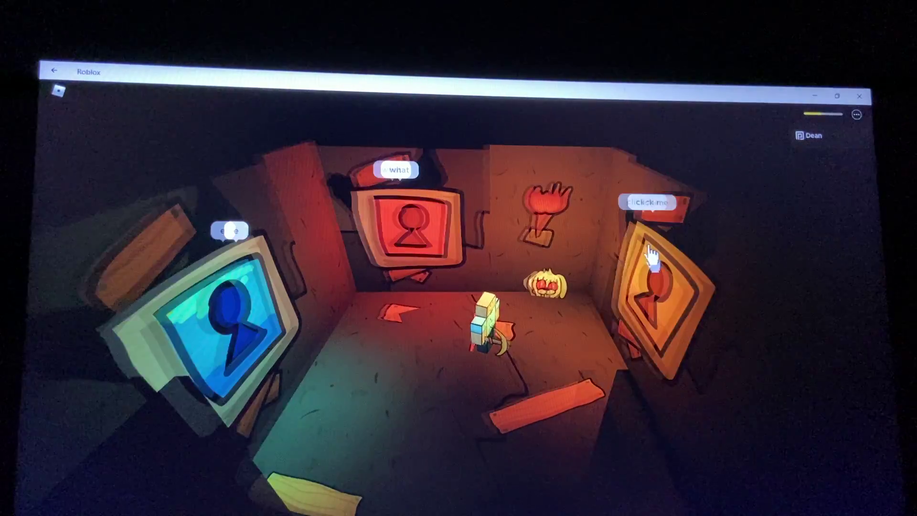
left_click(651, 256)
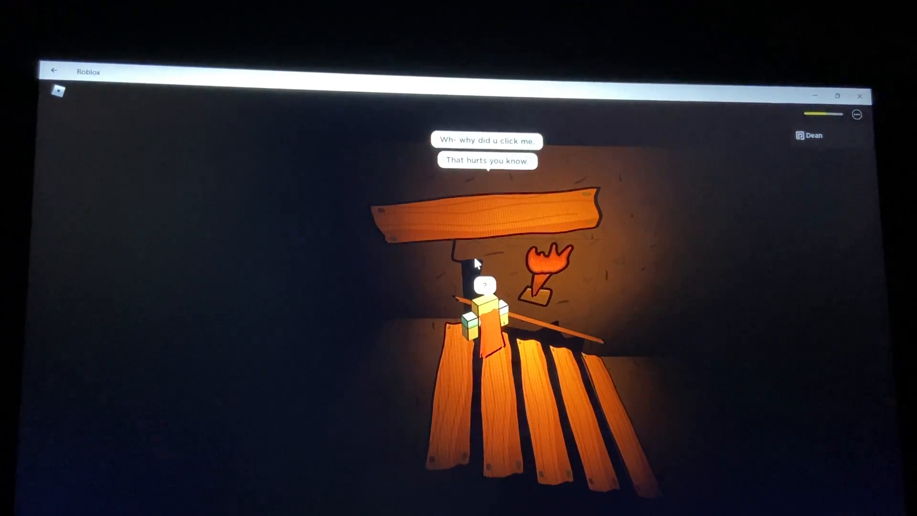
Poke the talking object, then jump down off the wooden platform onto the ledge
left_click(497, 226)
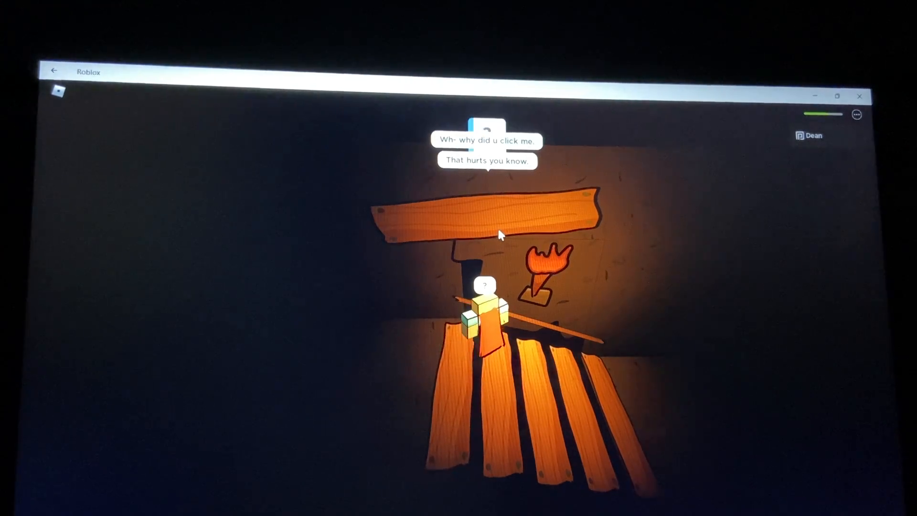
key("slash")
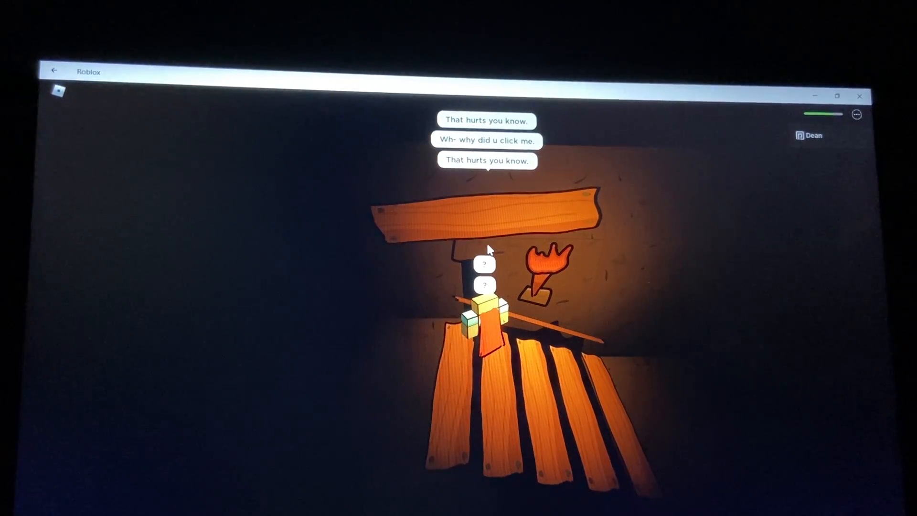
key("w")
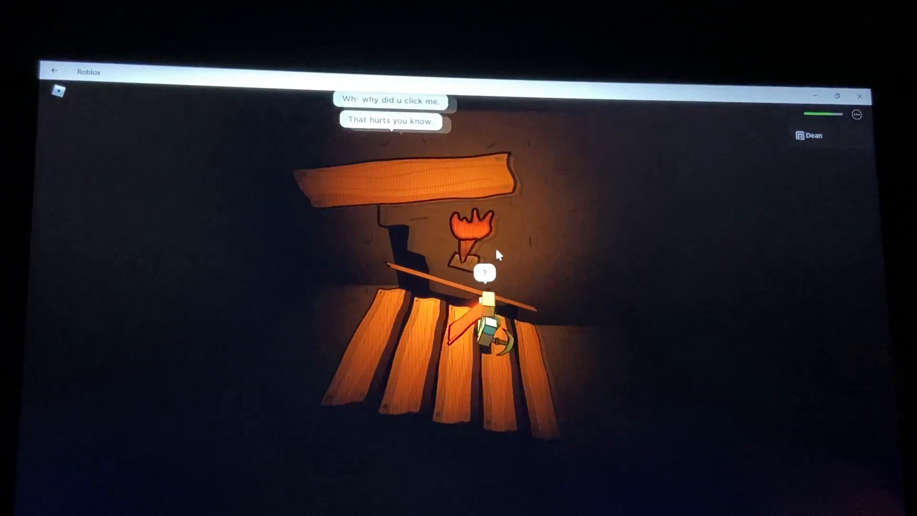
key("w")
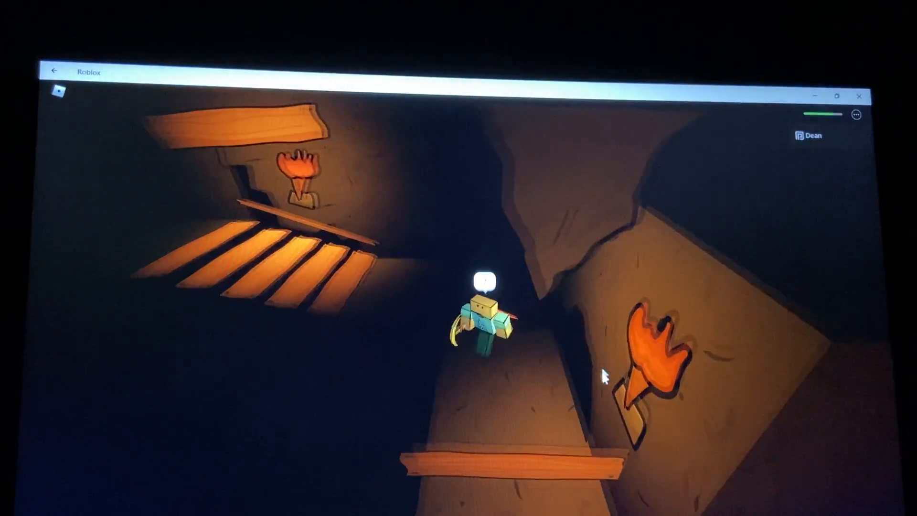
key("w")
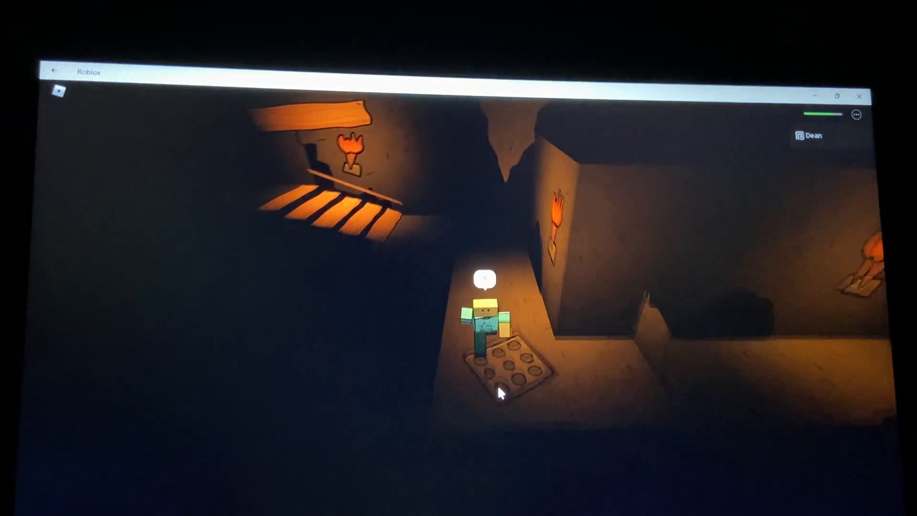
Equip the pickaxe and walk right along the wall past the wanted poster to the blue monitor
key("d")
key("1")
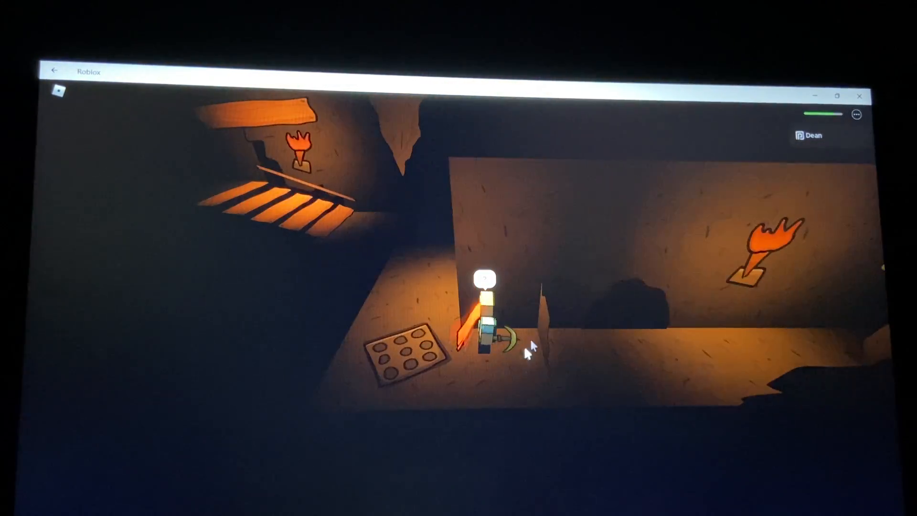
key("w")
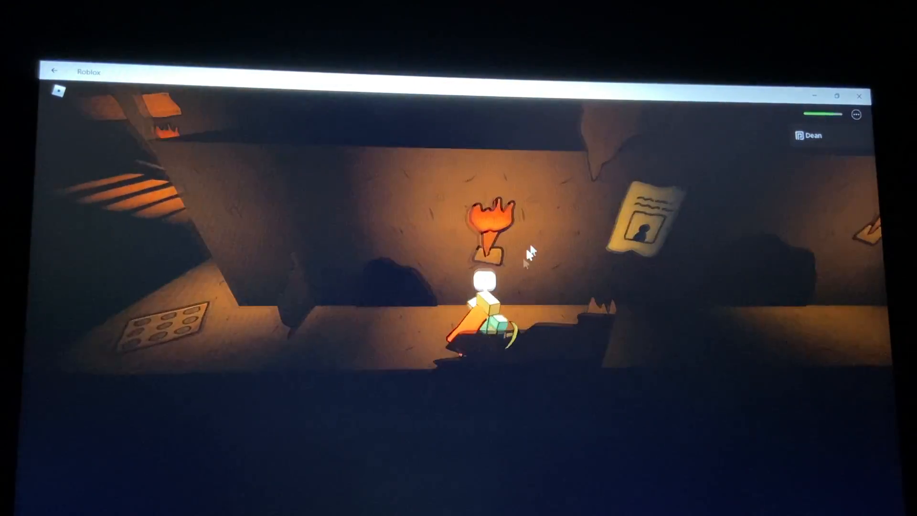
key("w")
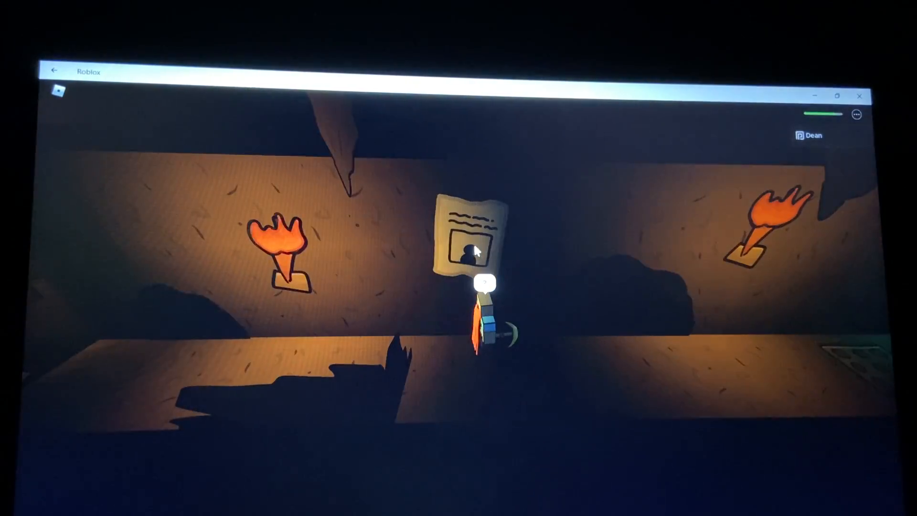
key("d")
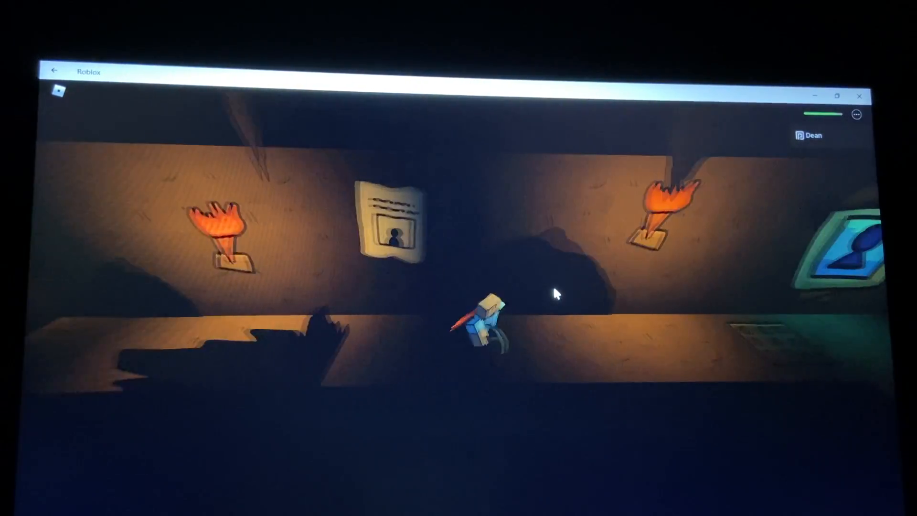
key("d")
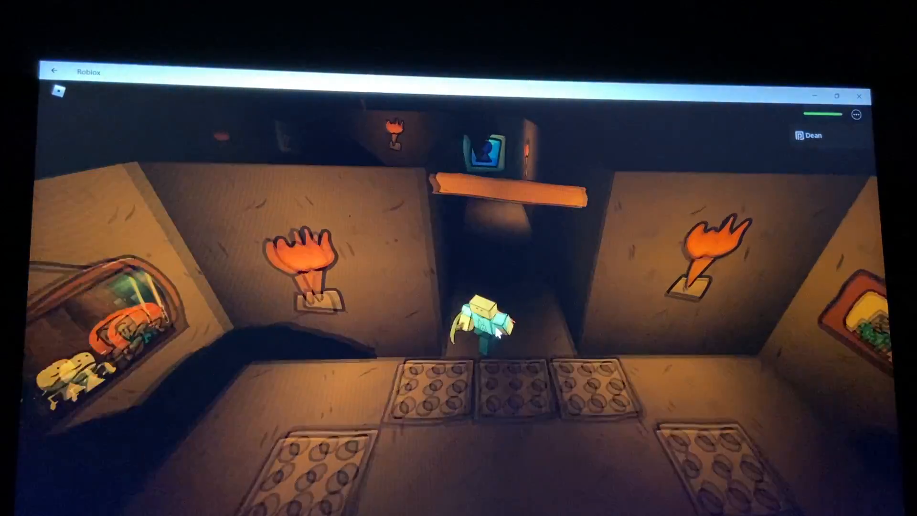
Look over the spike-tile room, step back onto the rug and pick up The Red Key
key("a")
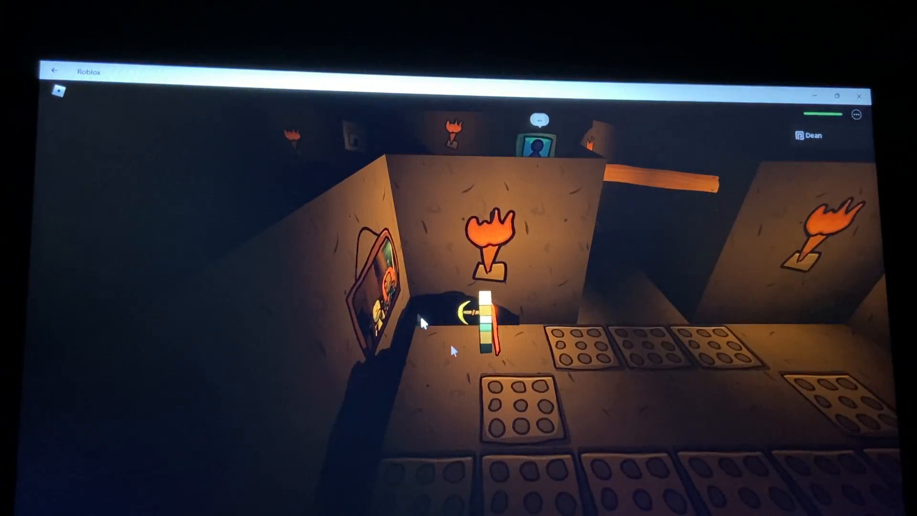
key("w")
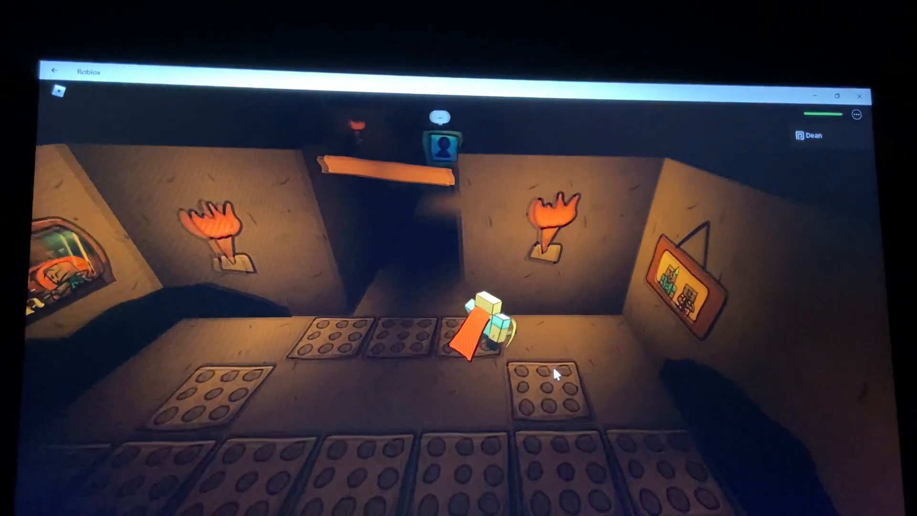
key("d")
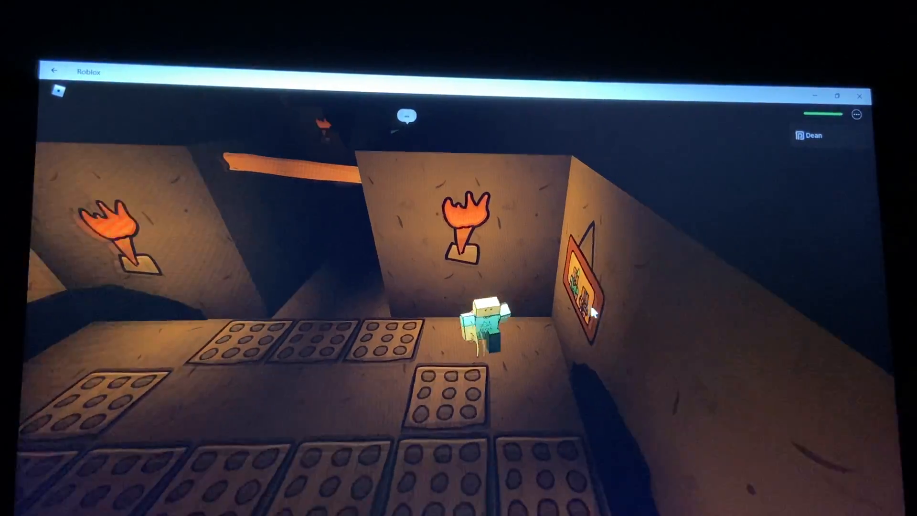
key("w")
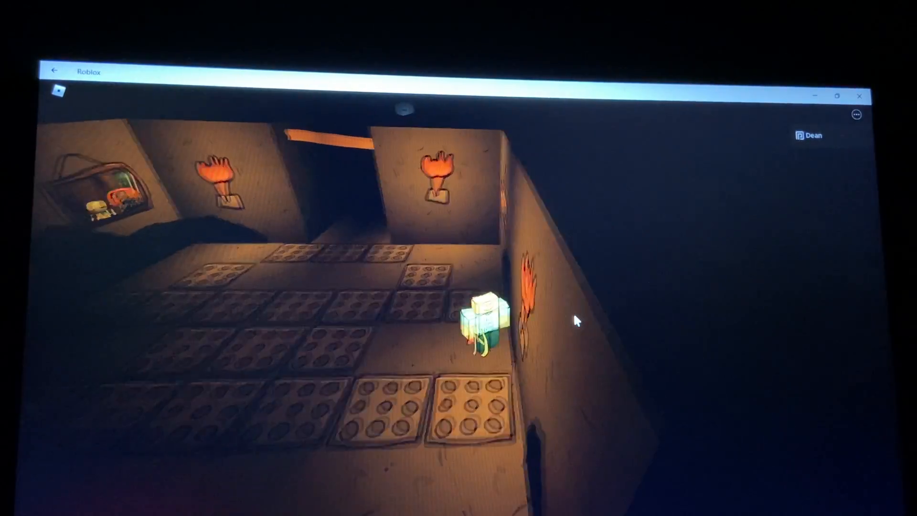
key("s")
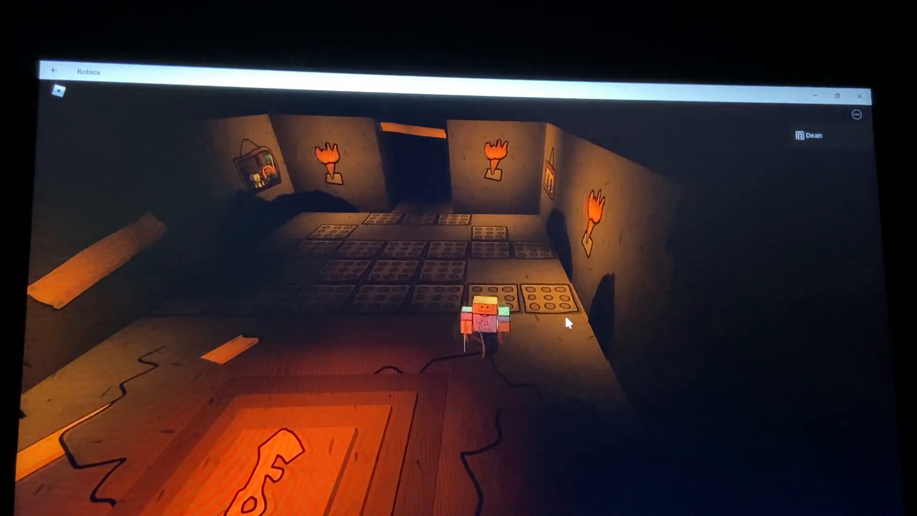
key("s")
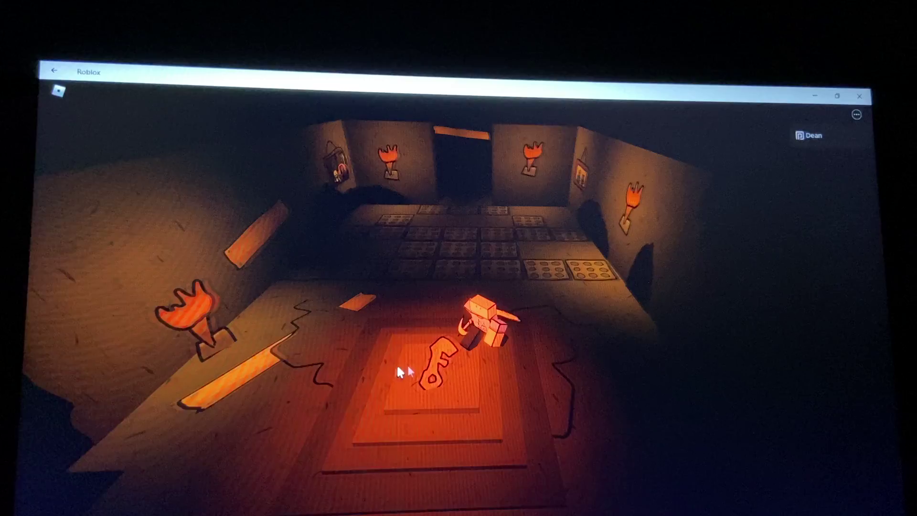
key("s")
left_click(460, 347)
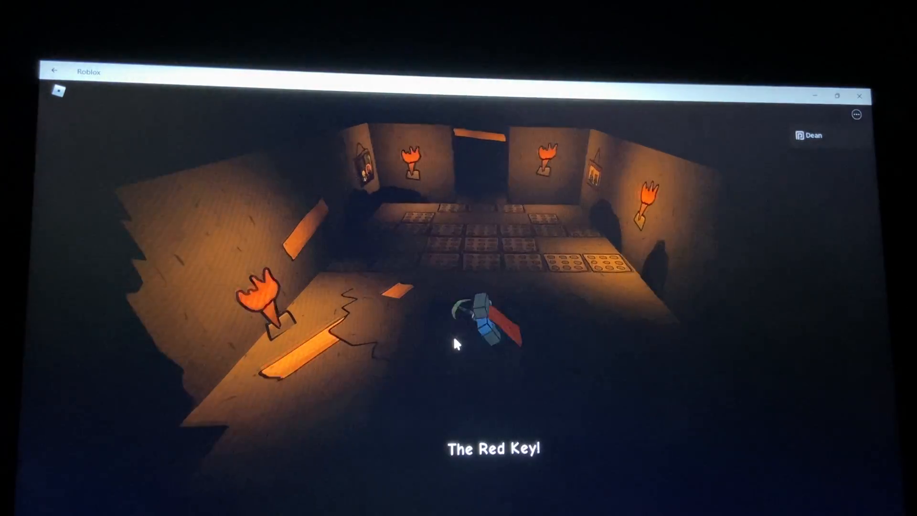
Cross the spike tiles while retracted and walk the corridor to the computer terminal
key("w")
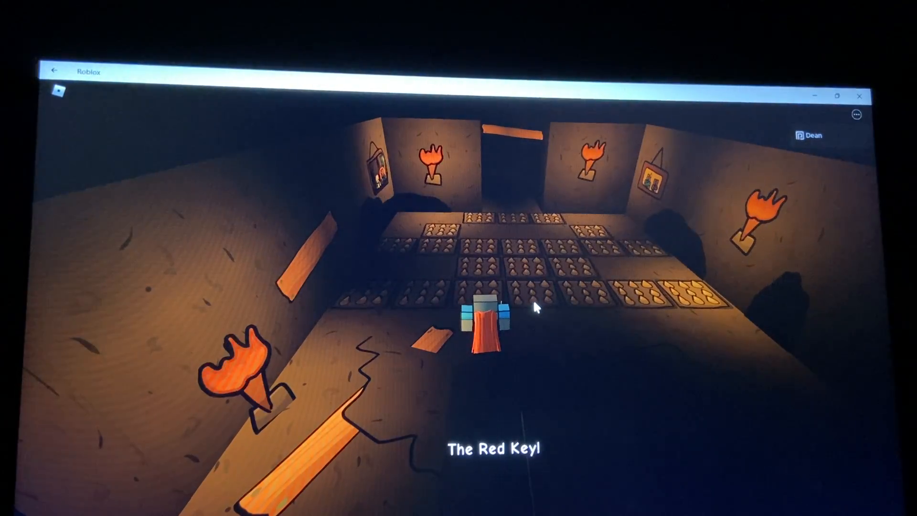
left_click_drag(533, 299, 517, 352)
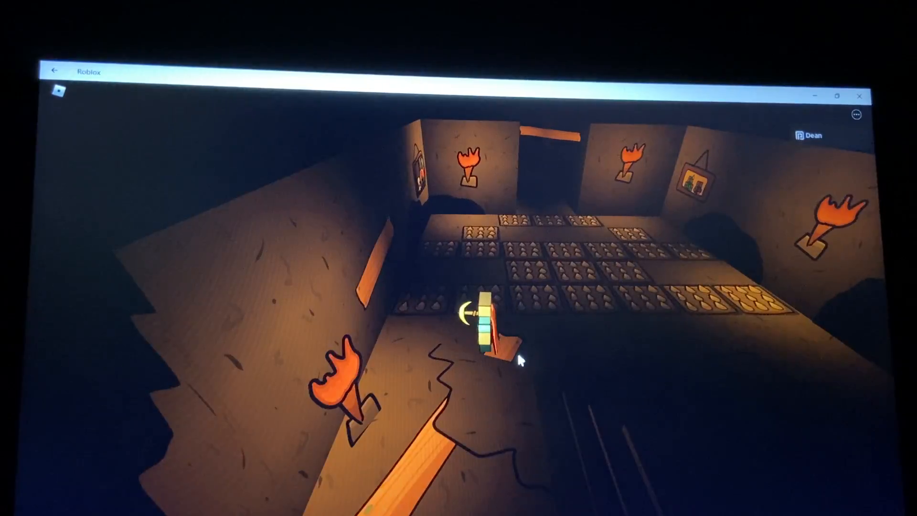
key("w")
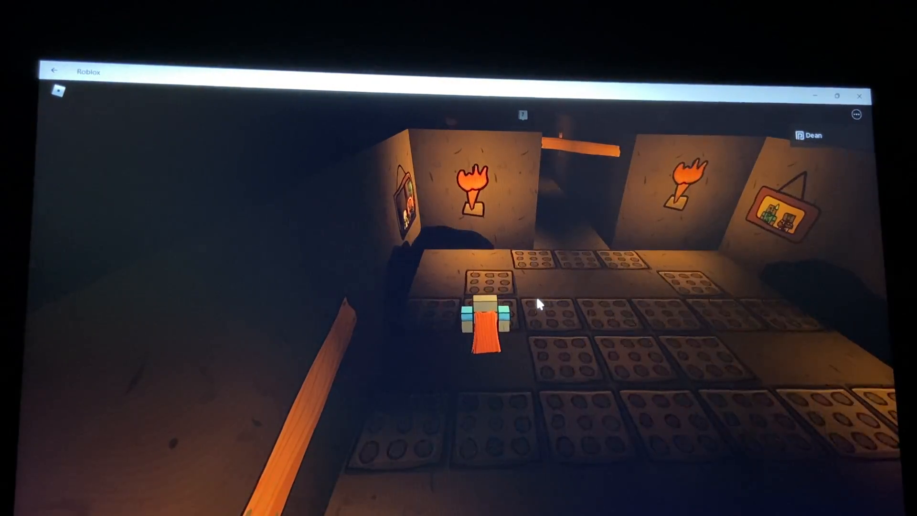
key("s")
key("w")
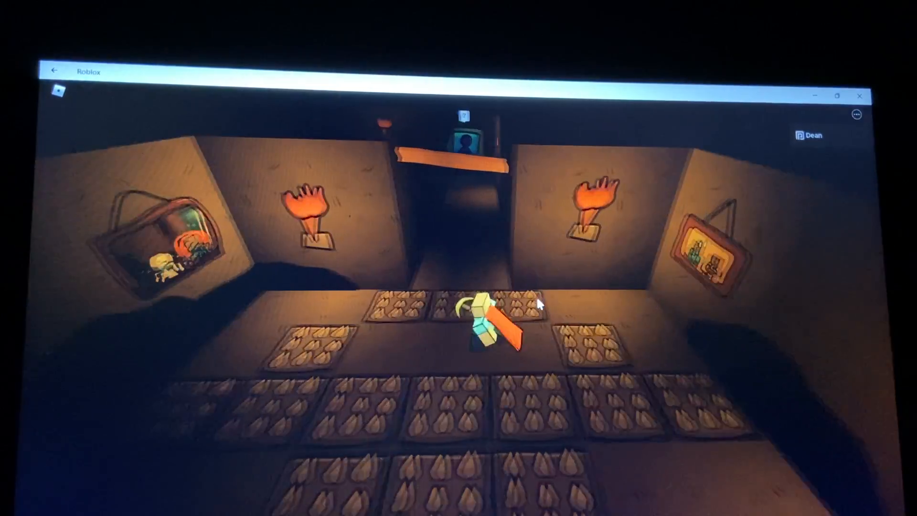
key("w")
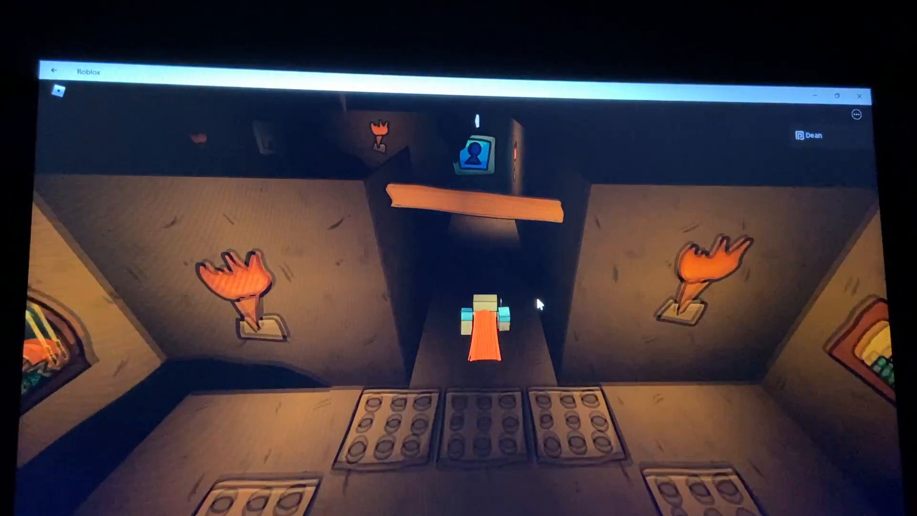
key("w")
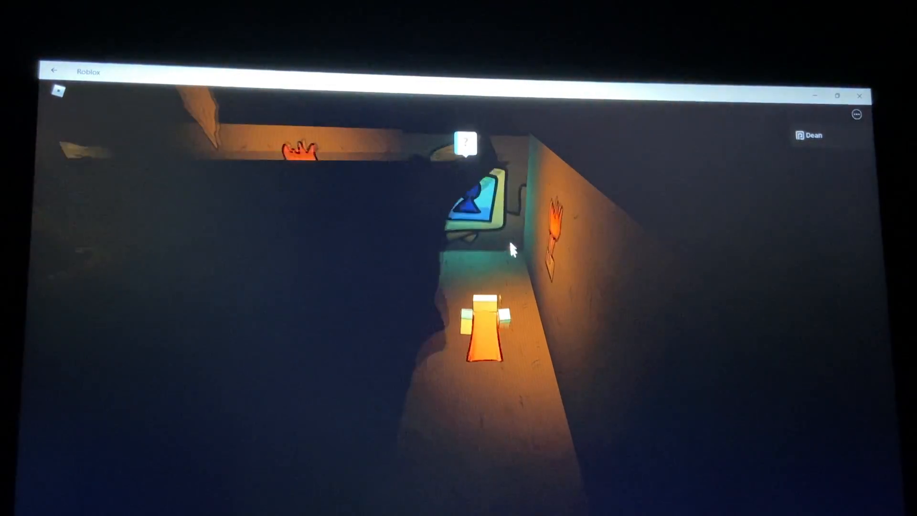
key("w")
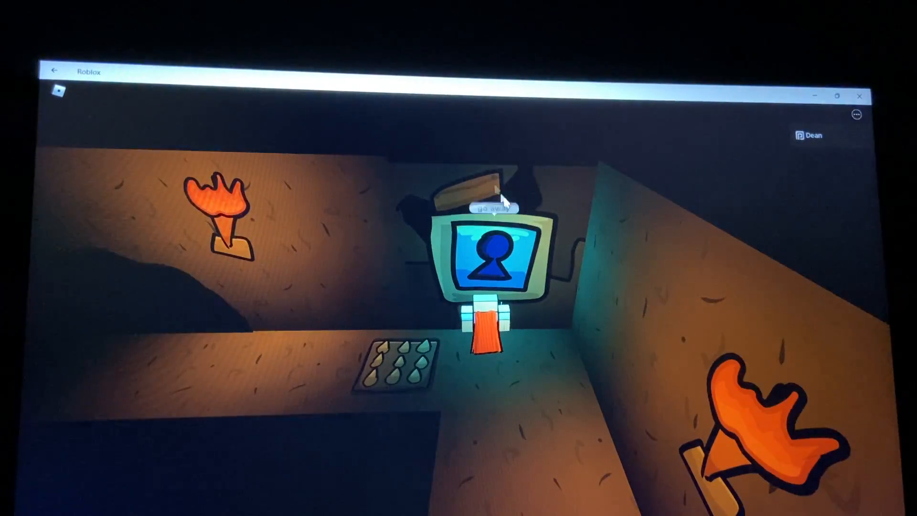
Walk left past the poster and staircase into the monitor room and interact with the orange and blue keyhole monitors
key("a")
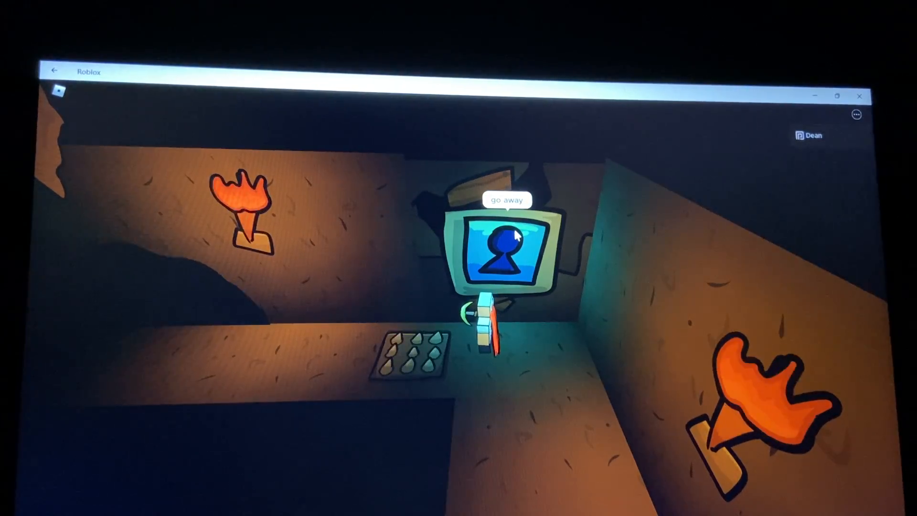
key("a")
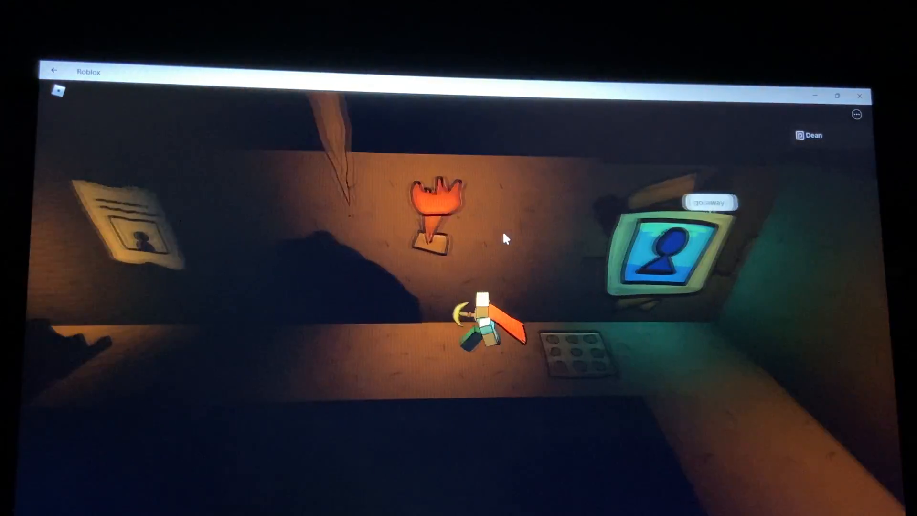
key("a")
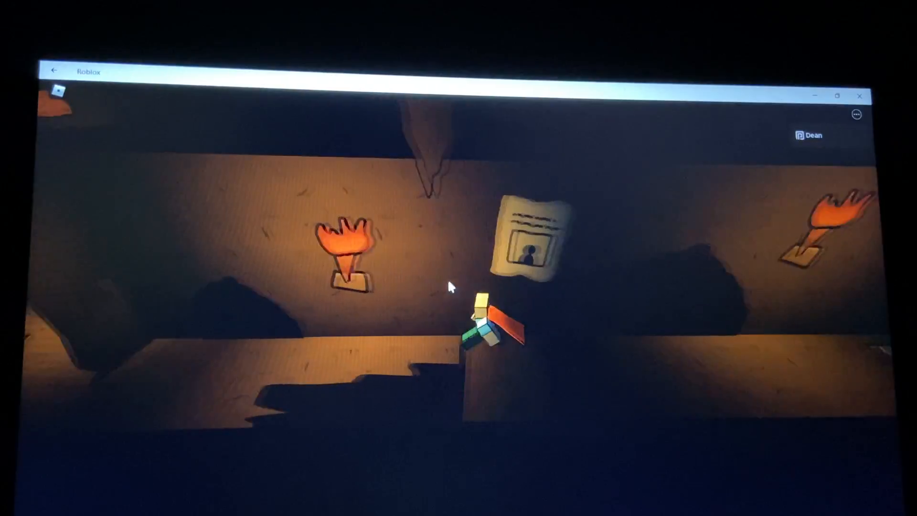
key("a")
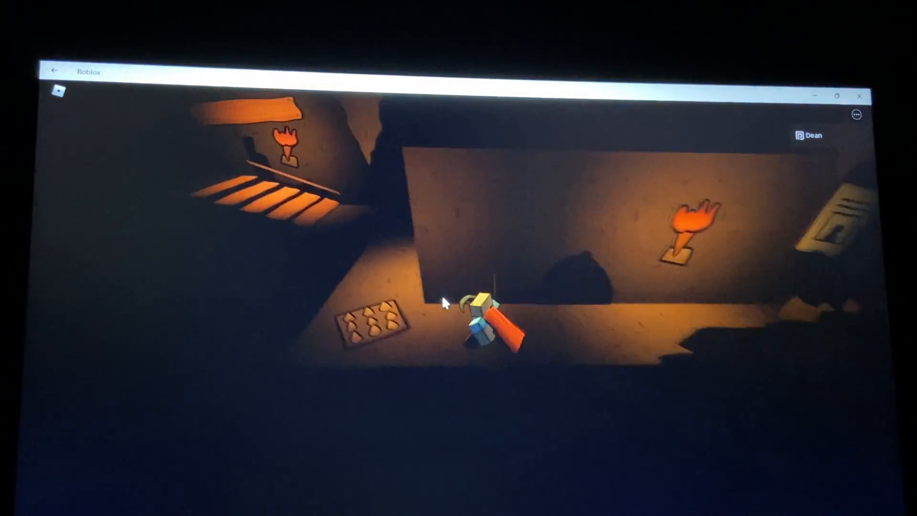
key("w")
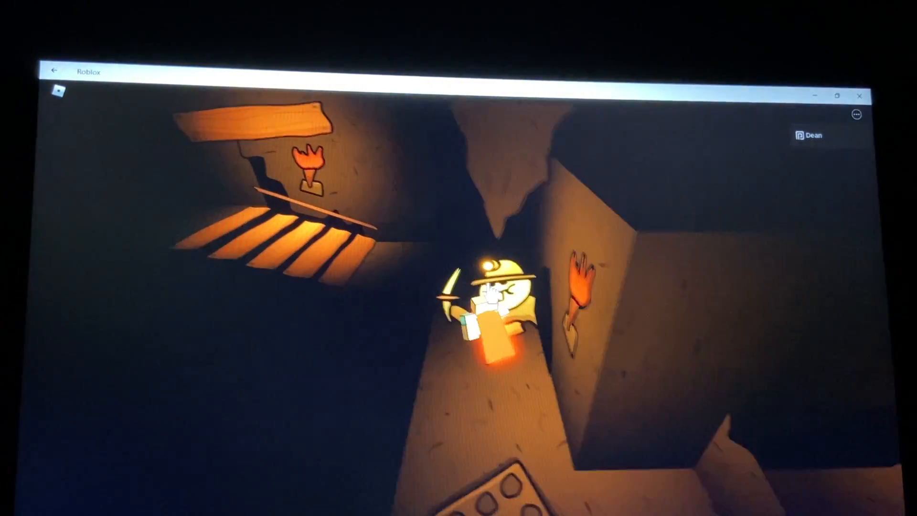
key("w")
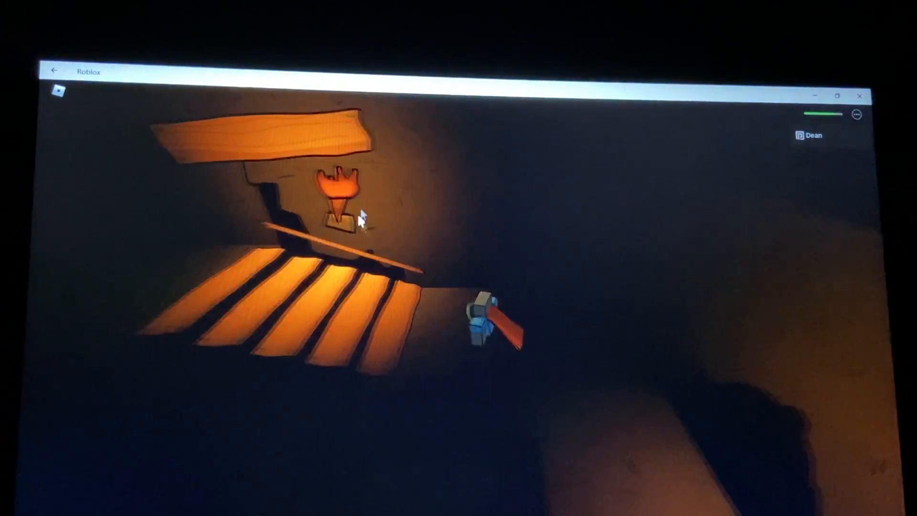
key("a")
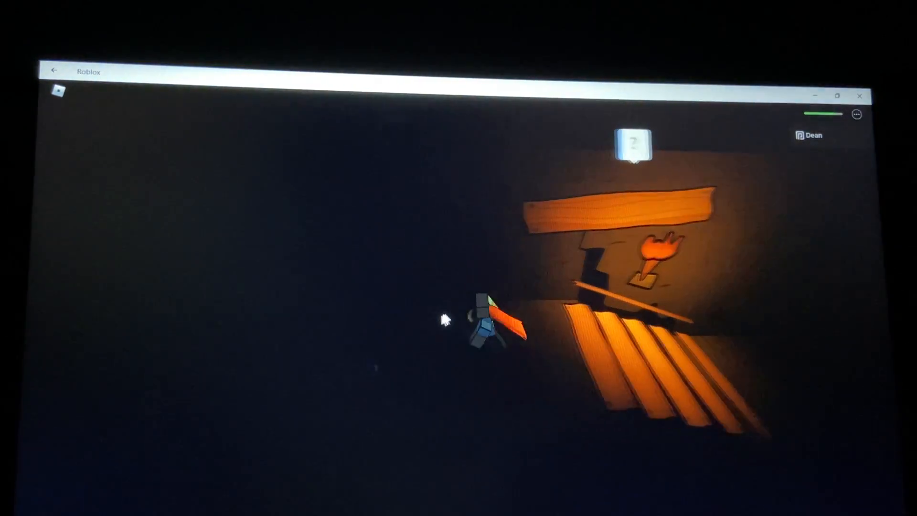
key("w")
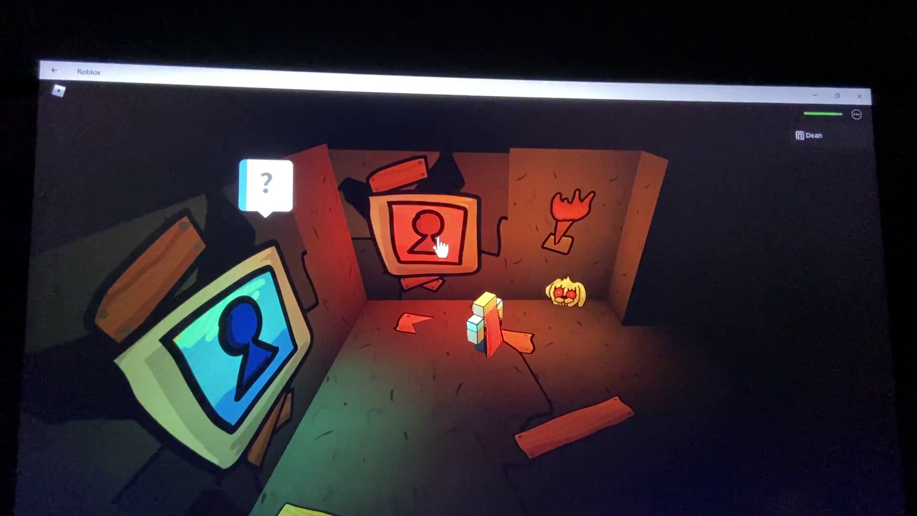
left_click(440, 246)
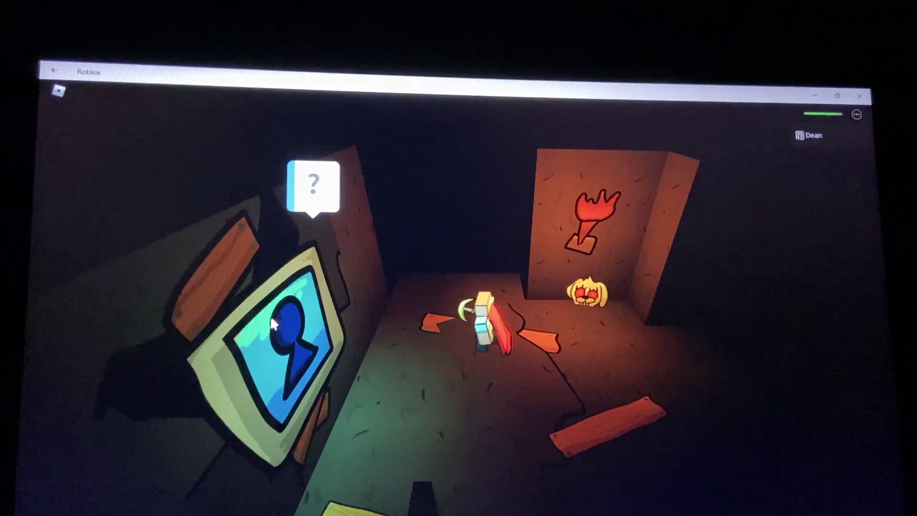
left_click(313, 187)
scroll(430, 268, "down", 3)
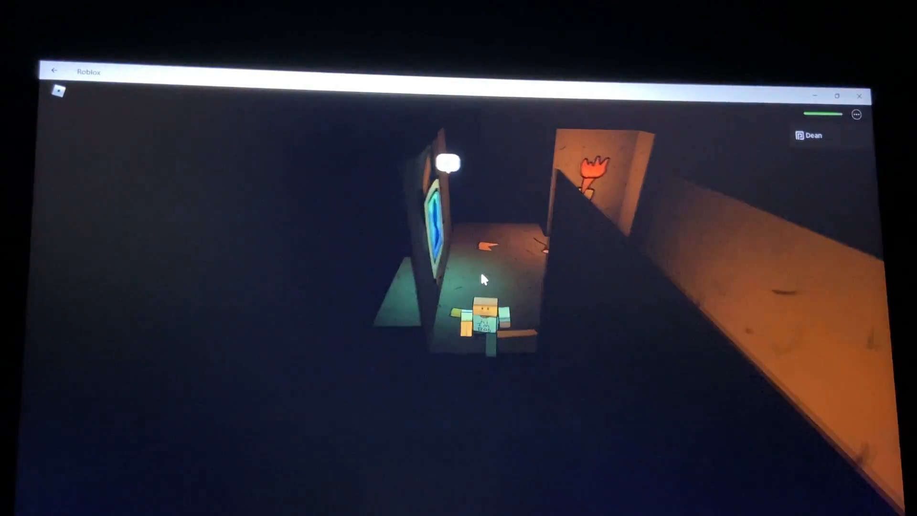
Walk down the spiked corridor and back out into the previous room
key("w")
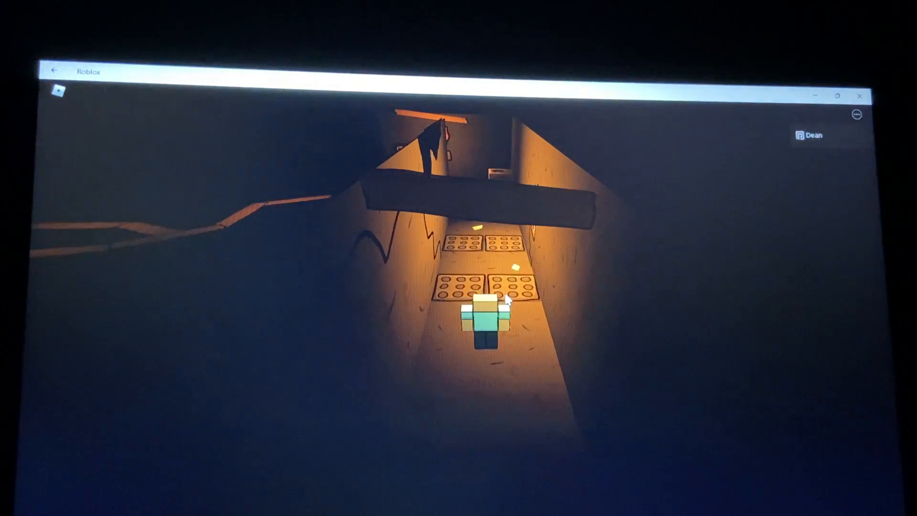
key("w")
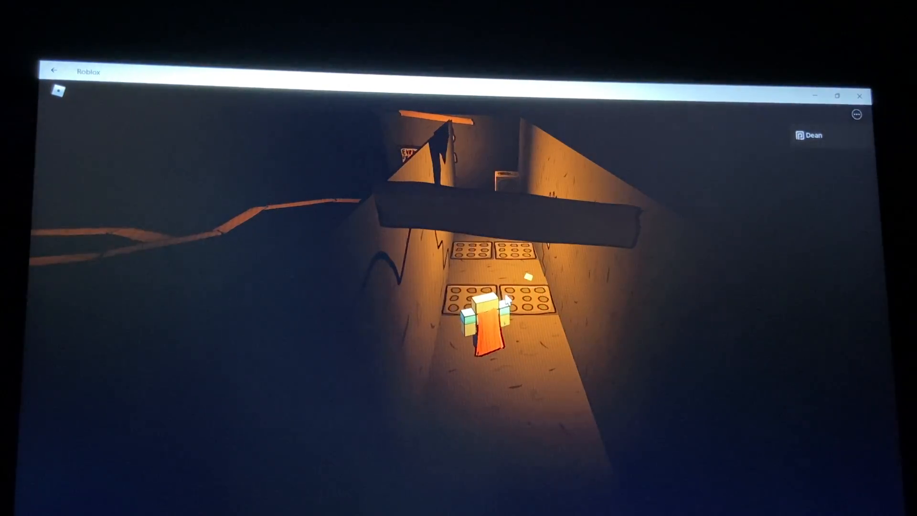
key("w")
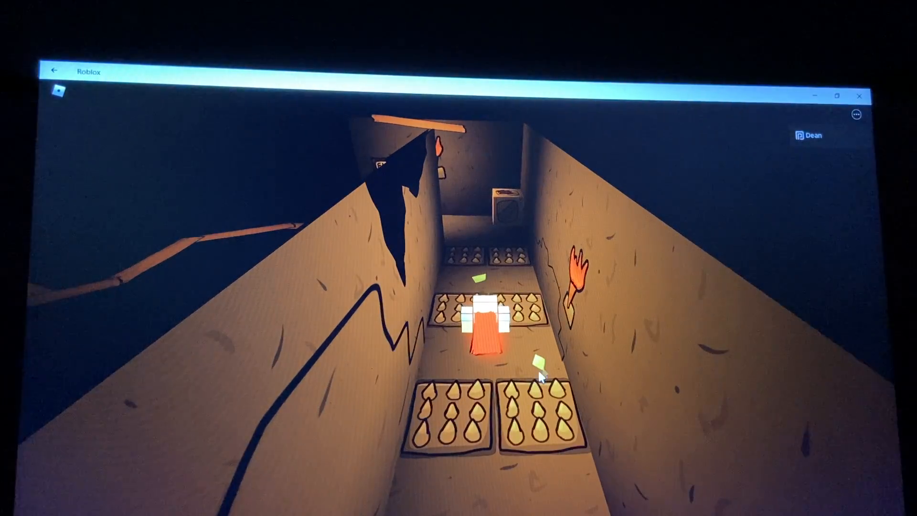
key("s")
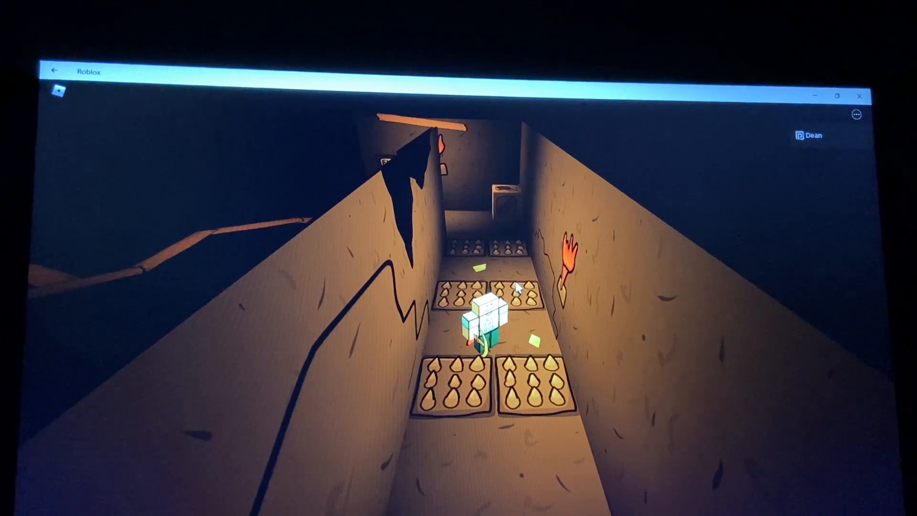
key("s")
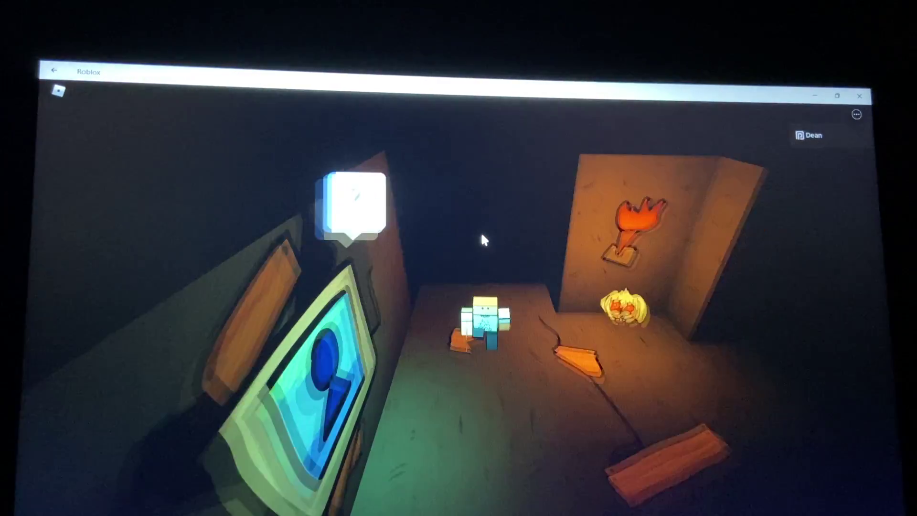
Return past the keyhole monitor and poster toward the stairs, where the character breaks apart
mouse_move(481, 232)
left_mouse_down()
mouse_move(582, 233)
mouse_move(719, 174)
mouse_move(512, 209)
mouse_move(633, 159)
mouse_move(656, 212)
left_mouse_up()
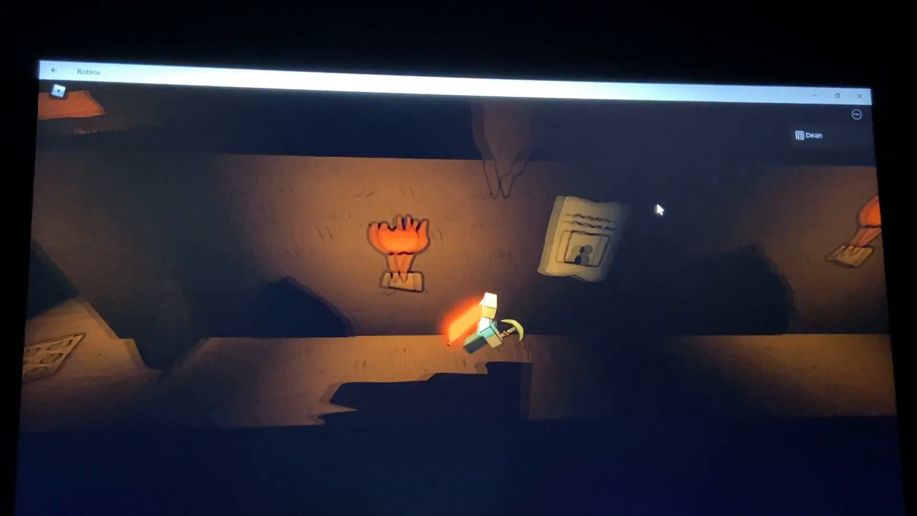
key("d")
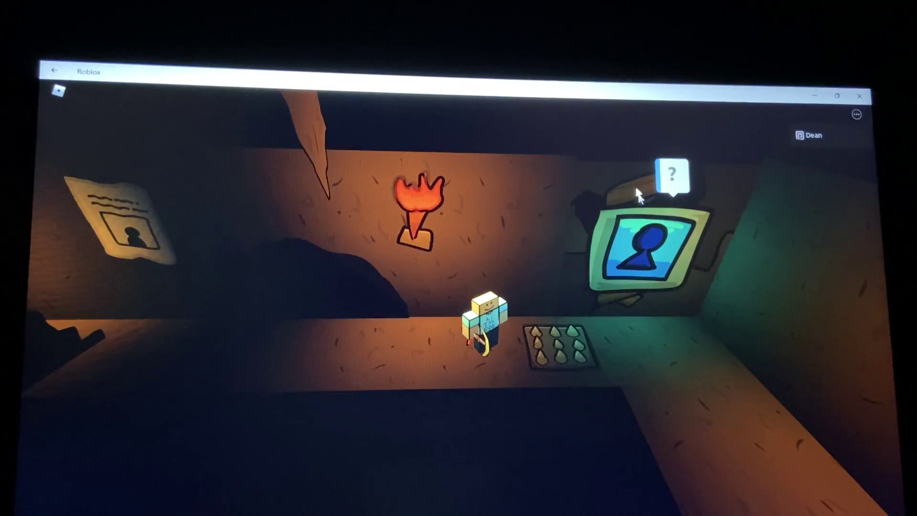
left_click_drag(639, 195, 500, 240)
key("w")
key("a")
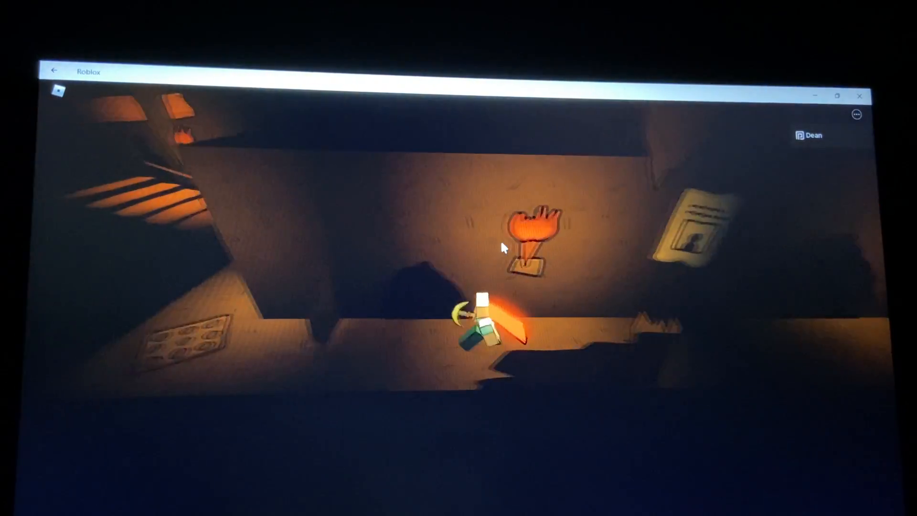
key("w")
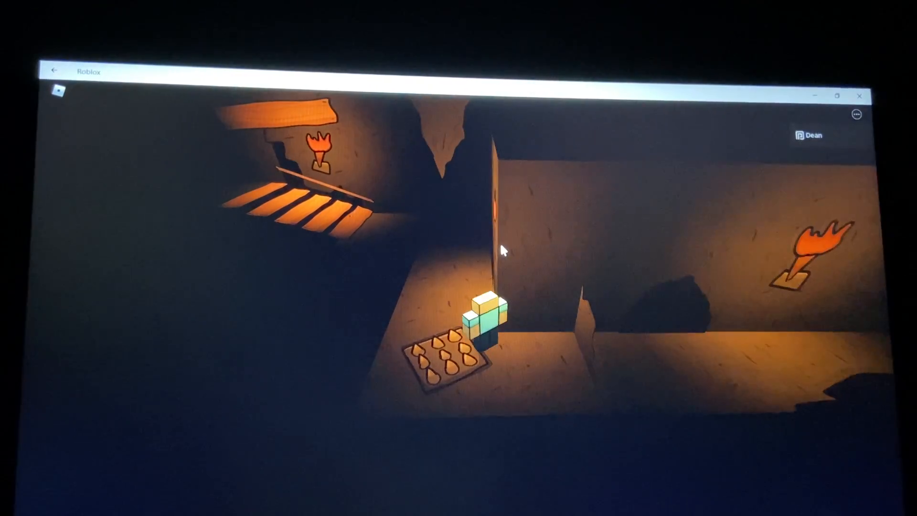
Climb the cave stairs, drop into the TV room and advance along the spiked corridor toward the crate
key("w")
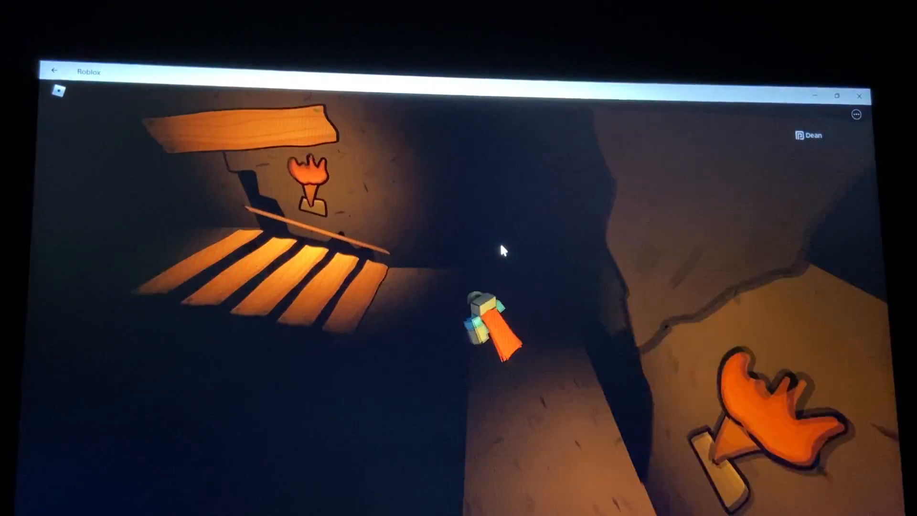
key("w")
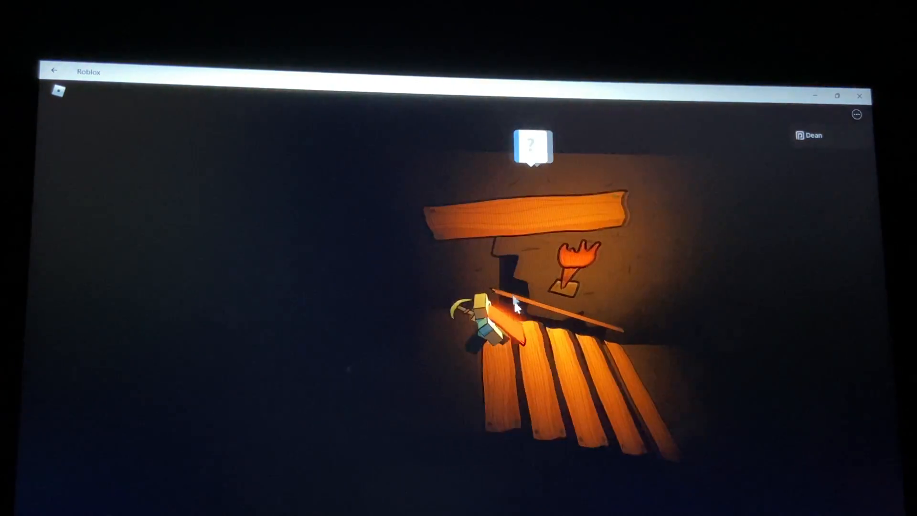
key("w")
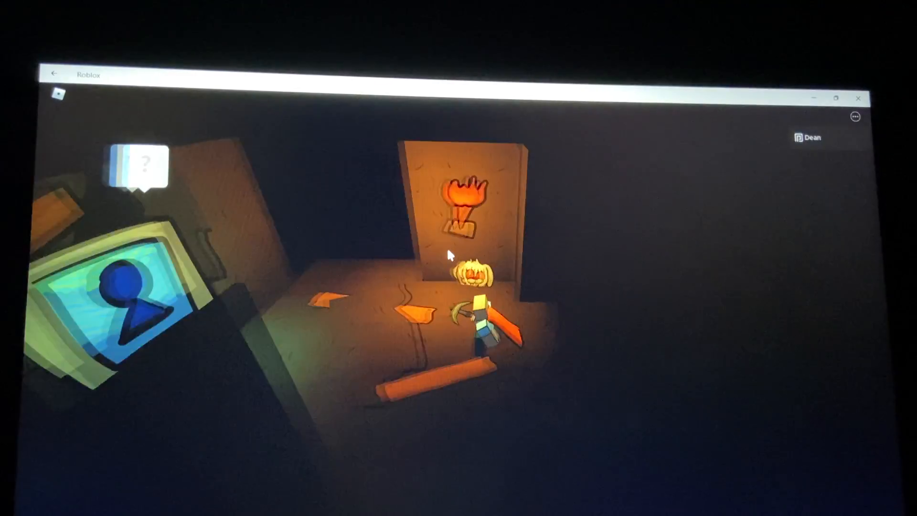
key("w")
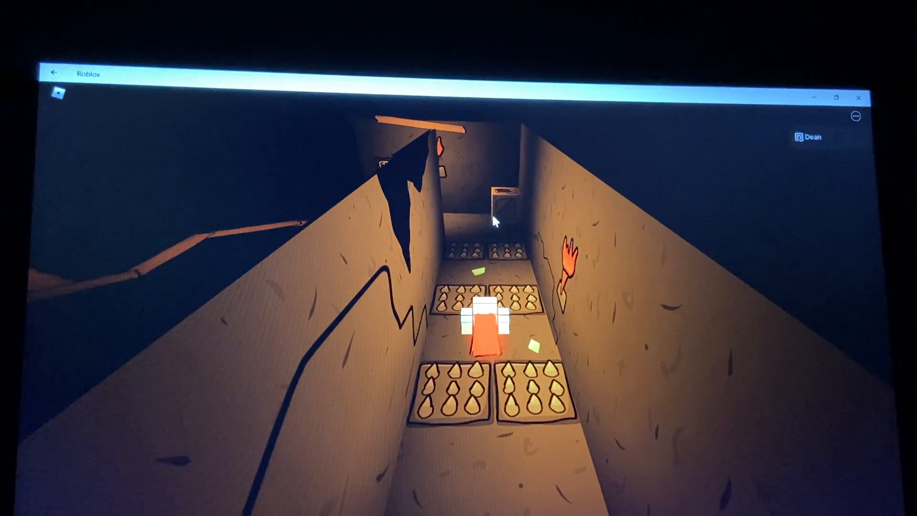
key("w")
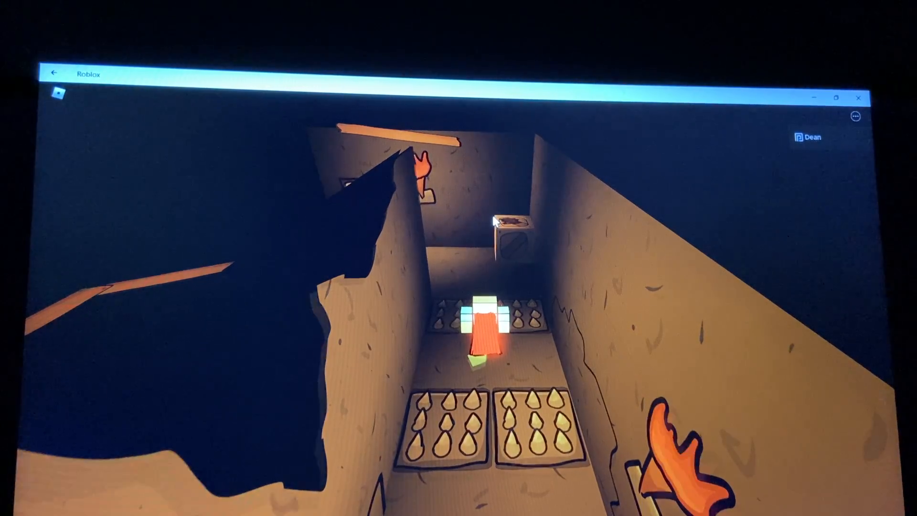
key("w")
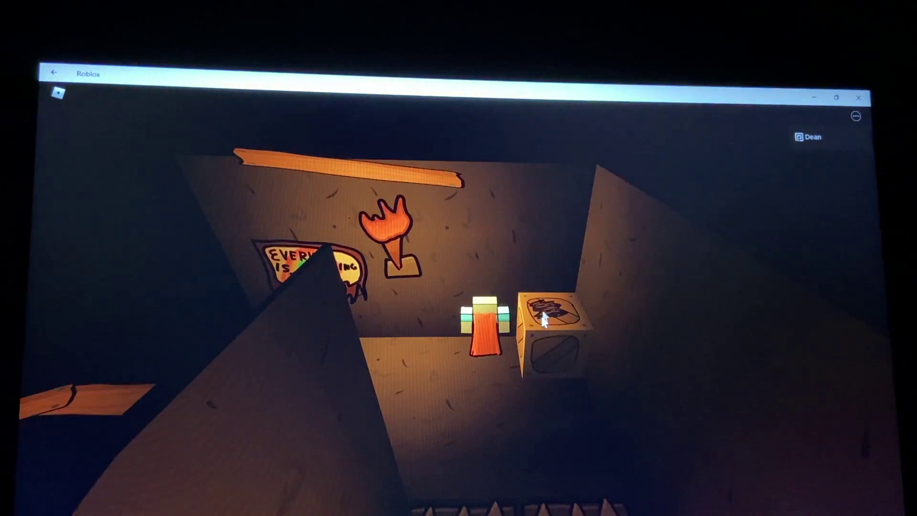
Read the lore note by the crate, look at the wall poster, then walk out along the plank path
left_click(543, 319)
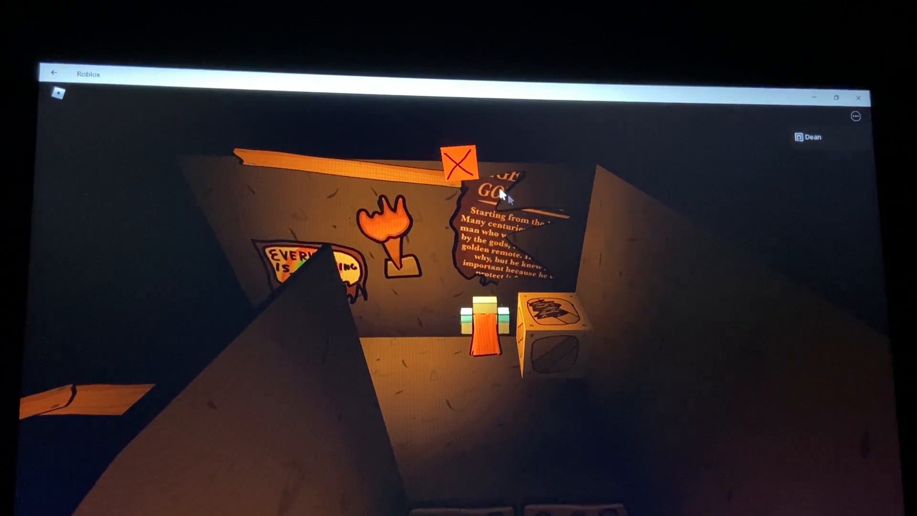
key("d")
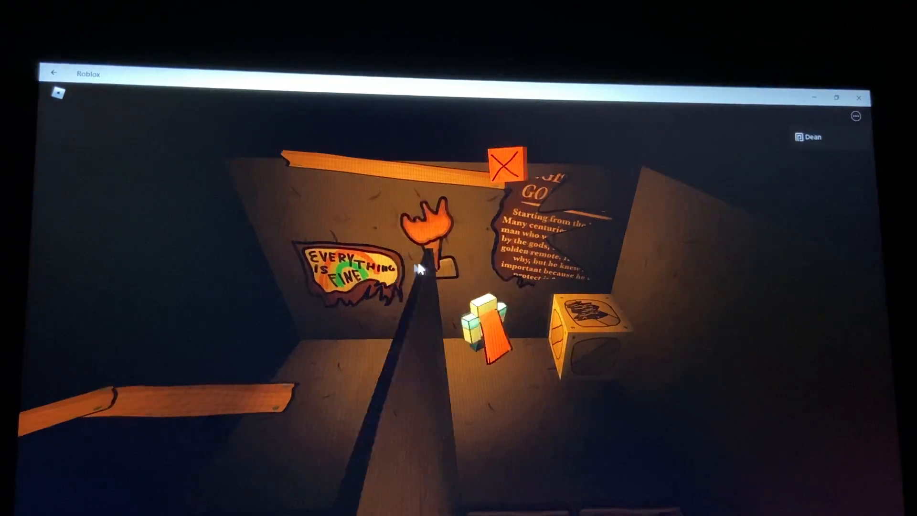
left_click_drag(572, 301, 348, 255)
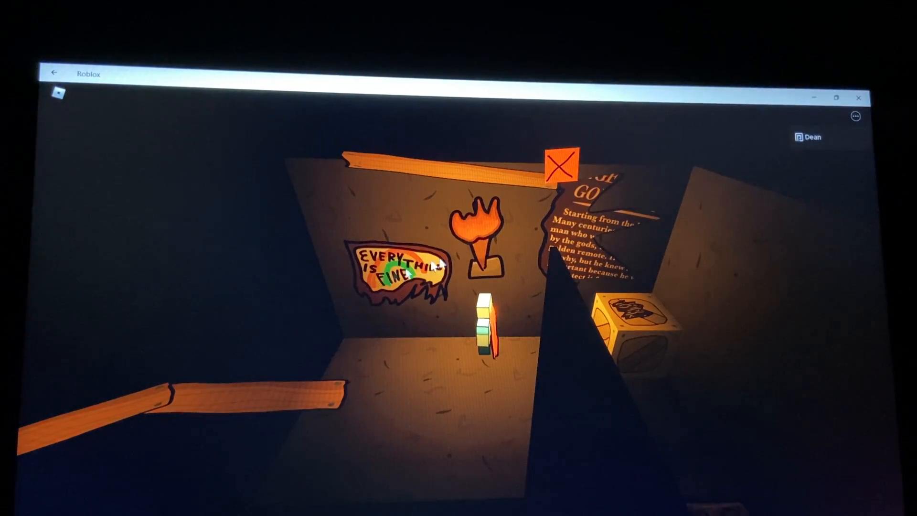
mouse_move(535, 193)
left_mouse_down()
mouse_move(378, 178)
mouse_move(479, 353)
mouse_move(489, 350)
left_mouse_up()
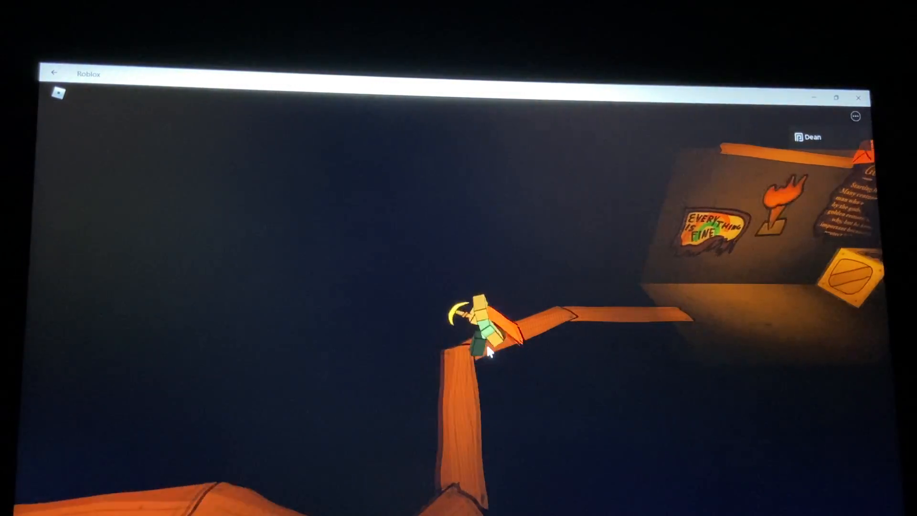
key("w")
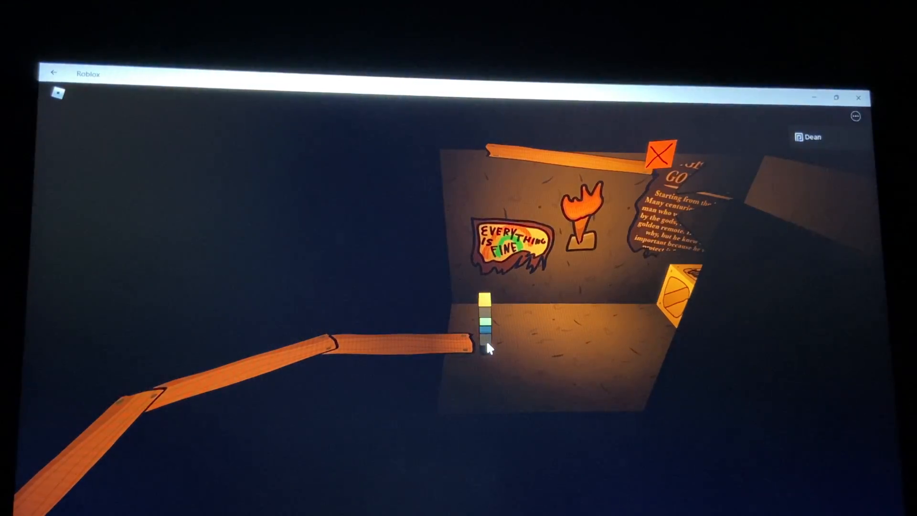
Follow the winding orange planks up to the painting to trigger its speech bubble
key("w")
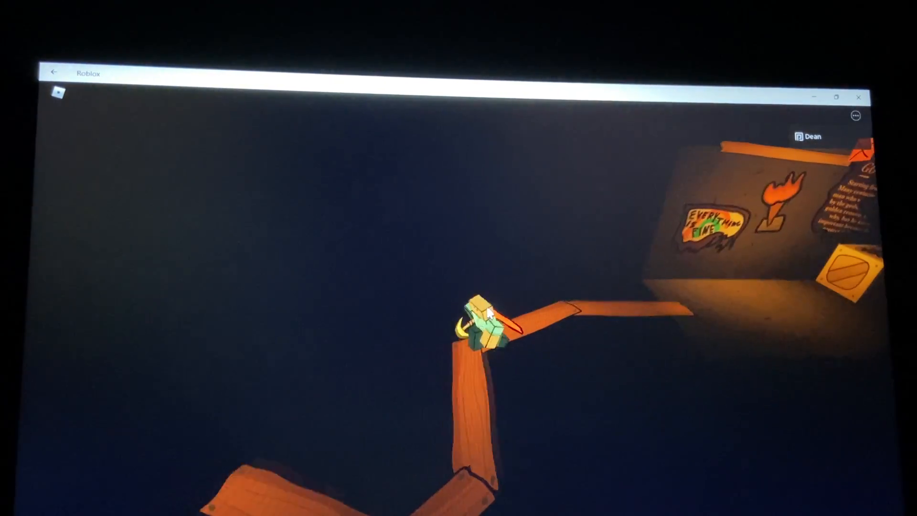
key("w")
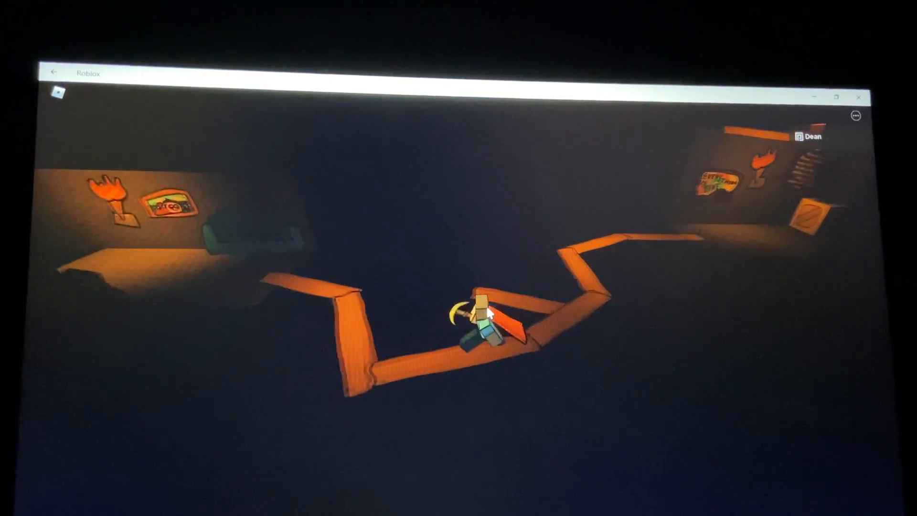
key("w")
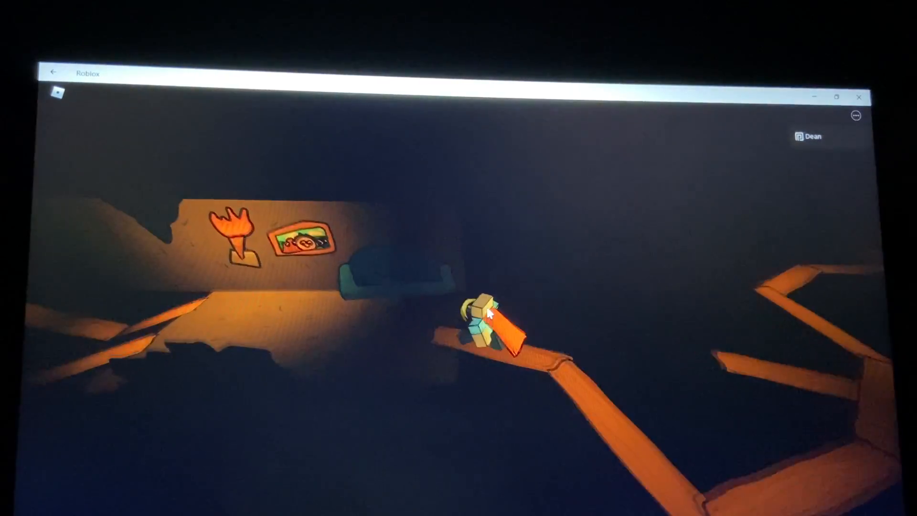
key("w")
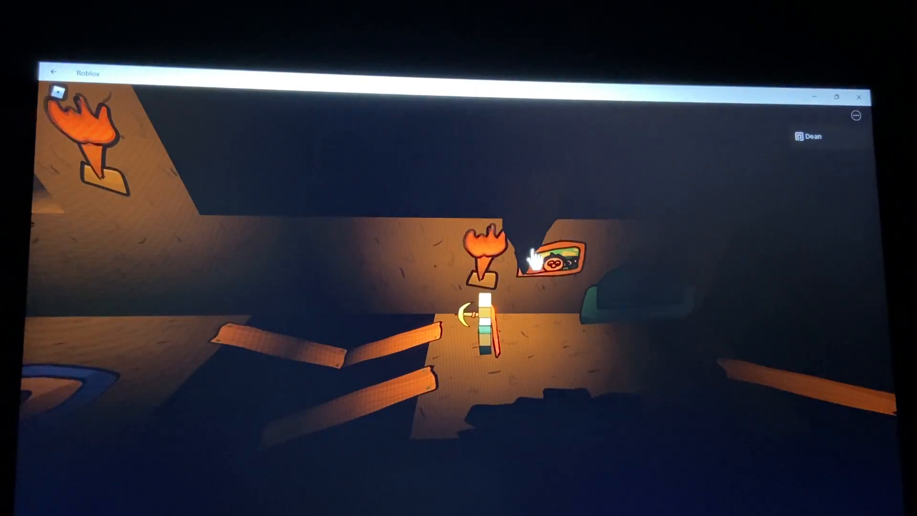
key("w")
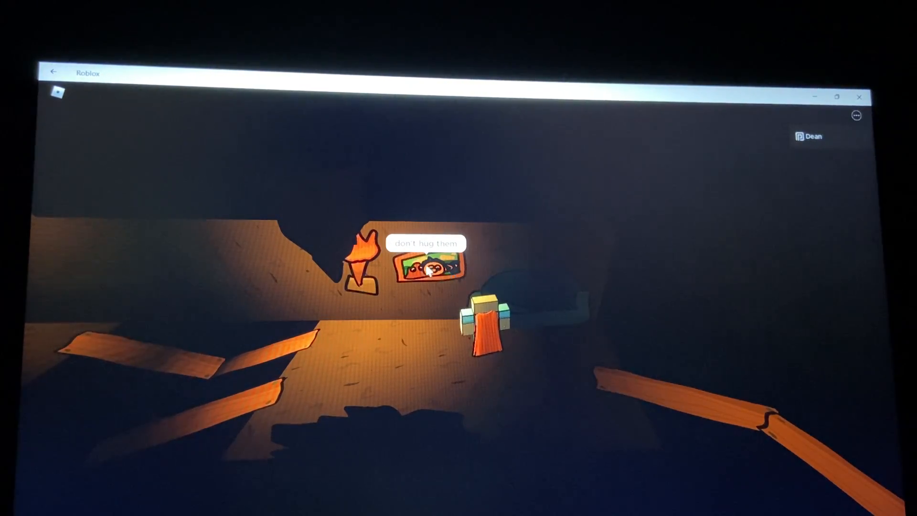
Step back from the painting, turn around and head back across the crossing planks
key("w")
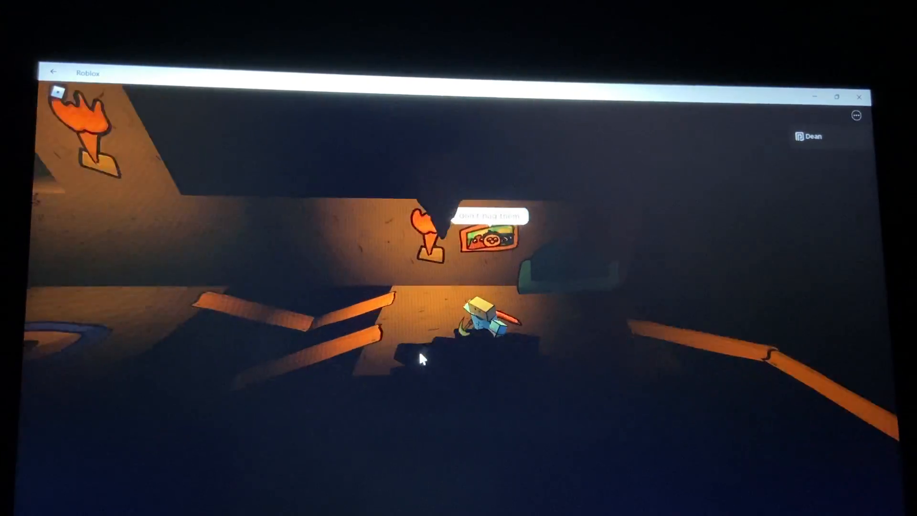
key("w")
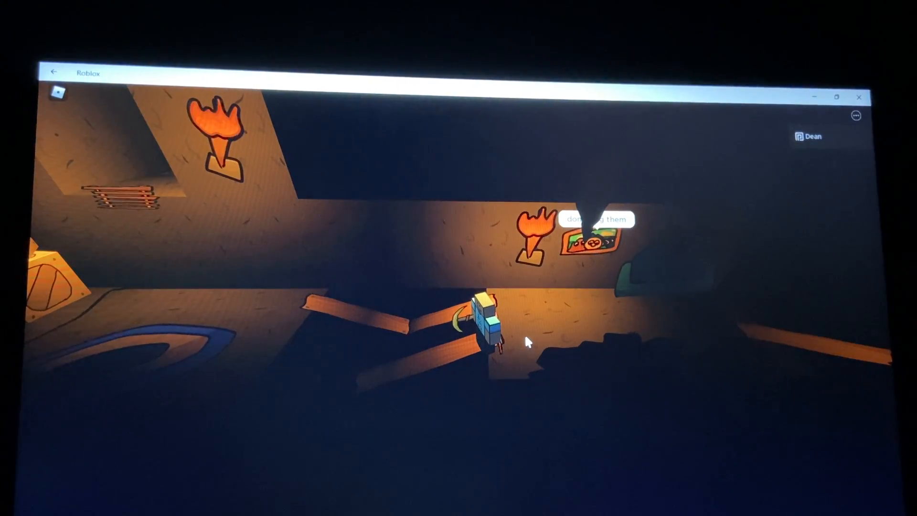
key("s")
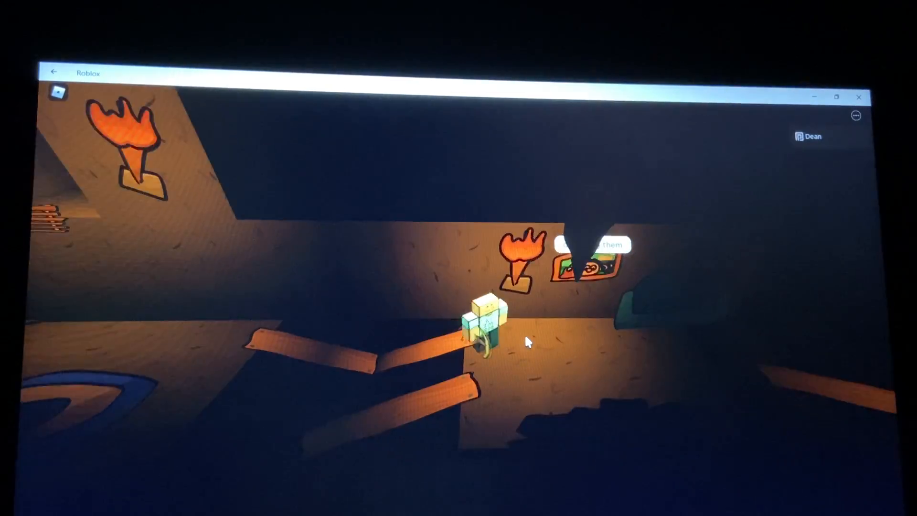
key("w")
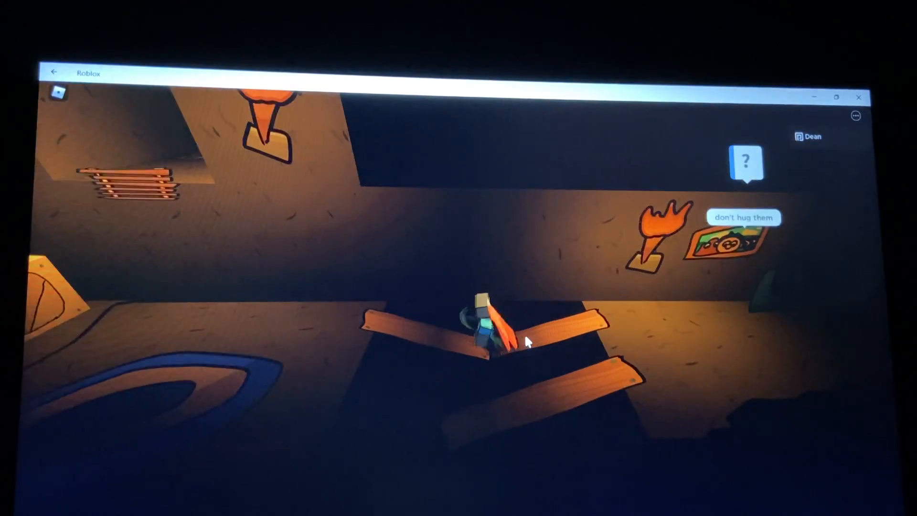
Talk to the crate, then climb the ladder into the key shaft and start up it
mouse_move(524, 333)
left_mouse_down()
mouse_move(615, 349)
mouse_move(379, 259)
left_mouse_up()
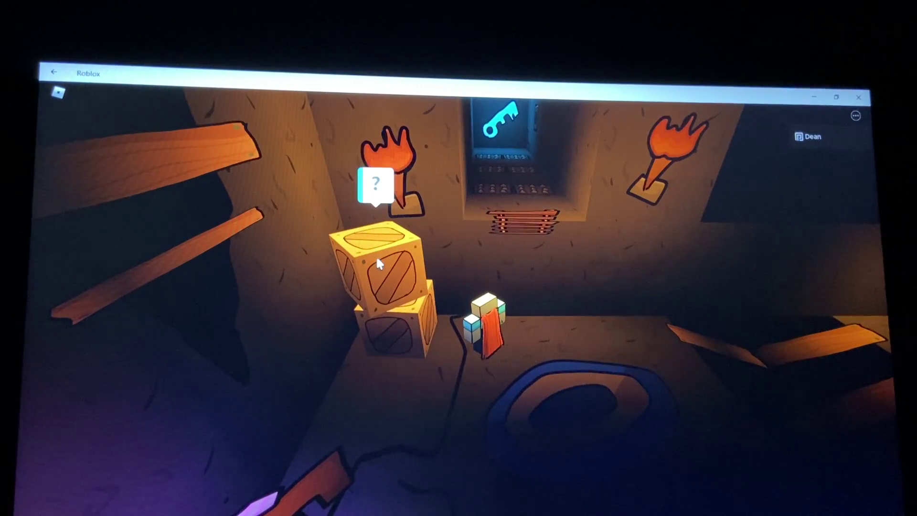
left_click(377, 256)
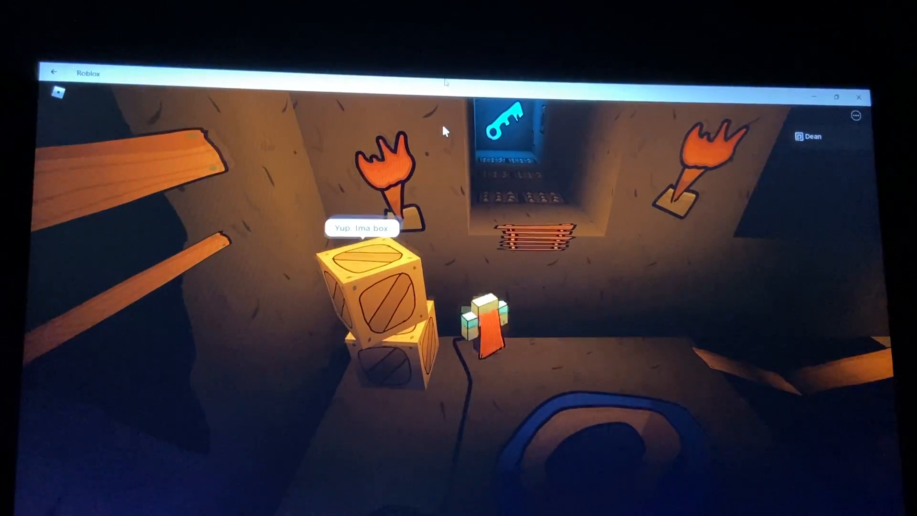
mouse_move(443, 123)
left_mouse_down()
mouse_move(396, 235)
mouse_move(387, 322)
mouse_move(598, 303)
mouse_move(598, 338)
mouse_move(560, 342)
mouse_move(422, 274)
mouse_move(466, 204)
mouse_move(485, 249)
left_mouse_up()
key("w")
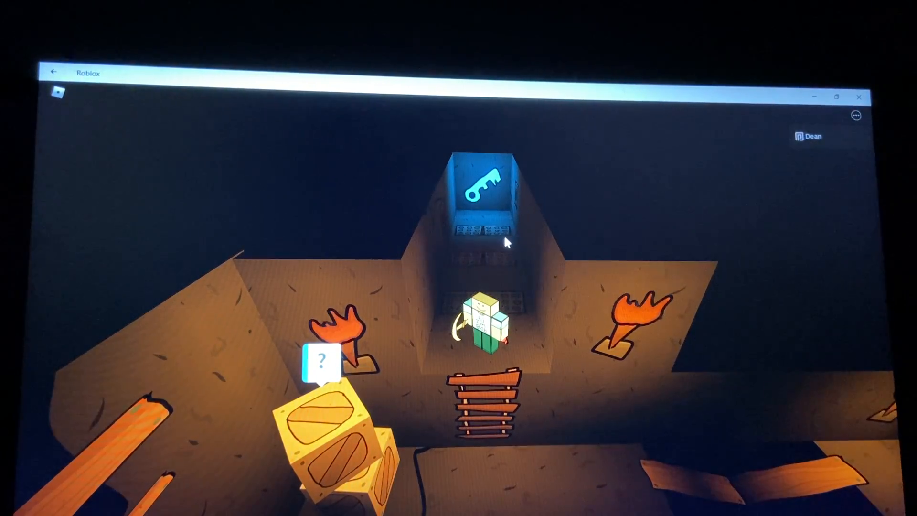
key("w")
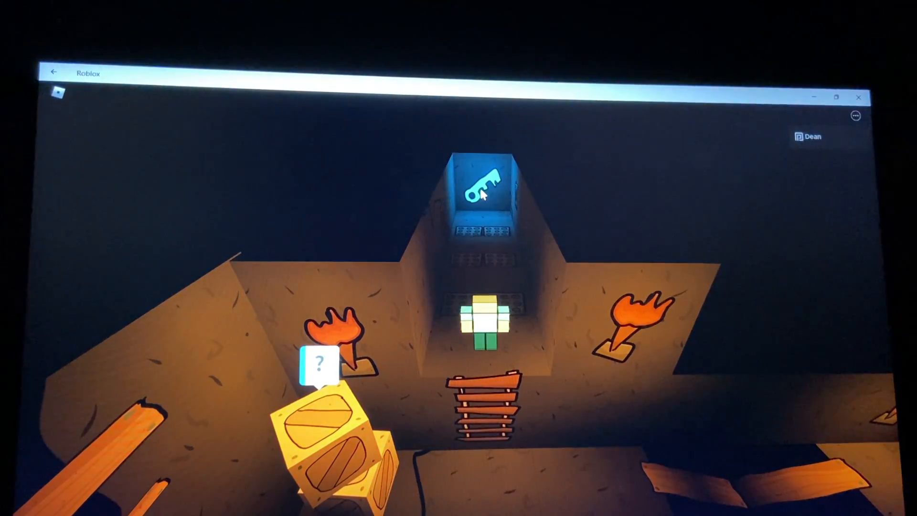
Retry running past the spike traps several times until getting beyond them
key("w")
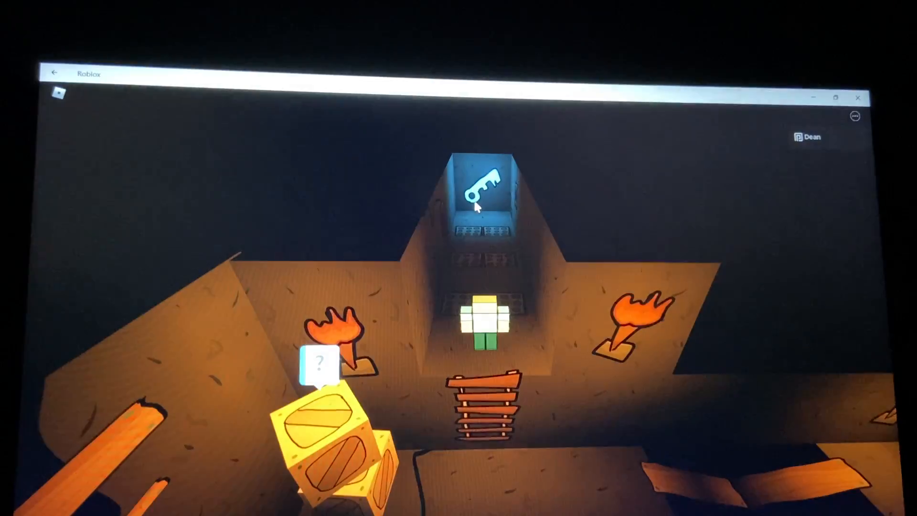
key("w")
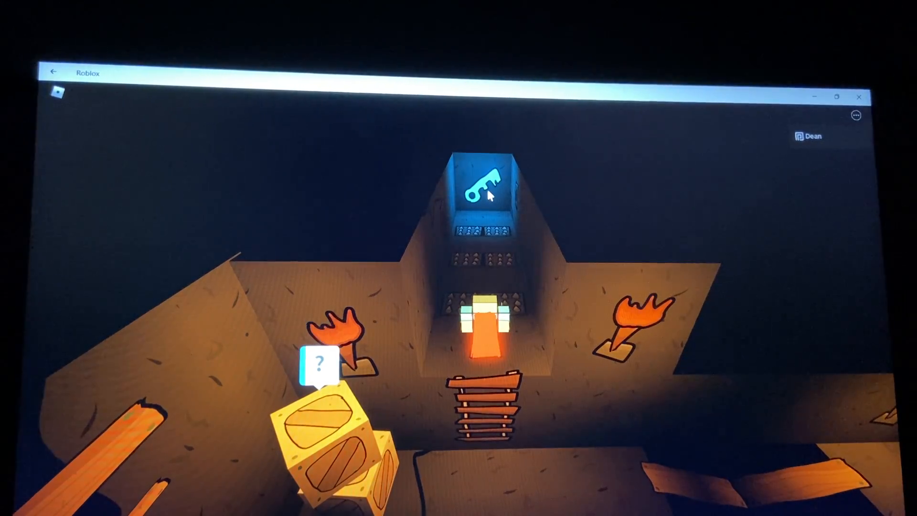
key("w")
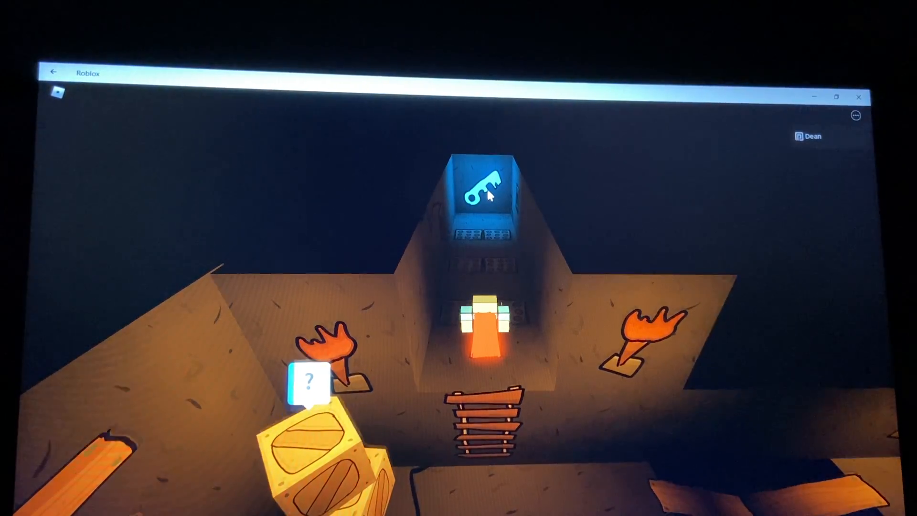
key("w")
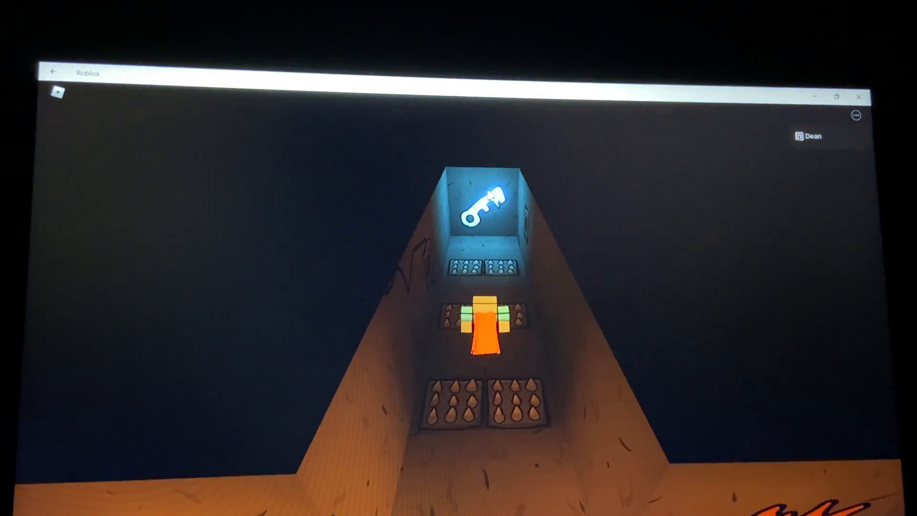
key("w")
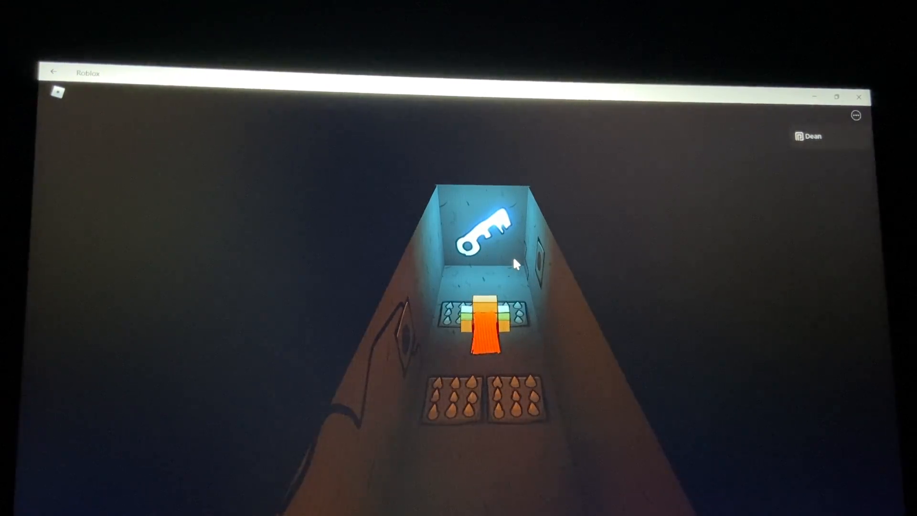
Climb past the last spike traps to the top and collect the glowing key
key("w")
key("w")
key("w")
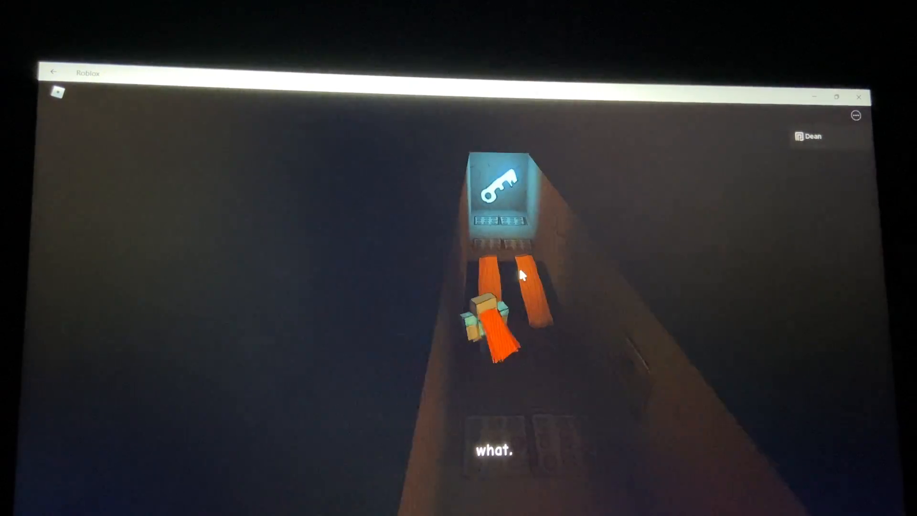
key("w")
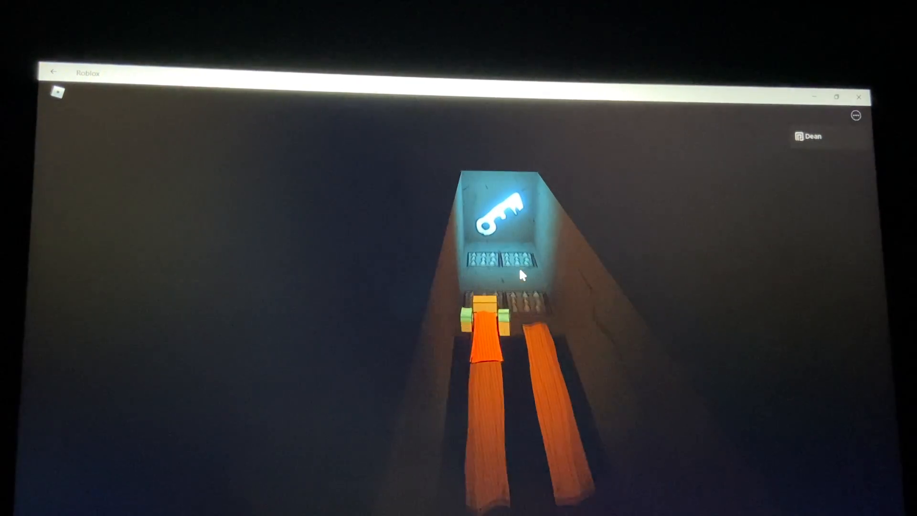
key("w")
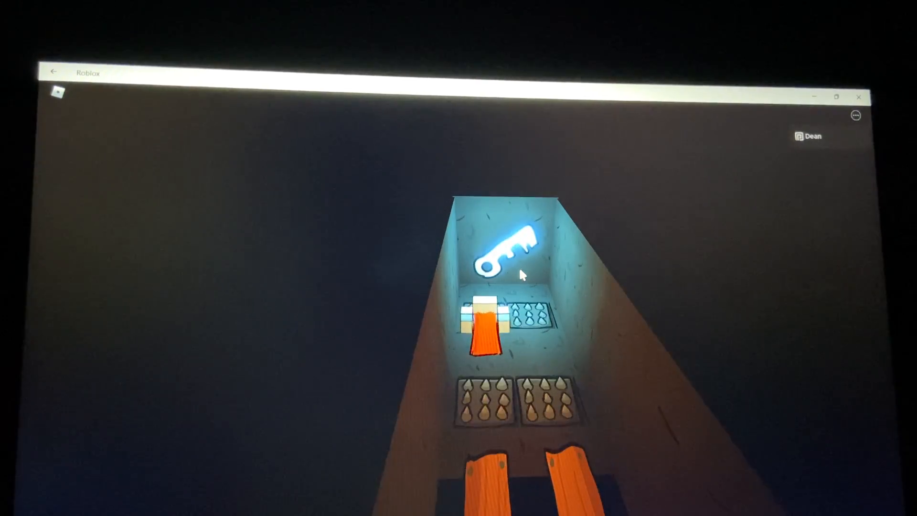
key("w")
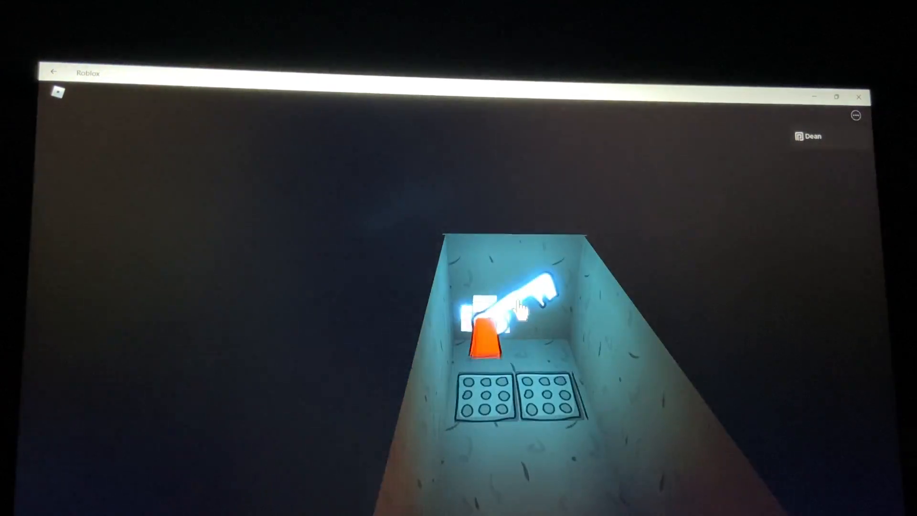
Walk up the staircase corridor toward the key sign and the planks at its end
key("w")
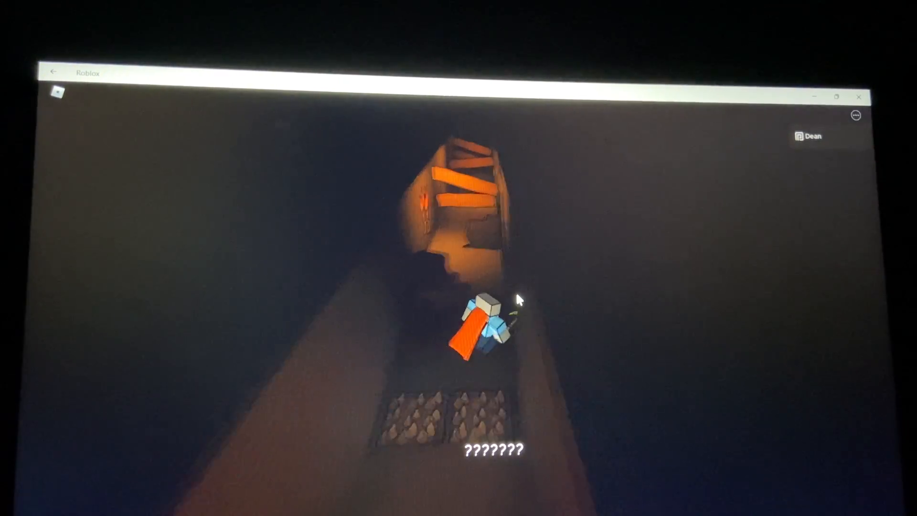
key("w")
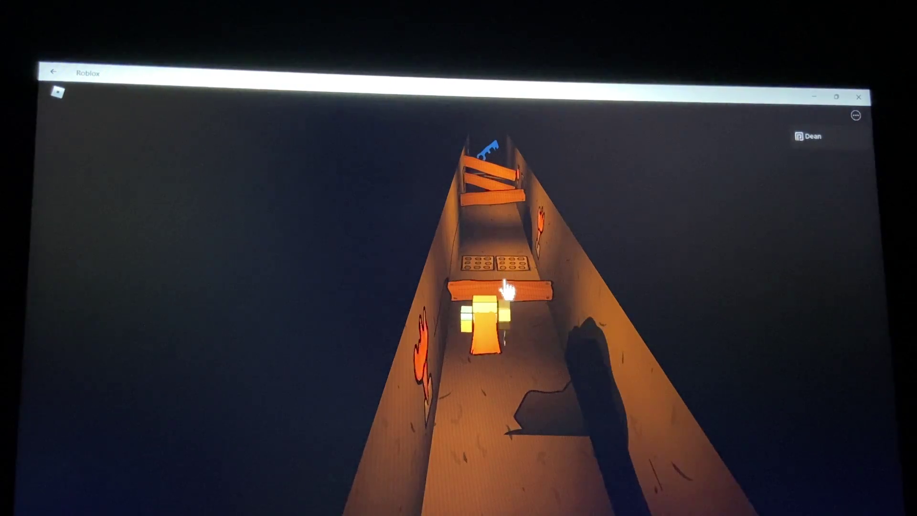
key("w")
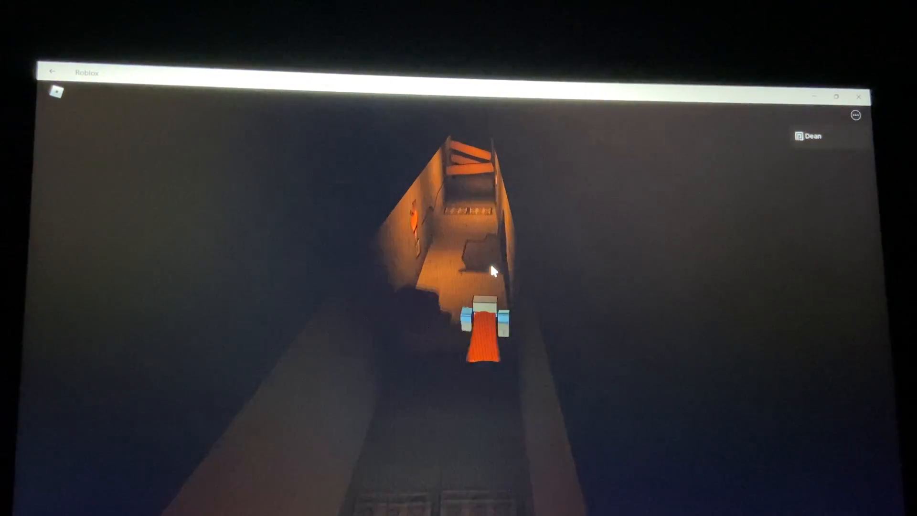
key("w")
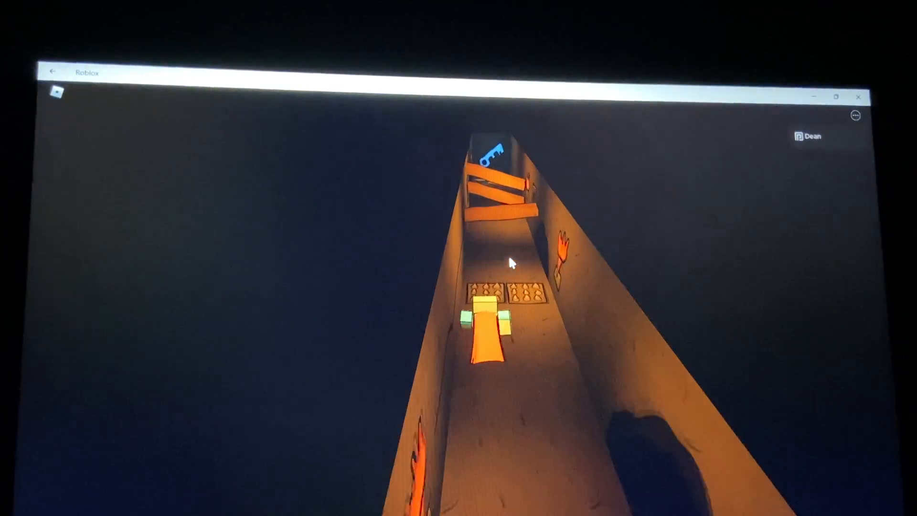
key("w")
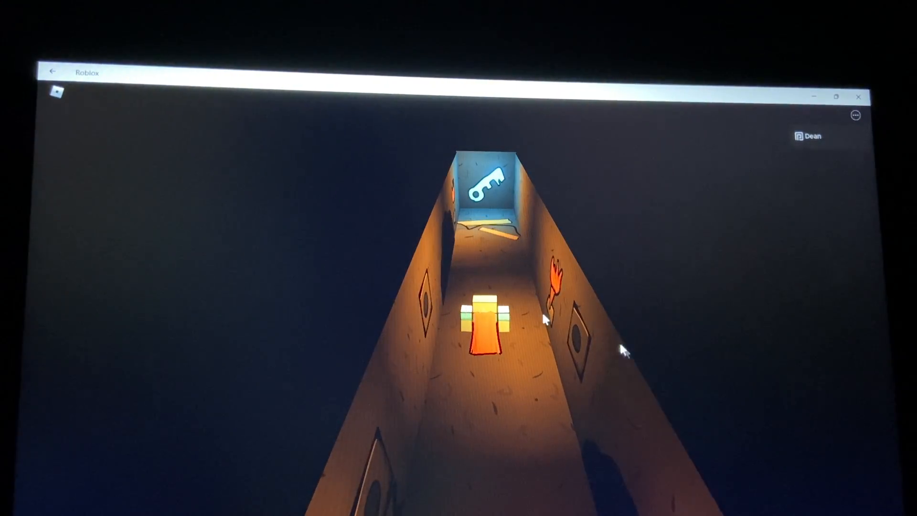
key("w")
key("w")
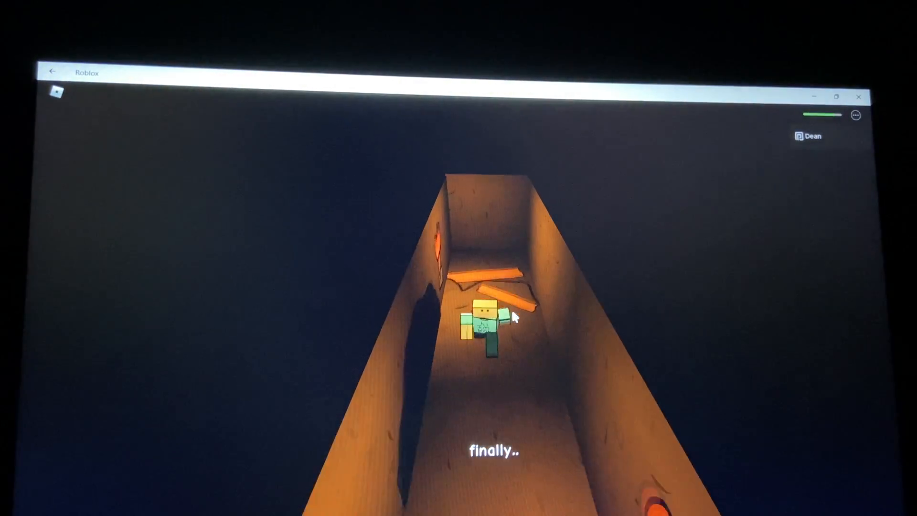
Head back down the corridor past the spear trap toward the spike plates
key("s")
key("s")
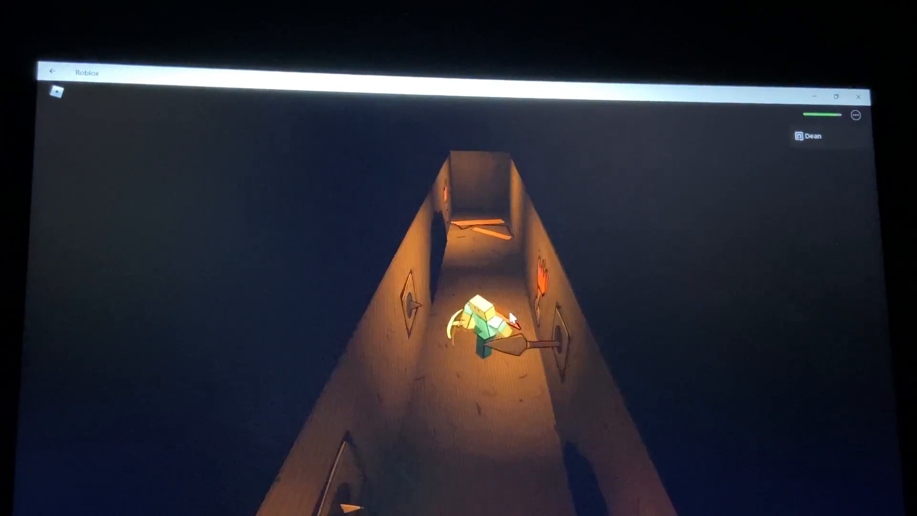
key("s")
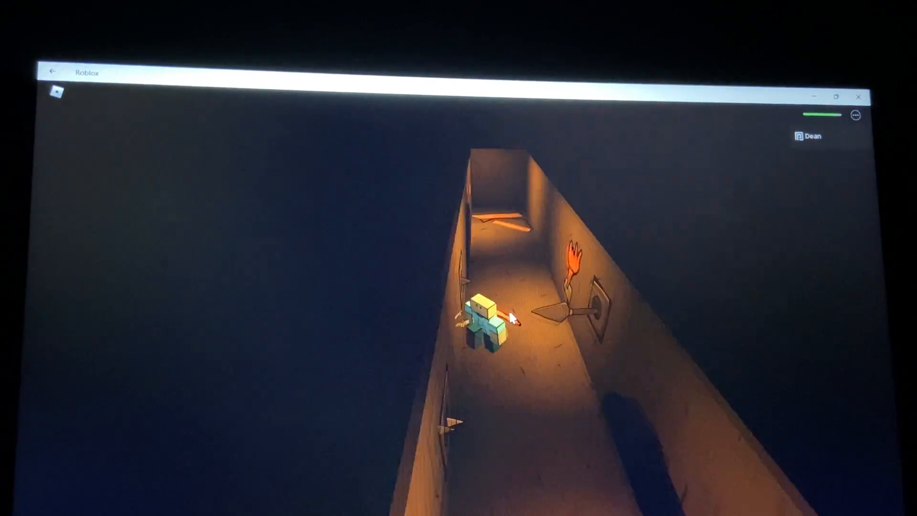
key("s")
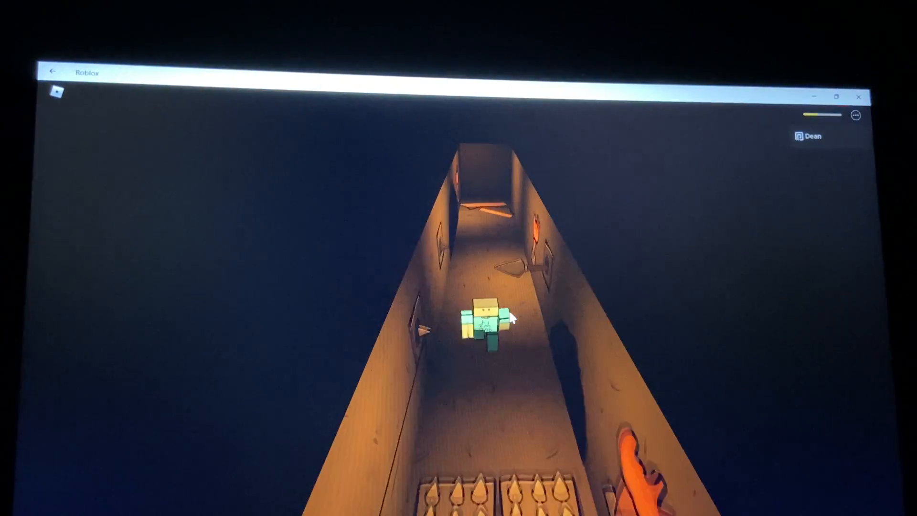
key("s")
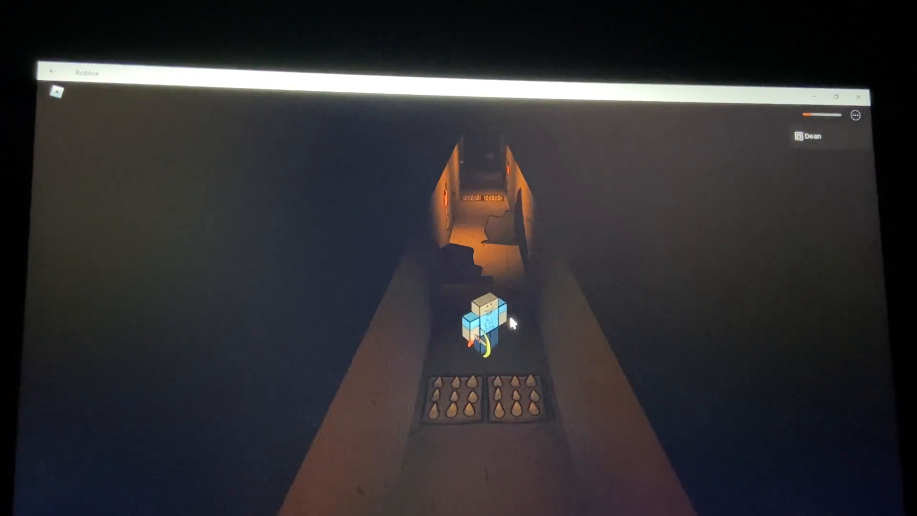
key("s")
key("s")
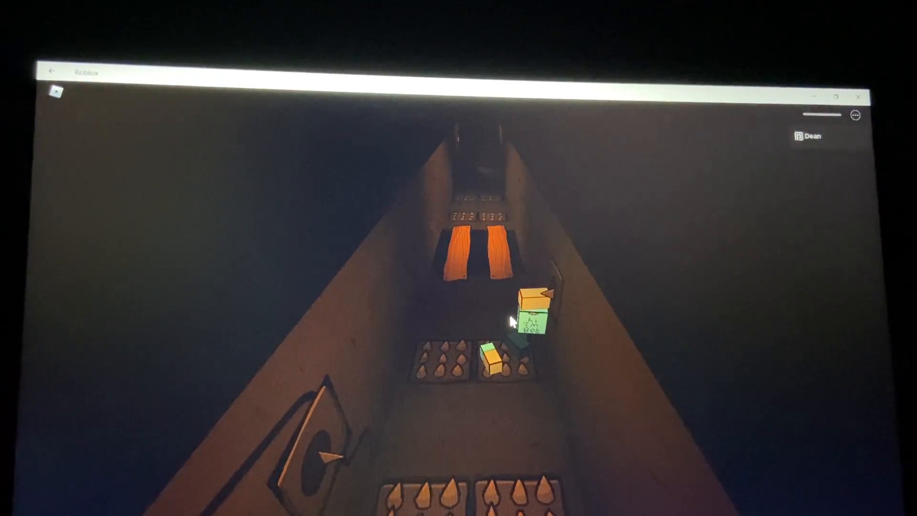
Run over the spike traps and drop down the shaft into the room below
key("a")
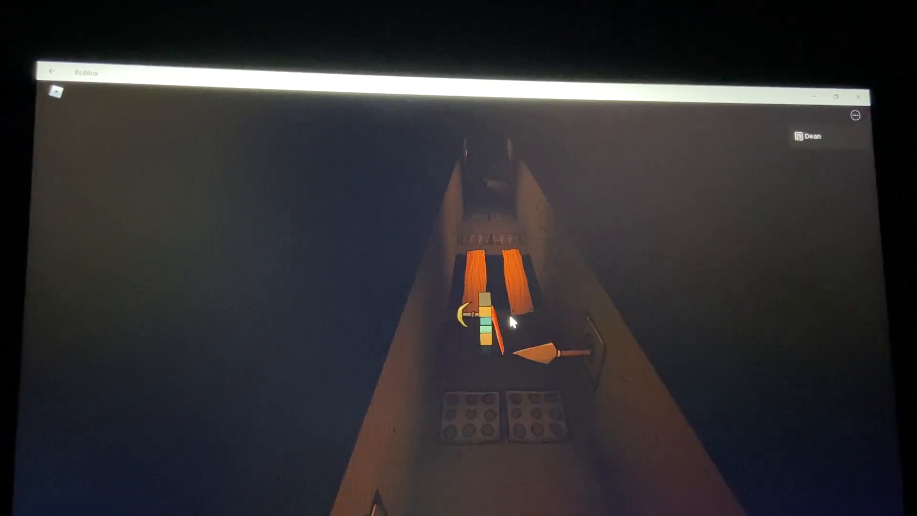
key("w")
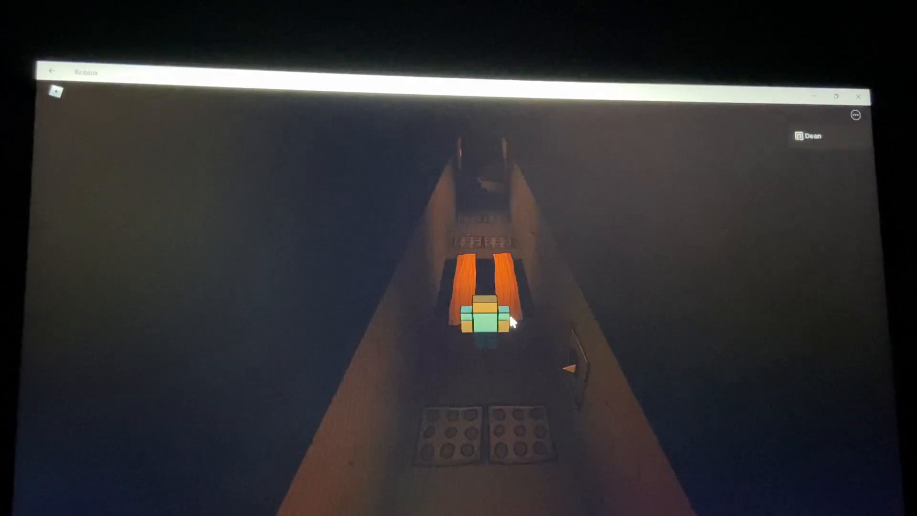
key("Left")
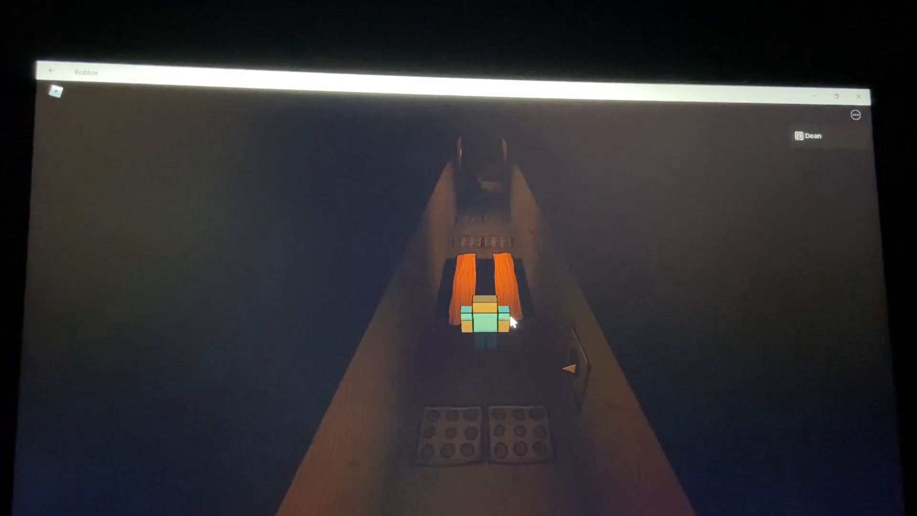
key("Right")
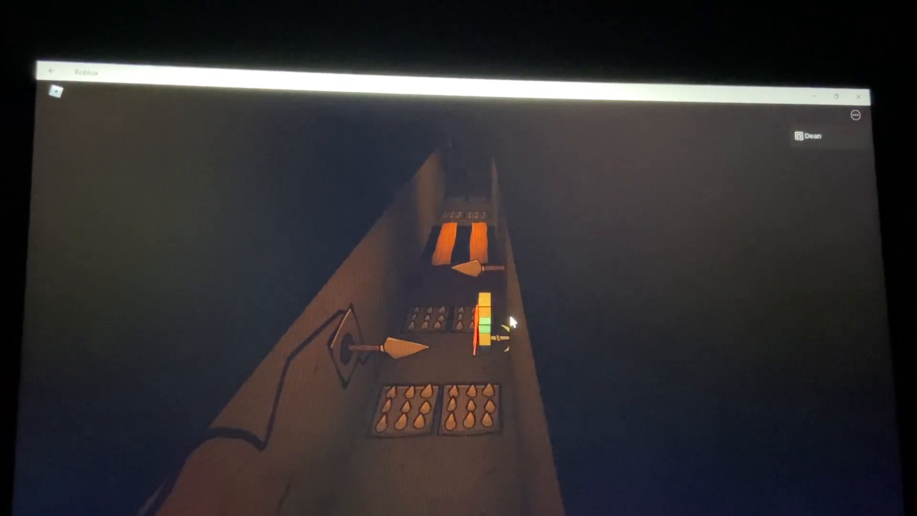
key("s")
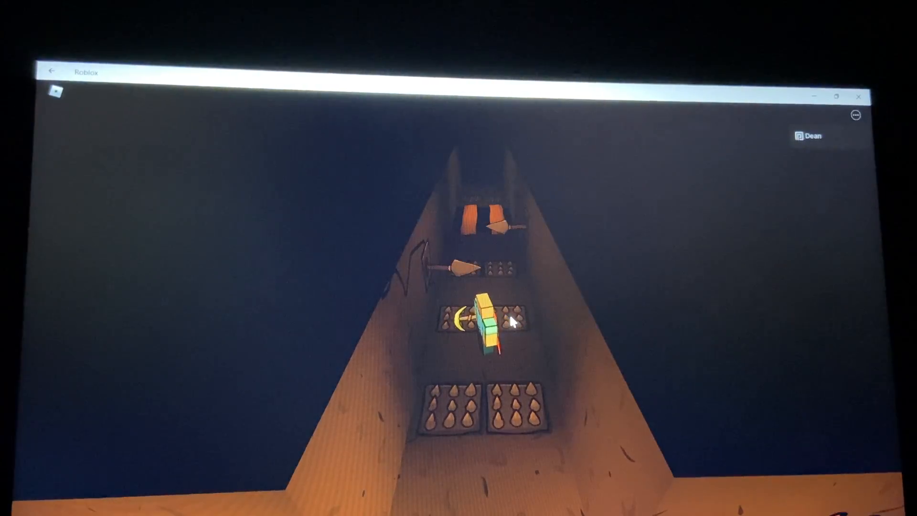
key("Right")
key("w")
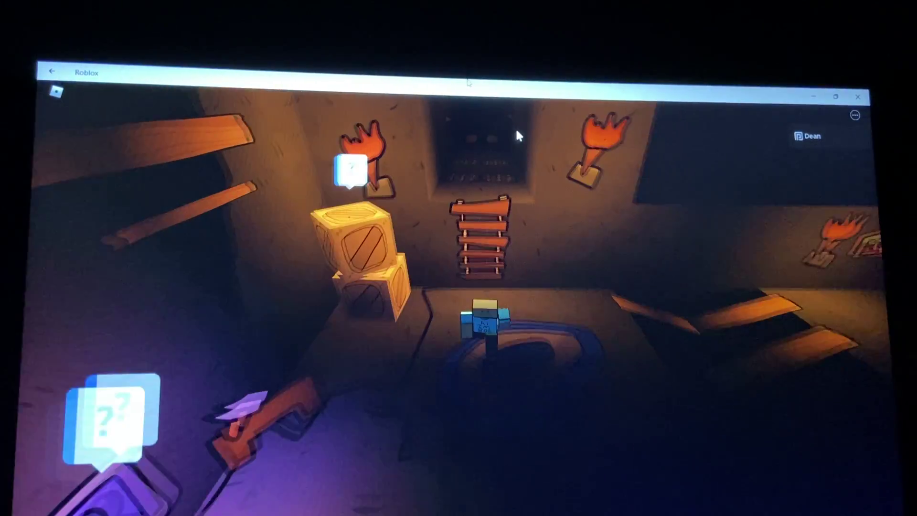
Walk across the room and step out onto the wooden planks over the dark void
mouse_move(510, 313)
left_mouse_down()
mouse_move(347, 364)
mouse_move(625, 248)
left_mouse_up()
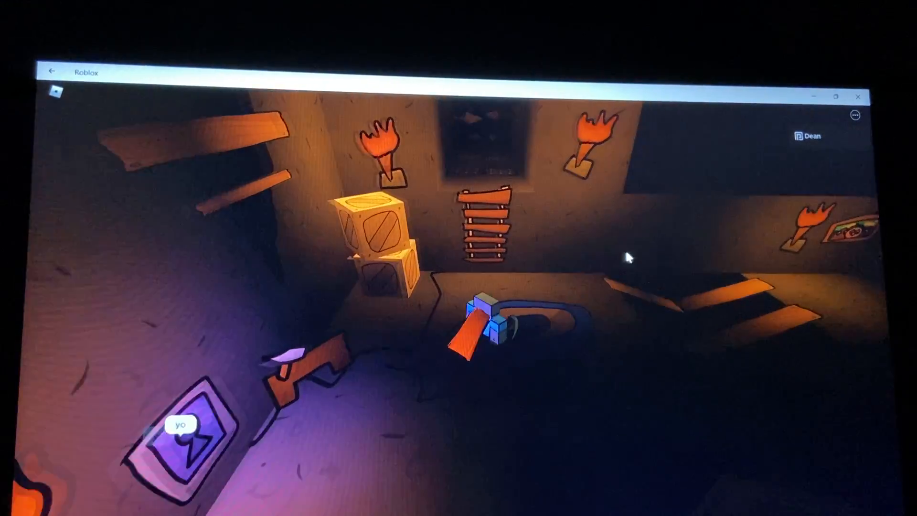
key("d")
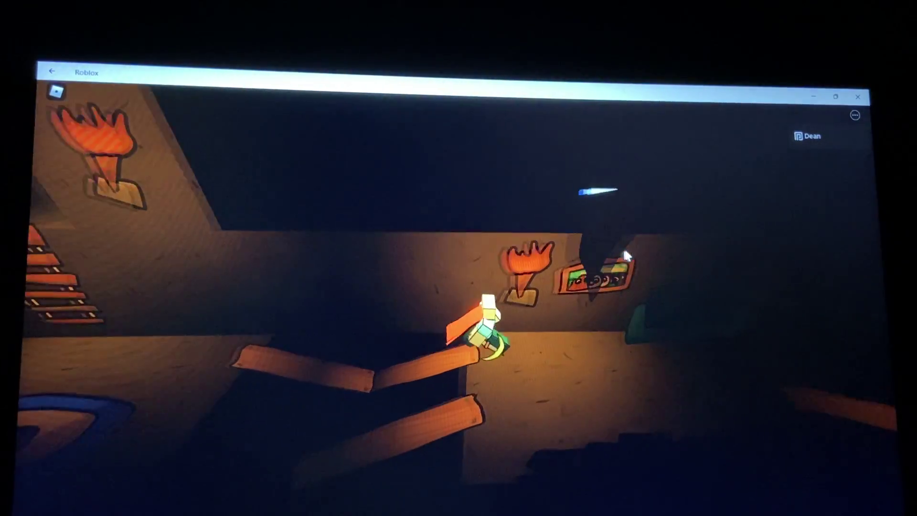
mouse_move(625, 248)
left_mouse_down()
mouse_move(544, 251)
mouse_move(464, 195)
left_mouse_up()
key("d")
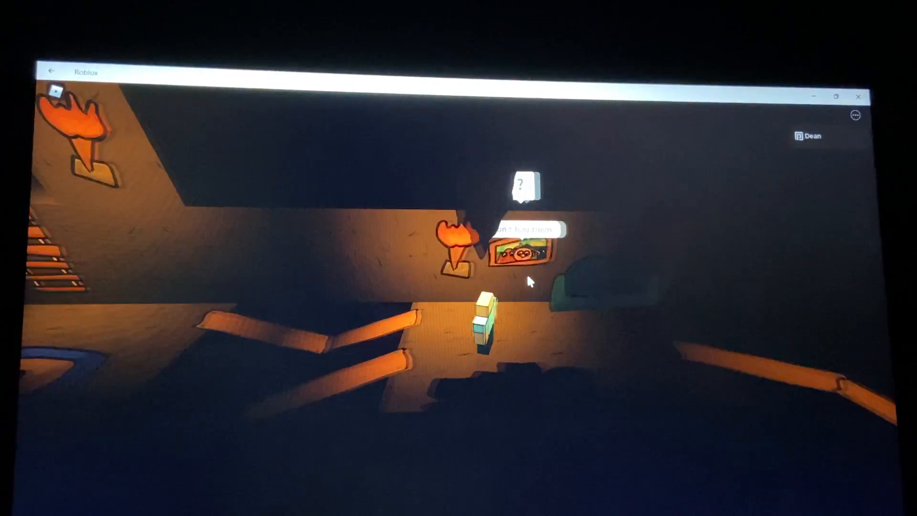
left_click_drag(527, 273, 560, 272)
key("w")
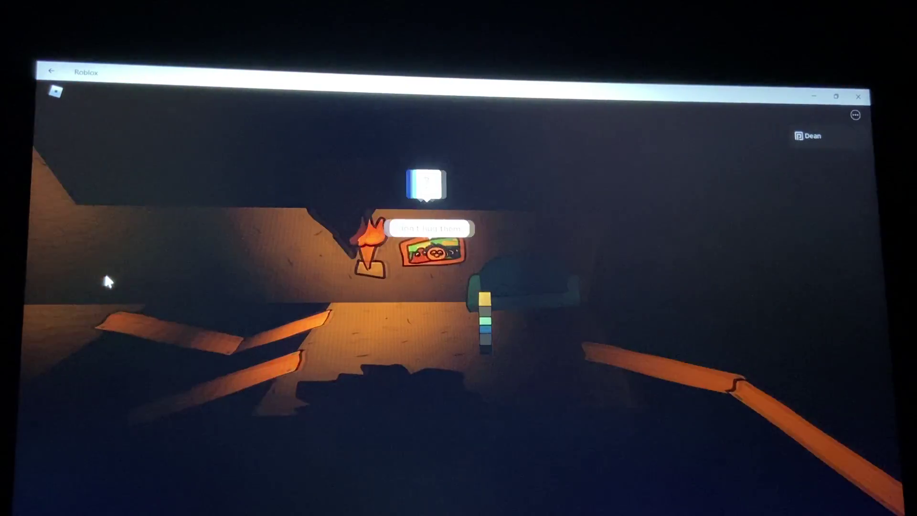
Follow the zigzag plank path toward the lit room ahead
left_click_drag(103, 269, 525, 272)
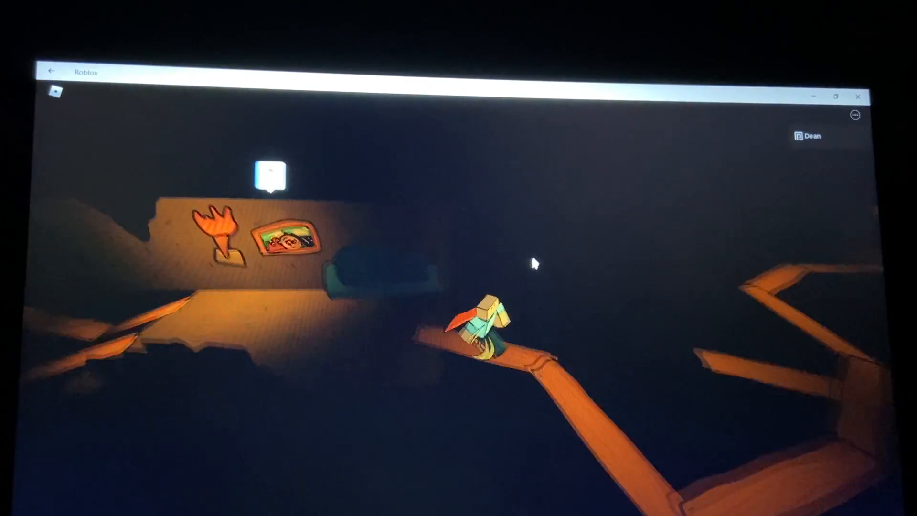
key("s")
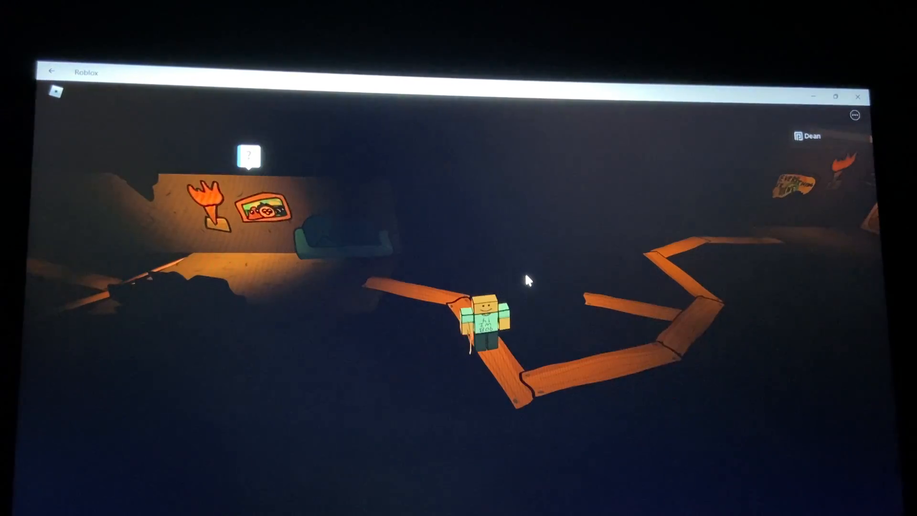
key("w")
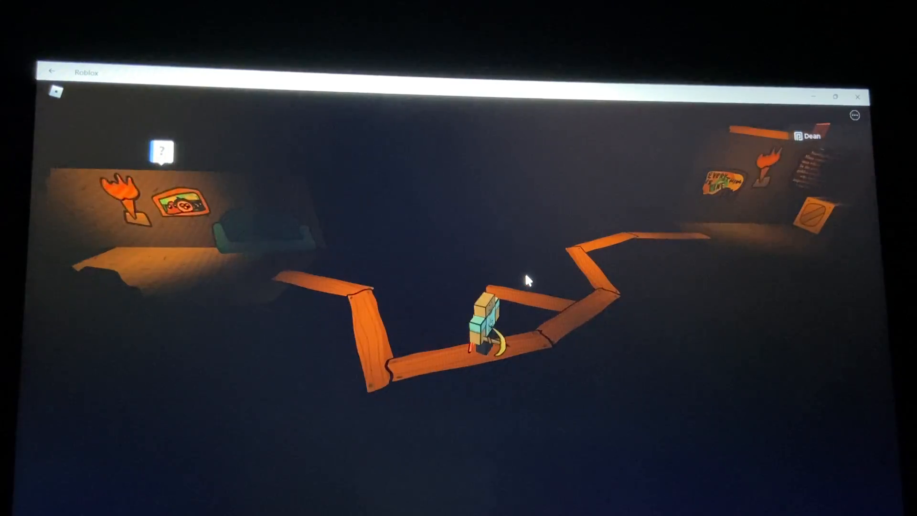
key("w")
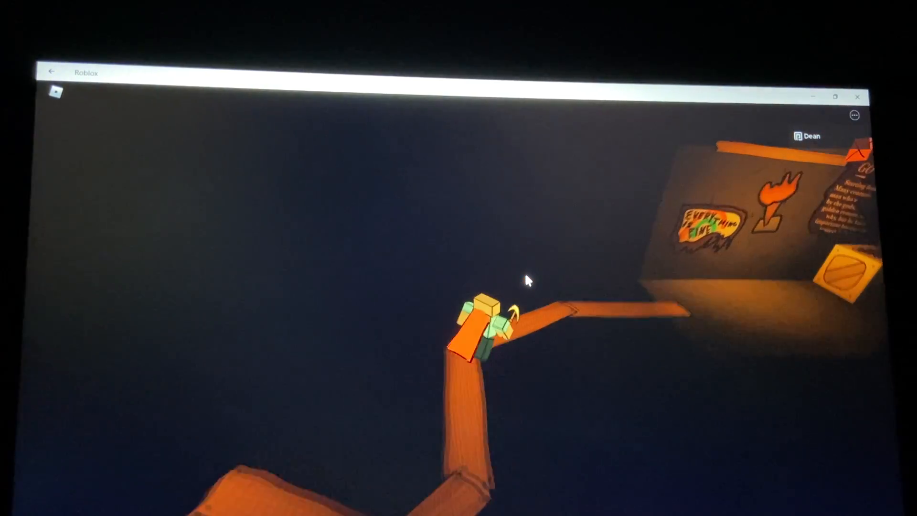
Pass through the lit room and down the spiked corridor into the next room
key("w")
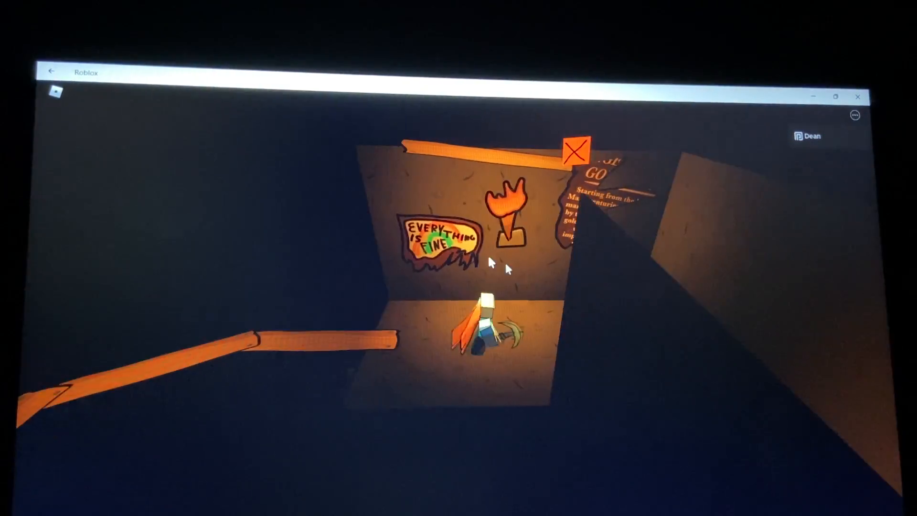
left_click_drag(488, 255, 554, 283)
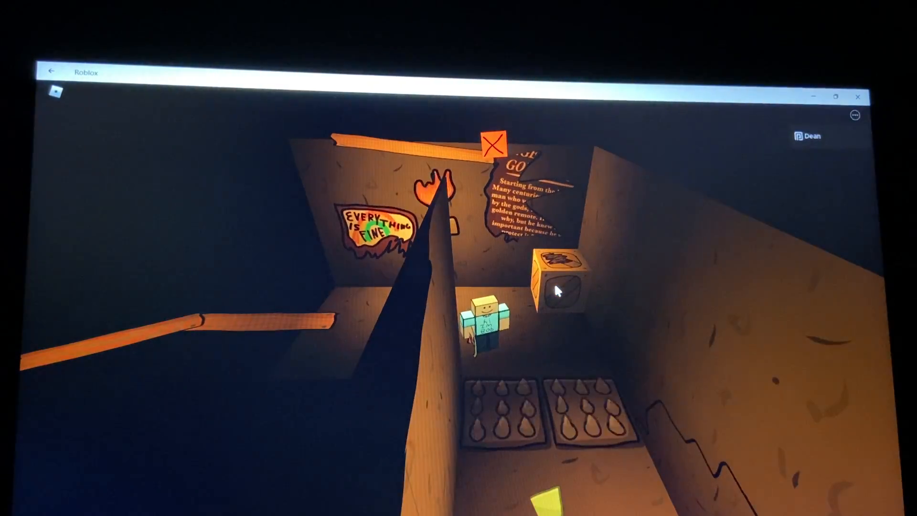
key("w")
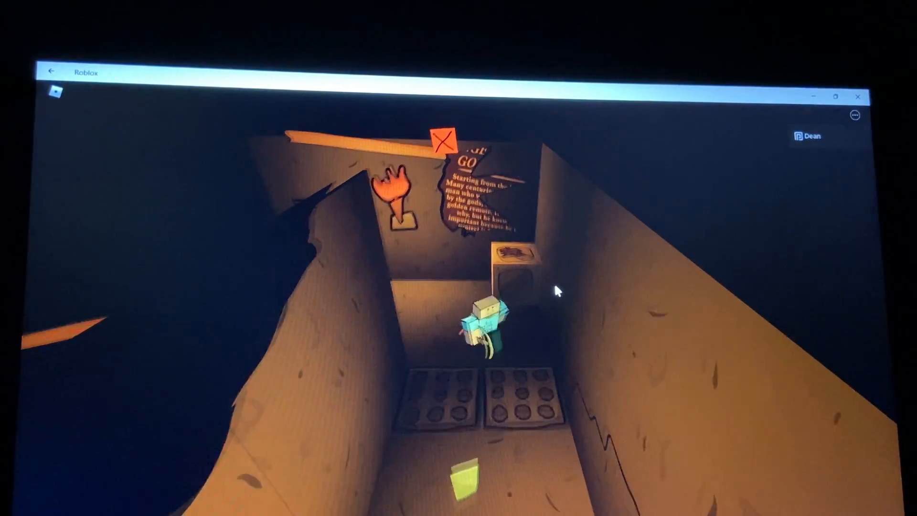
key("s")
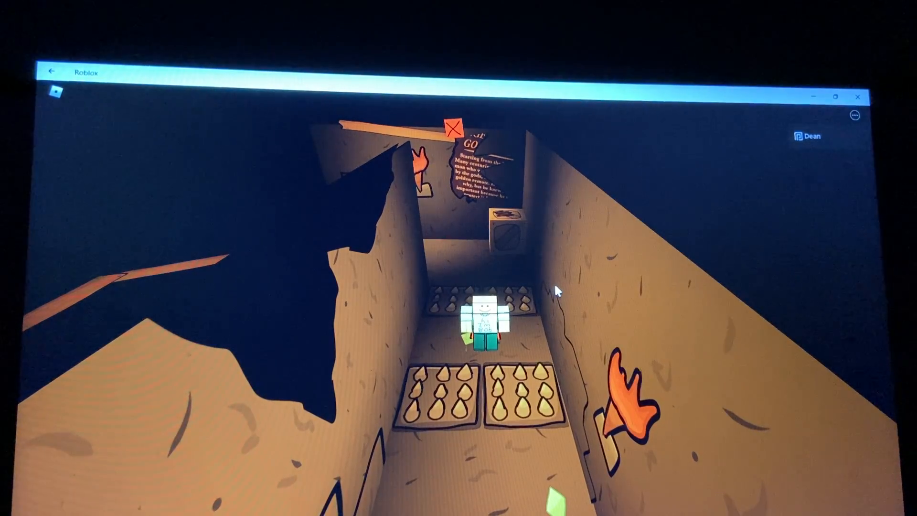
key("s")
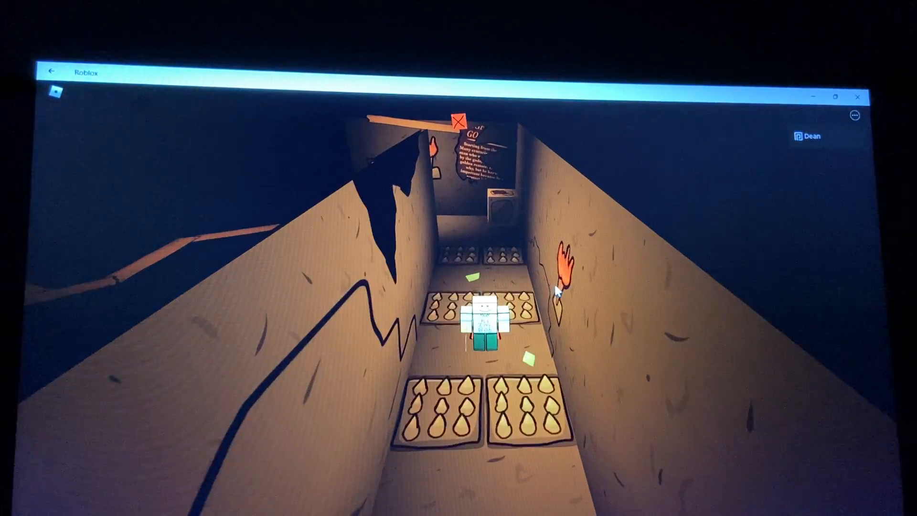
key("w")
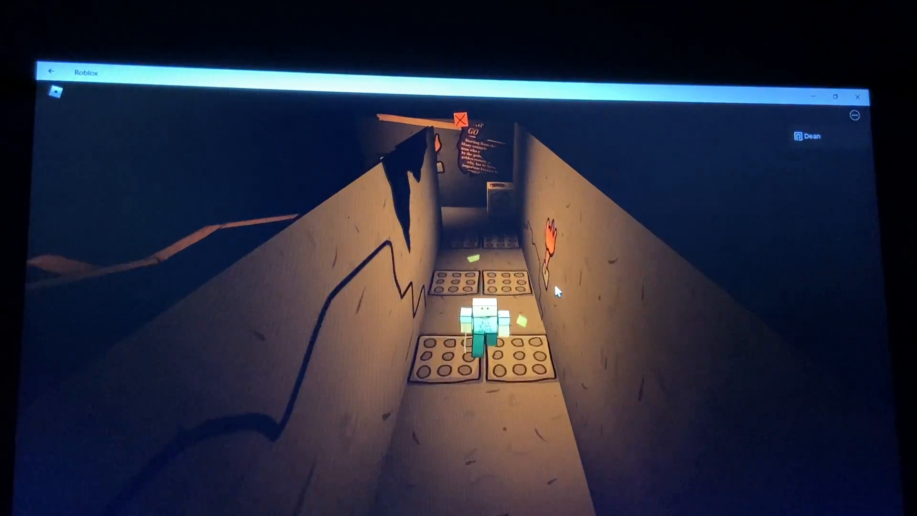
key("w")
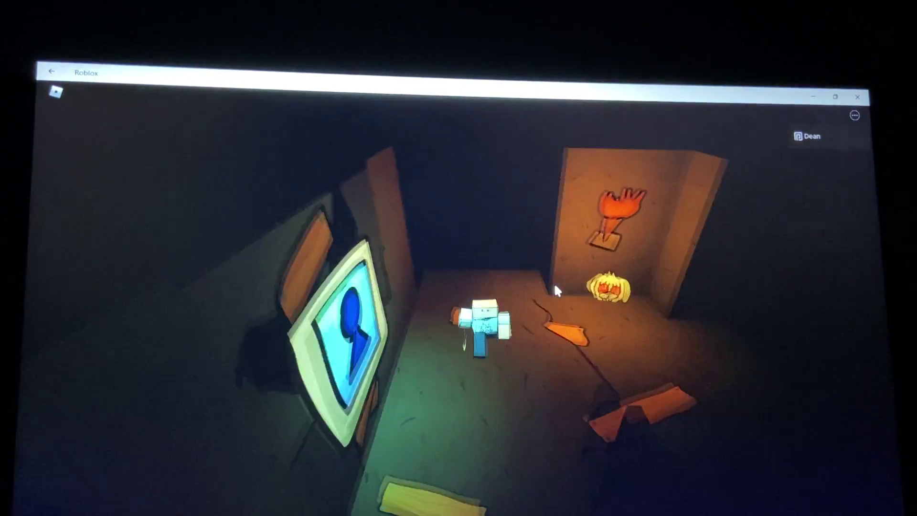
Move along the cave ledge and walk down the corridor toward the picture room
mouse_move(555, 282)
left_mouse_down()
mouse_move(317, 298)
mouse_move(425, 290)
mouse_move(522, 267)
mouse_move(533, 252)
mouse_move(655, 246)
mouse_move(725, 253)
mouse_move(771, 272)
mouse_move(642, 271)
left_mouse_up()
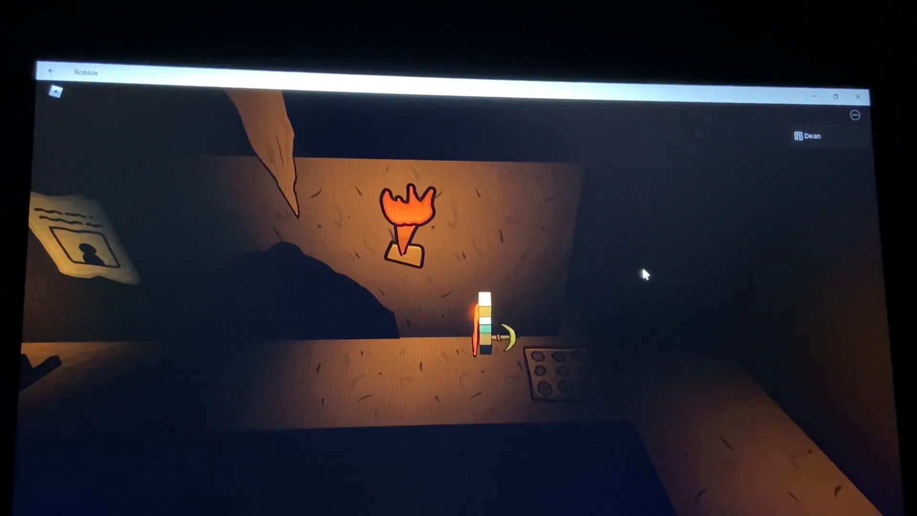
key("a")
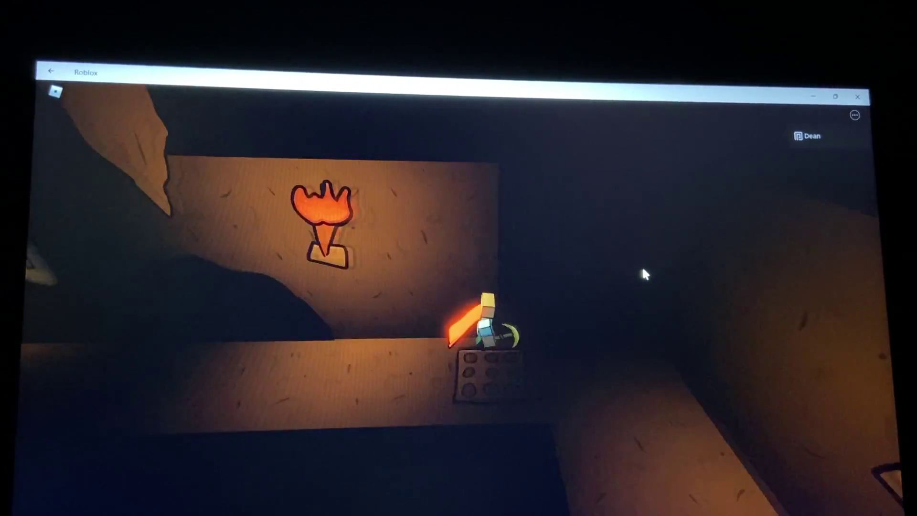
key("w")
mouse_move(642, 271)
left_mouse_down()
mouse_move(565, 246)
mouse_move(516, 288)
left_mouse_up()
key("w")
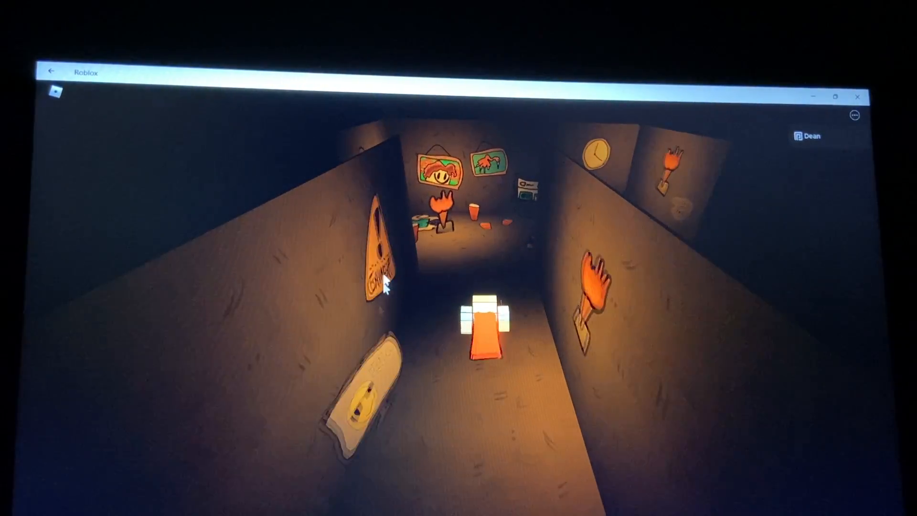
Walk into the picture room where the orange creature waits
key("w")
mouse_move(603, 394)
left_mouse_down()
mouse_move(444, 260)
mouse_move(408, 287)
mouse_move(307, 404)
left_mouse_up()
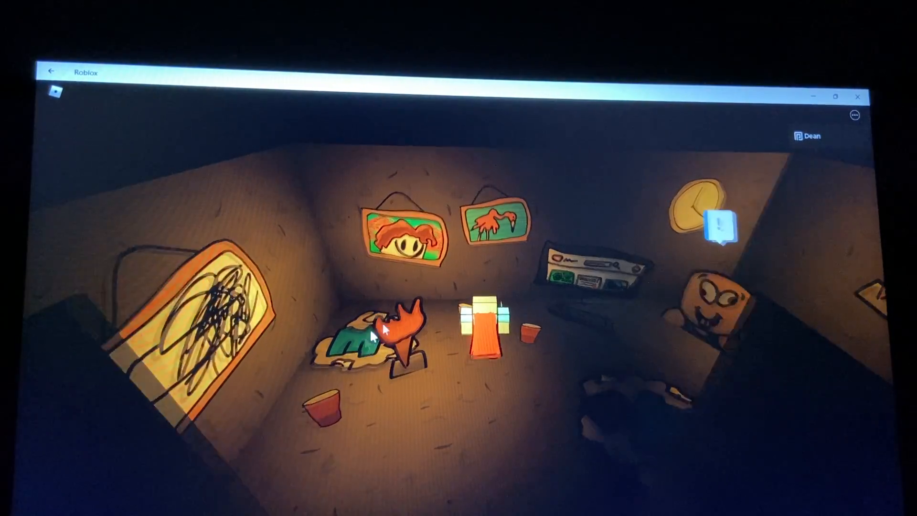
mouse_move(366, 357)
left_mouse_down()
mouse_move(521, 272)
mouse_move(494, 290)
mouse_move(566, 302)
mouse_move(565, 379)
mouse_move(457, 372)
mouse_move(606, 289)
mouse_move(601, 253)
mouse_move(545, 215)
mouse_move(588, 295)
mouse_move(358, 344)
left_mouse_up()
key("w")
key("w")
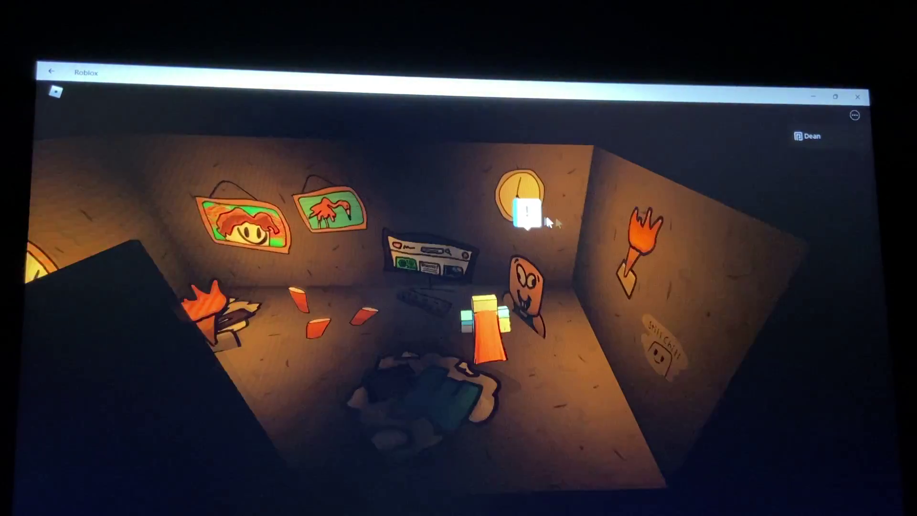
Talk to the orange creature, asking 'What happened?' and 'Why?', then look back down the corridor
left_click(529, 213)
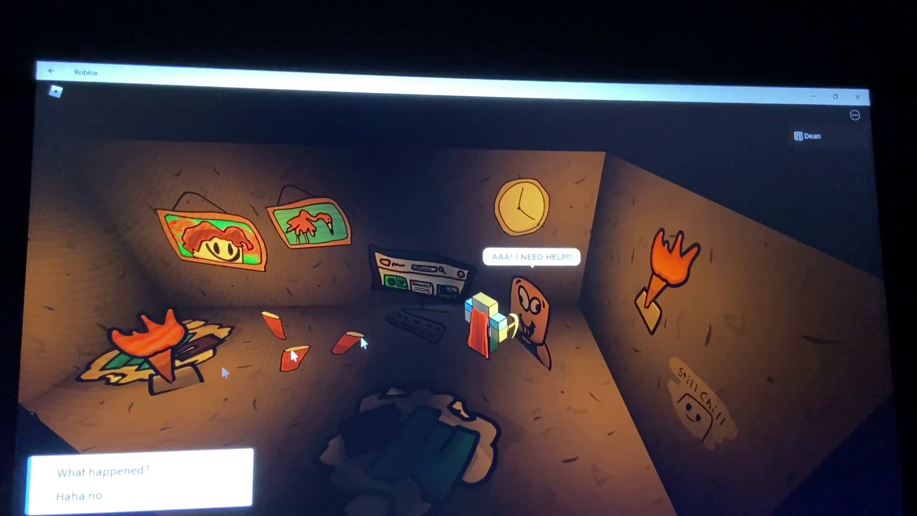
left_click(85, 469)
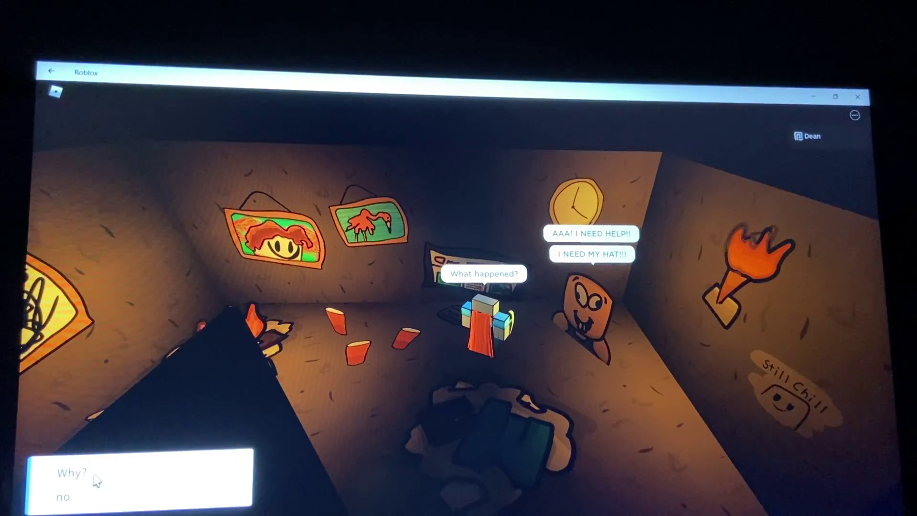
left_click(97, 480)
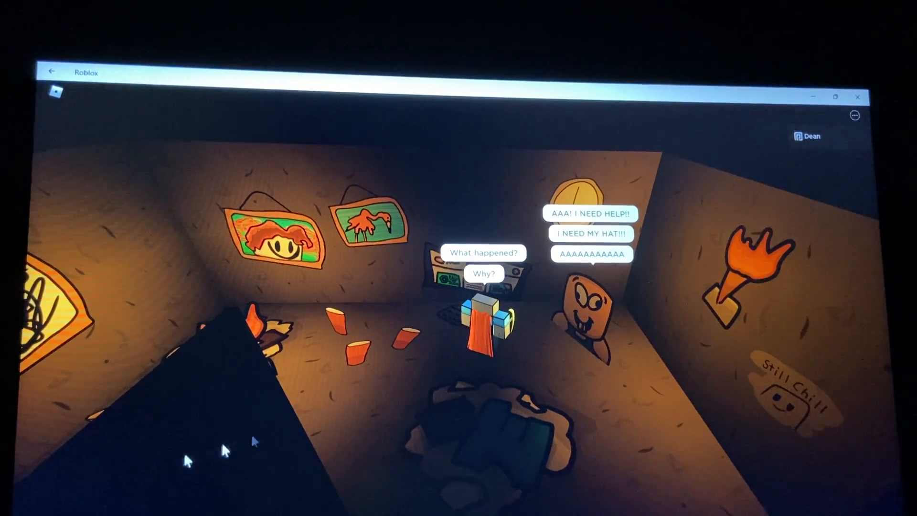
right_click(500, 326)
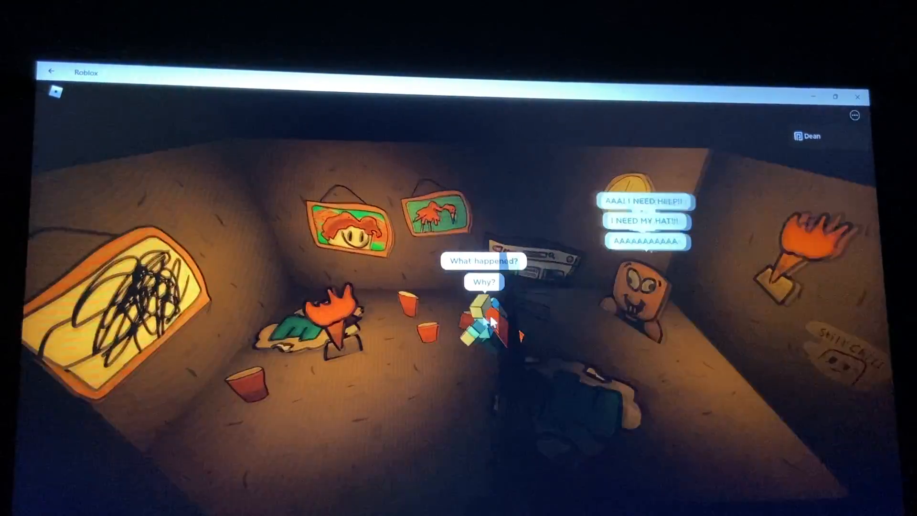
left_click_drag(543, 211, 523, 366)
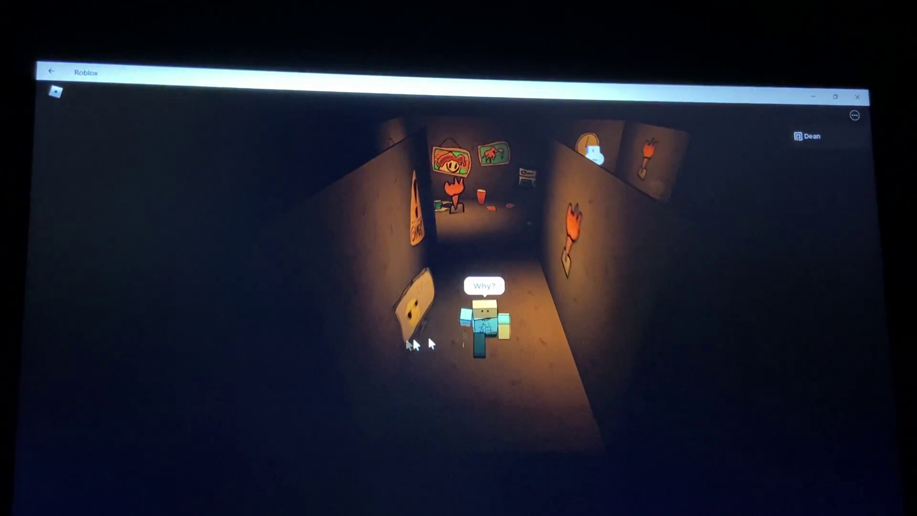
Walk back along the corridor past the grate, torch and poster to the stairs
left_click_drag(522, 365, 596, 284)
key("w")
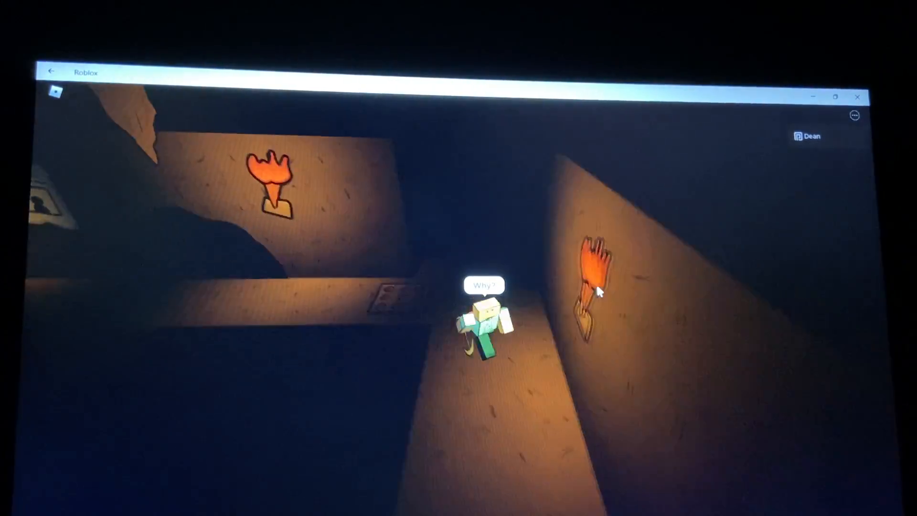
key("w")
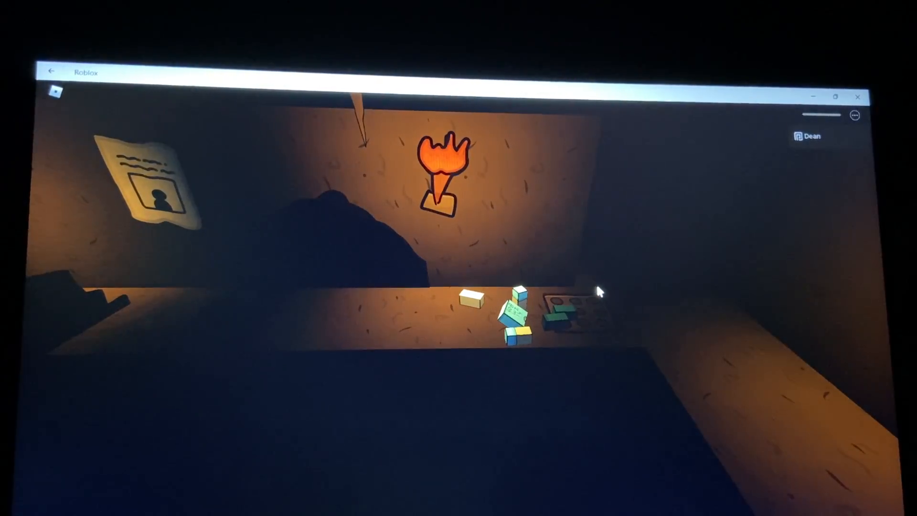
key("w")
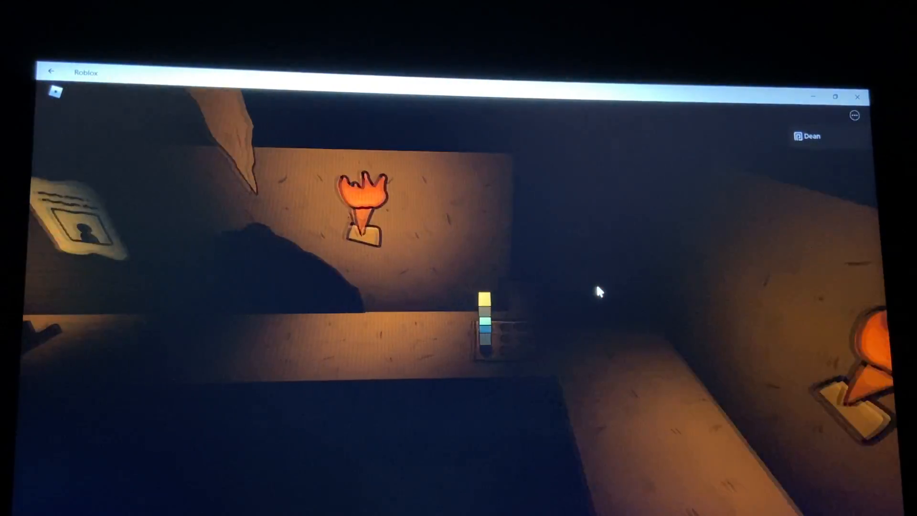
key("w")
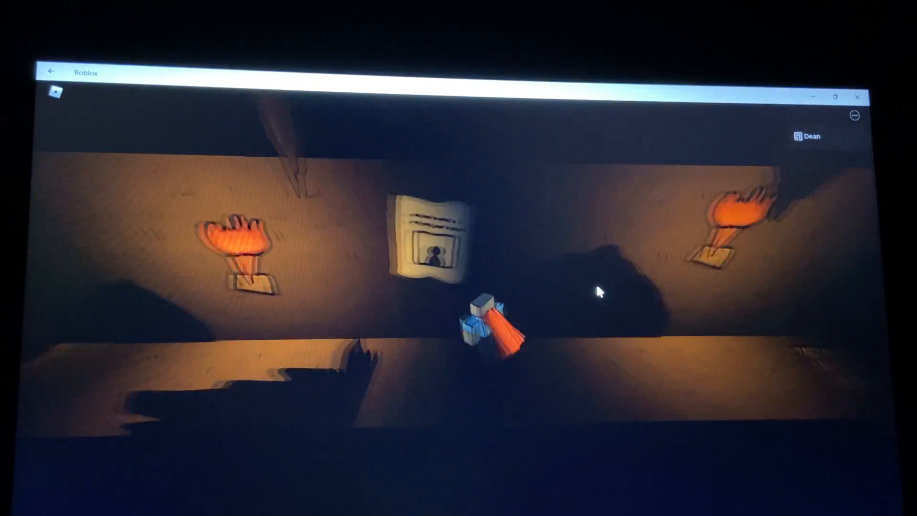
key("w")
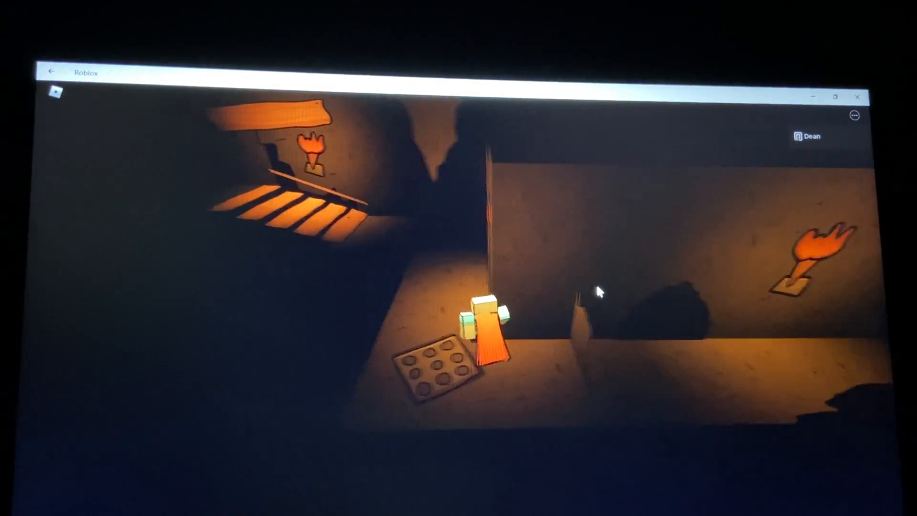
key("w")
key("w")
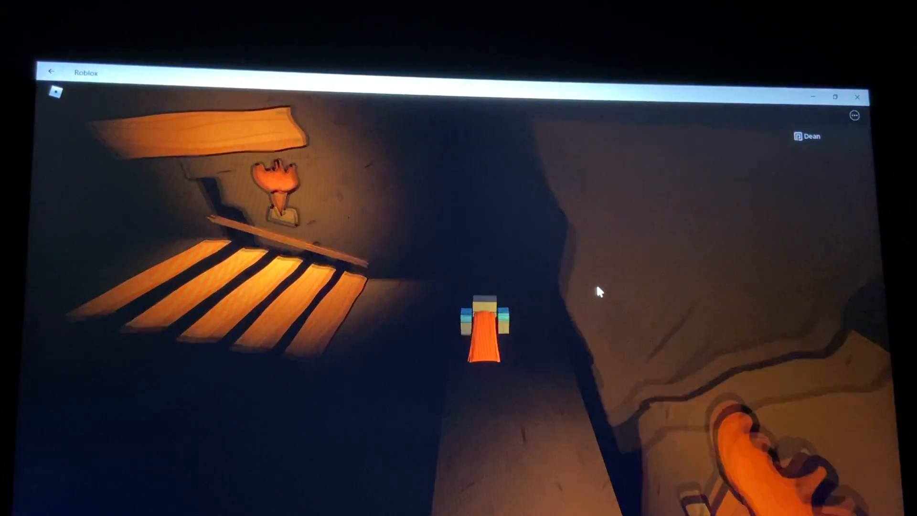
Drop into the lit chamber and go through the doorway into the beamed room
key("a")
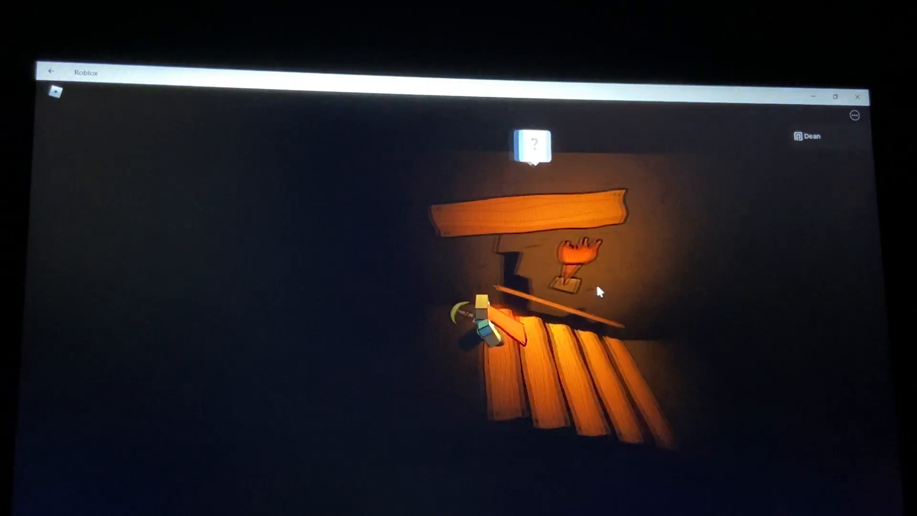
key("w")
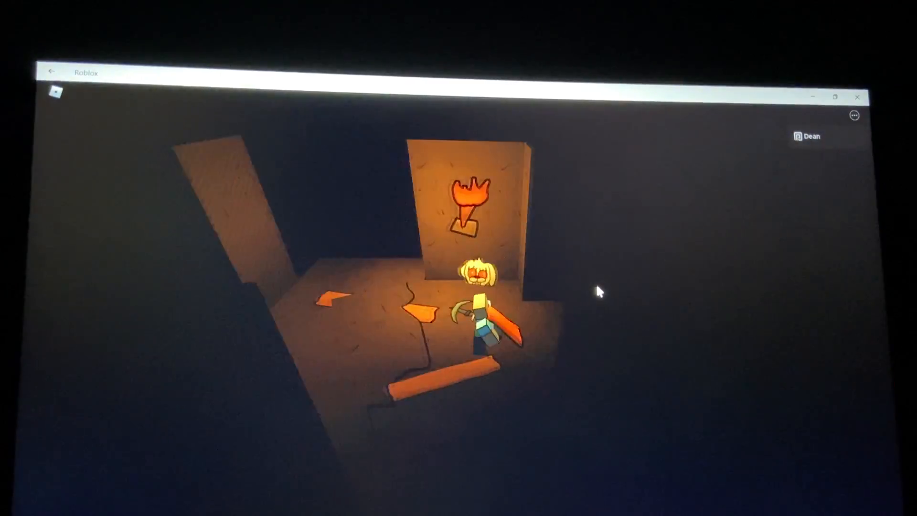
key("w")
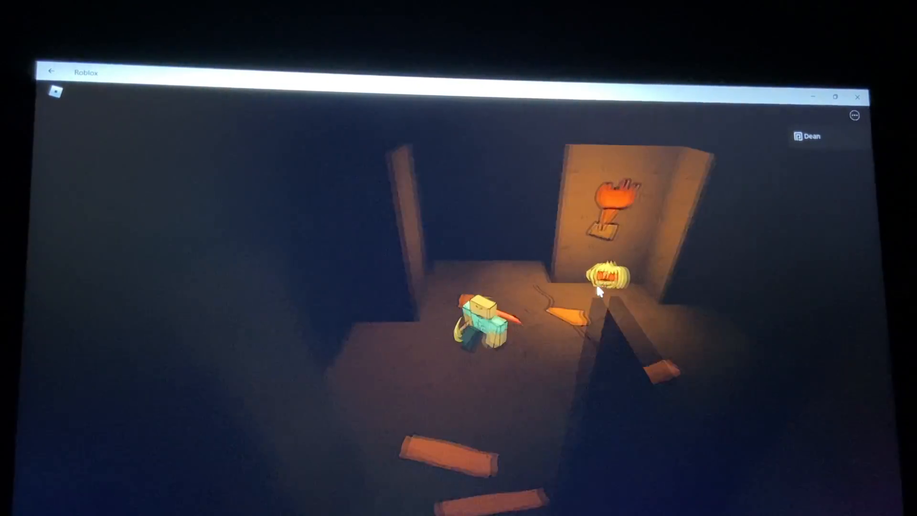
key("s")
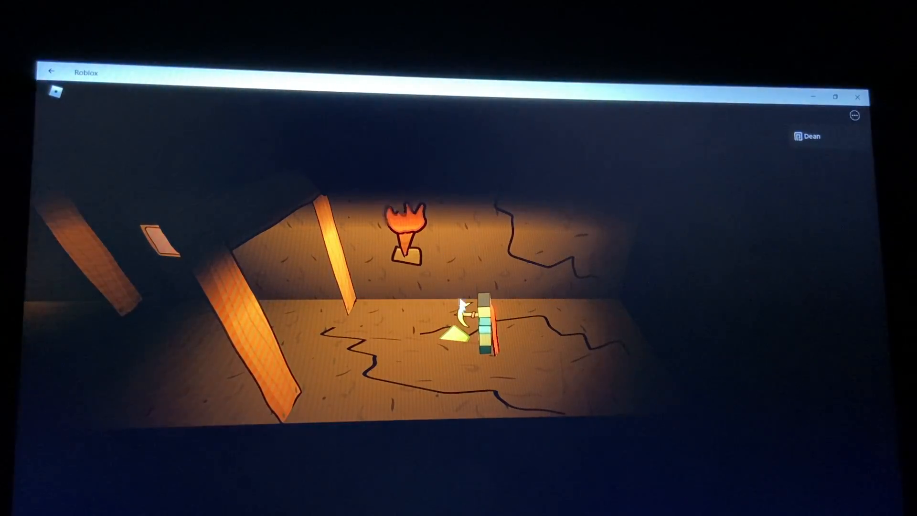
key("a")
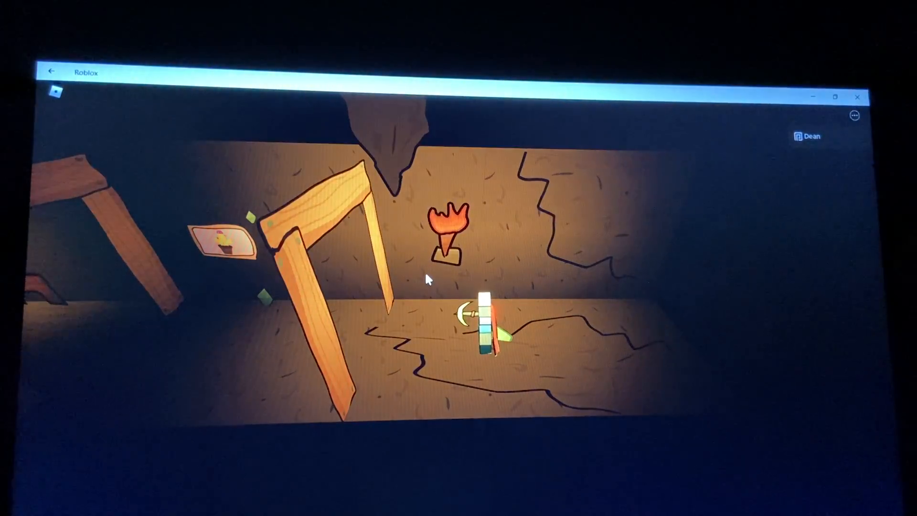
key("w")
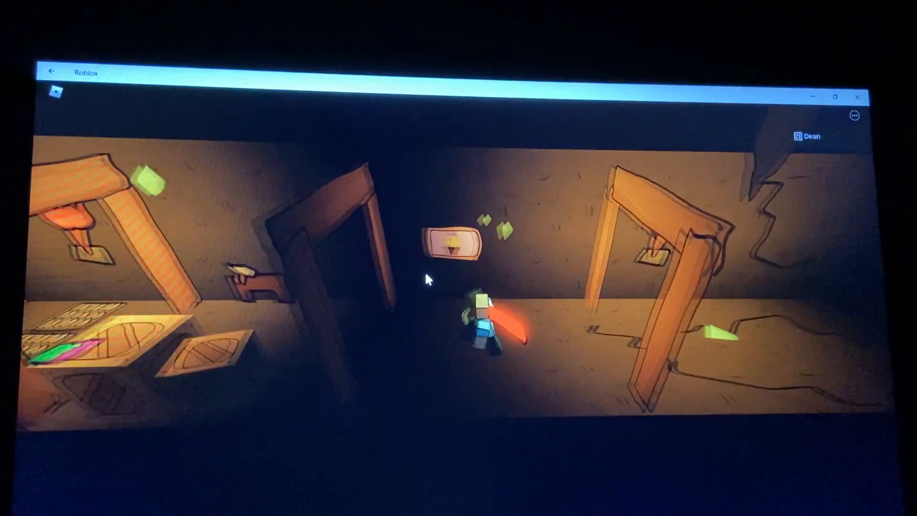
key("w")
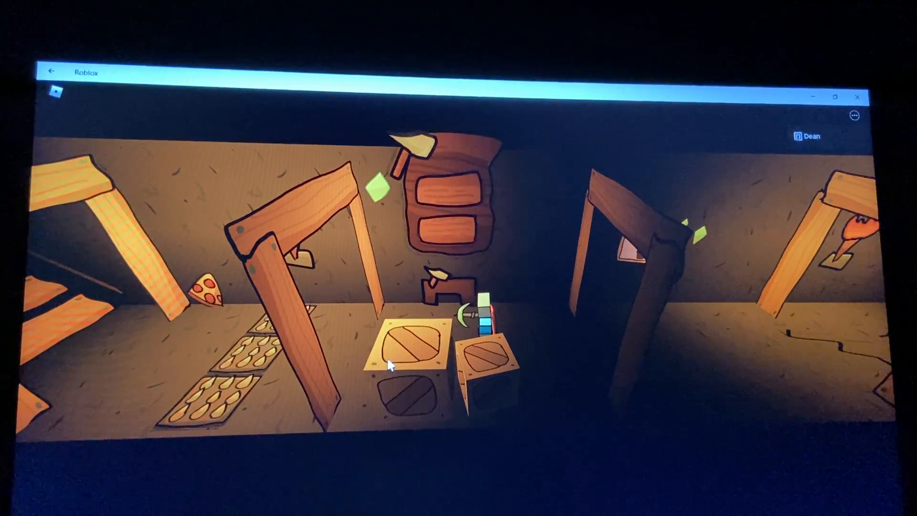
Wander between the wall slots, cracked wall and cookie-tray room, picking up the pizza slice
key("w")
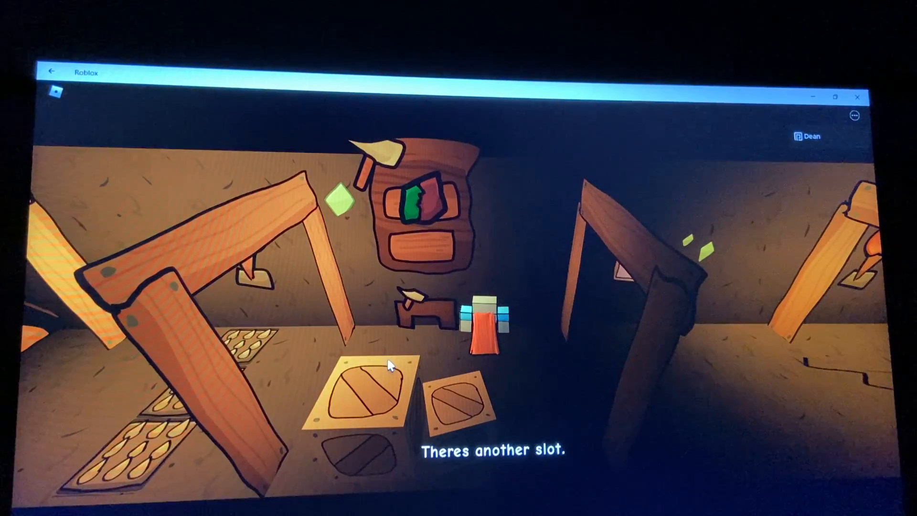
key("a")
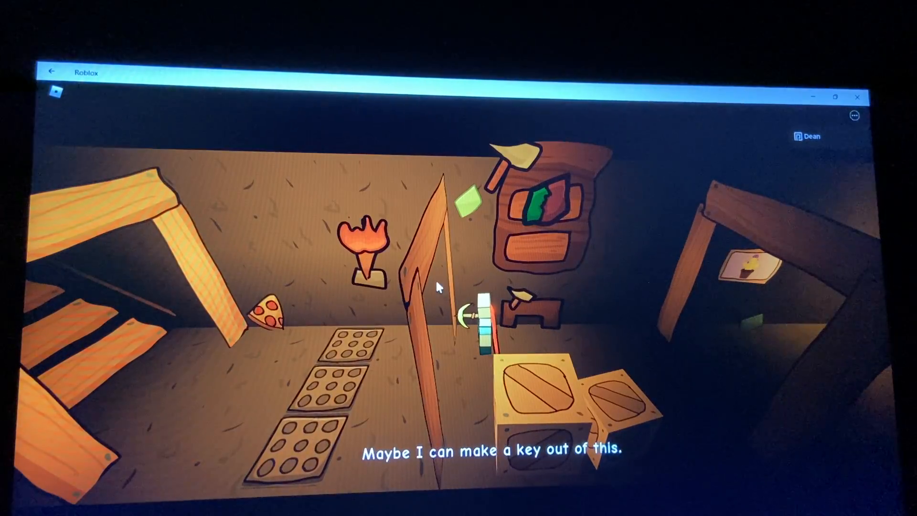
key("a")
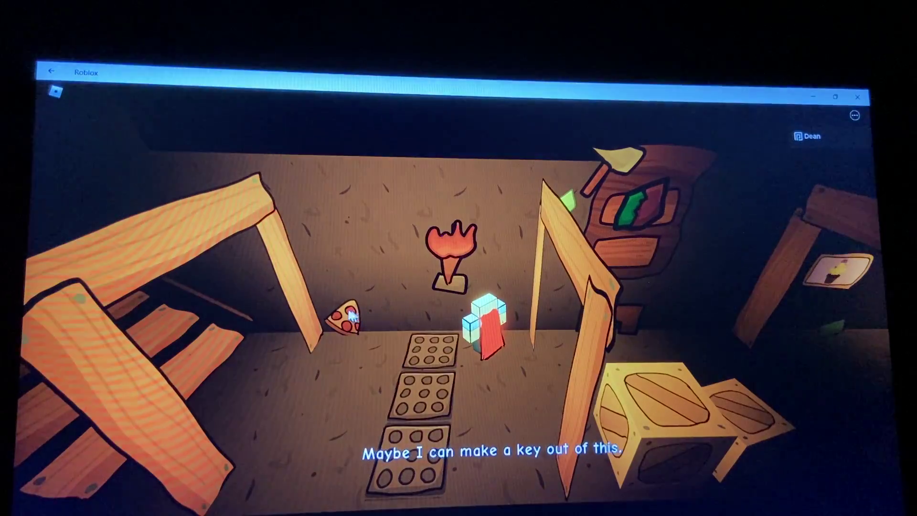
key("d")
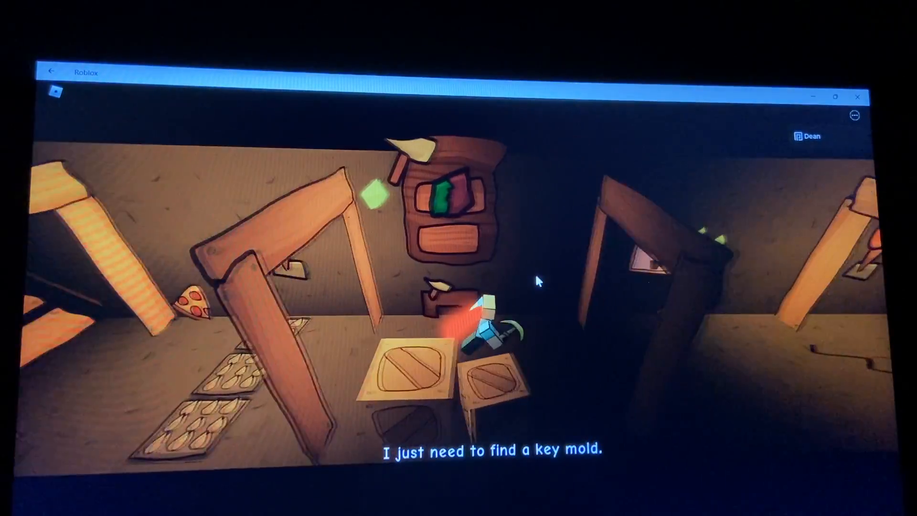
key("d")
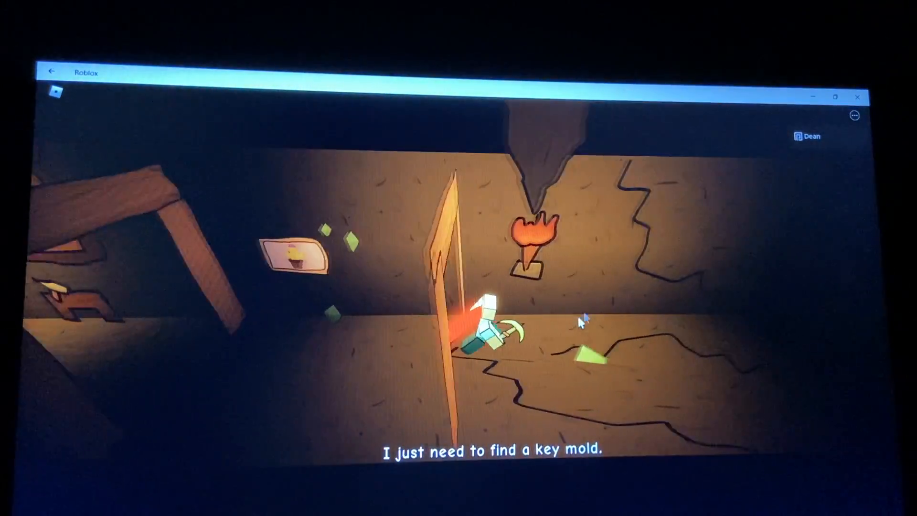
key("w")
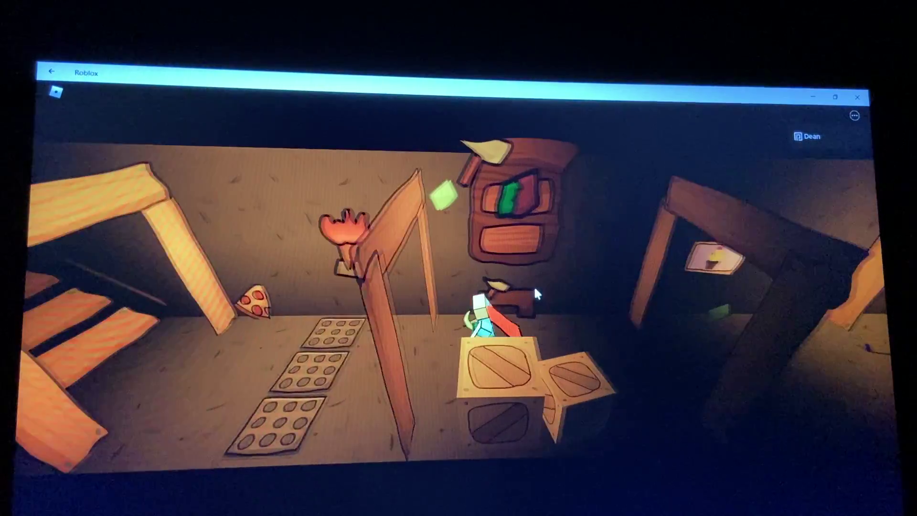
key("a")
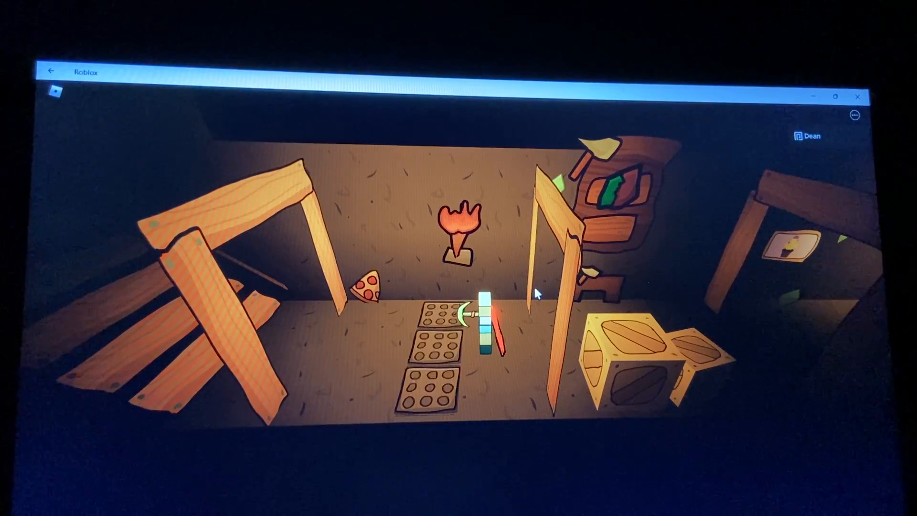
key("w")
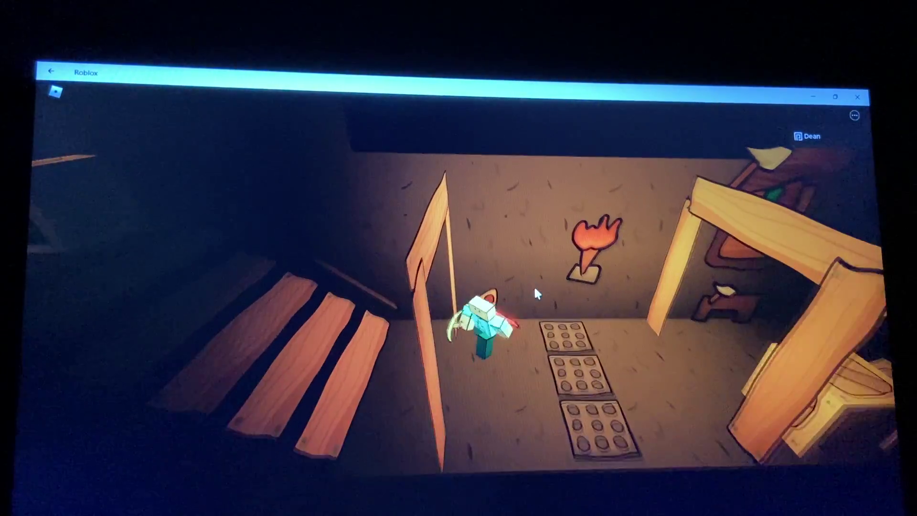
key("s")
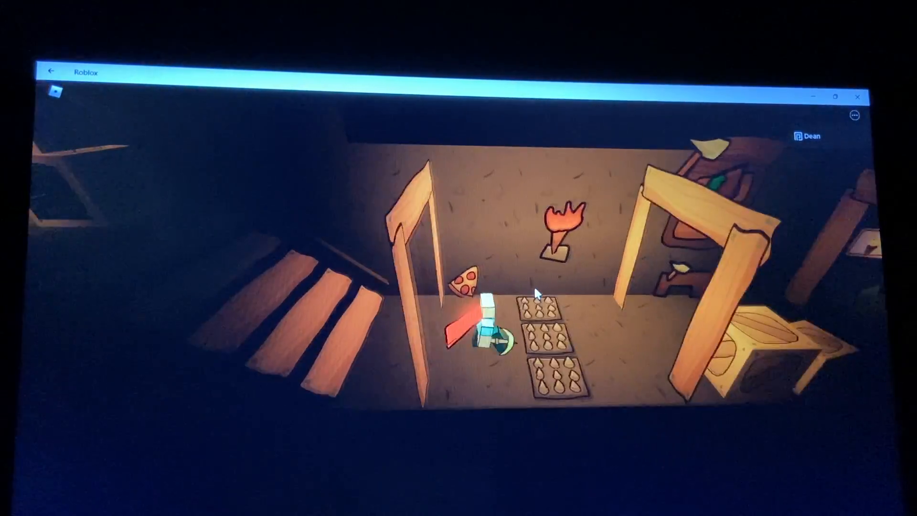
Cross the crate room, go through the doorway and start up the wooden staircase
key("w")
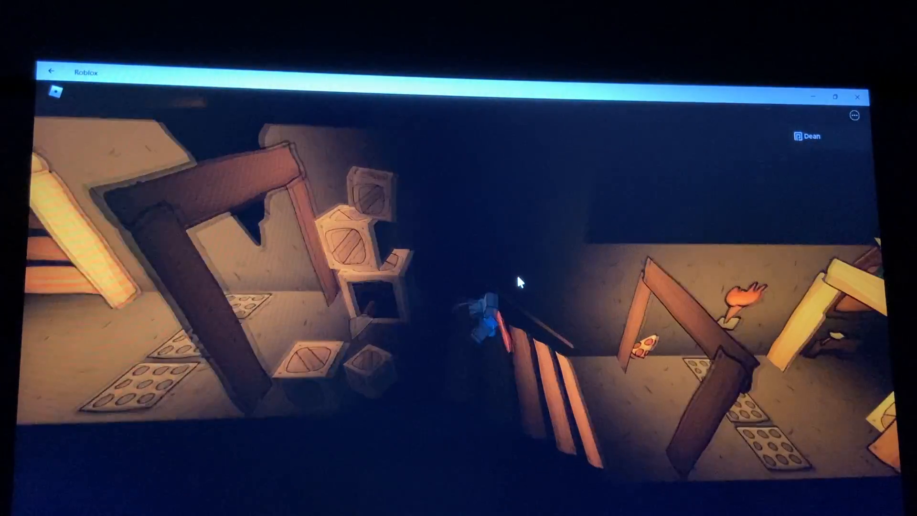
key("w")
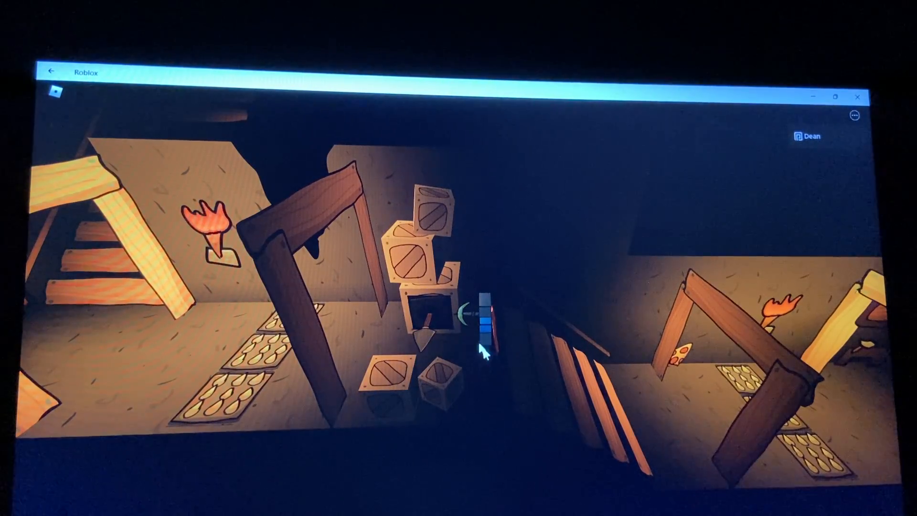
key("w")
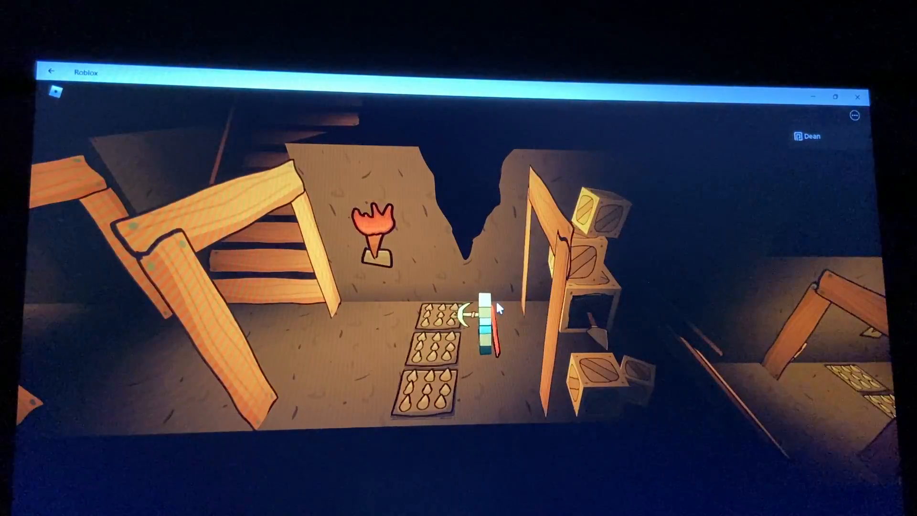
key("s")
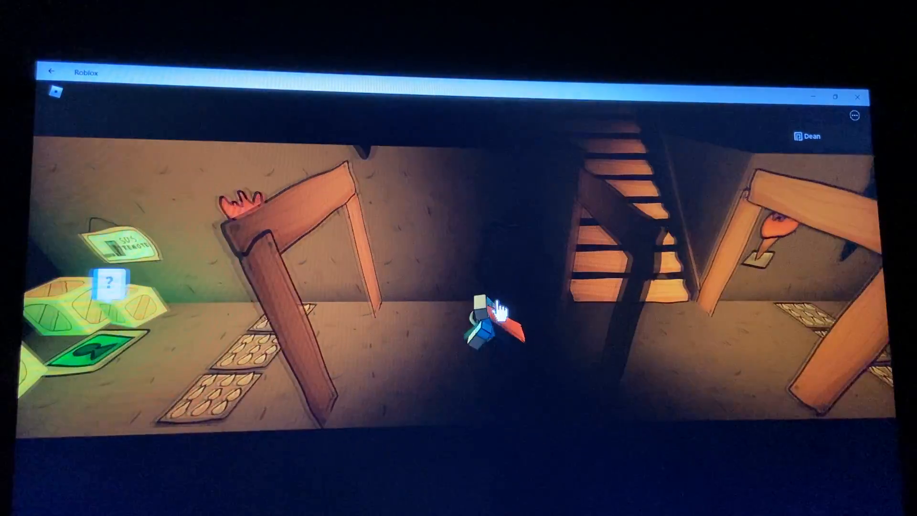
key("w")
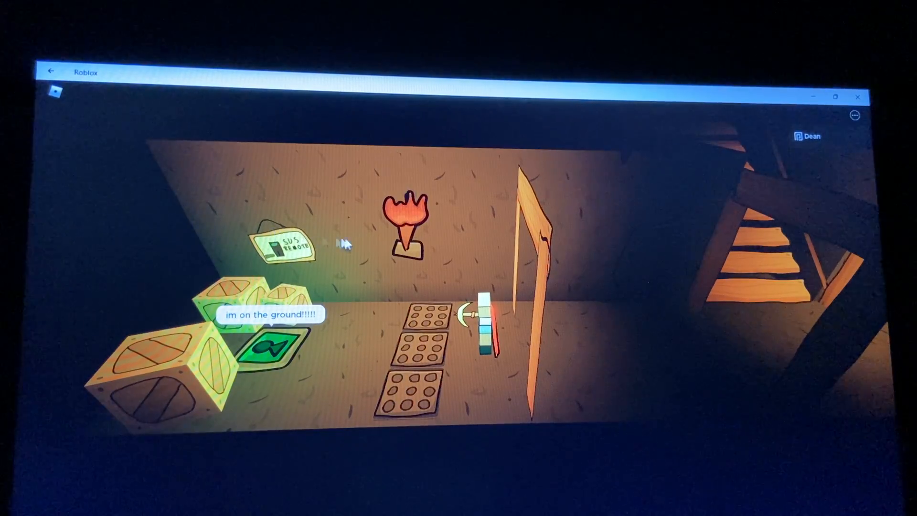
key("w")
key("w")
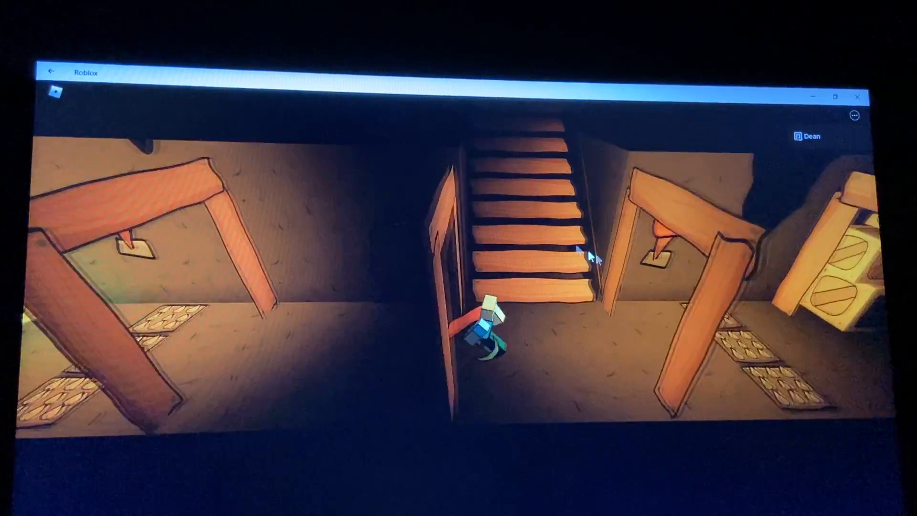
key("w")
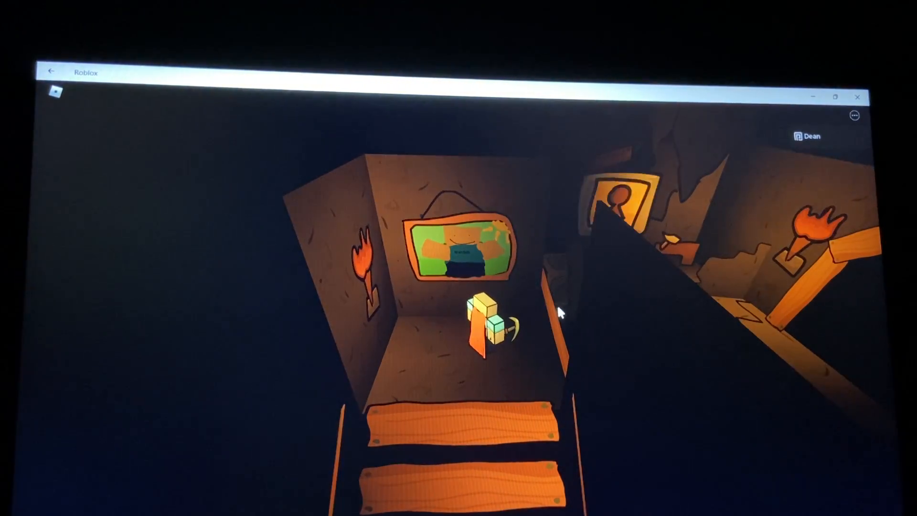
Walk to the keyhole portrait door and use the gold key on it
key("1")
key("w")
left_click(530, 277)
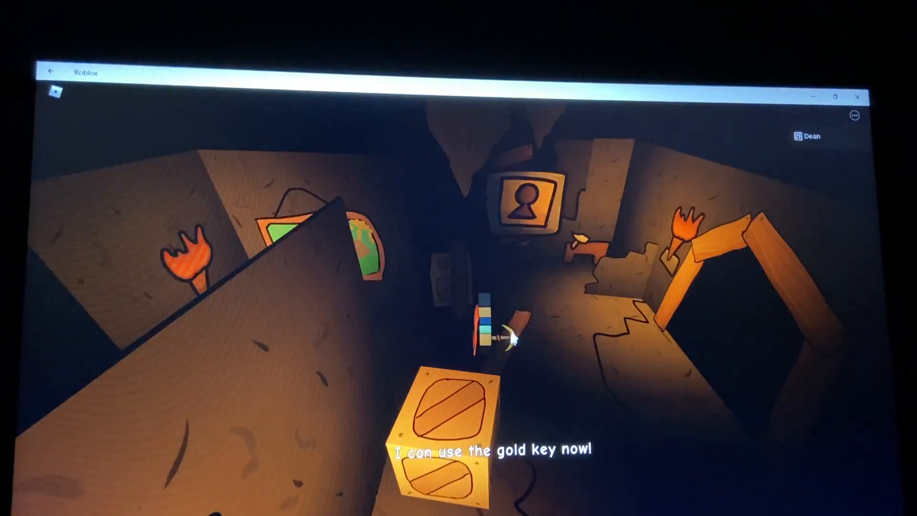
key("w")
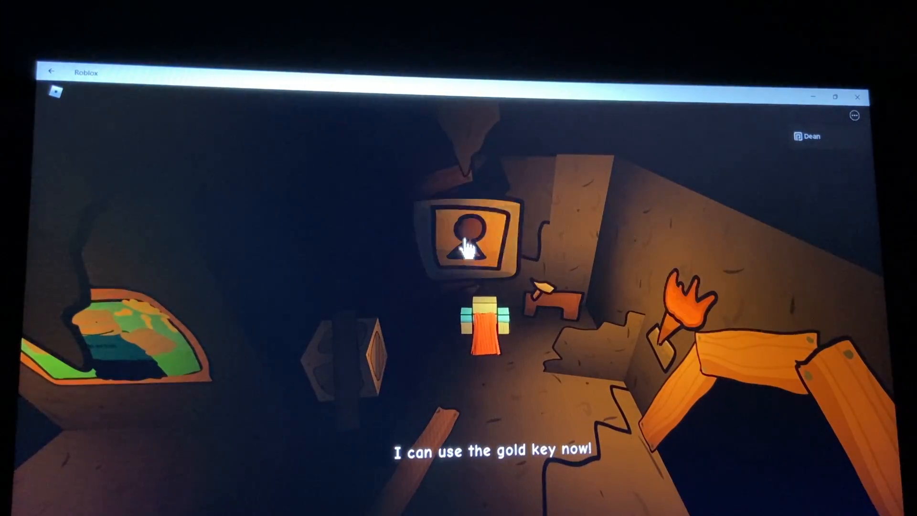
left_click_drag(514, 253, 464, 380)
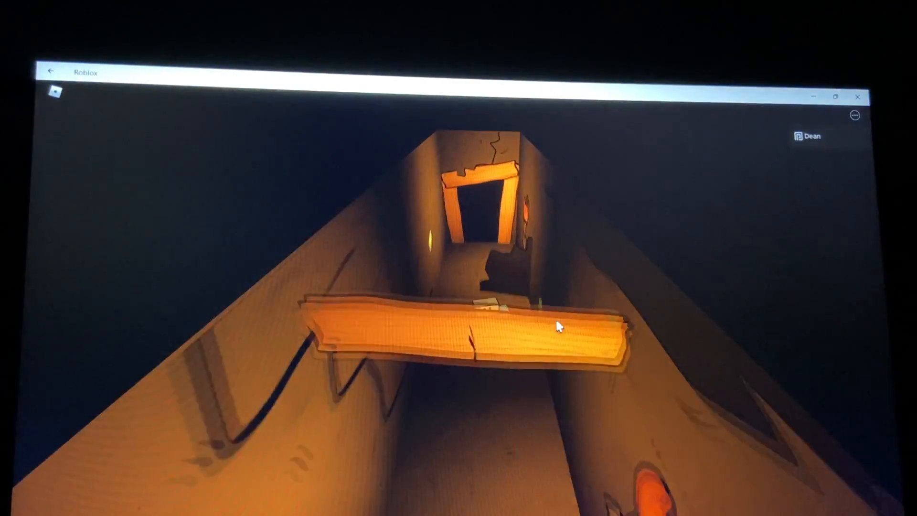
Walk down the long dark corridor and enter the crate room at its end
key("w")
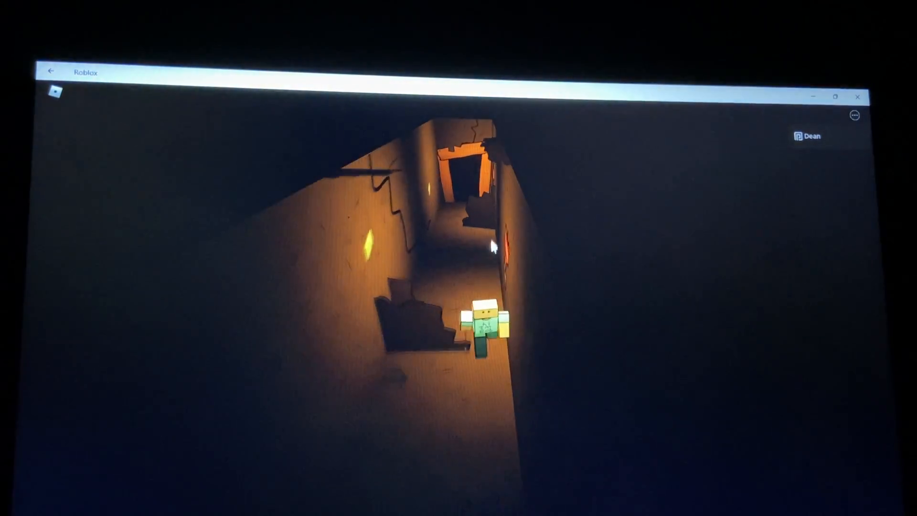
key("w")
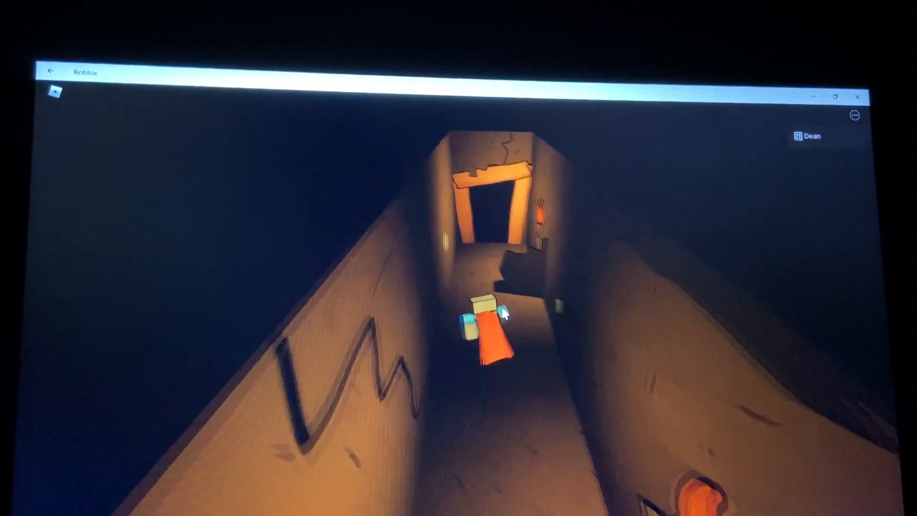
key("w")
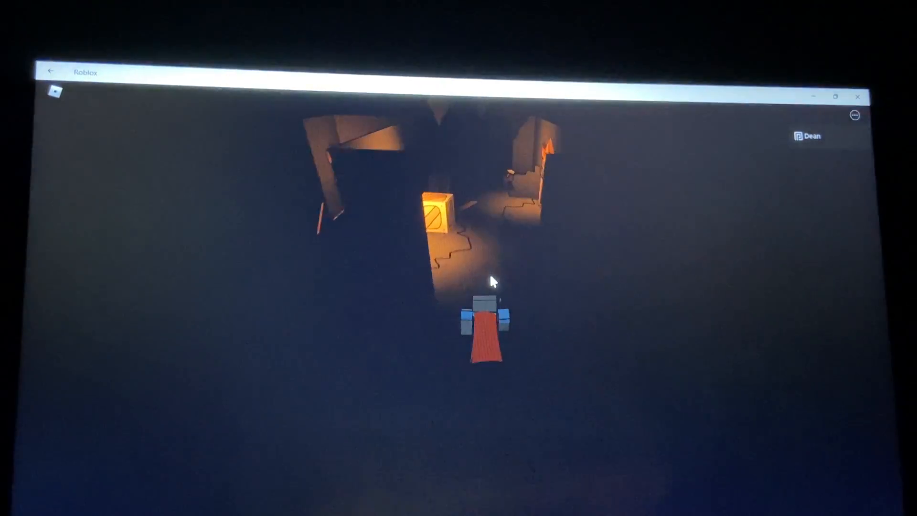
key("w")
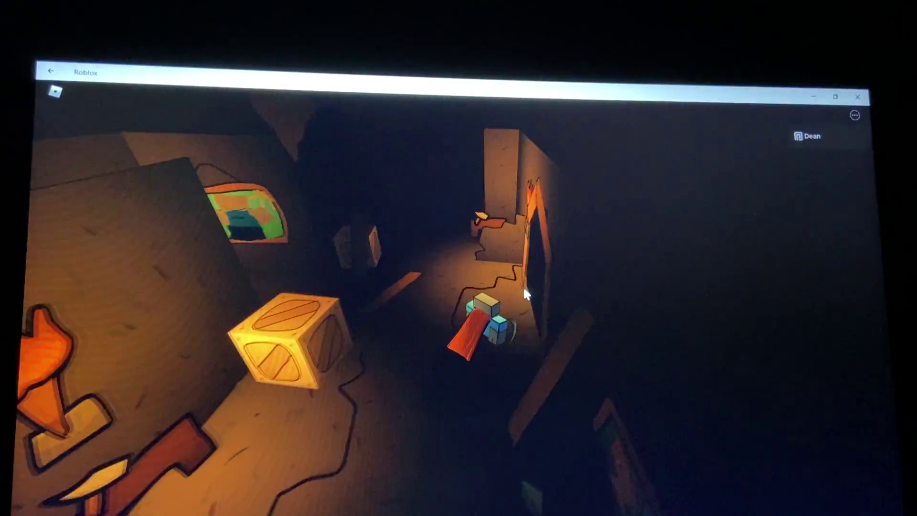
Move on into the room with wooden debris and face the dark area
left_click_drag(523, 286, 260, 433)
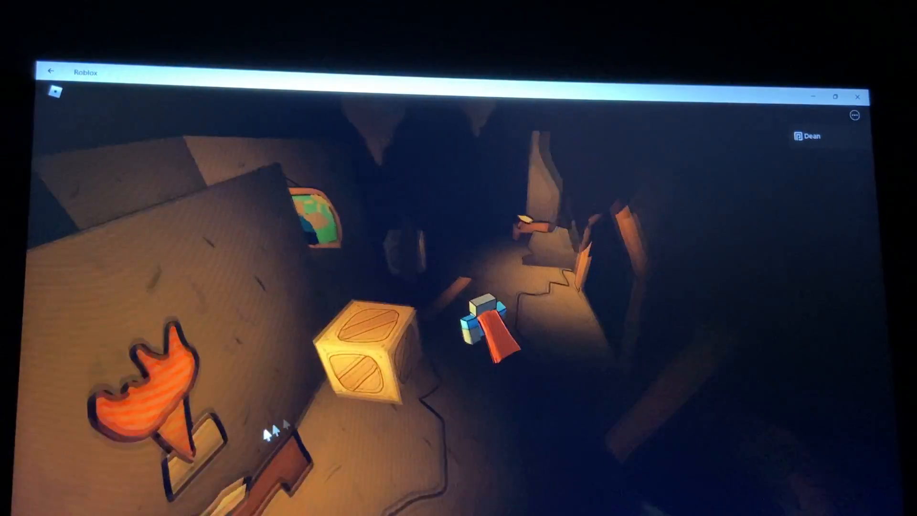
key("w")
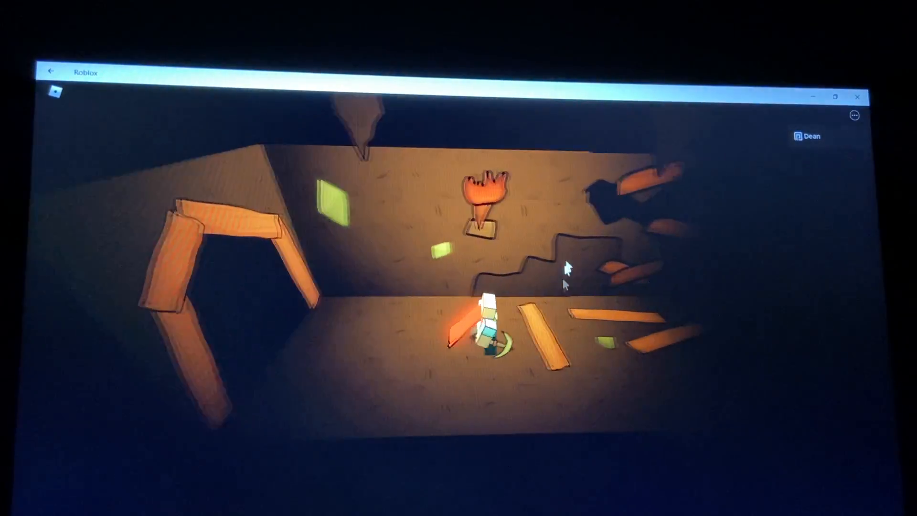
key("d")
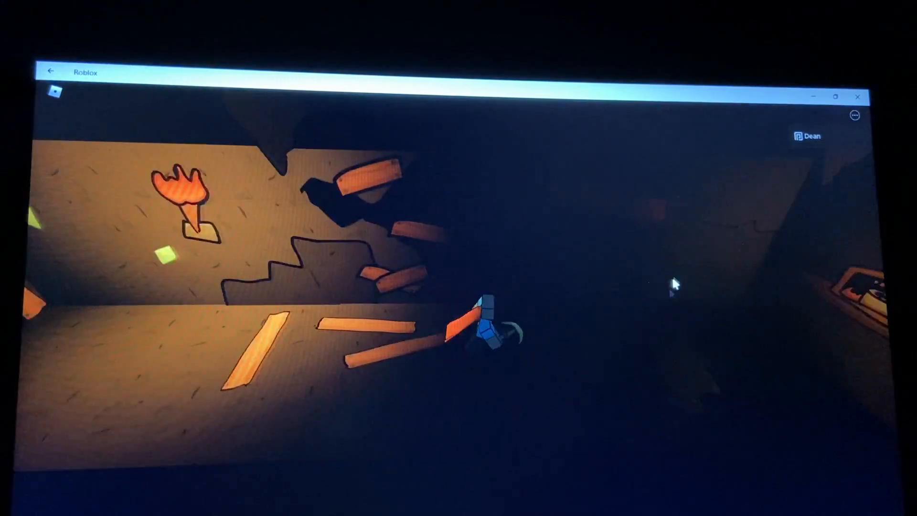
left_click_drag(663, 297, 647, 318)
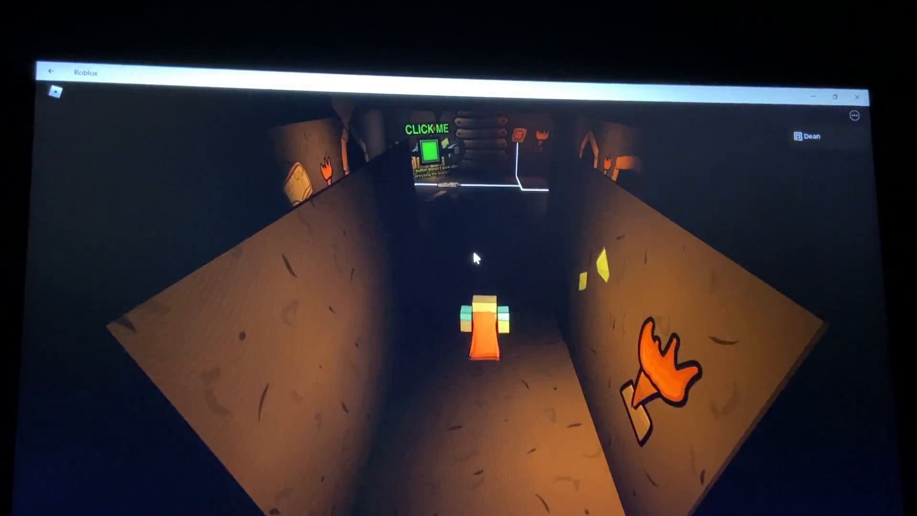
Walk down the corridor up to the green CLICK ME button
key("w")
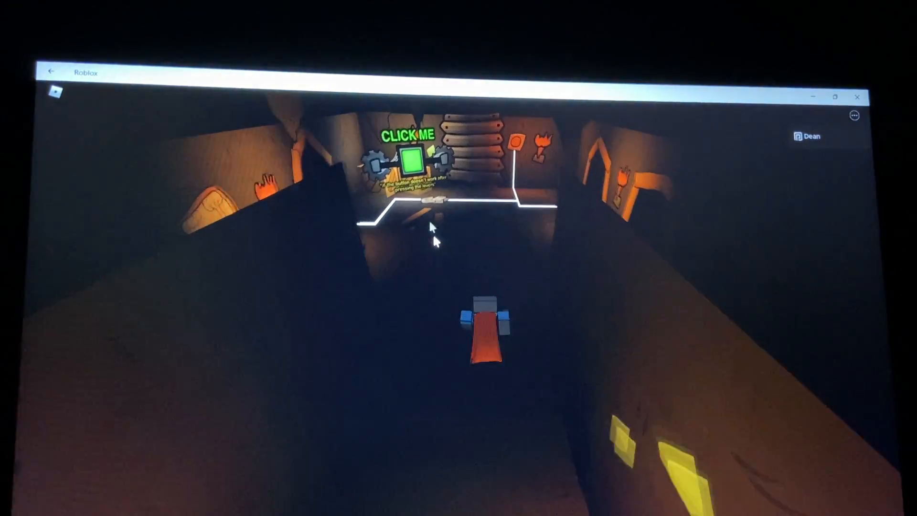
key("w")
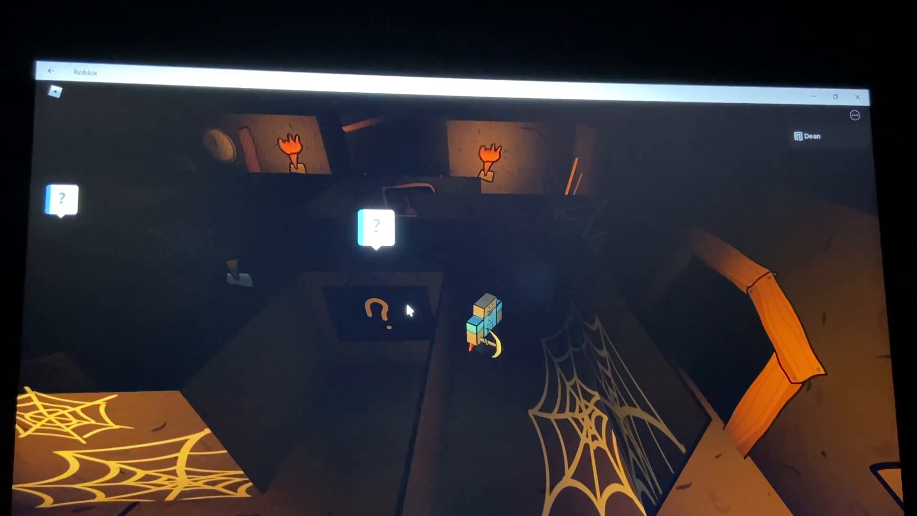
Talk to the question-mark character and the meowing bird by the torch
left_click(375, 228)
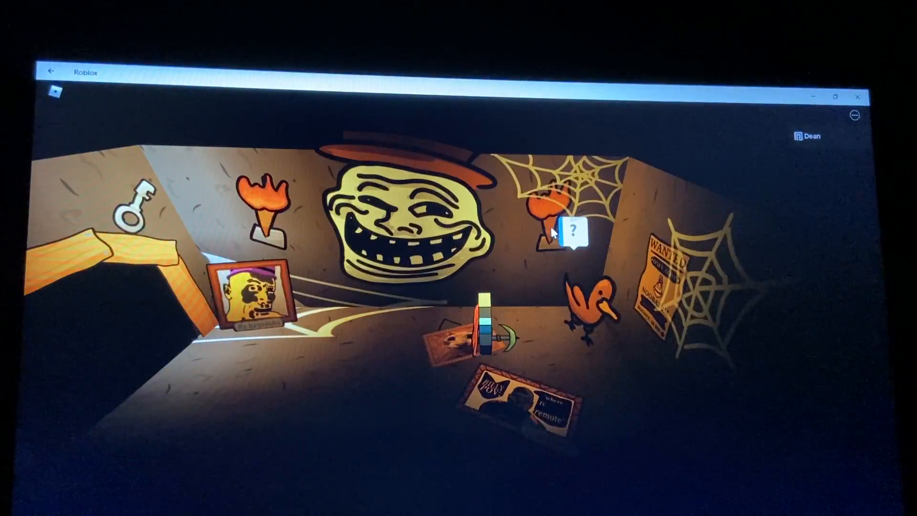
left_click(572, 230)
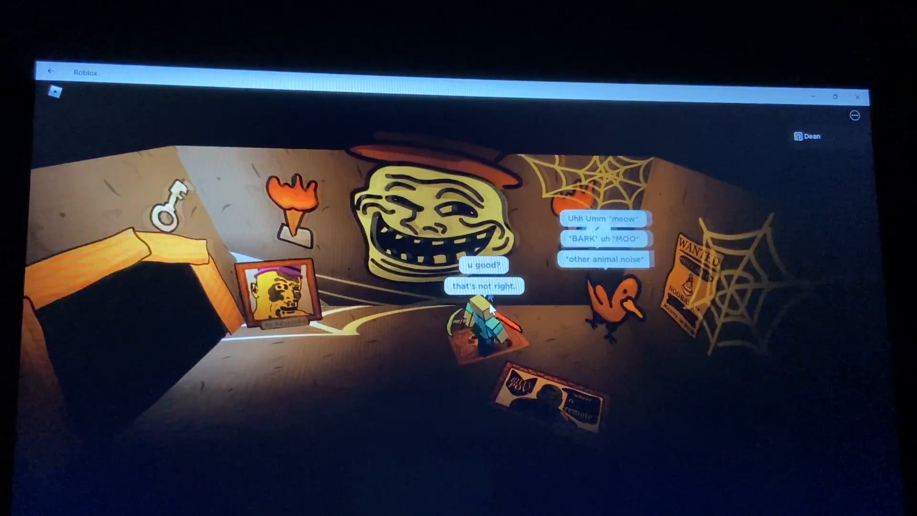
Leave through the doorway and follow the corridor to the clock and ladder room
key("w")
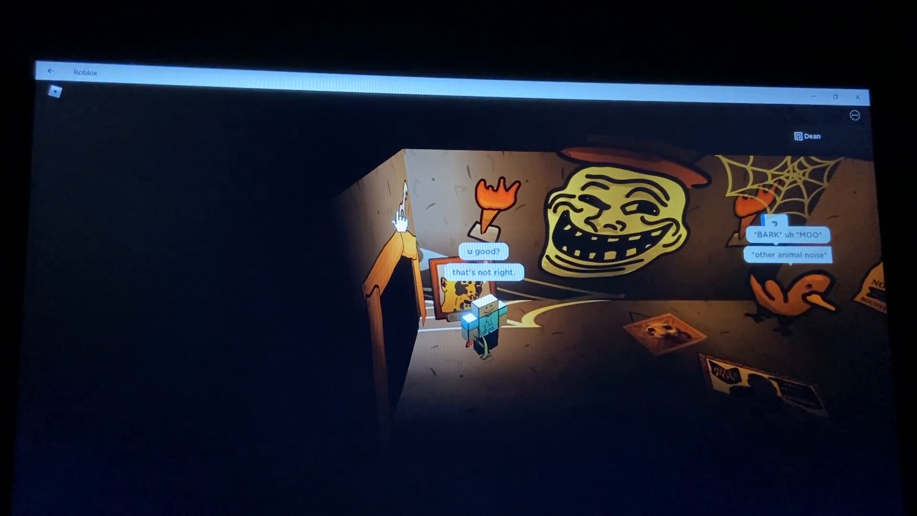
key("w")
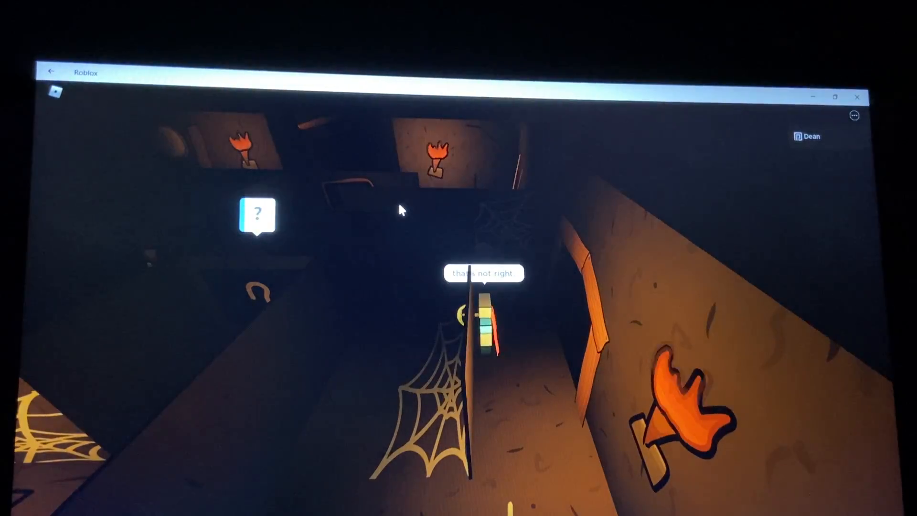
key("w")
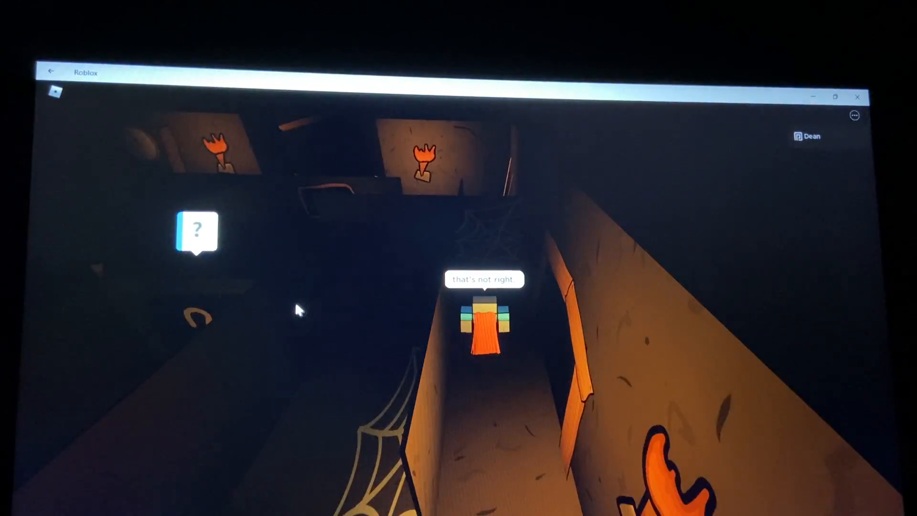
key("w")
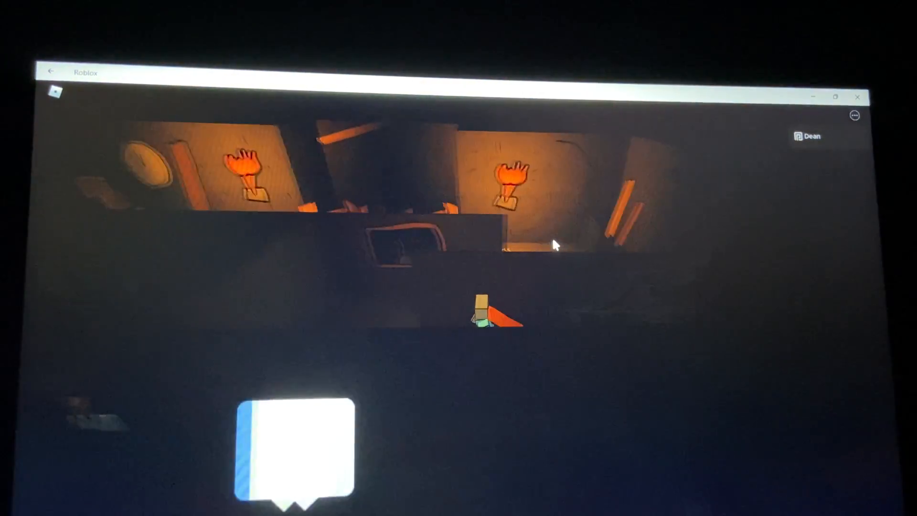
key("w")
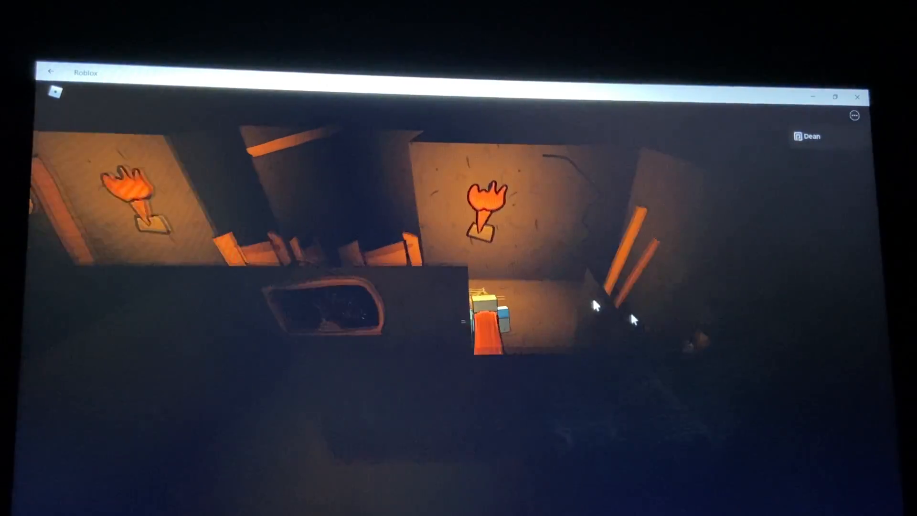
key("w")
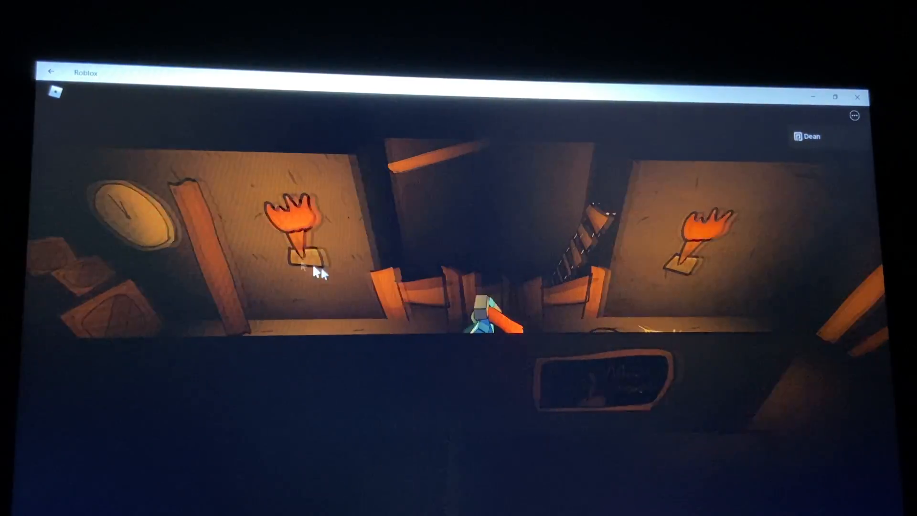
Continue past the bone corridor into the maze toward the torch
key("w")
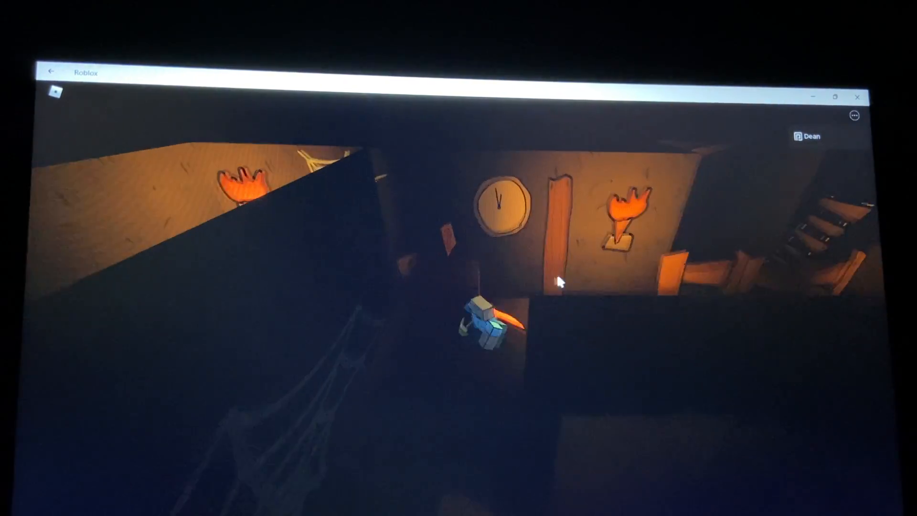
key("w")
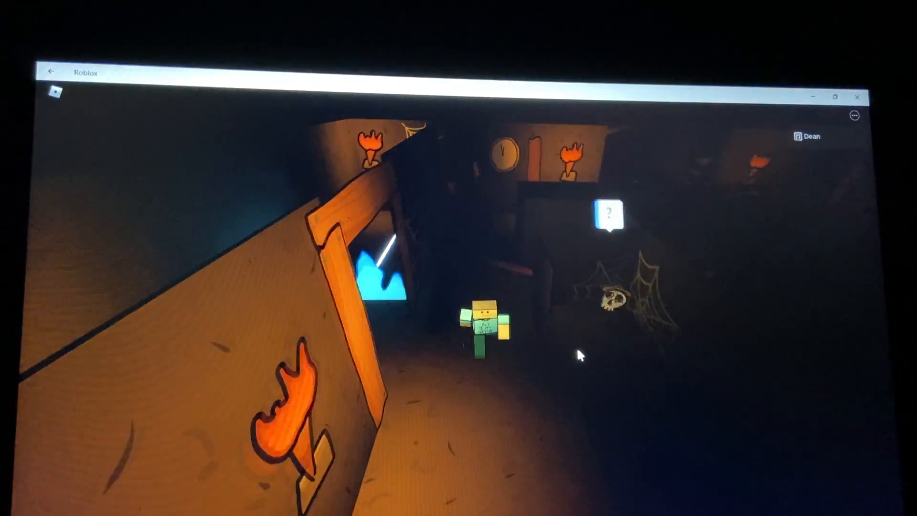
key("w")
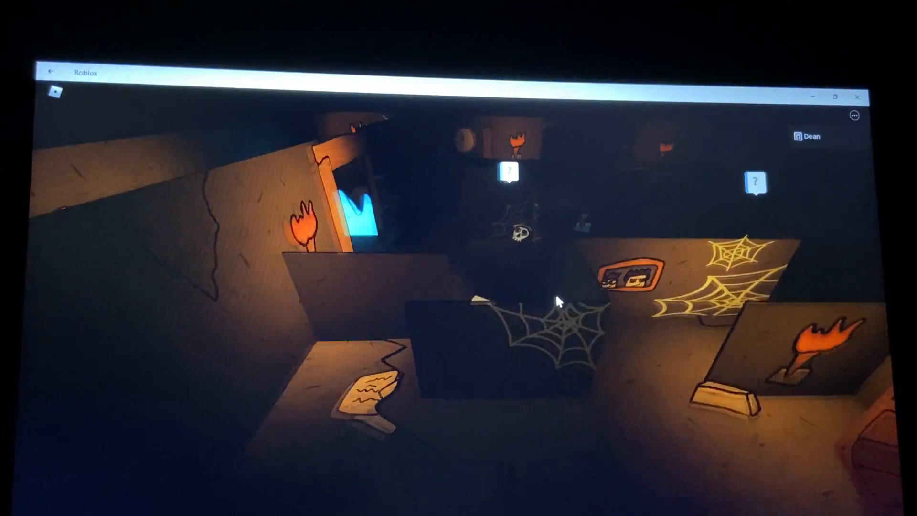
key("w")
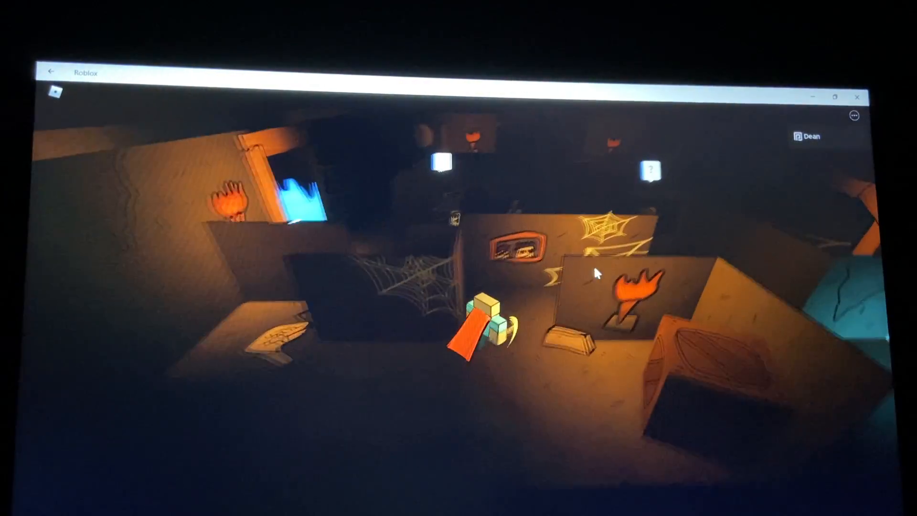
key("w")
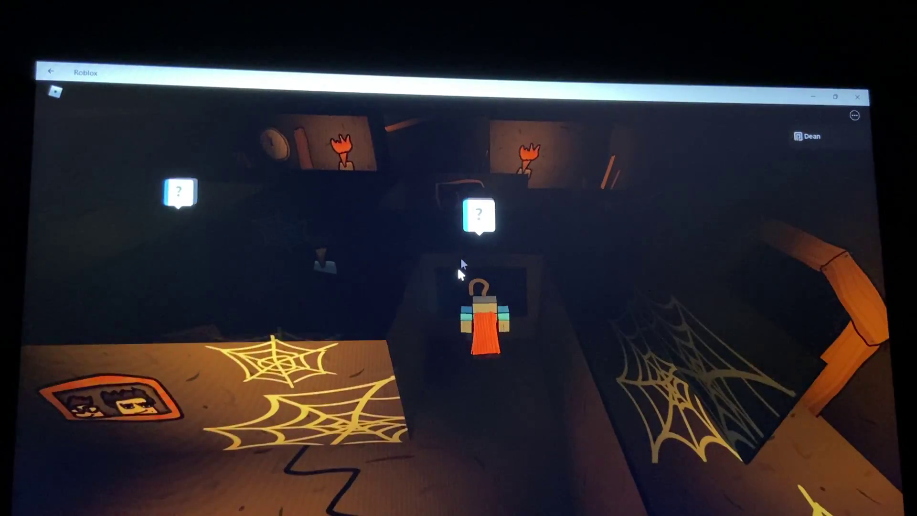
left_click(489, 269)
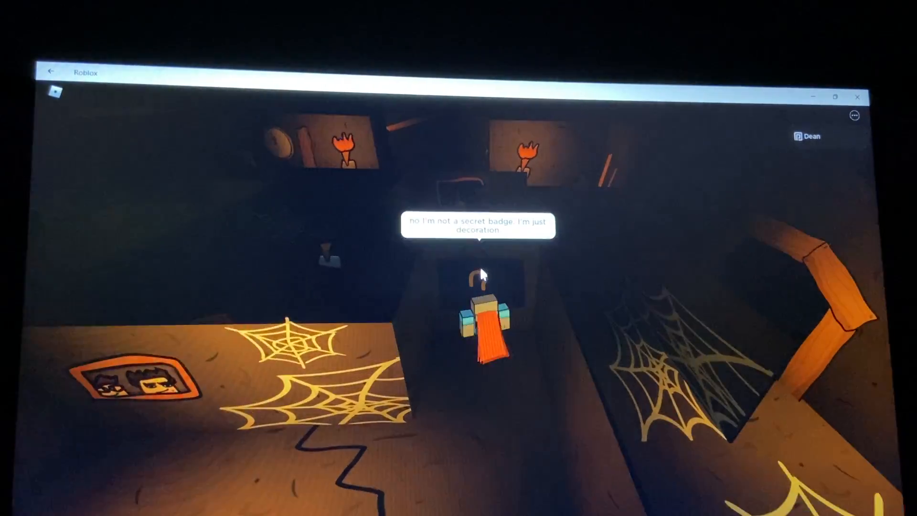
scroll(480, 276, "down", 4)
key("s")
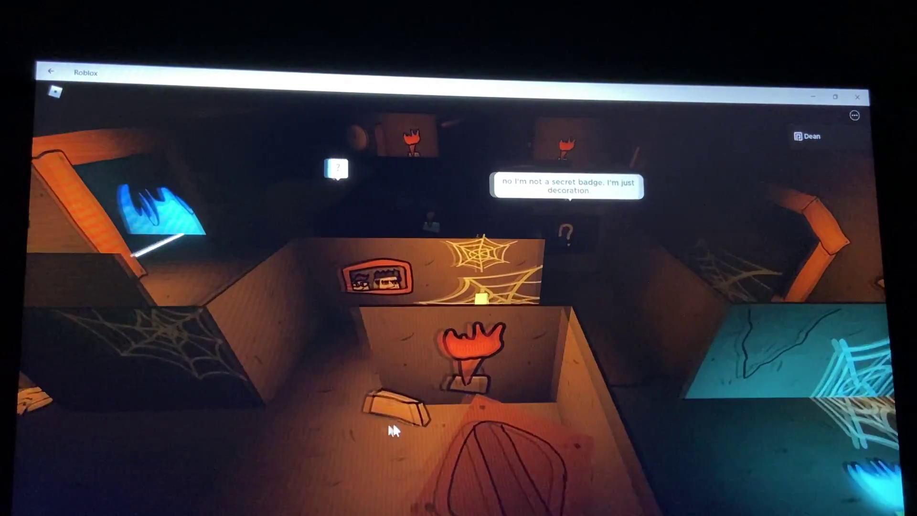
scroll(335, 381, "down", 3)
key("s")
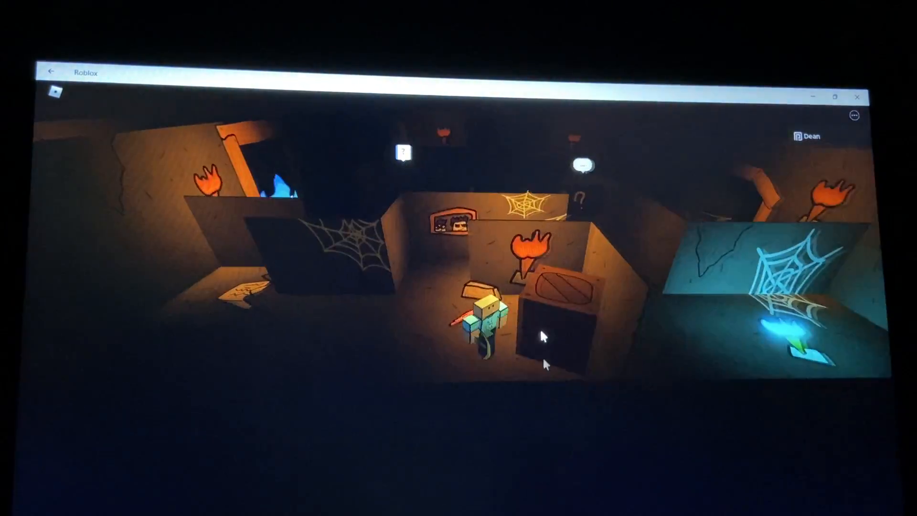
key("a")
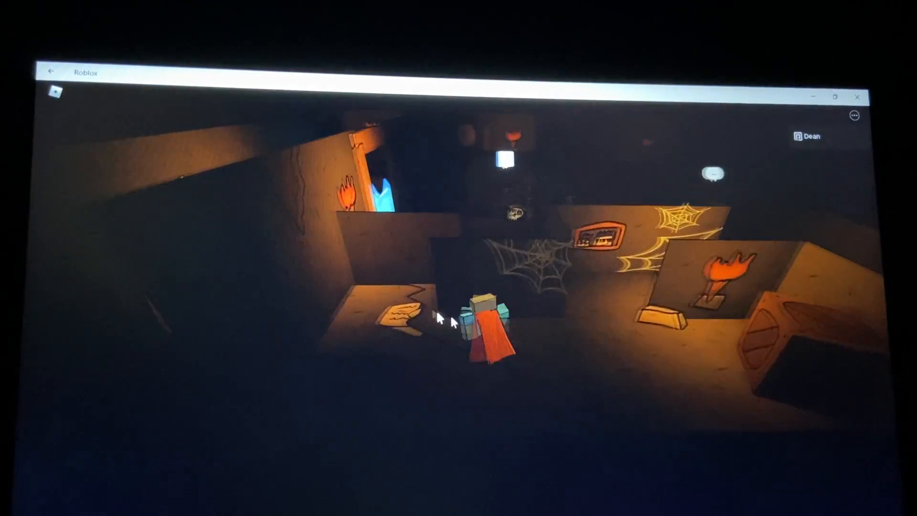
key("w")
scroll(620, 290, "up", 3)
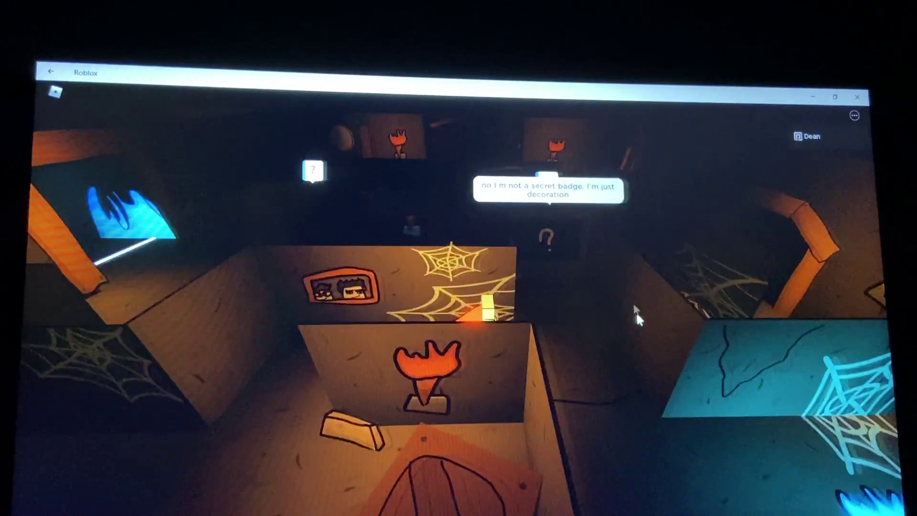
key("w")
scroll(636, 312, "down", 3)
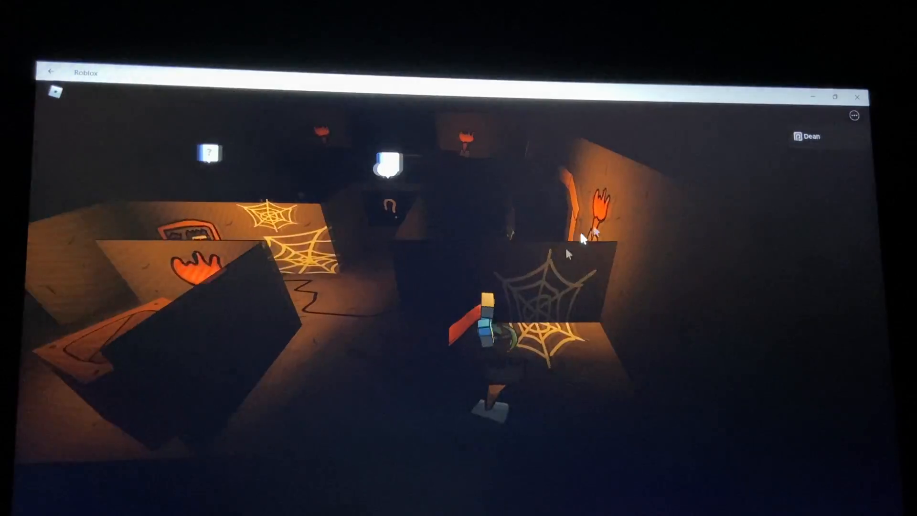
right_click(611, 224)
key("w")
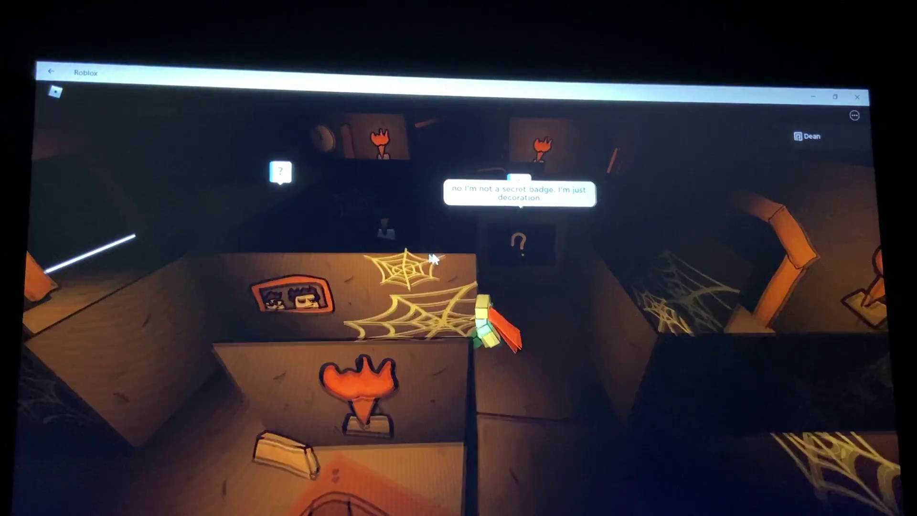
key("w")
left_click_drag(421, 250, 430, 253)
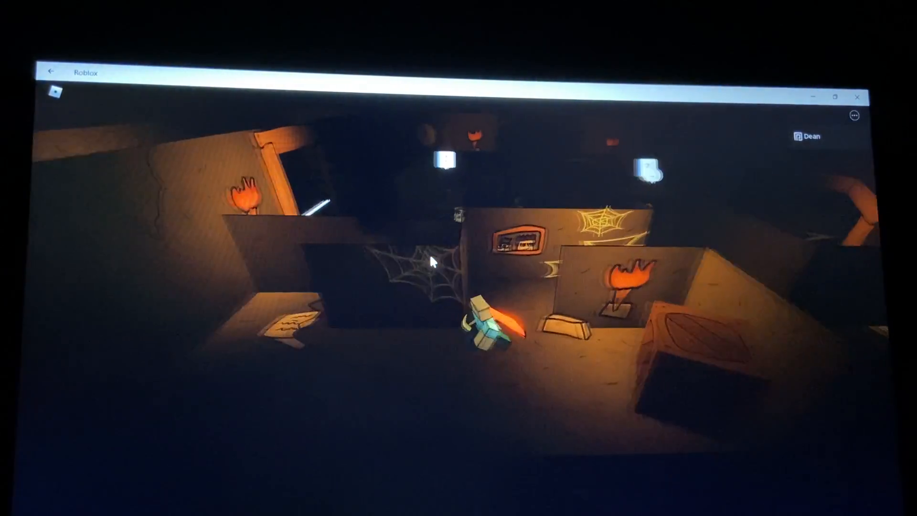
key("w")
mouse_move(433, 315)
left_mouse_down()
mouse_move(573, 269)
mouse_move(557, 258)
left_mouse_up()
Walk the glowing floor line through the corridor and CLICK ME room into the red-laser room
key("w")
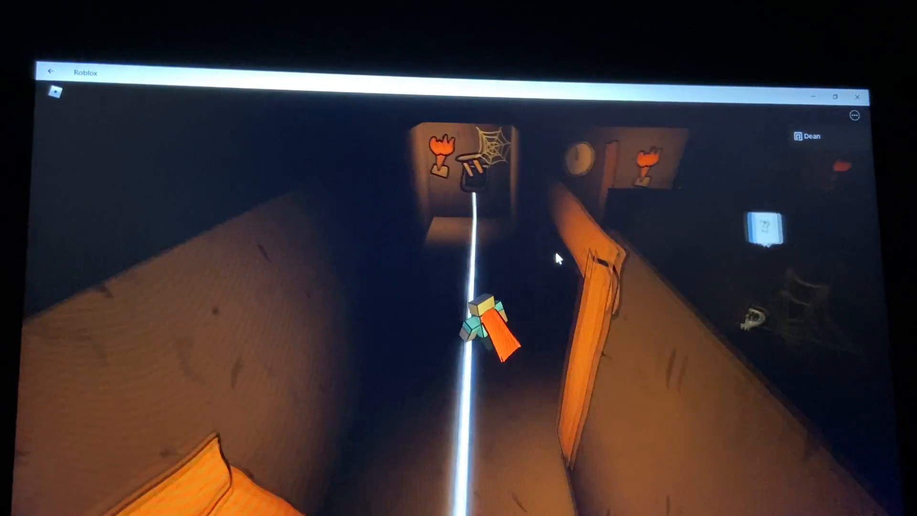
key("w")
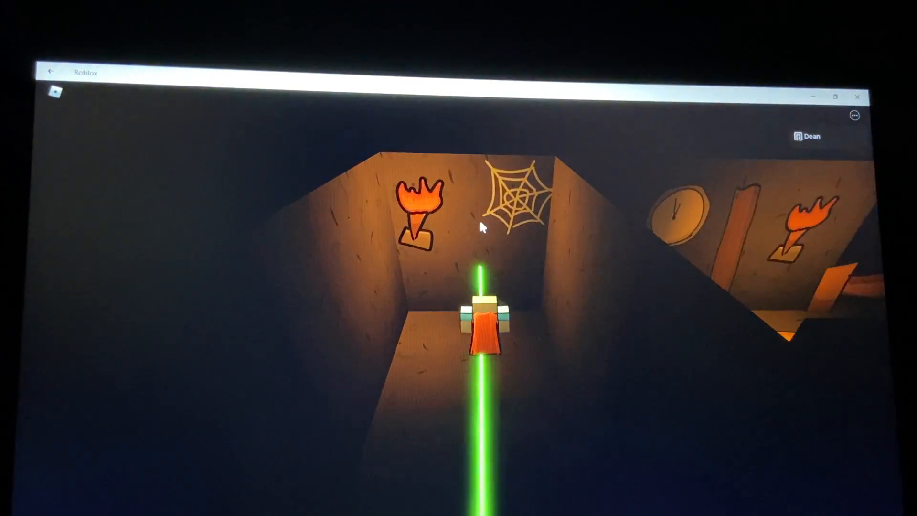
key("s")
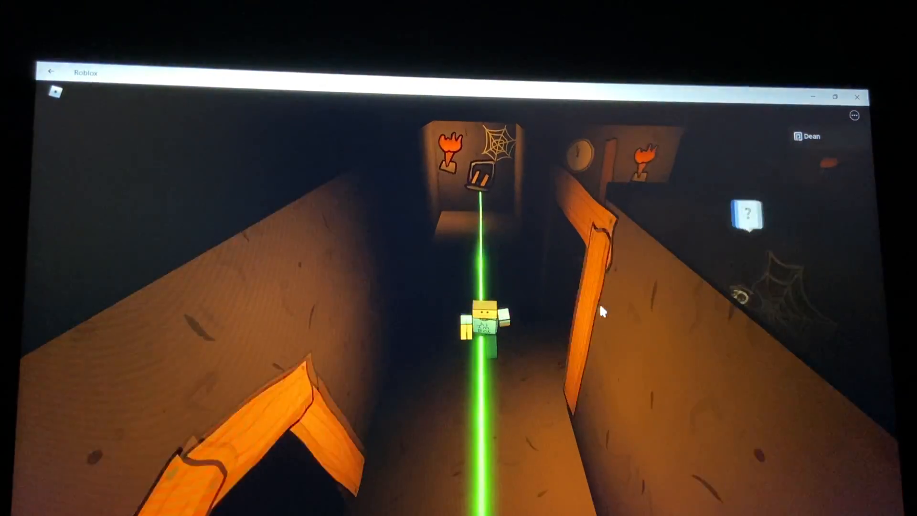
key("w")
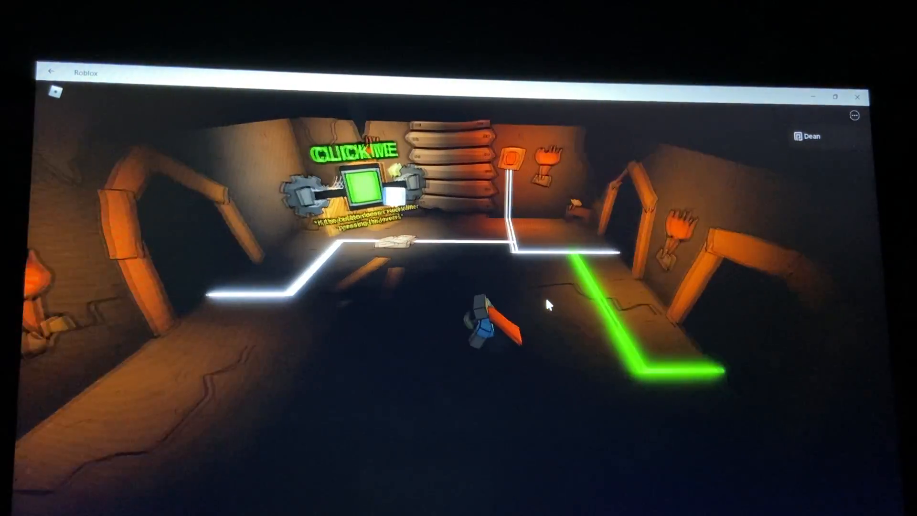
key("w")
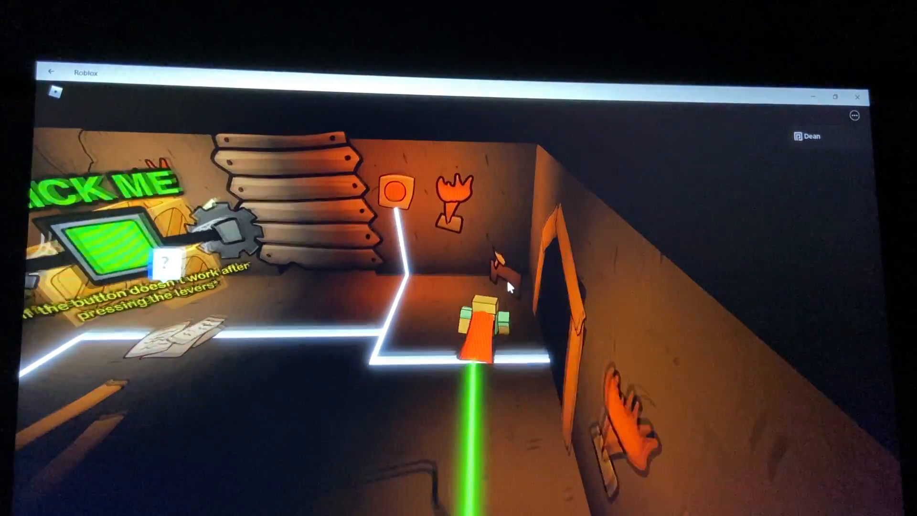
key("w")
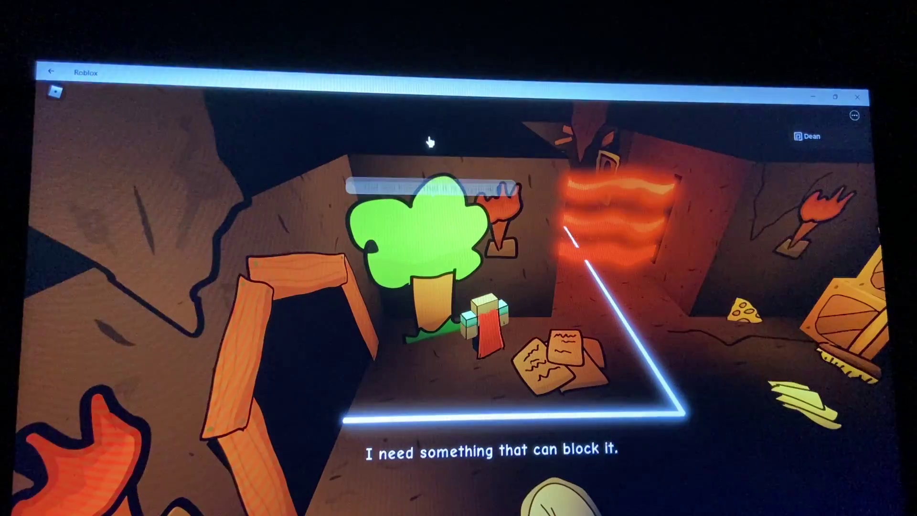
Read the ? hint sign by the tree, circle the crates, and return through the doorway to the CLICK ME room
left_click(438, 135)
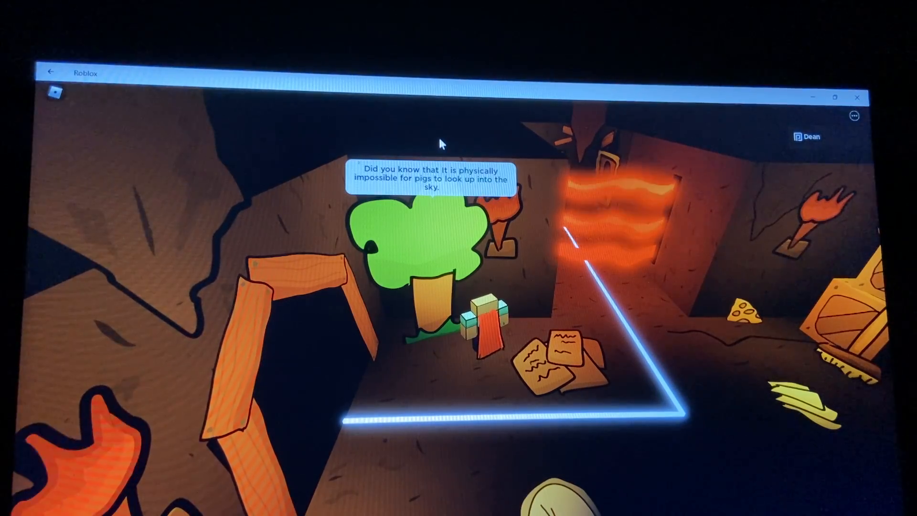
key("s")
key("d")
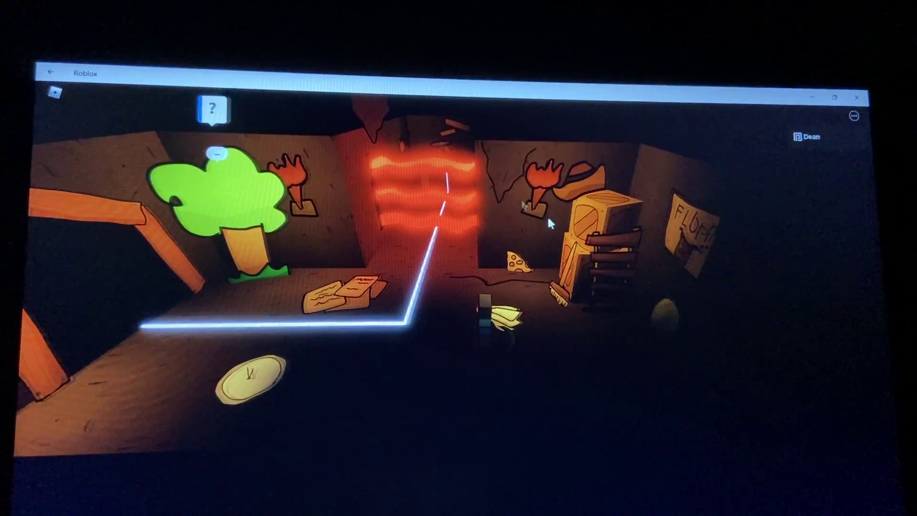
key("d")
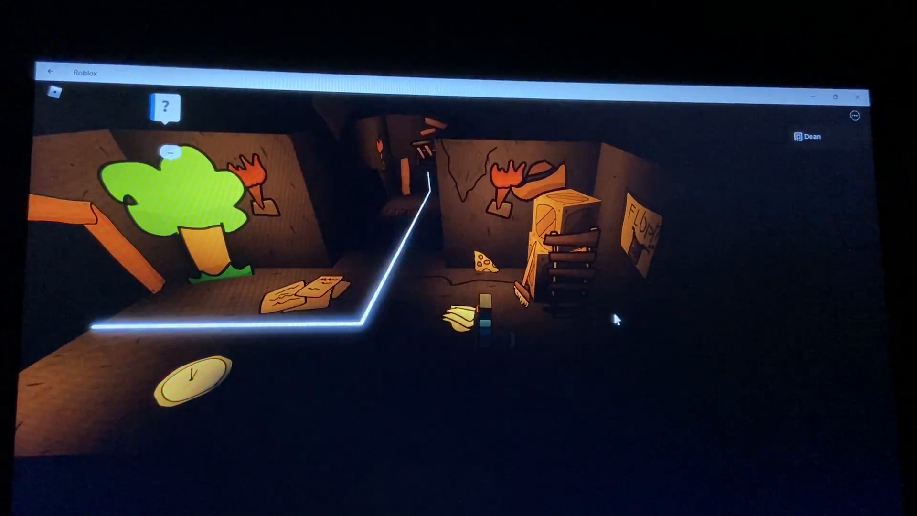
scroll(613, 311, "up", 3)
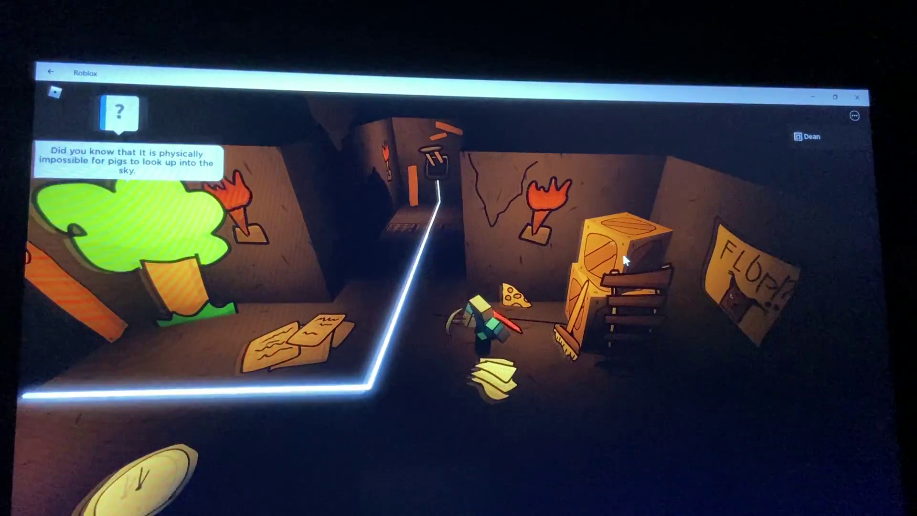
left_click_drag(575, 224, 595, 181)
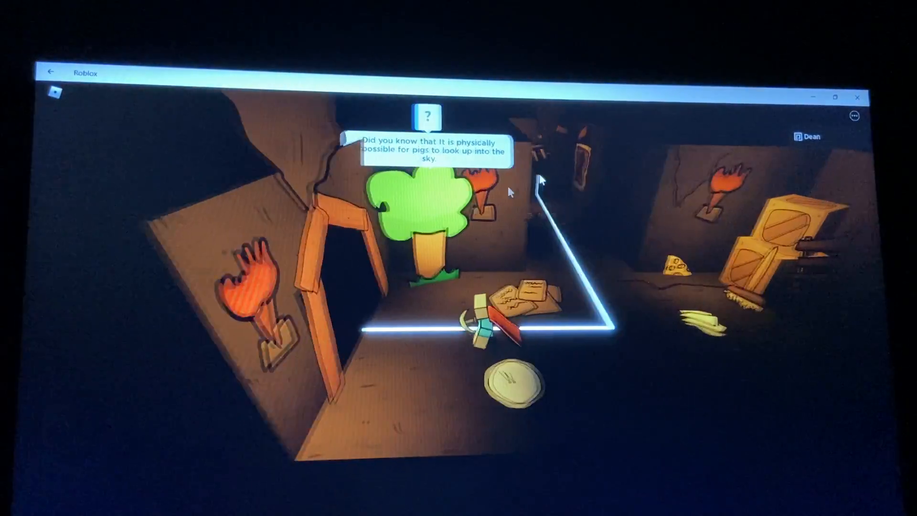
key("w")
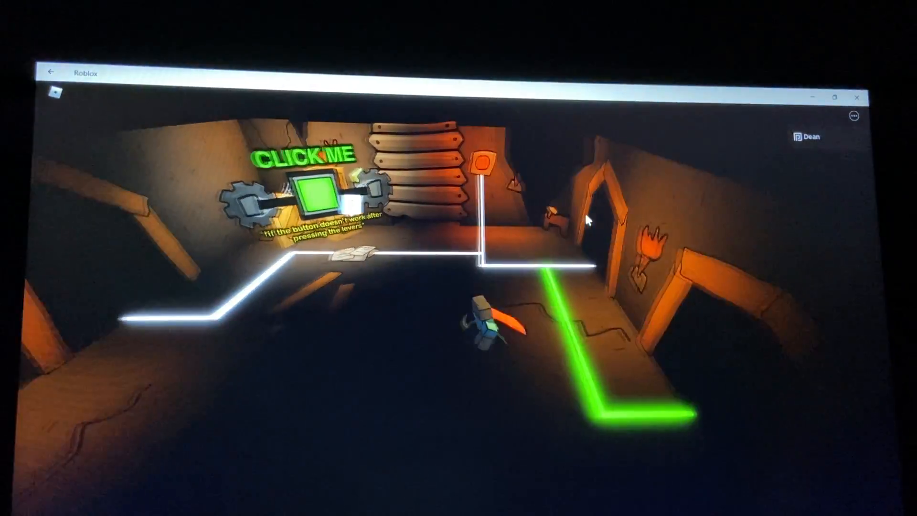
Leave the CLICK ME wall, cross the next room and descend the wooden stairs into the crate room
key("s")
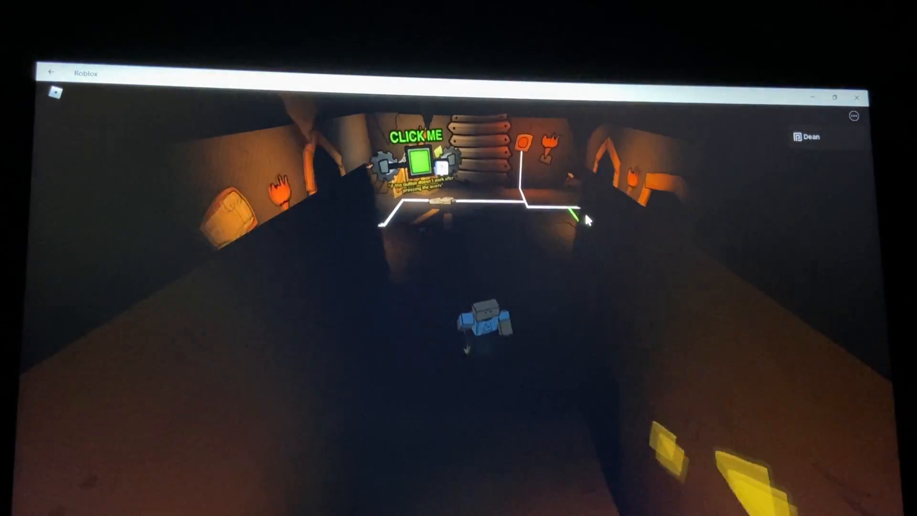
key("s")
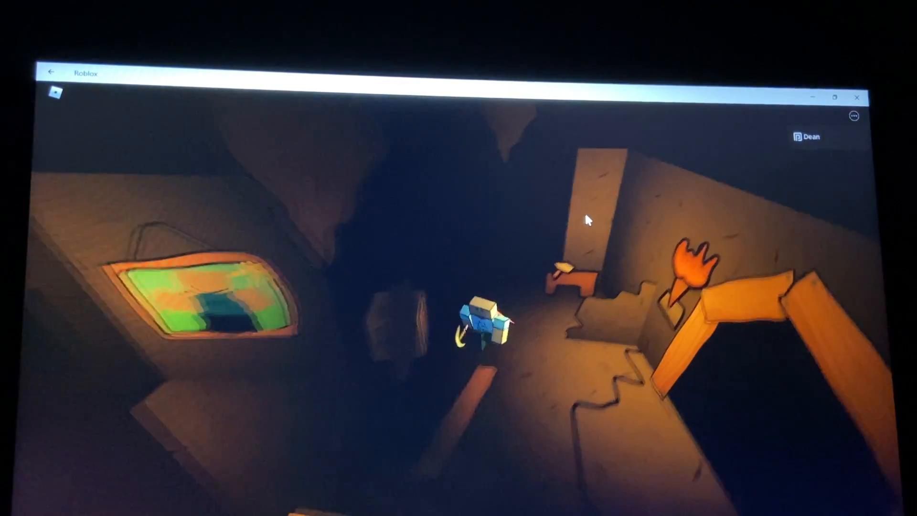
key("s")
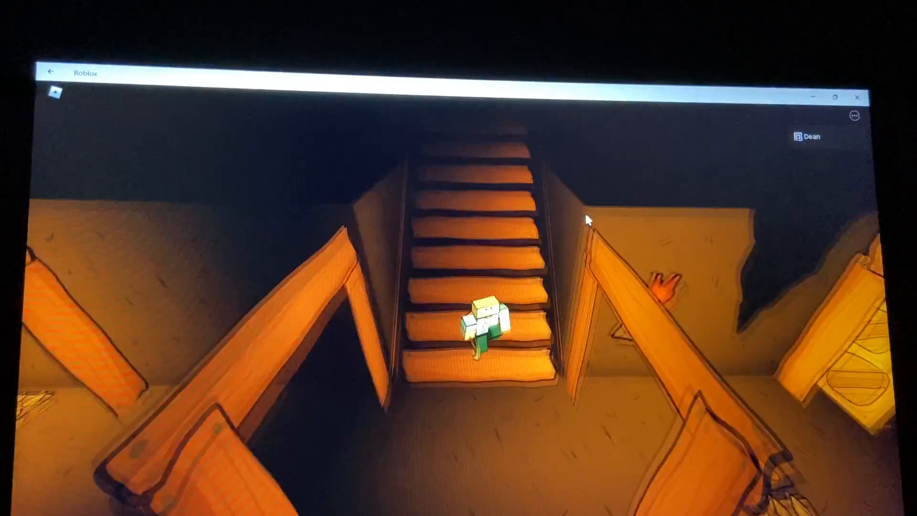
key("s")
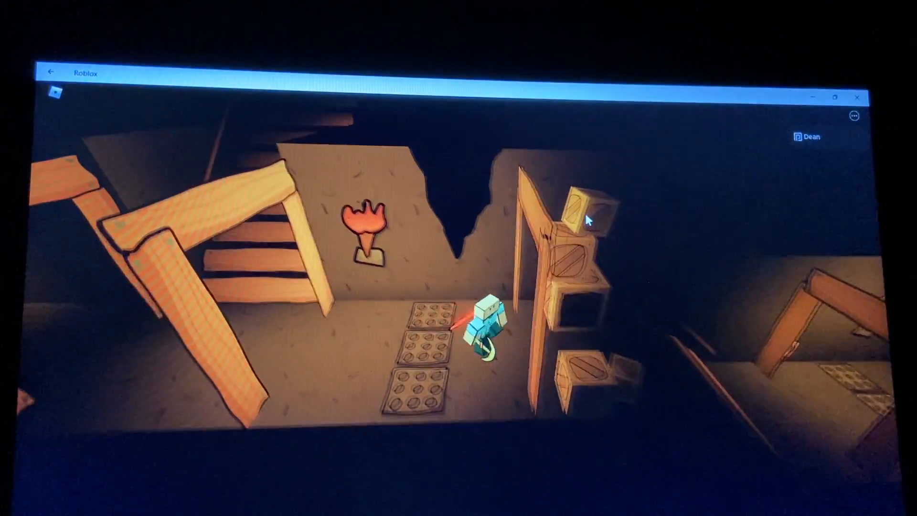
key("s")
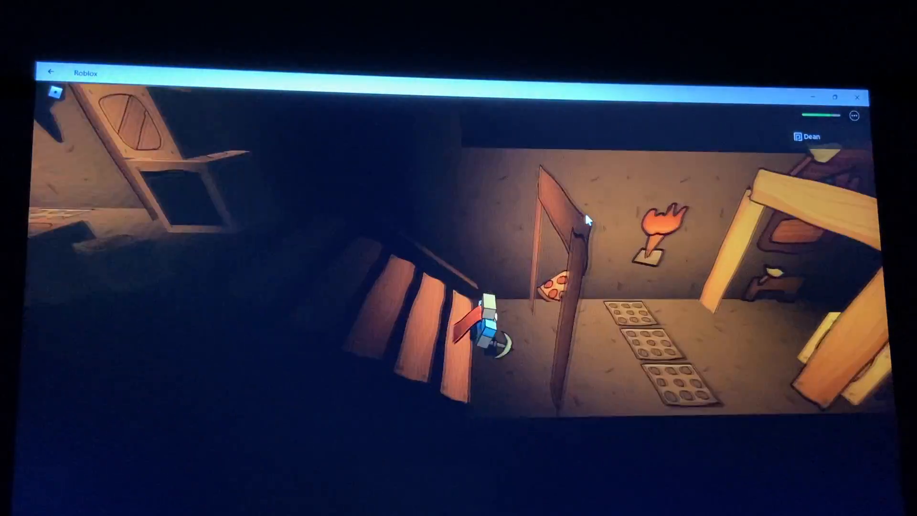
Go through the doorway into the torch room and smash the crates to reveal a pickup
key("w")
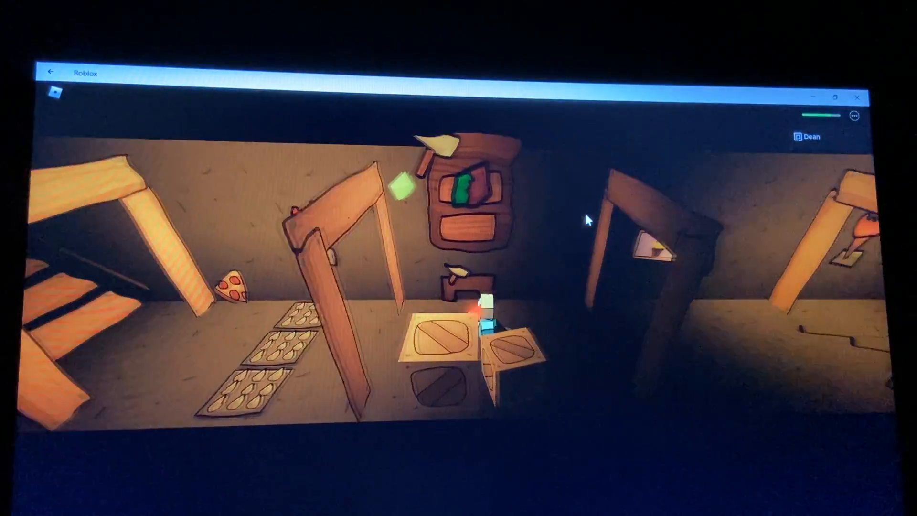
key("d")
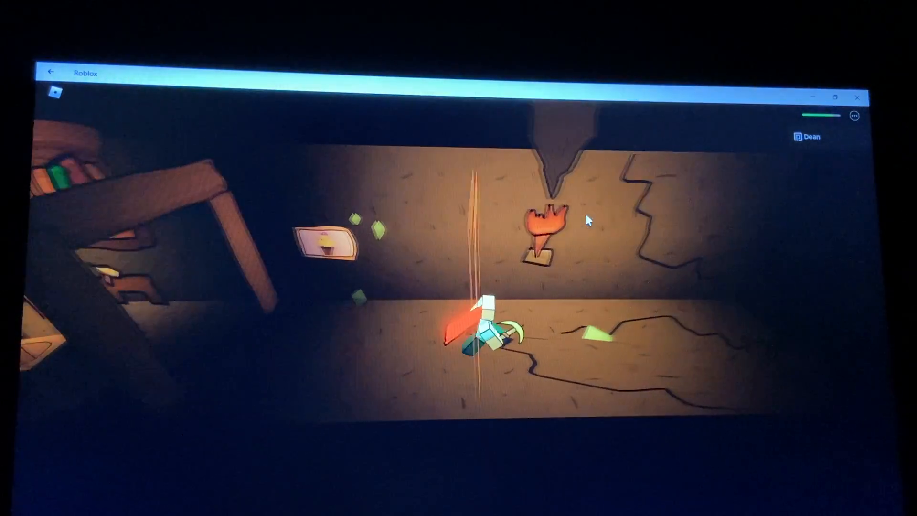
key("w")
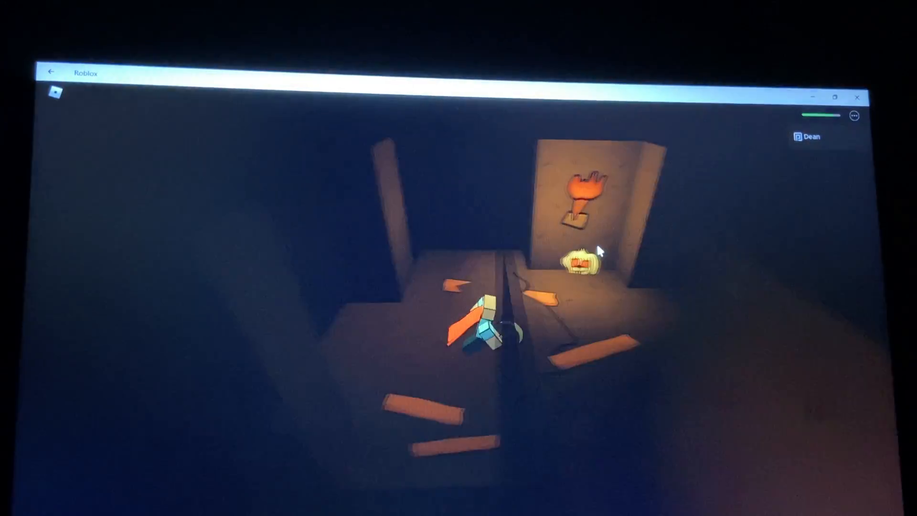
Walk the length of the narrow dark corridor to the lit area with flame drawings
key("w")
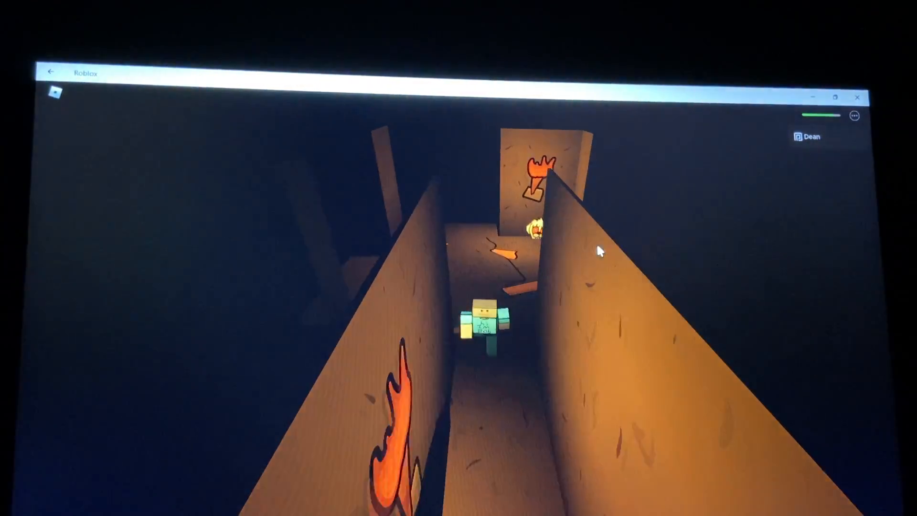
key("w")
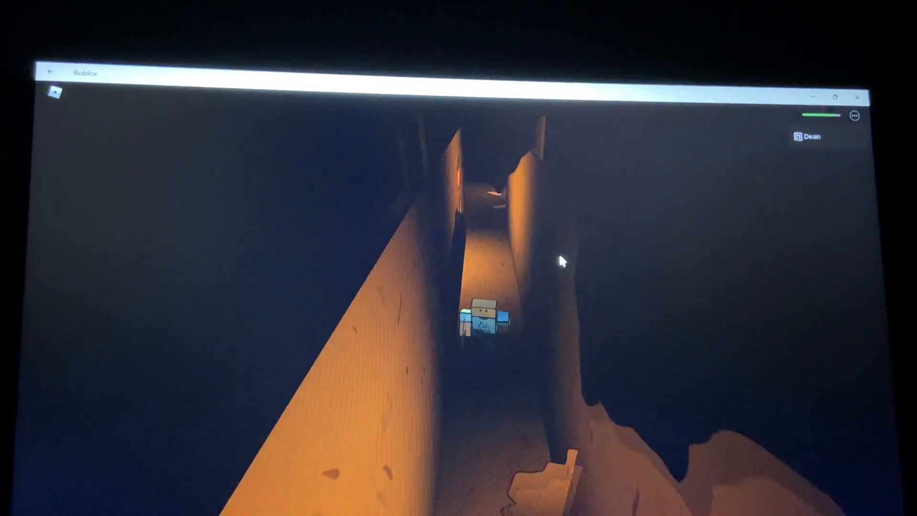
key("w")
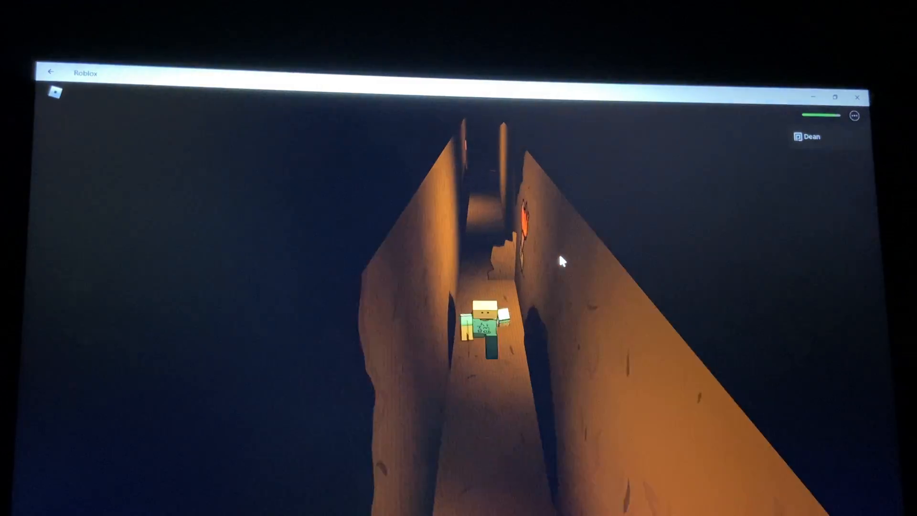
key("w")
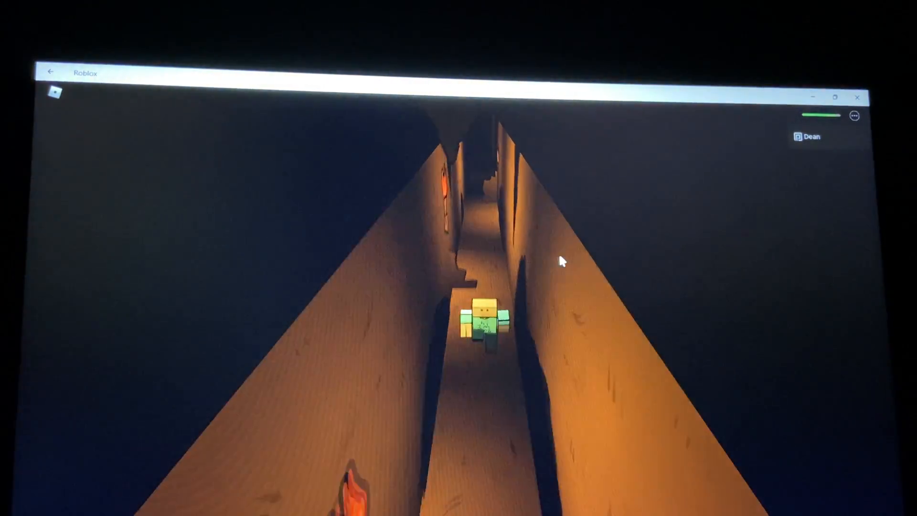
key("w")
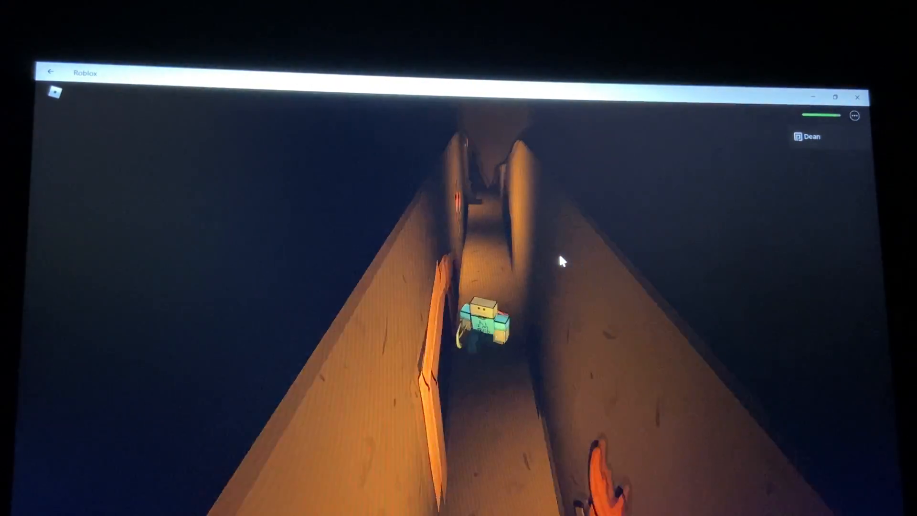
key("w")
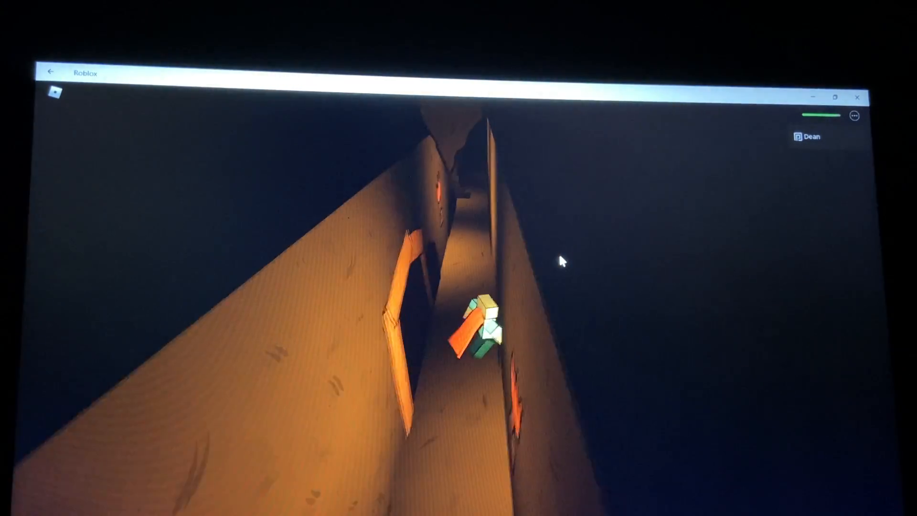
key("w")
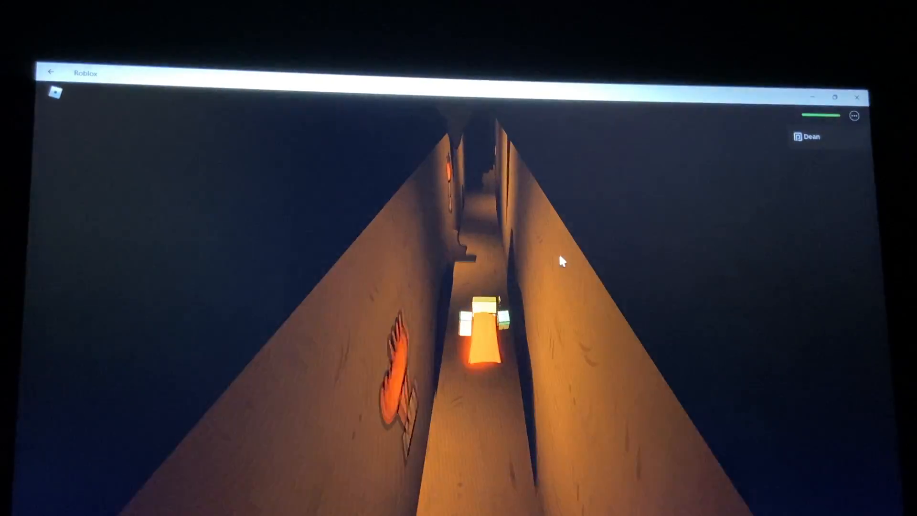
key("w")
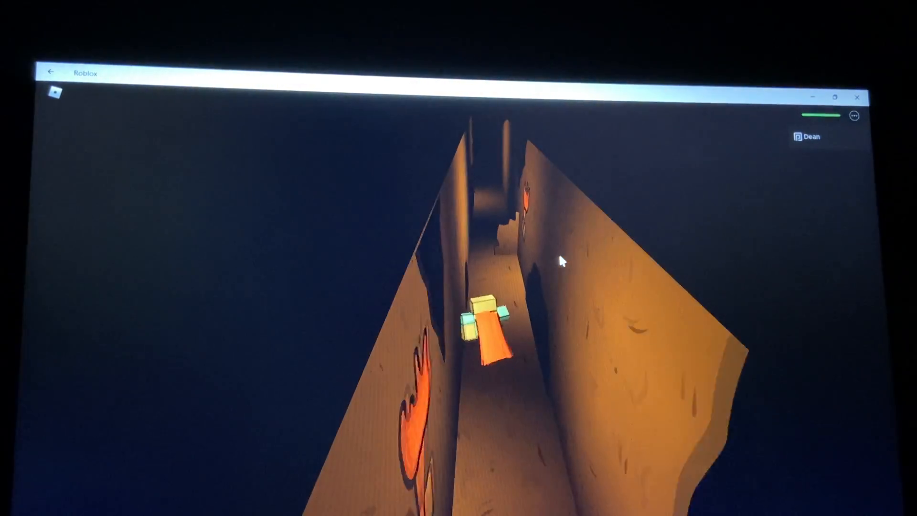
key("w")
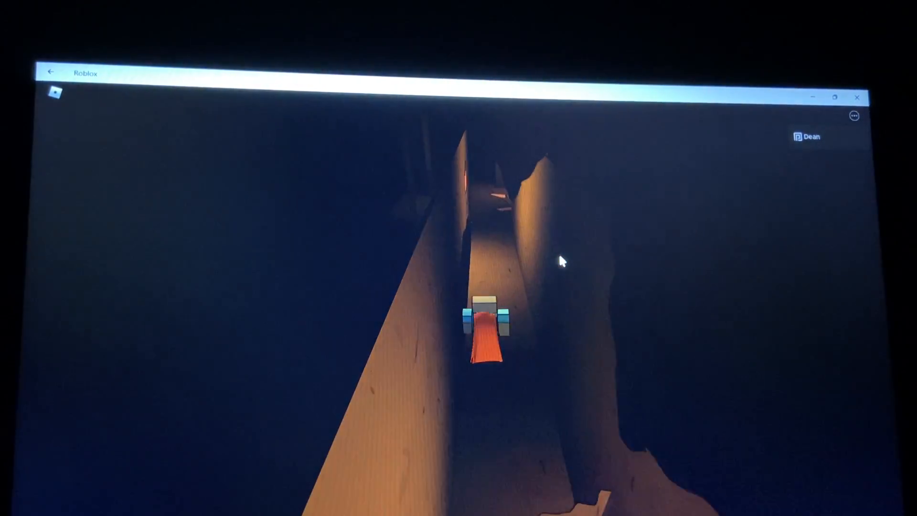
key("w")
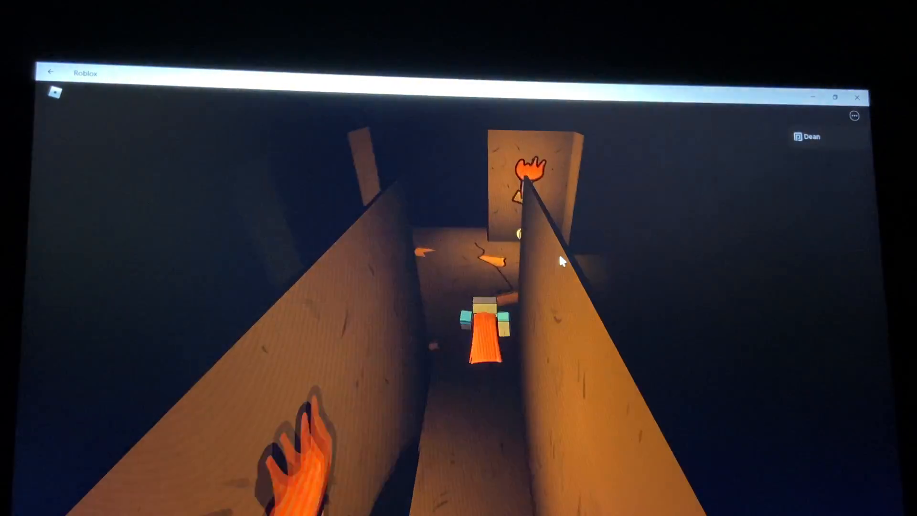
Drop off the corridor edge onto the lower cave platform and follow it past the poster into the hallway
key("w")
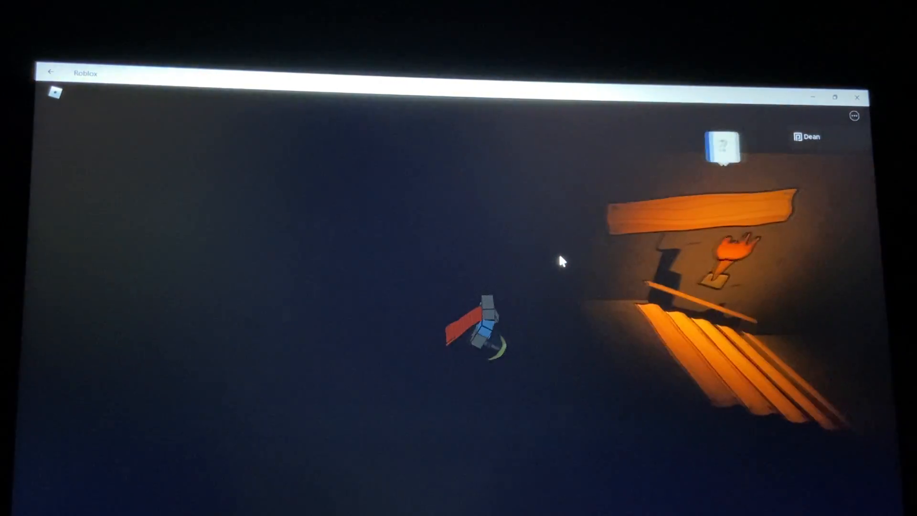
key("w")
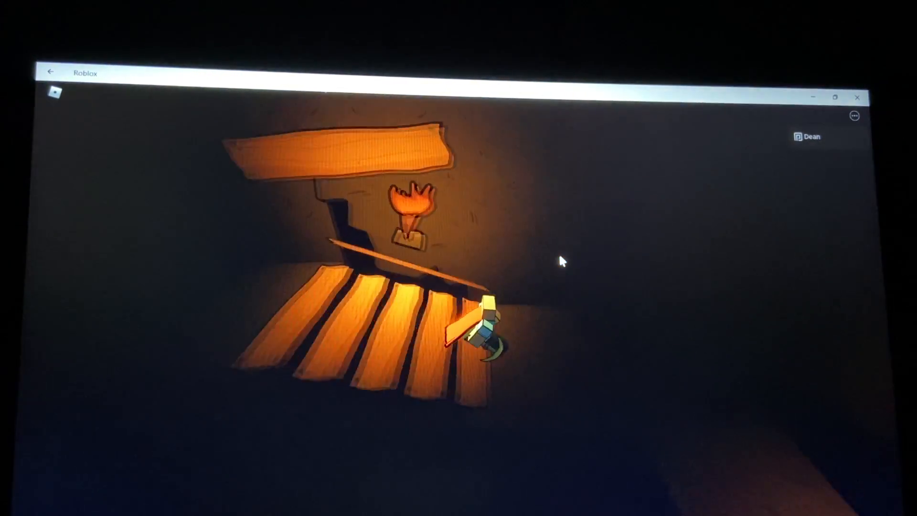
key("w")
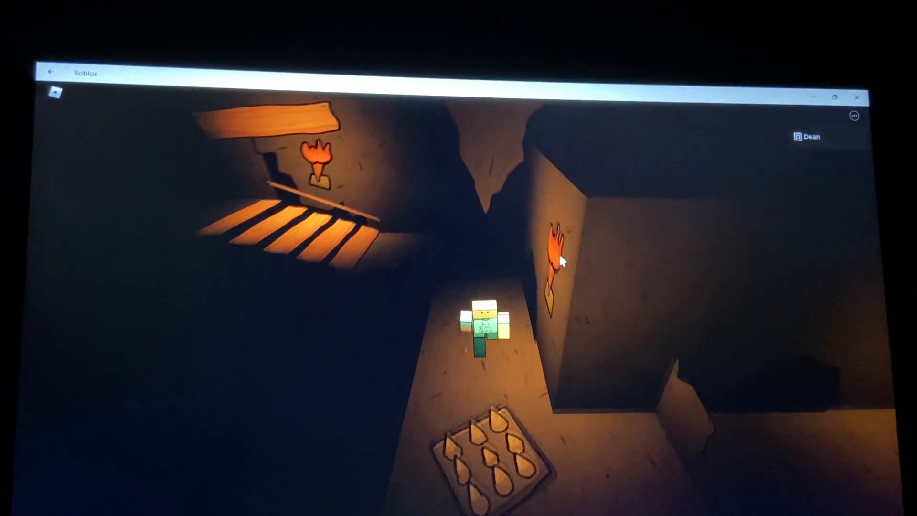
key("w")
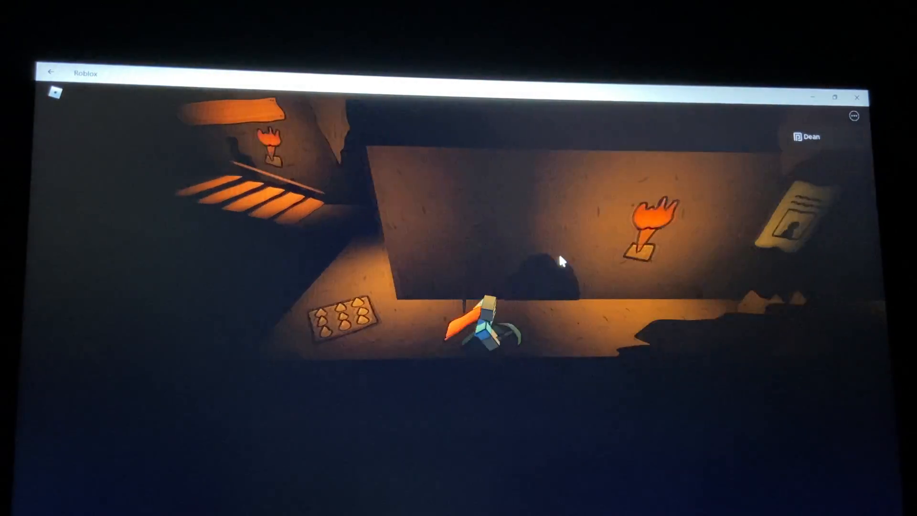
key("w")
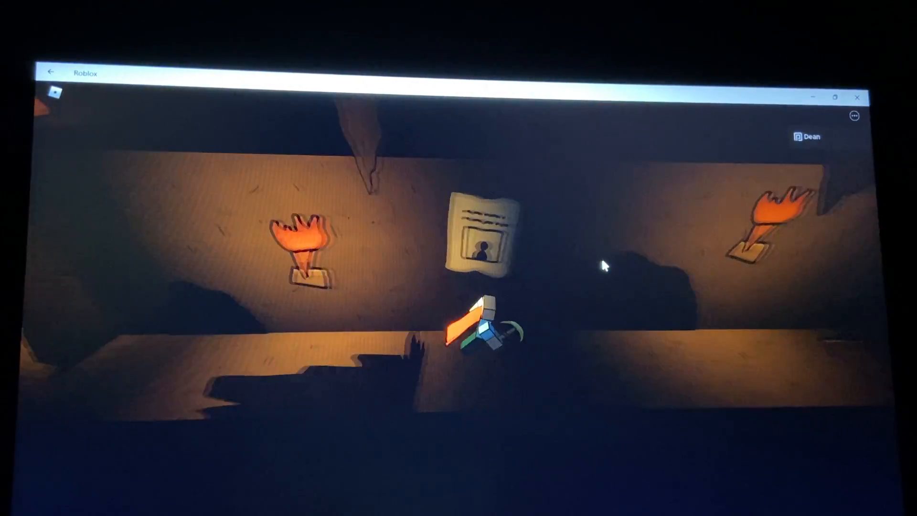
key("d")
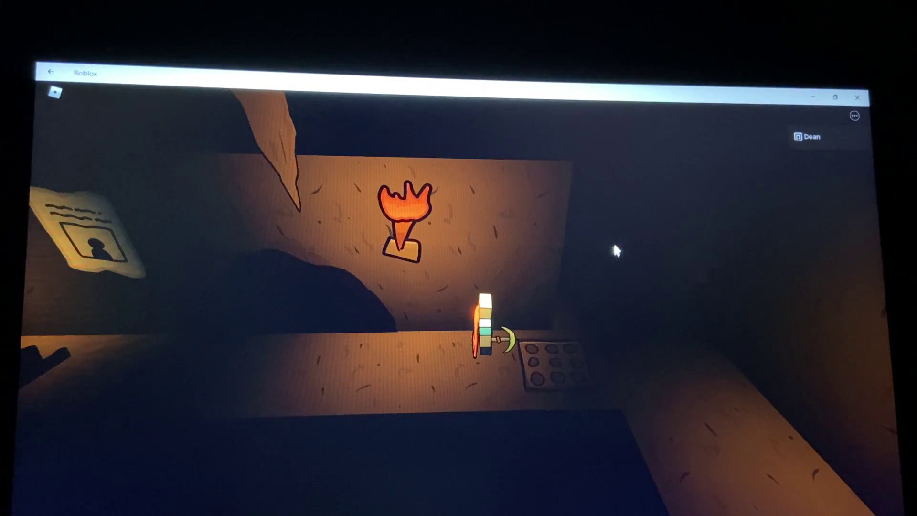
key("w")
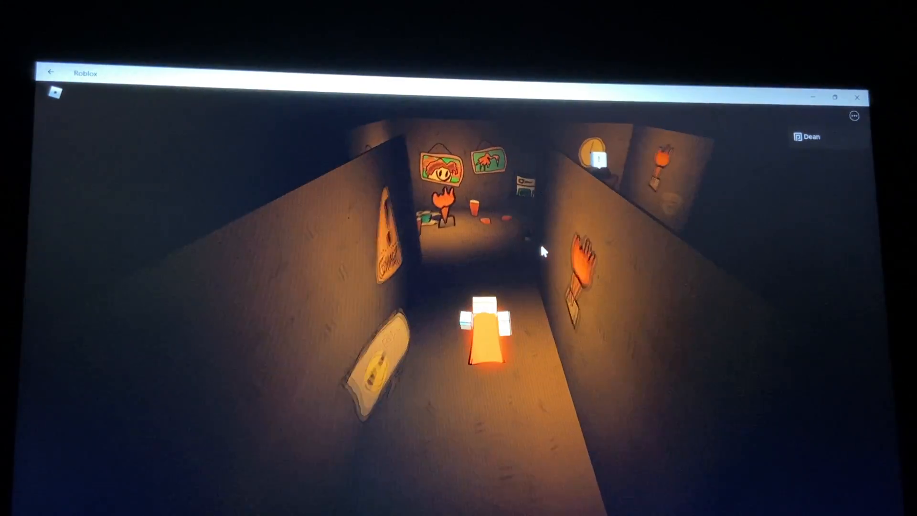
Enter the hideout room to earn the Secret Hideout badge and meet the hat-seeking figure
key("w")
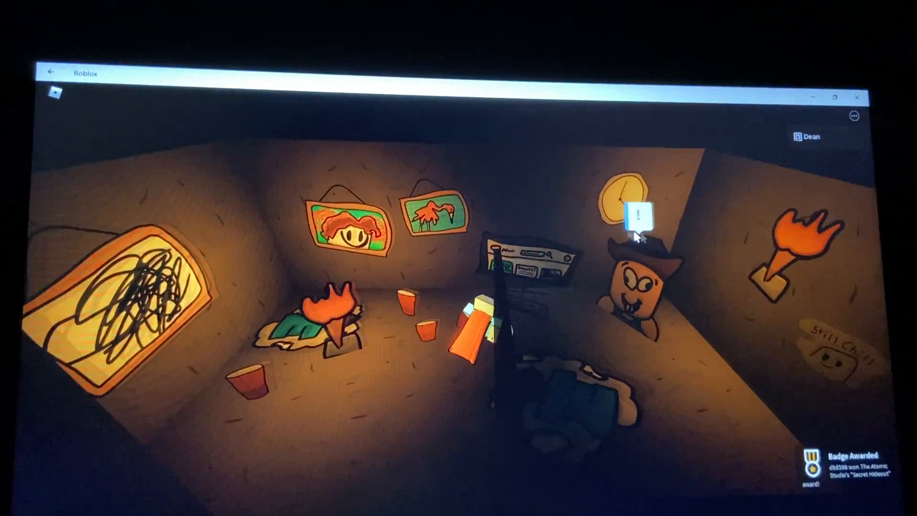
key("w")
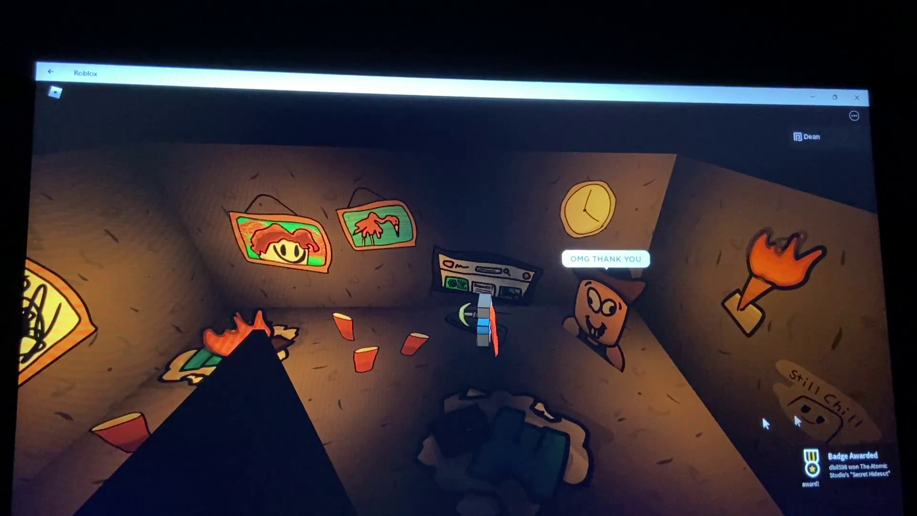
left_click_drag(678, 380, 342, 269)
Walk back along the cave corridor and platform to the foot of the wooden stairs
key("s")
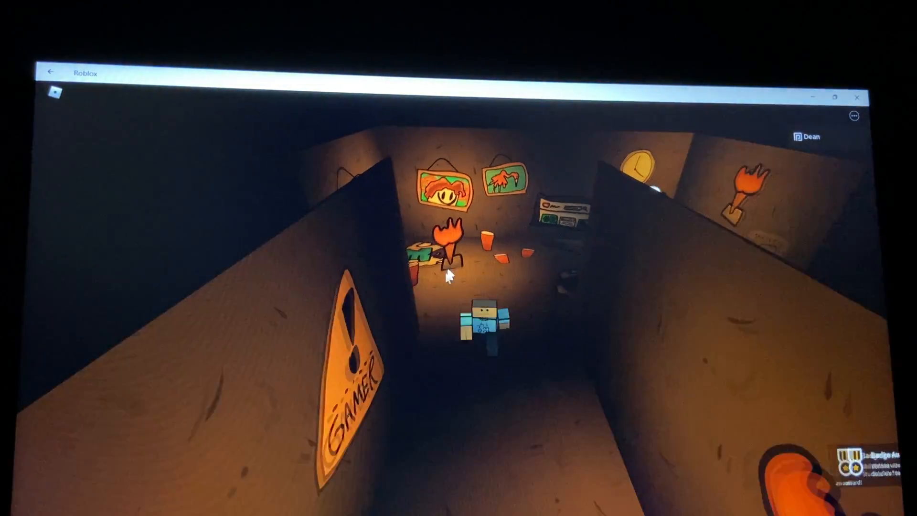
key("d")
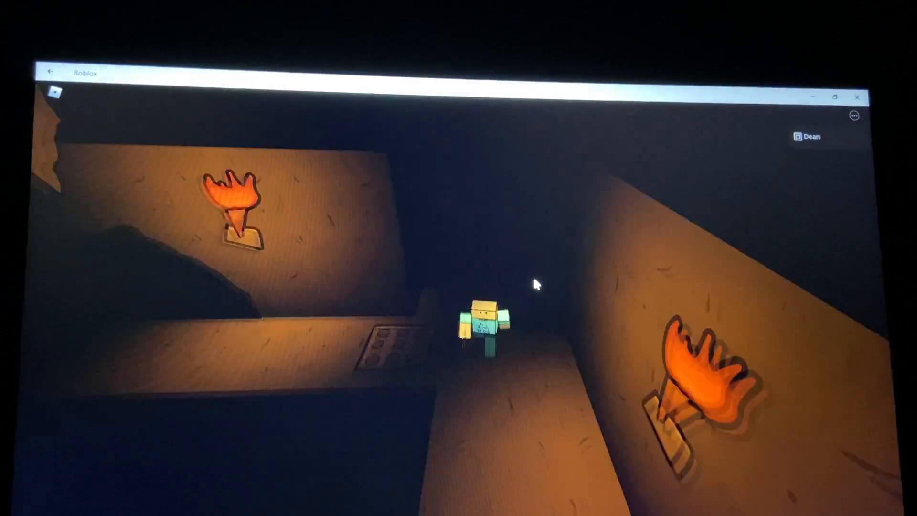
key("d")
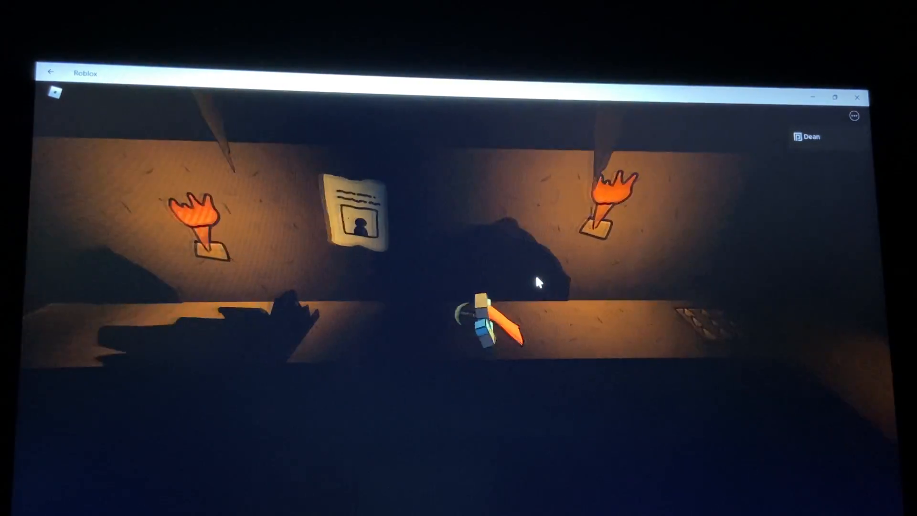
key("a")
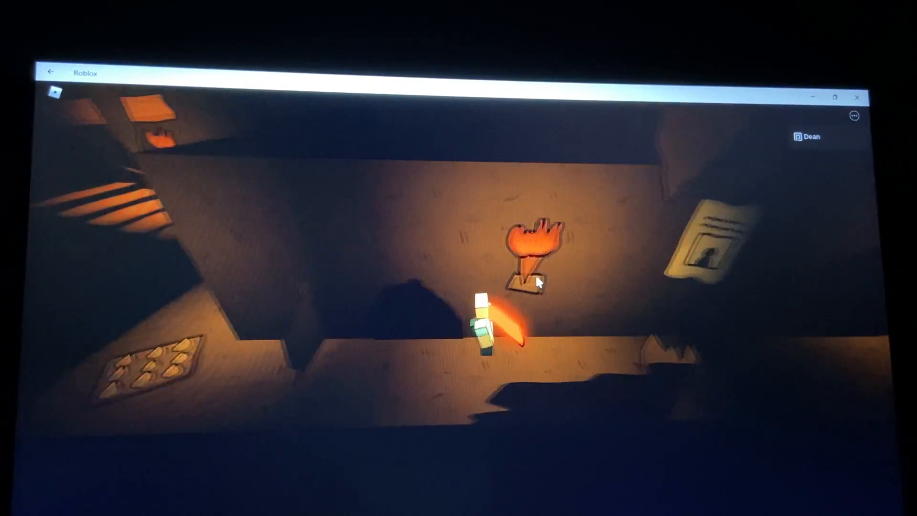
key("w")
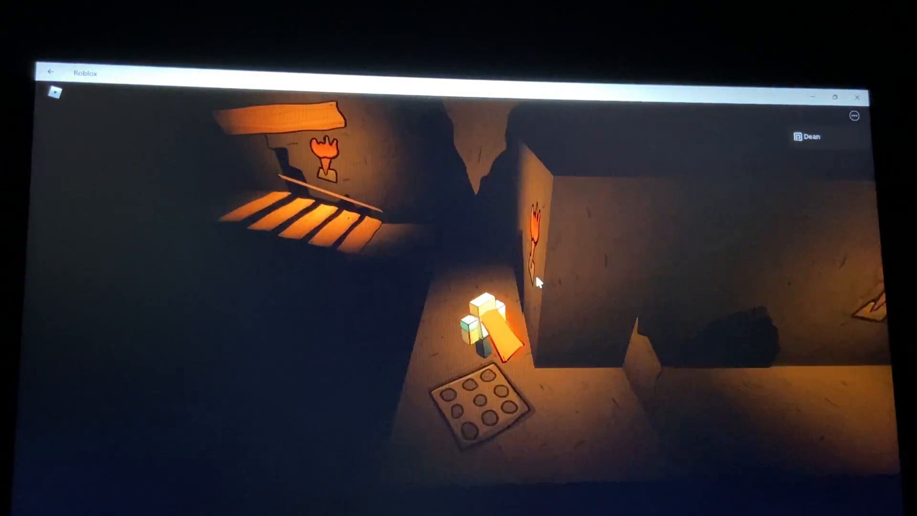
key("a")
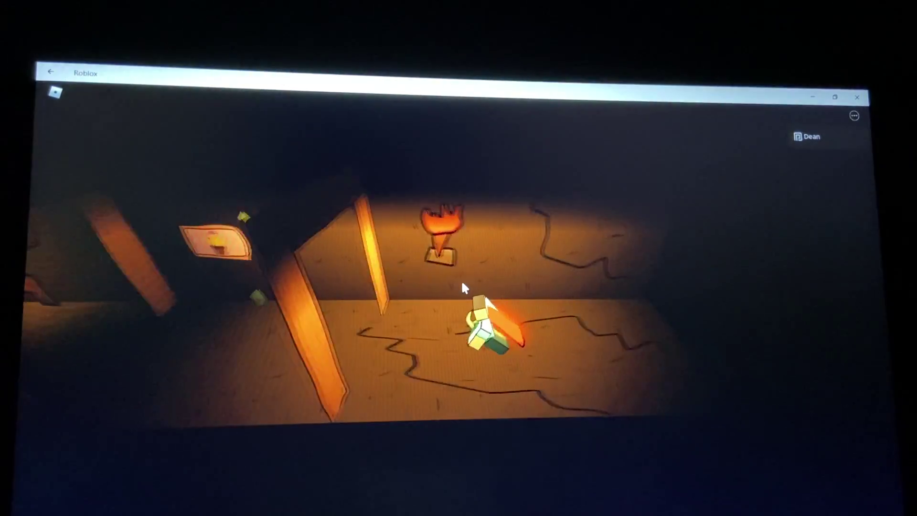
key("w")
key("w")
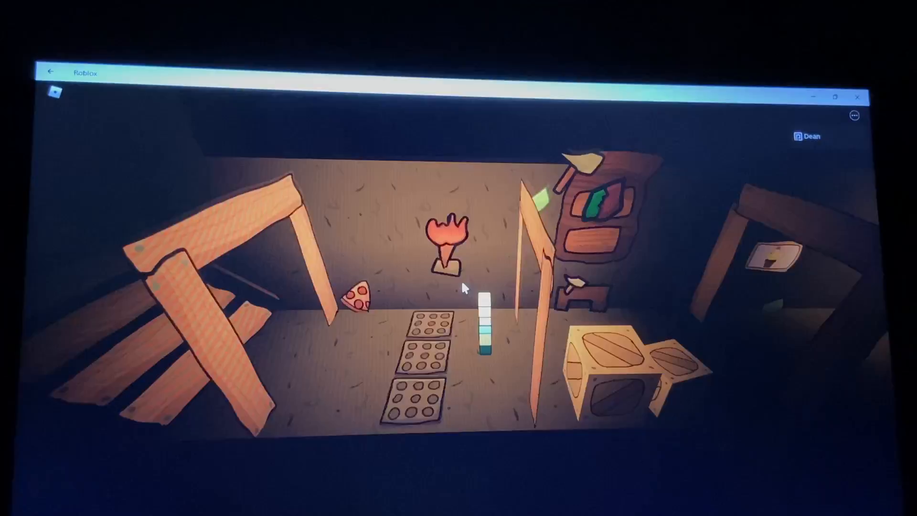
Enter the pumpkin room, respawn, and walk into the room with the spike trays
key("a")
key("w")
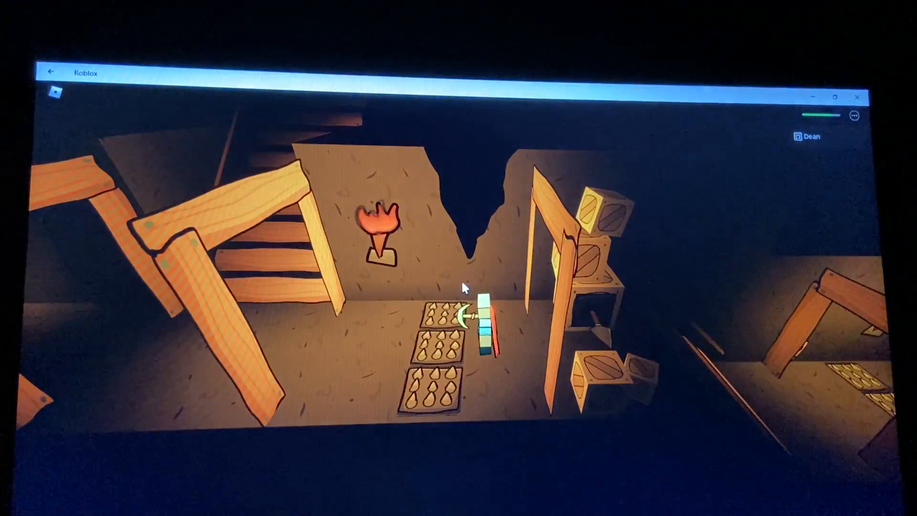
key("s")
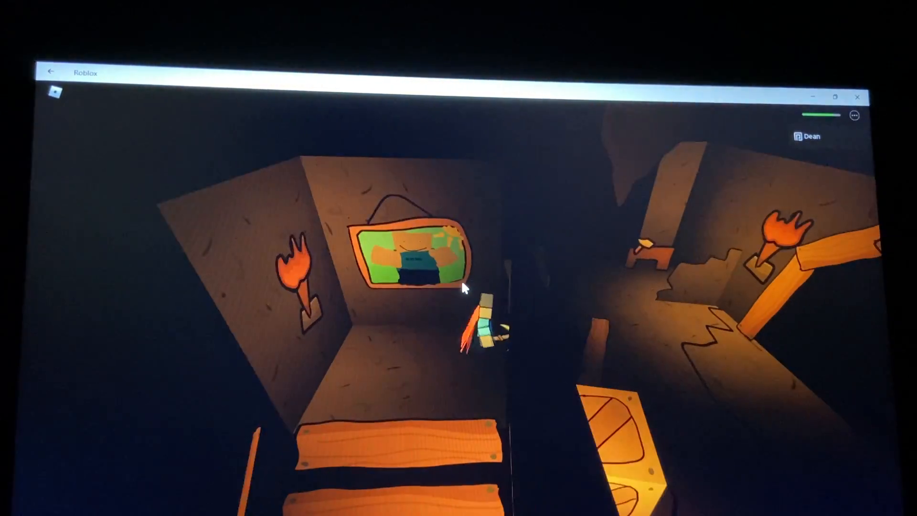
Cross the crate rooms past the tables and torch room, heading left toward the stairs
key("a")
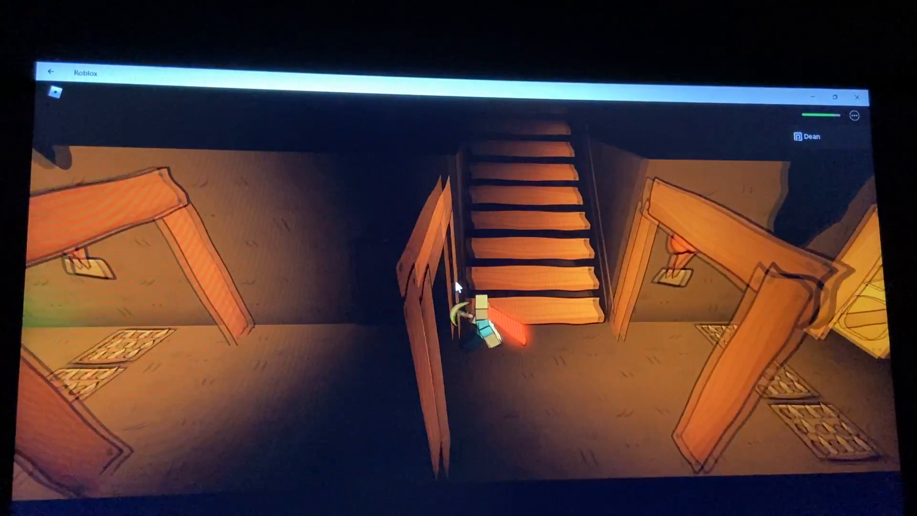
key("a")
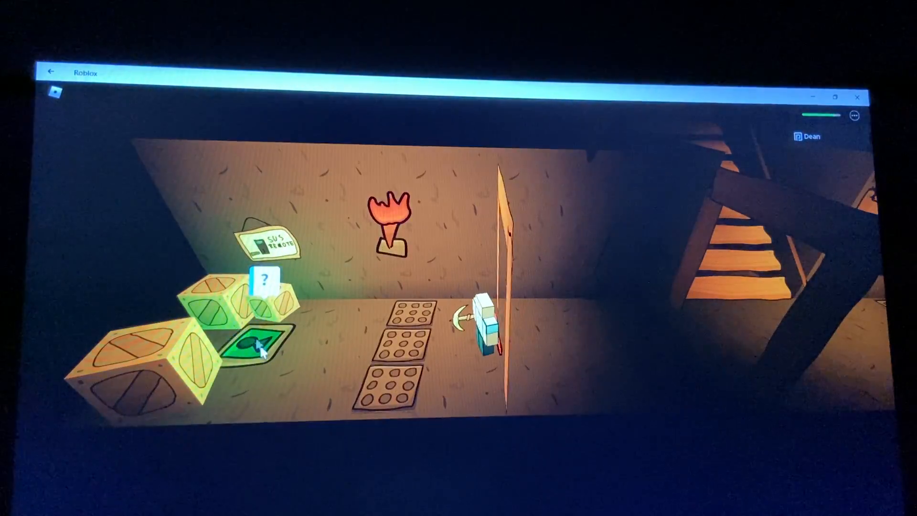
key("w")
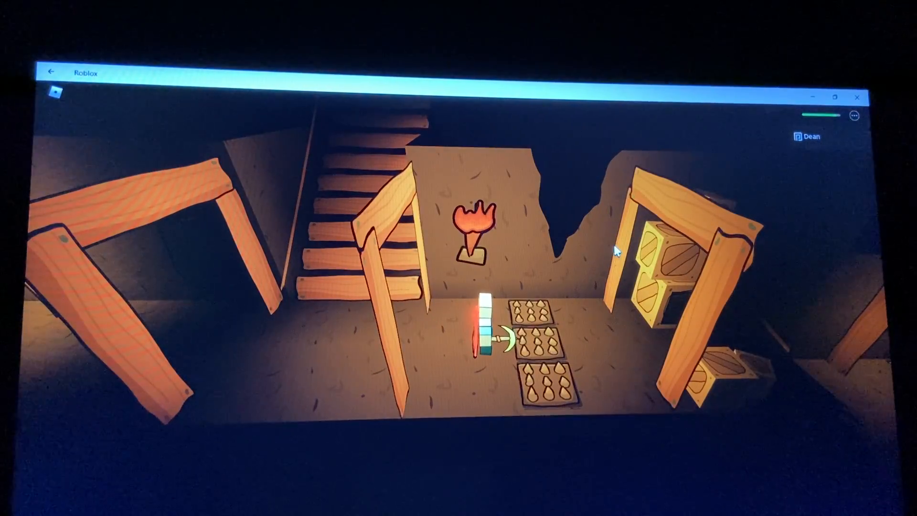
key("w")
key("w")
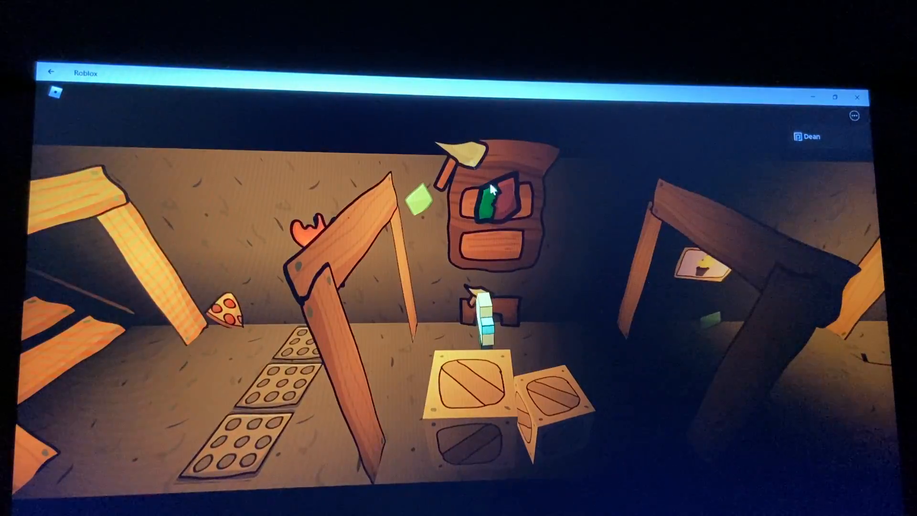
key("a")
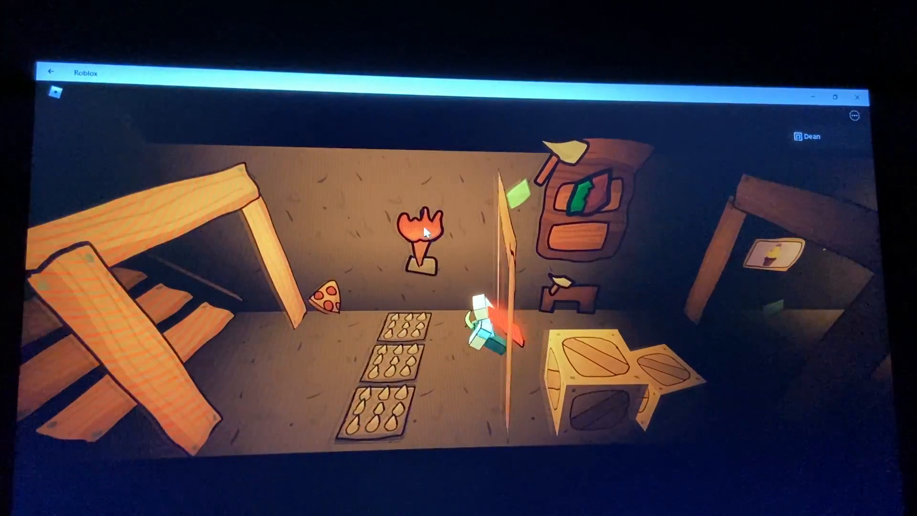
key("a")
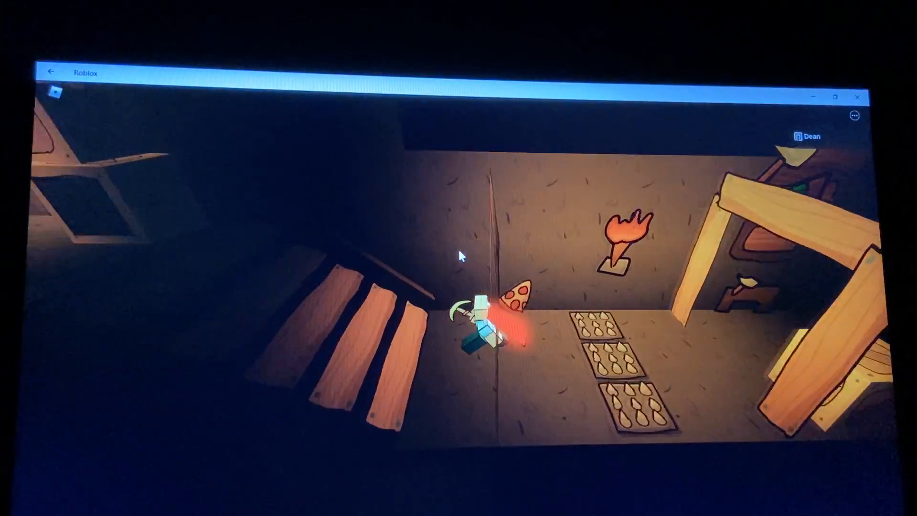
key("a")
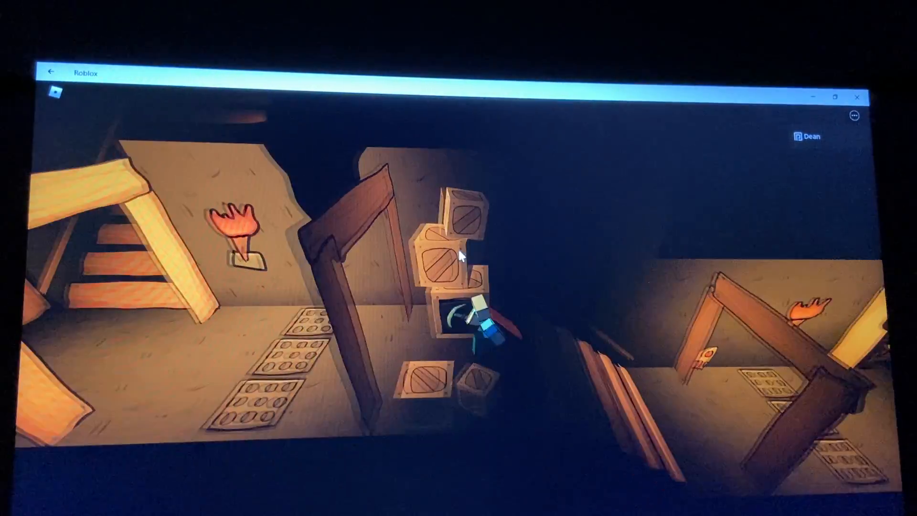
key("a")
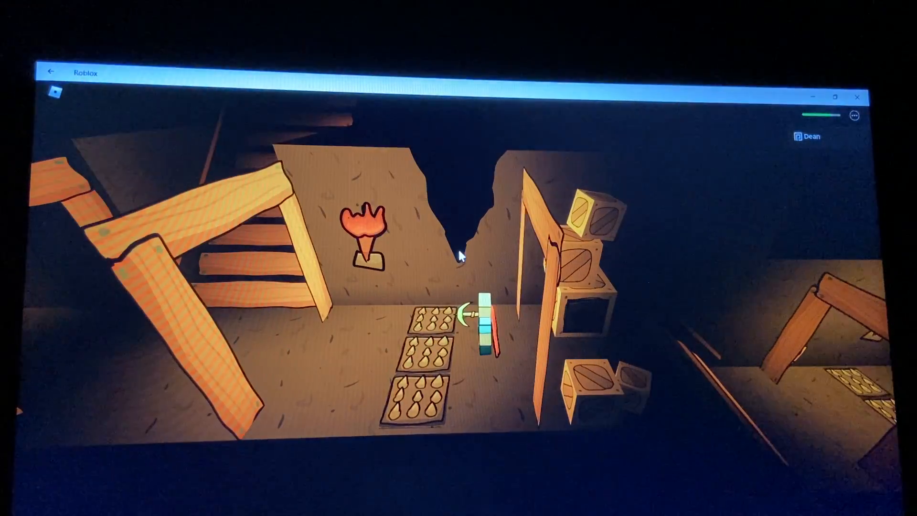
key("a")
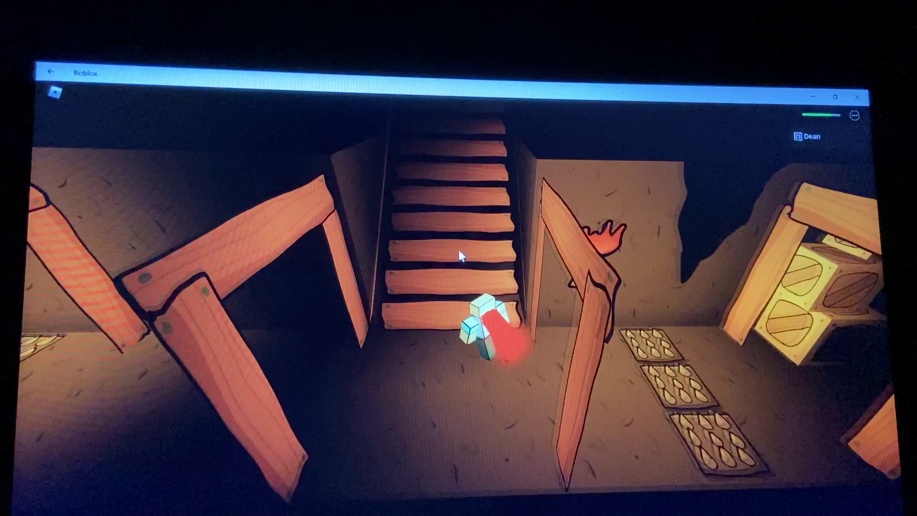
Climb the stairs to the landing and go through the hole in the wall into the dark cave corridor
key("w")
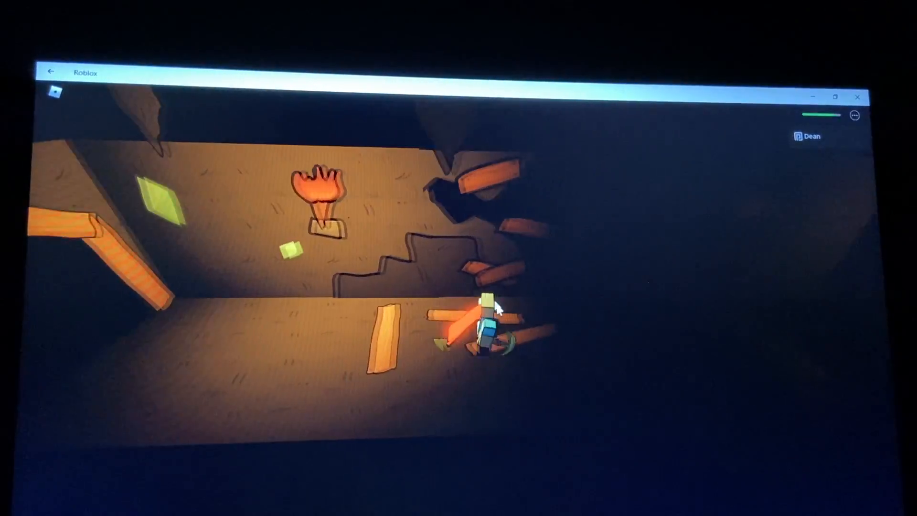
key("d")
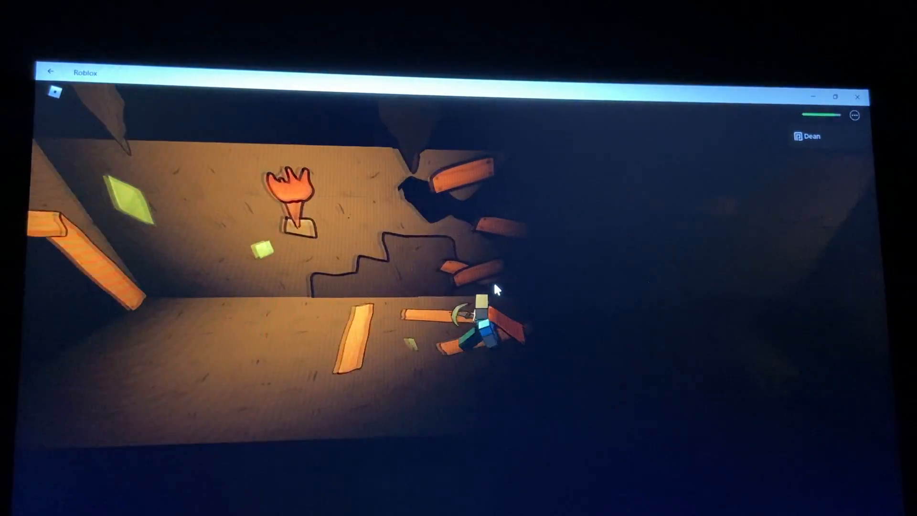
key("d")
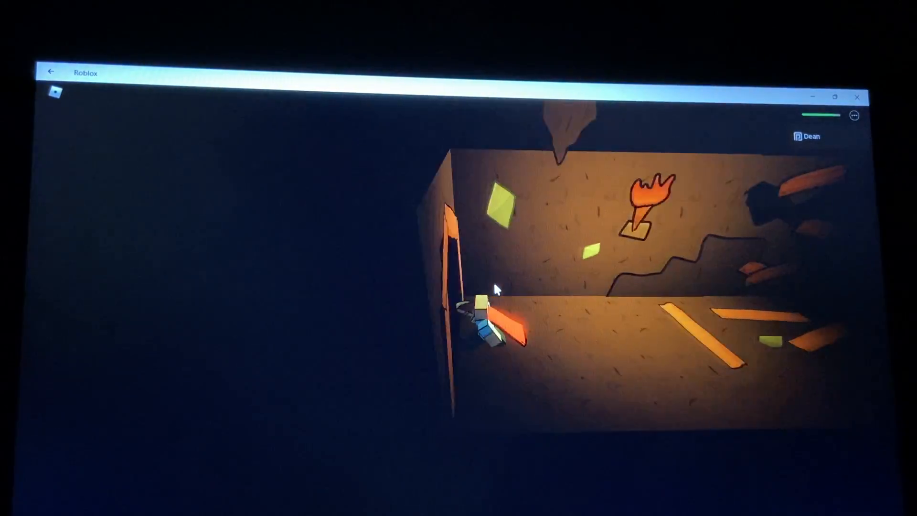
key("w")
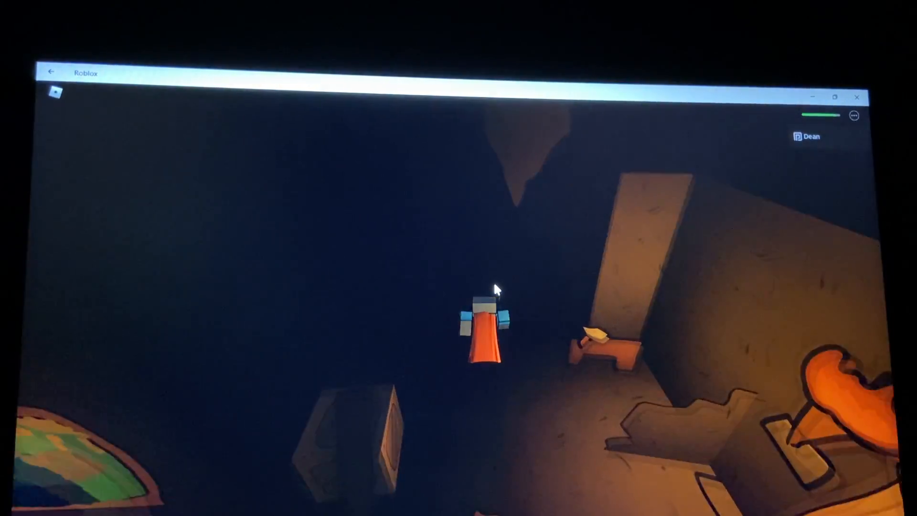
Follow the glowing path through the tree room into the corridor and flip the stool switch so the path turns green
key("w")
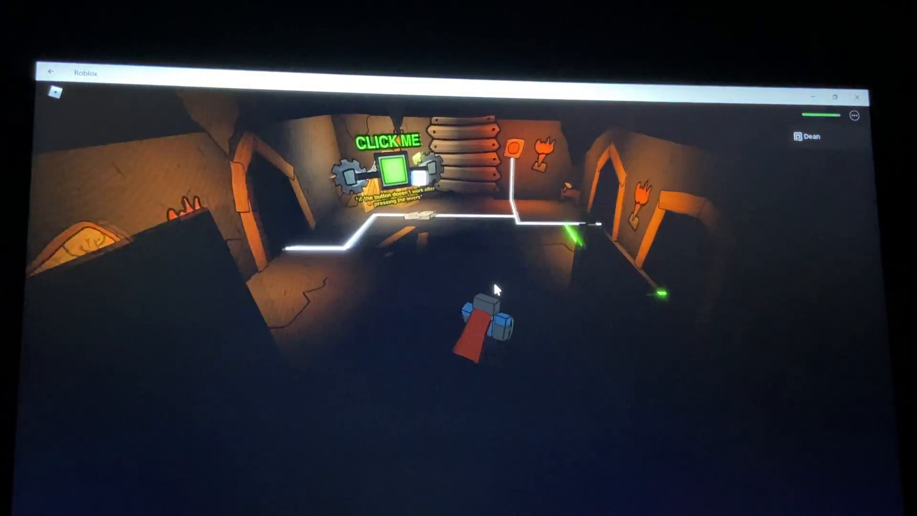
key("w")
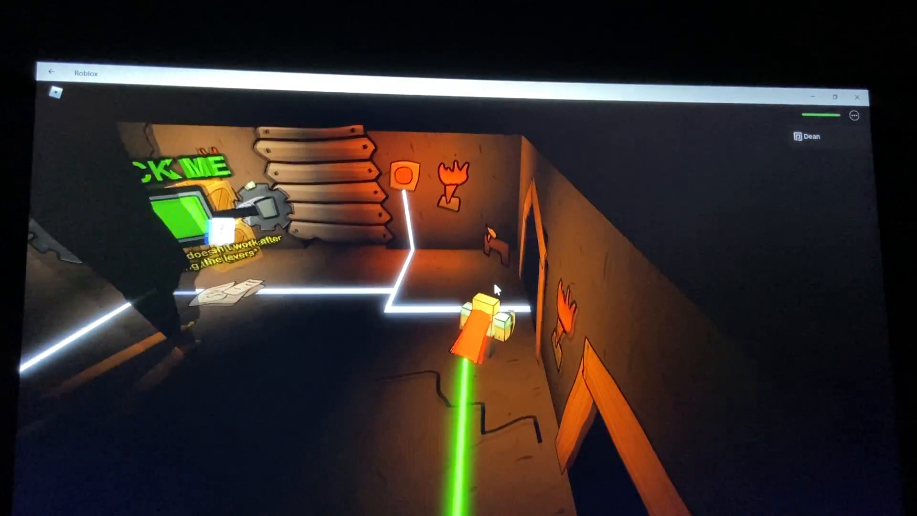
key("w")
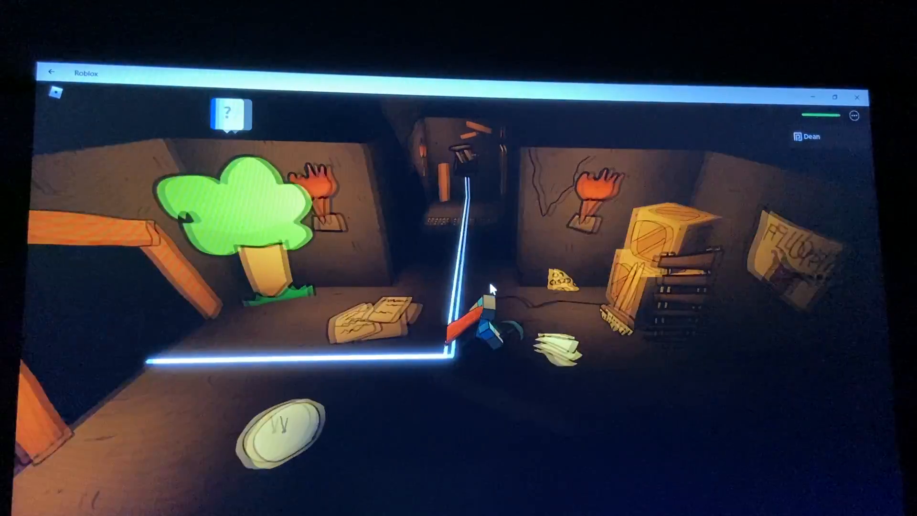
key("w")
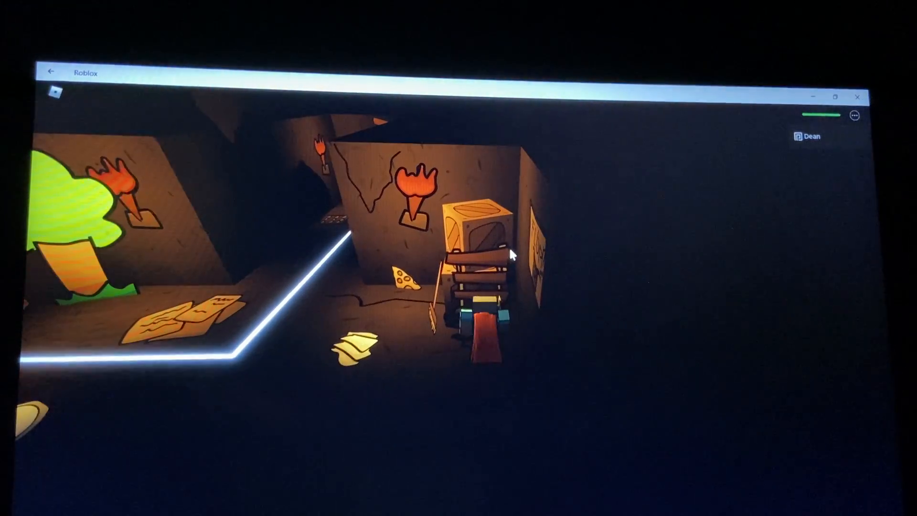
key("s")
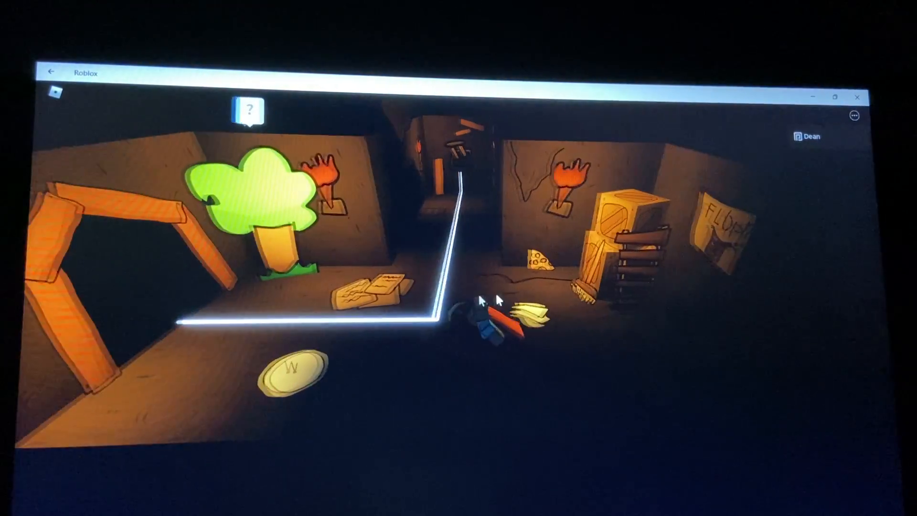
key("w")
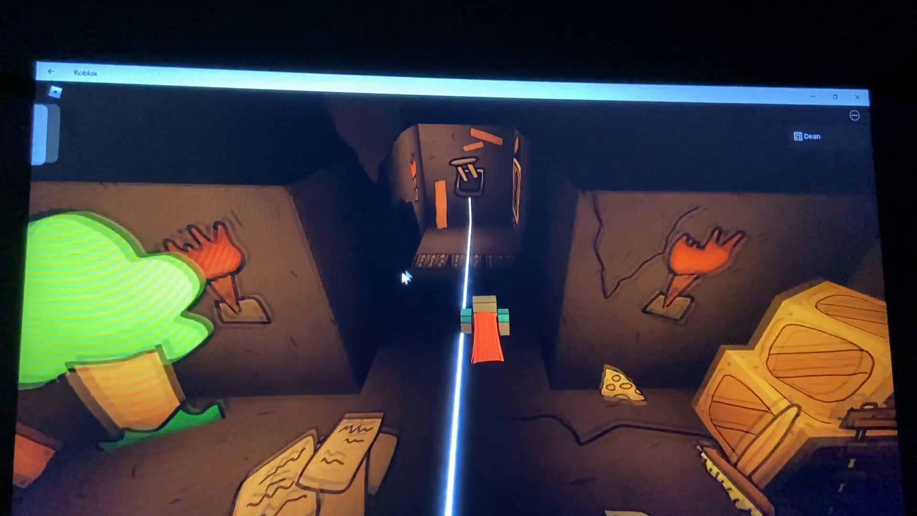
key("w")
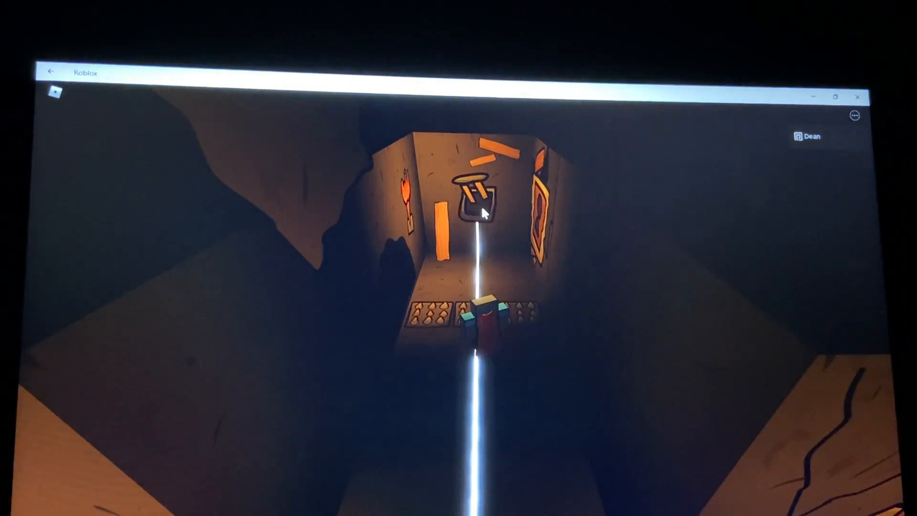
key("w")
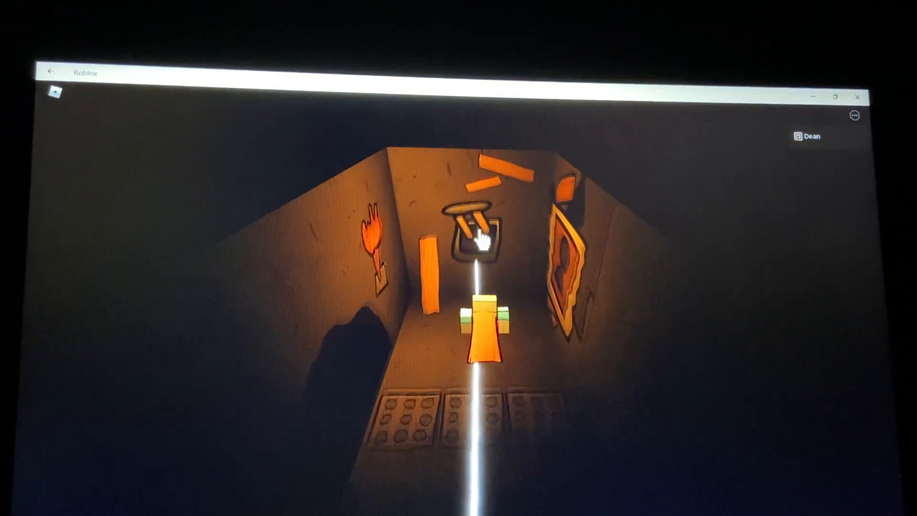
left_click(484, 240)
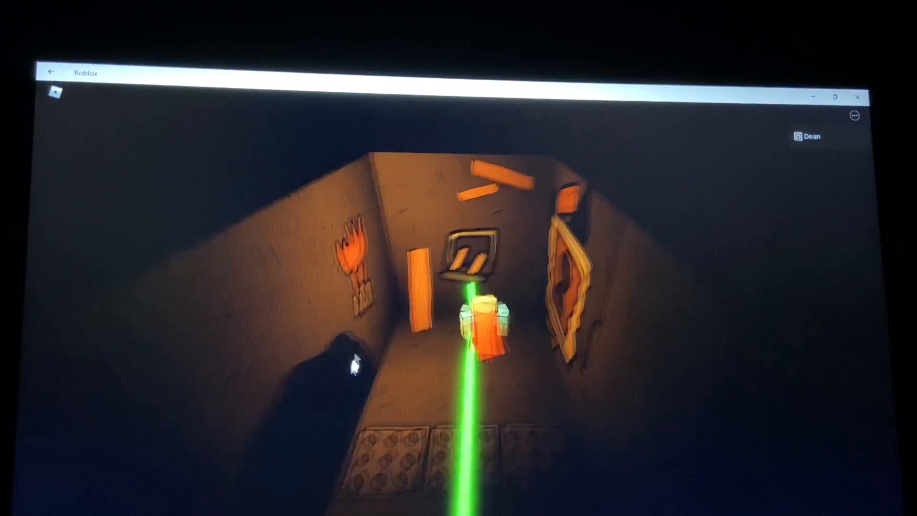
Return through the tree room to the CLICK ME room and look around it toward another corridor
mouse_move(570, 239)
left_mouse_down()
mouse_move(516, 294)
mouse_move(524, 275)
left_mouse_up()
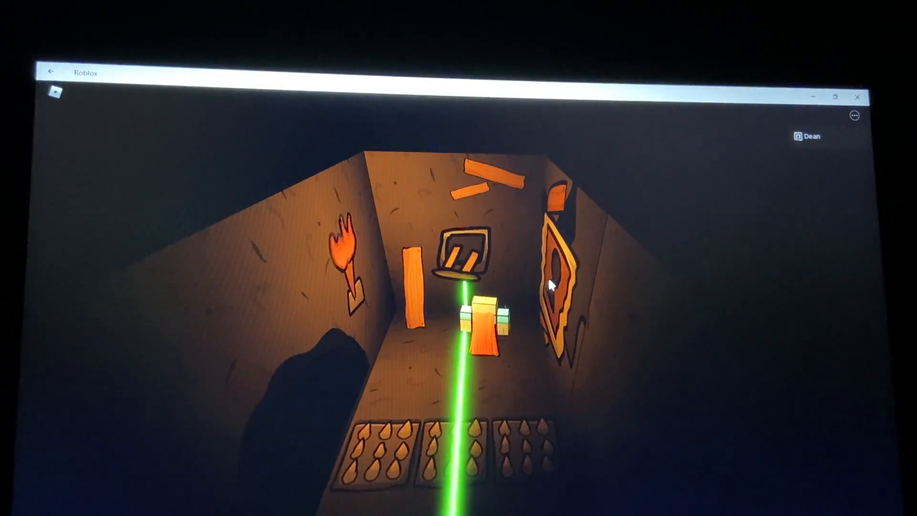
key("w")
key("s")
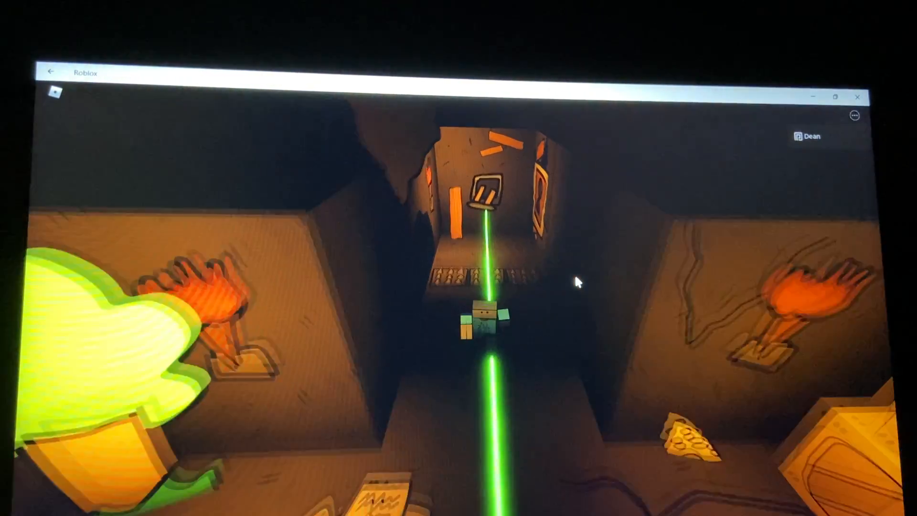
key("w")
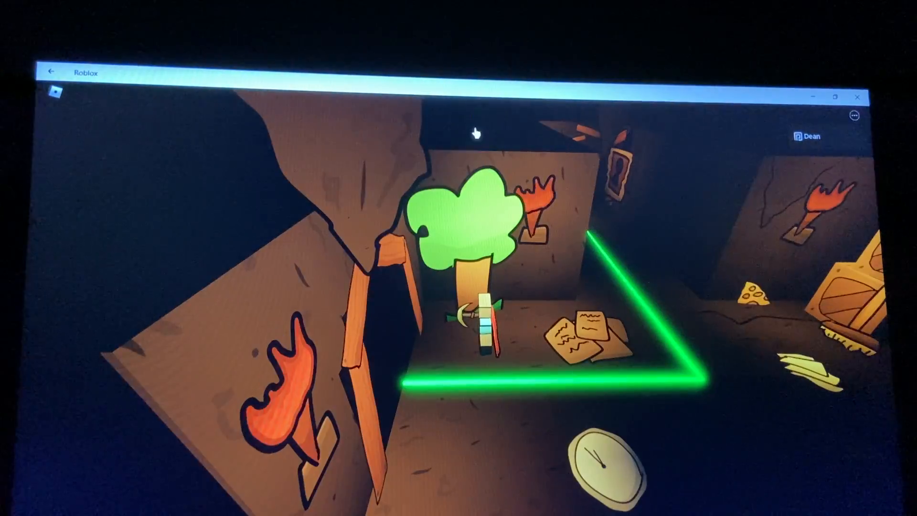
left_click(459, 147)
key("w")
left_click_drag(538, 227, 519, 270)
key("a")
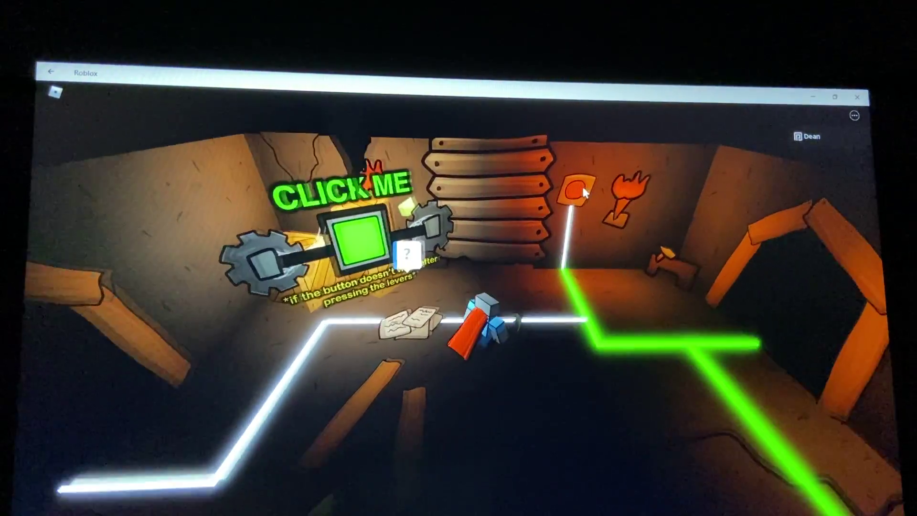
left_click_drag(600, 180, 527, 207)
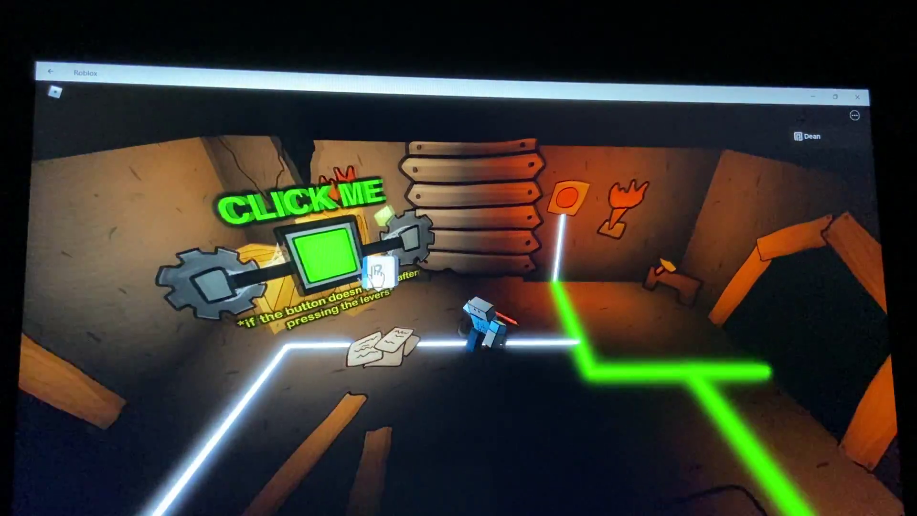
right_click(376, 272)
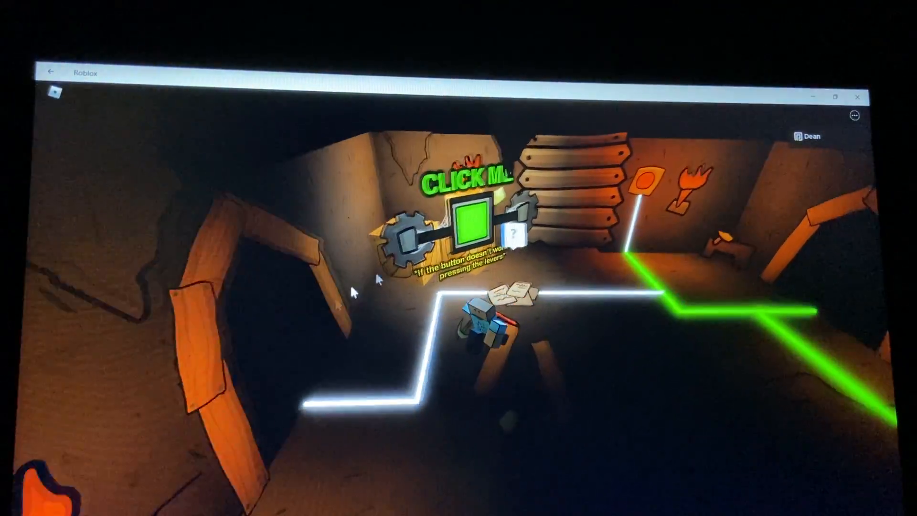
Take the flame-painting corridor into the crate room with the number 5 poster
key("w")
left_click_drag(563, 221, 468, 243)
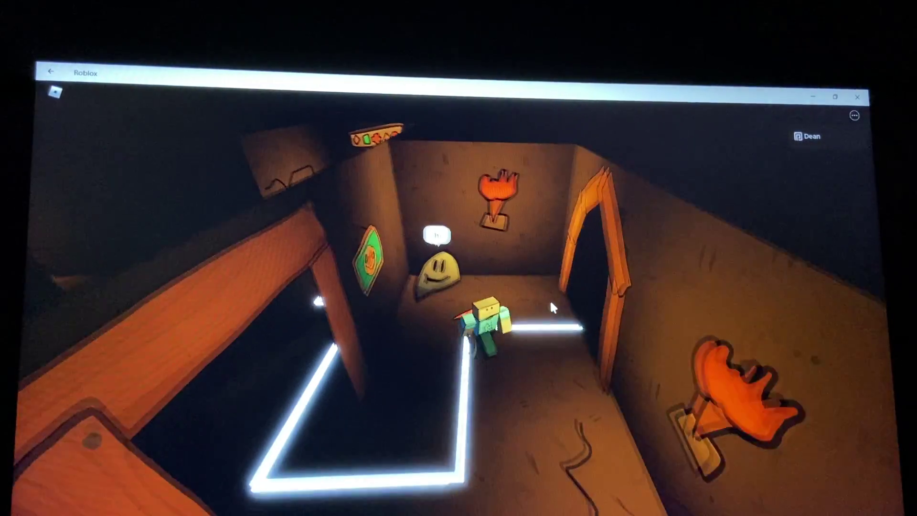
mouse_move(550, 299)
left_mouse_down()
mouse_move(628, 375)
mouse_move(581, 387)
left_mouse_up()
key("w")
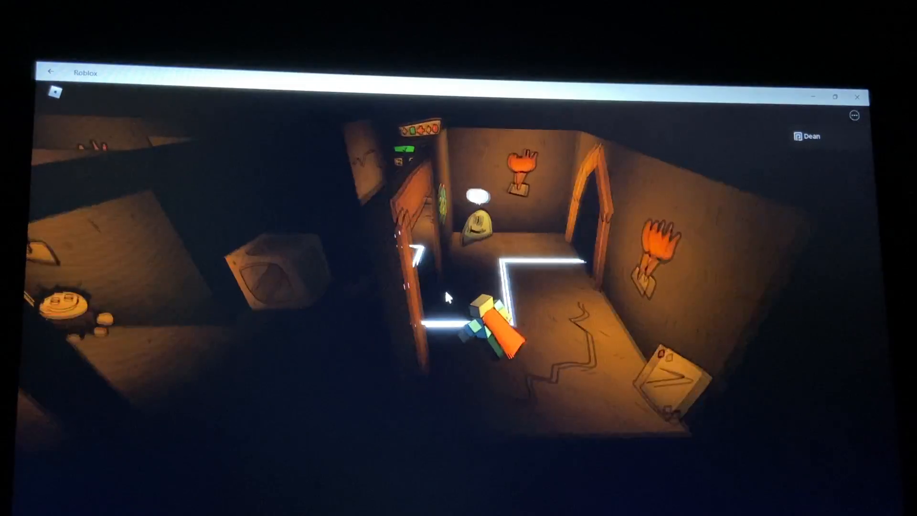
key("w")
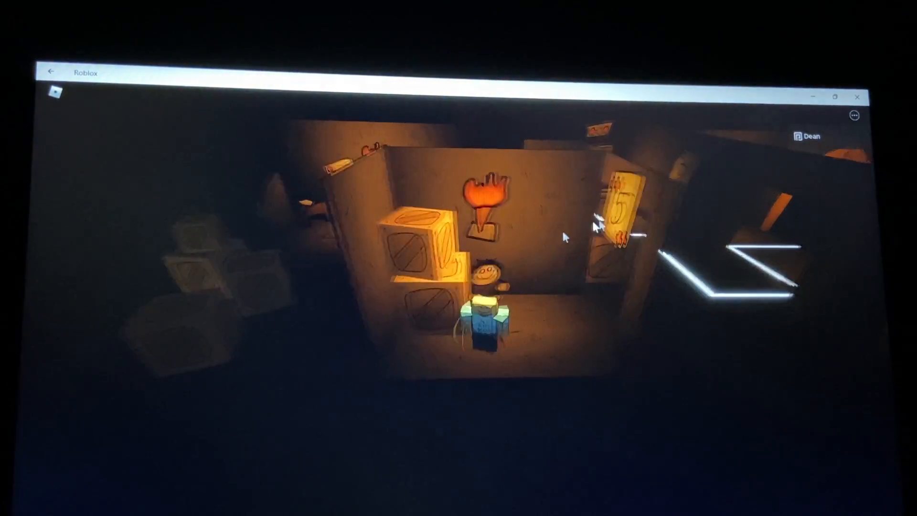
right_click(414, 287)
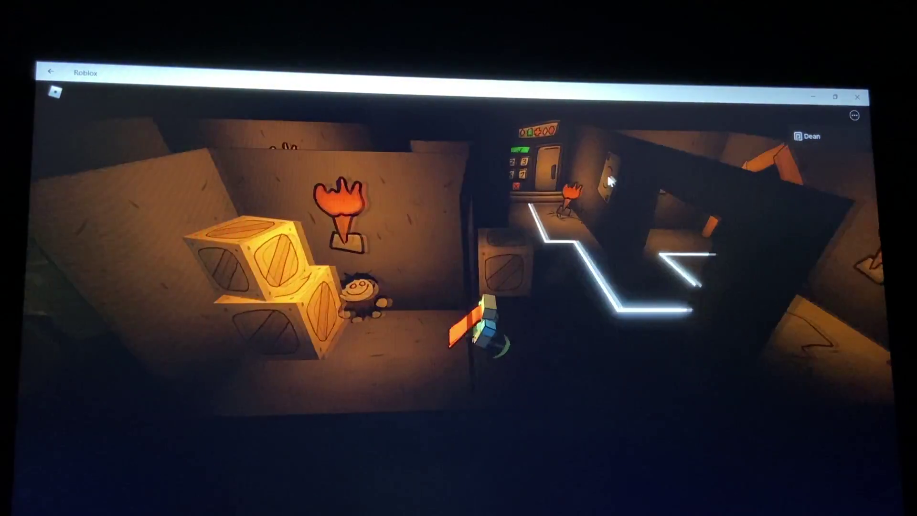
Walk up to the keypad door and pull the view back to see the number 3 card
left_click_drag(609, 180, 525, 204)
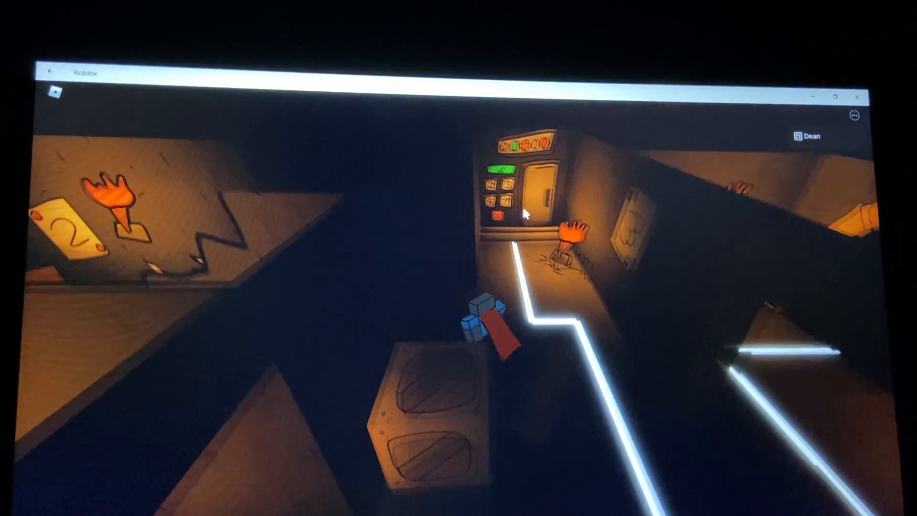
key("w")
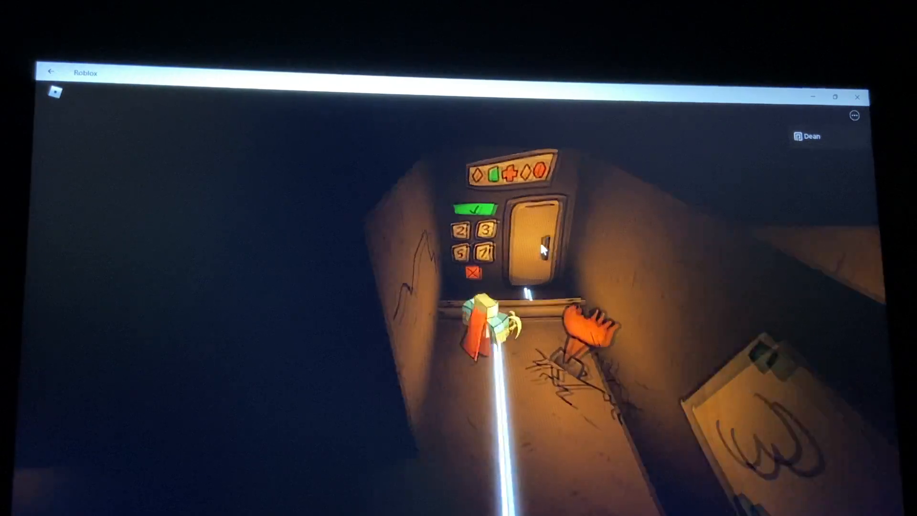
left_click_drag(542, 250, 539, 240)
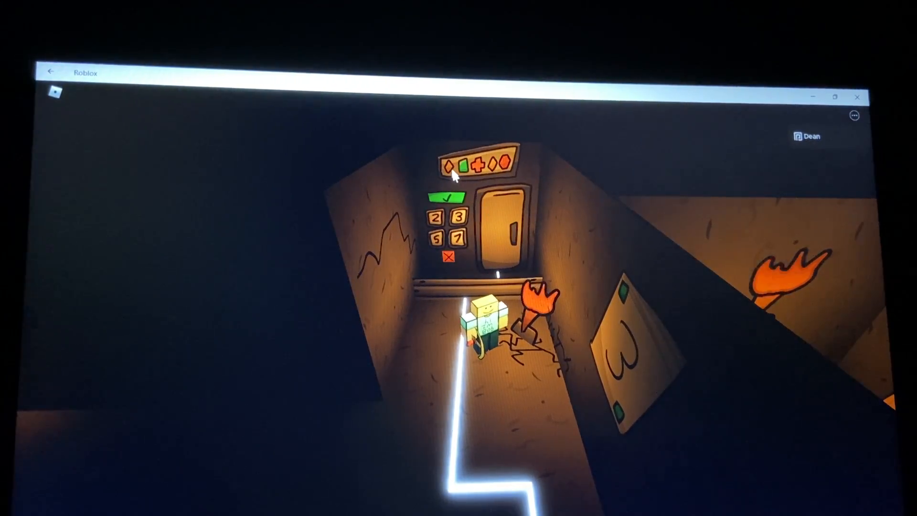
Grab the orange item from the smiley side room and carry it back to face the keypad
key("s")
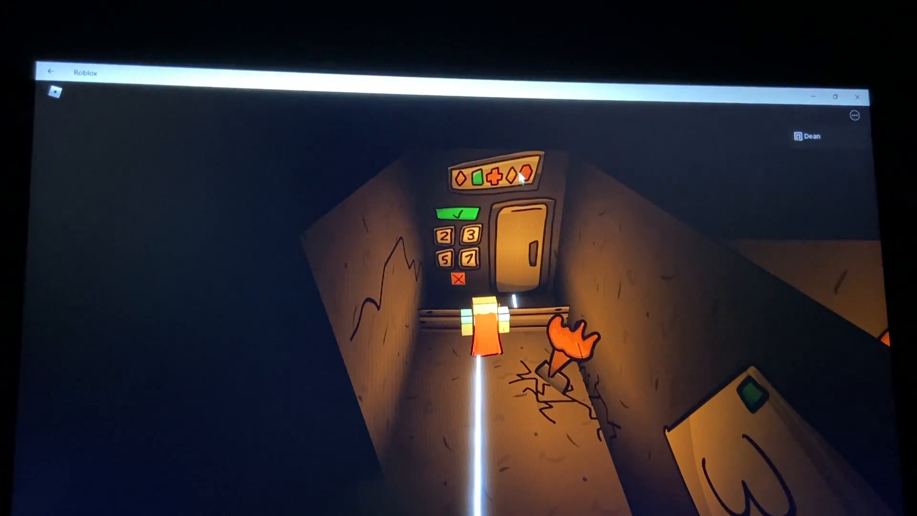
key("s")
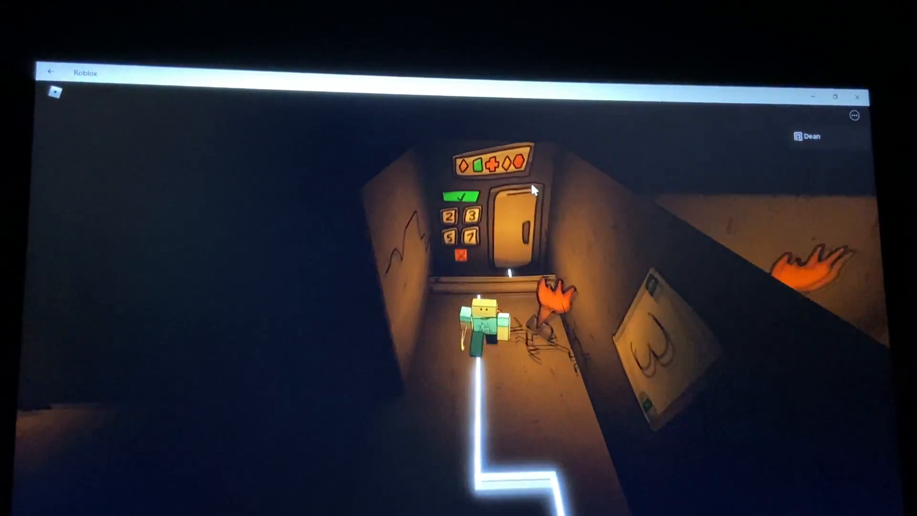
key("a")
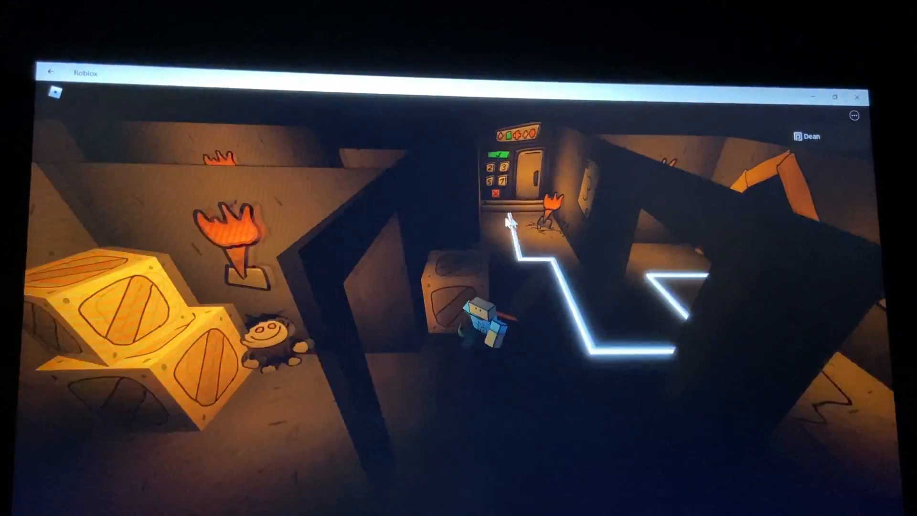
key("a")
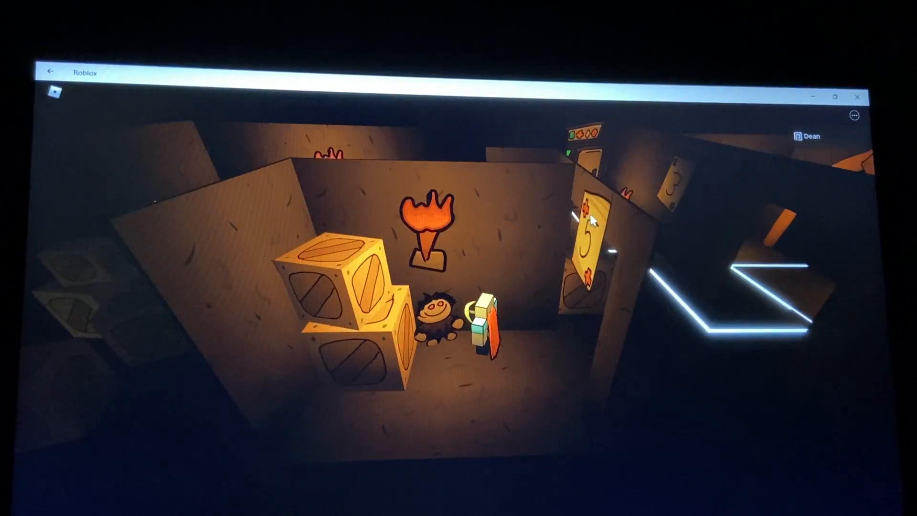
key("d")
key("w")
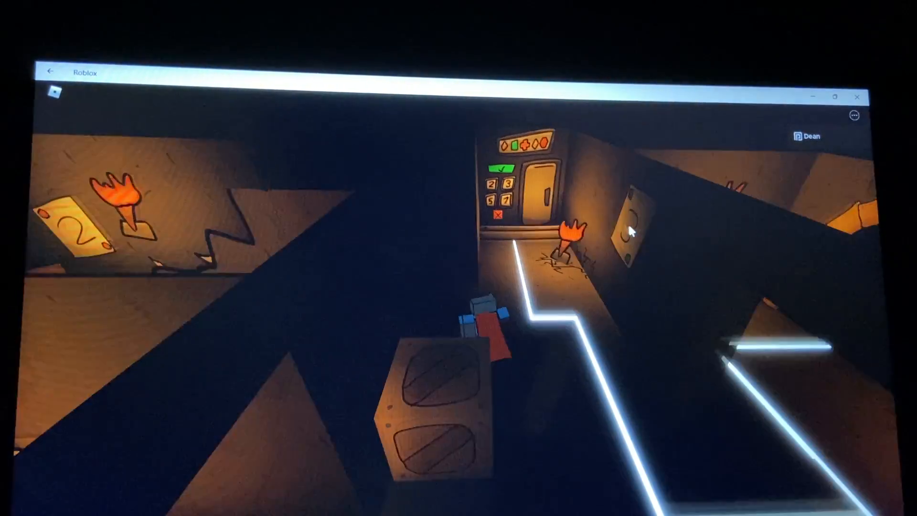
key("w")
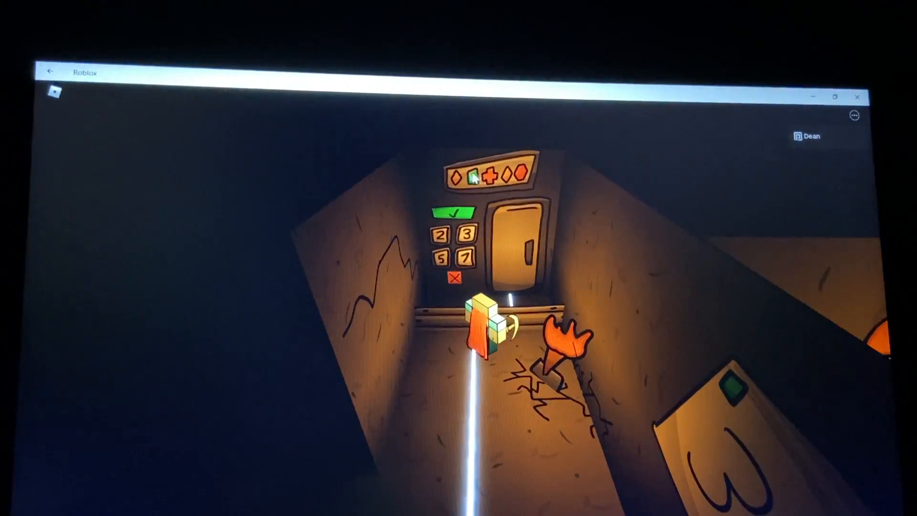
Look over the side room with the number 2 card, its crates and figures
key("s")
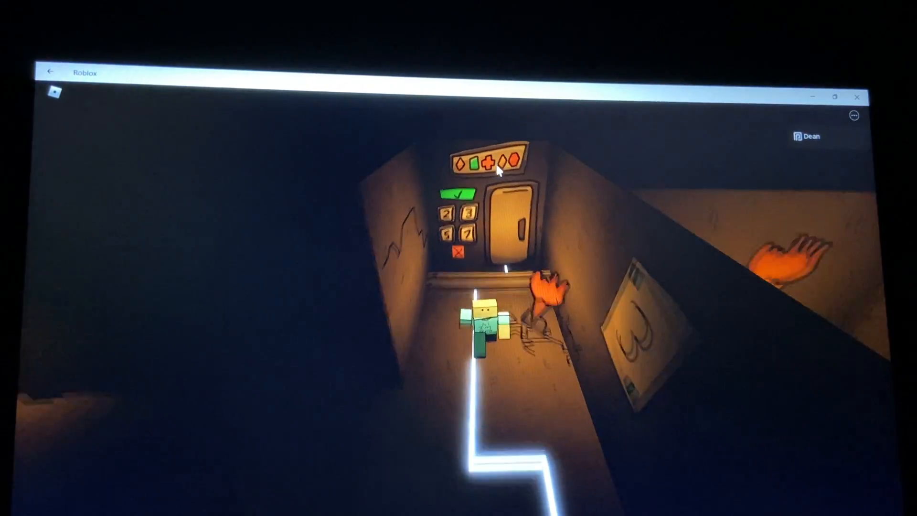
key("w")
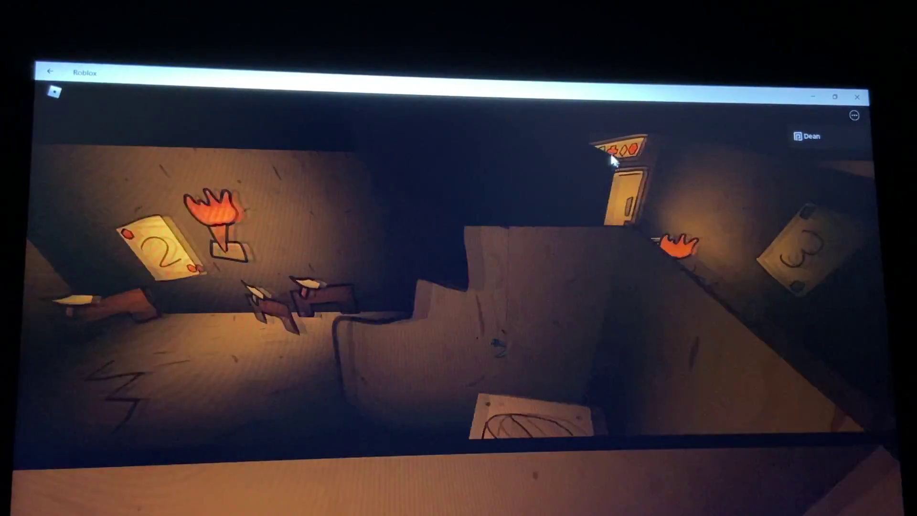
right_click(610, 159)
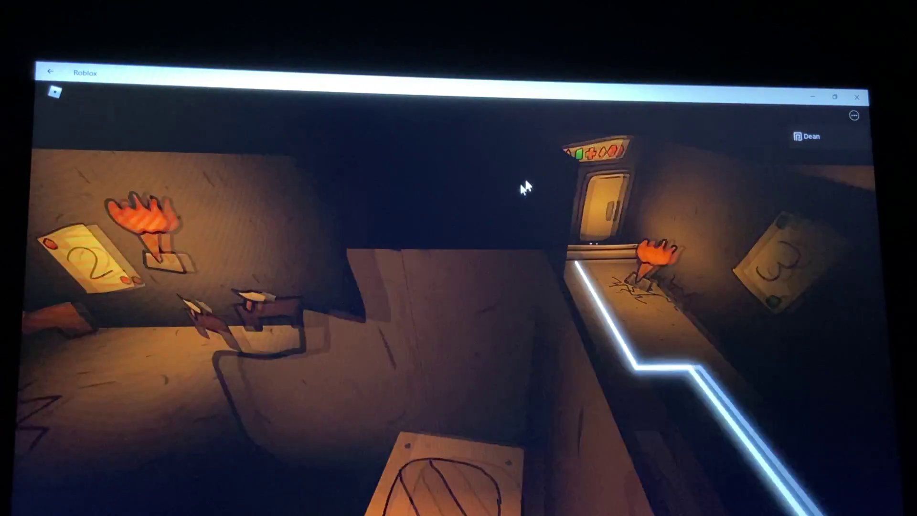
left_click_drag(588, 154, 515, 305)
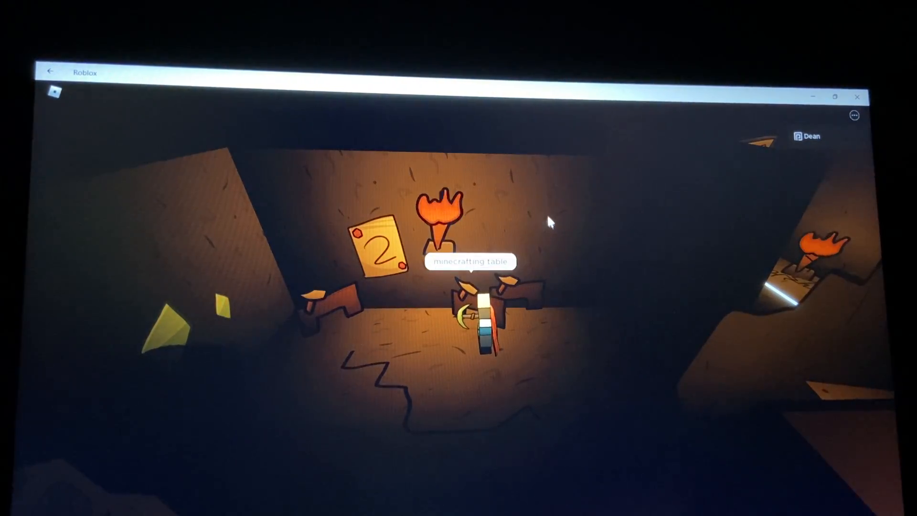
mouse_move(548, 216)
left_mouse_down()
mouse_move(534, 328)
mouse_move(376, 323)
left_mouse_up()
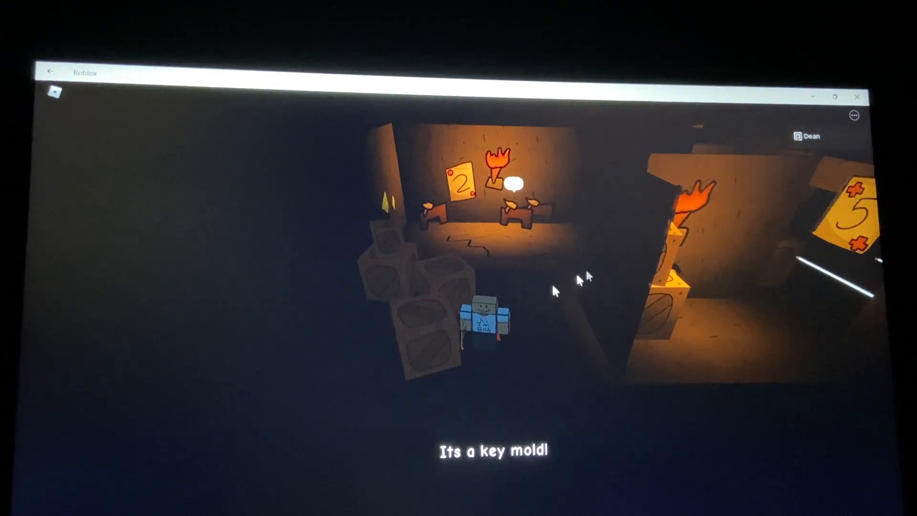
left_click_drag(585, 268, 402, 305)
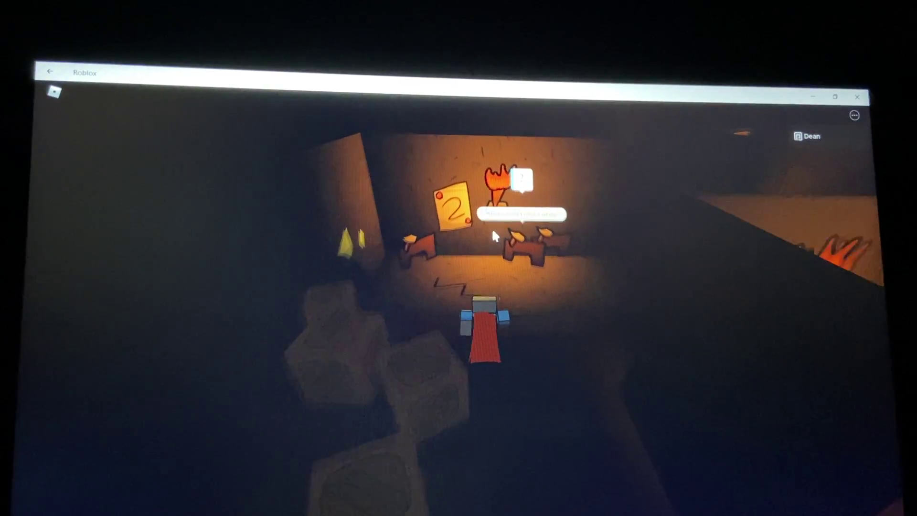
mouse_move(492, 219)
left_mouse_down()
mouse_move(619, 276)
mouse_move(580, 262)
mouse_move(488, 269)
left_mouse_up()
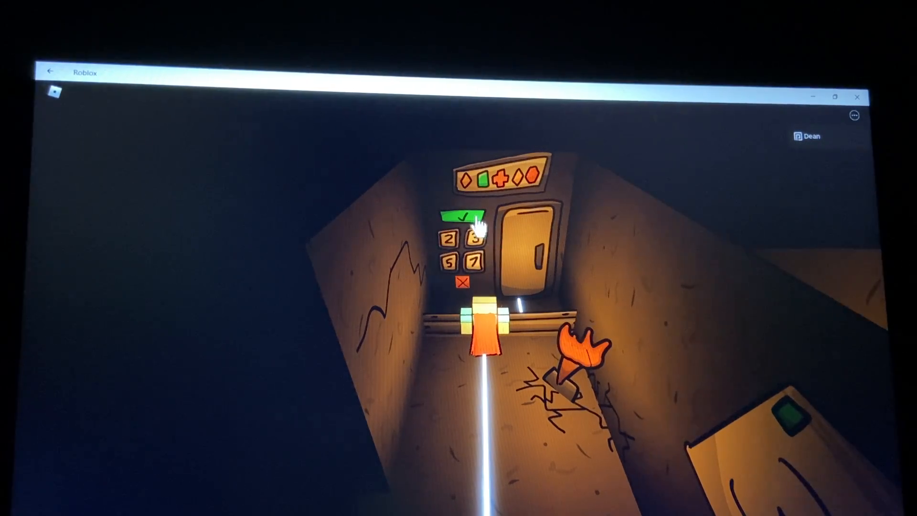
Follow the glowing path through the monitor room past the lever into the next corridor
key("w")
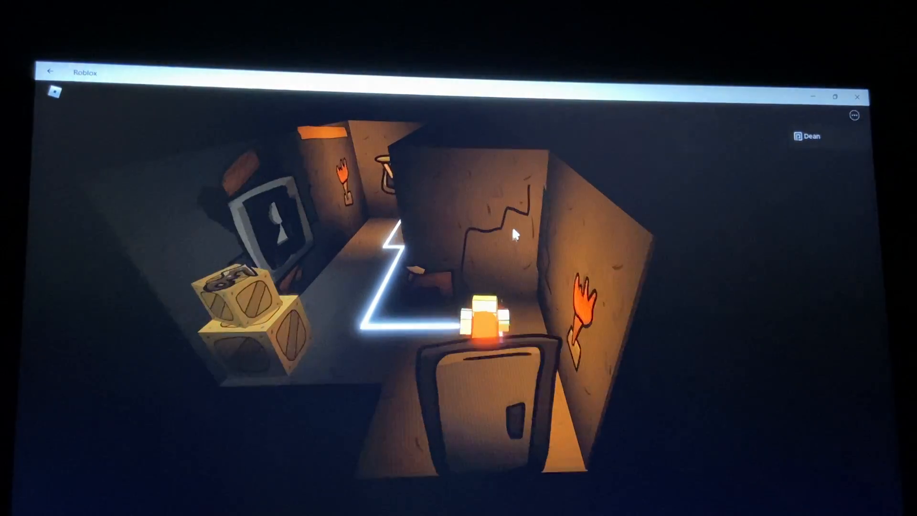
key("w")
mouse_move(477, 222)
left_mouse_down()
mouse_move(656, 319)
mouse_move(463, 230)
mouse_move(495, 267)
mouse_move(576, 315)
left_mouse_up()
key("w")
key("s")
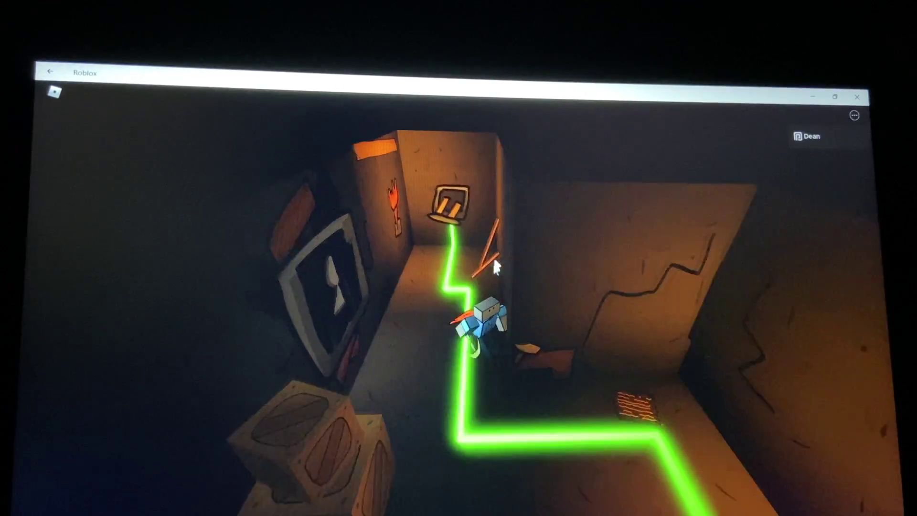
key("w")
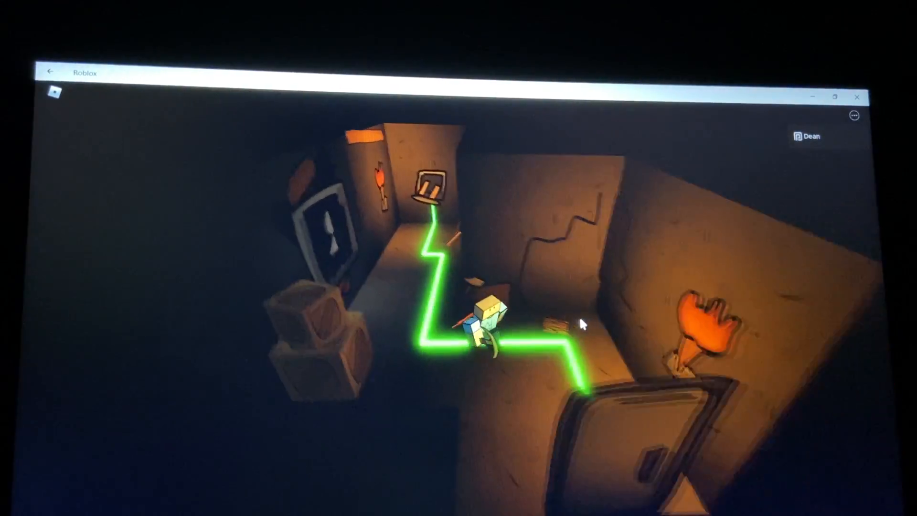
key("s")
scroll(576, 319, "down", 4)
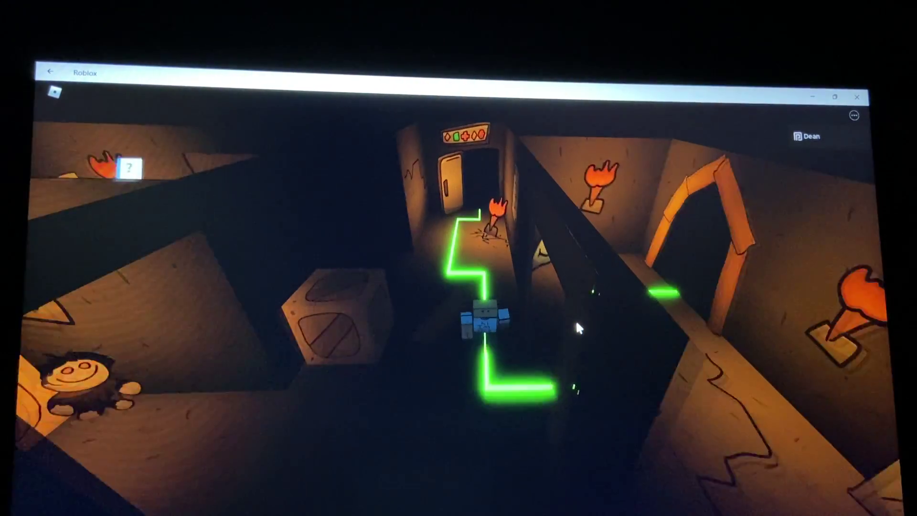
Continue along the green path through the crate room, tree room and hallway into the cobweb room
key("w")
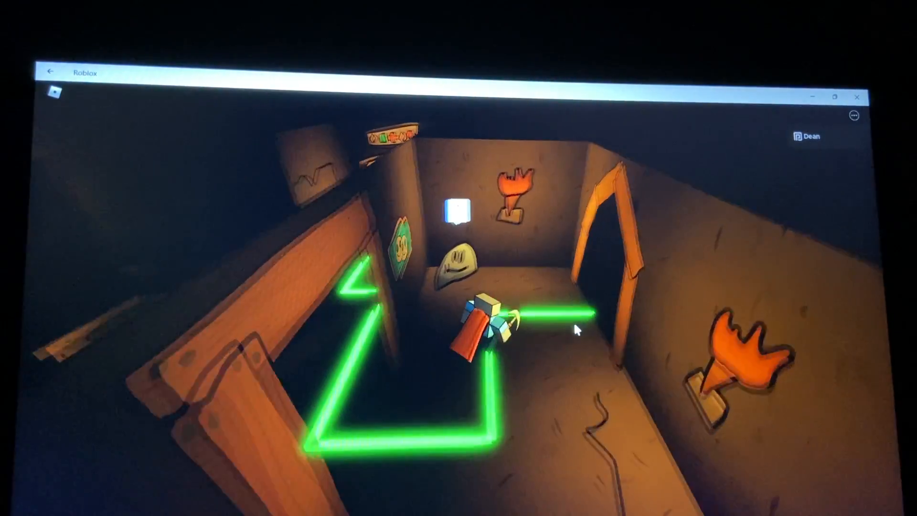
right_click(575, 319)
left_click_drag(574, 322, 573, 323)
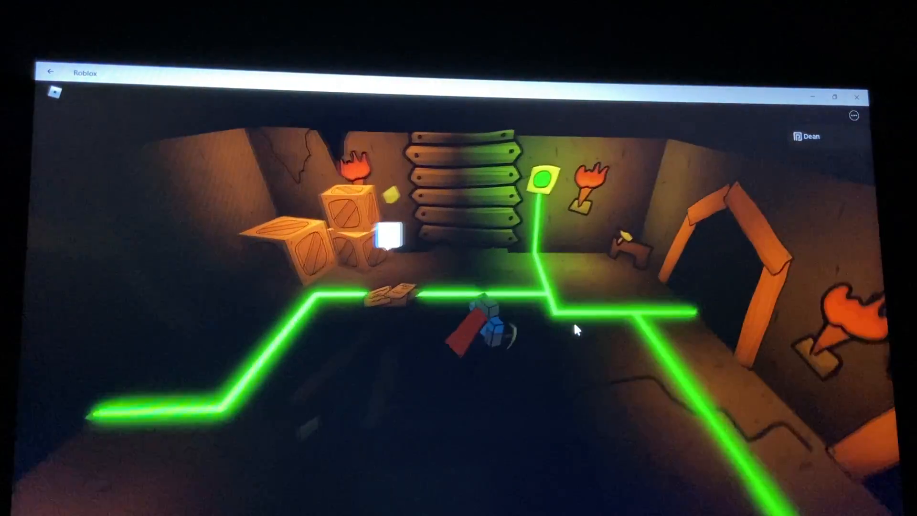
key("w")
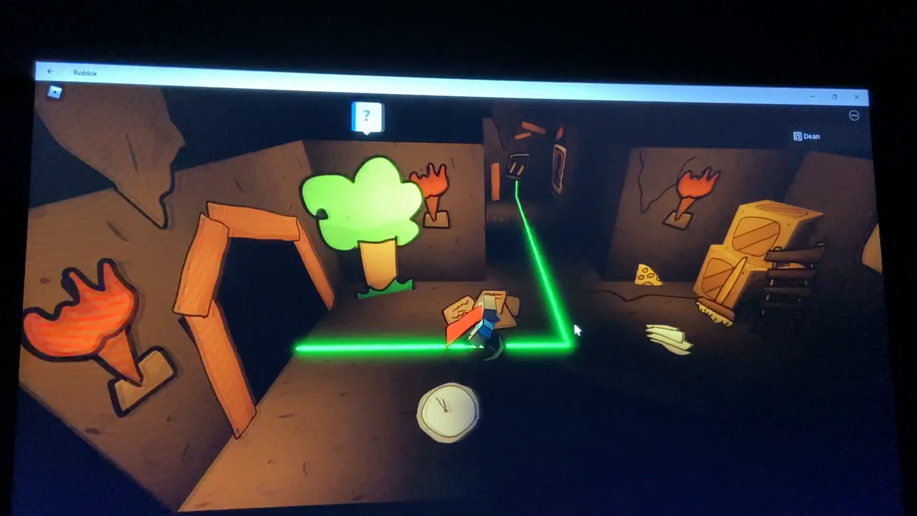
key("w")
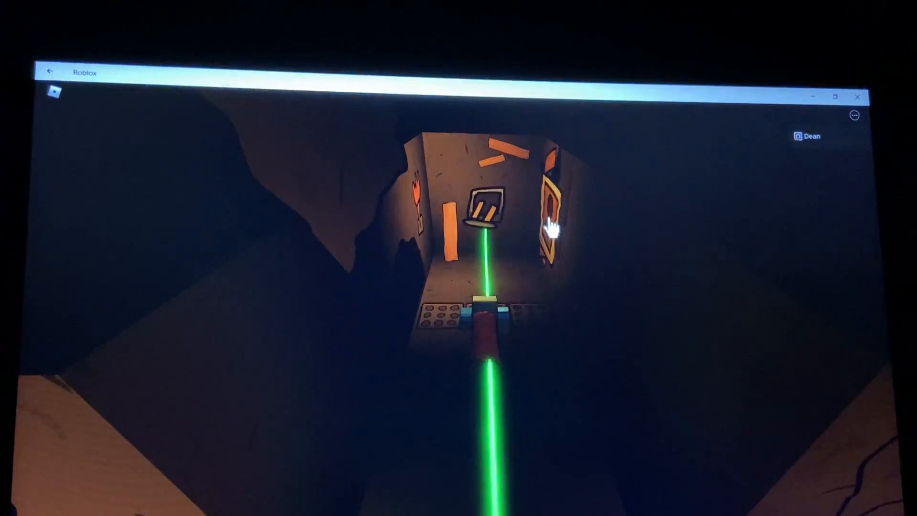
key("w")
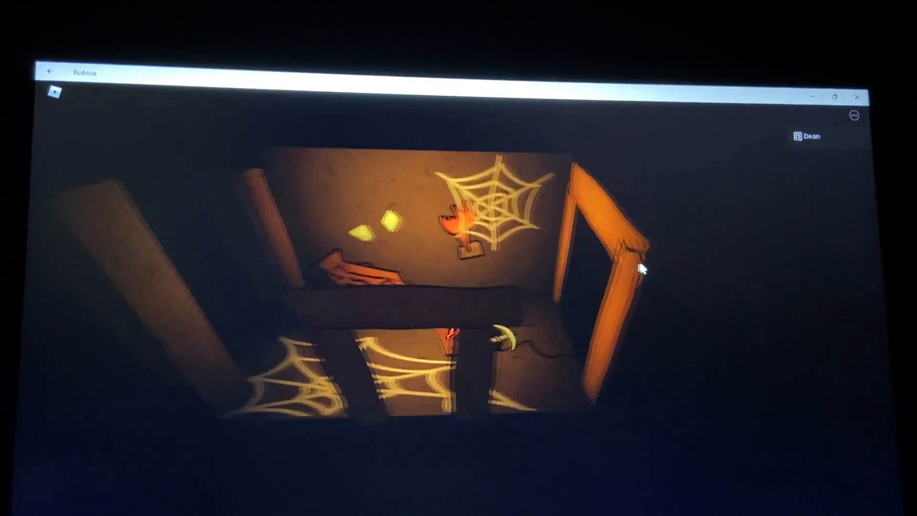
Cross the green-lit sword room and look around the gear room with the number 4 card
key("w")
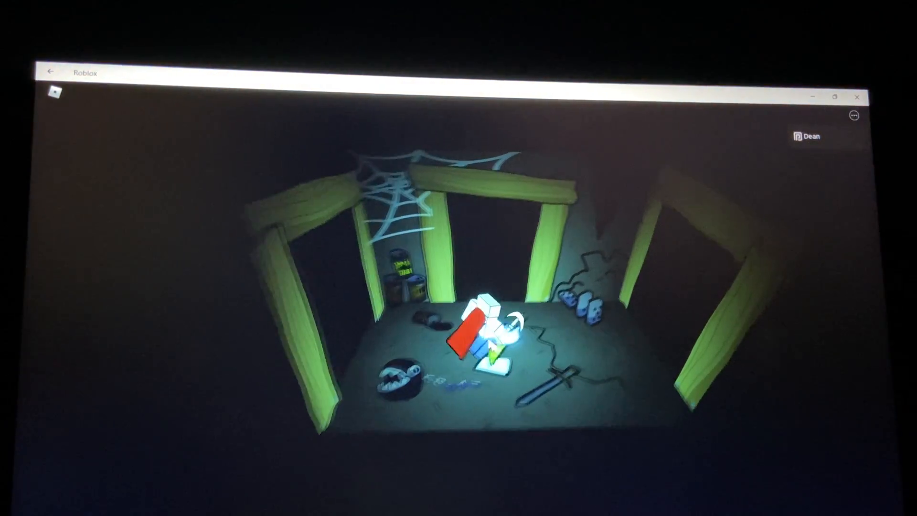
left_click_drag(475, 330, 550, 342)
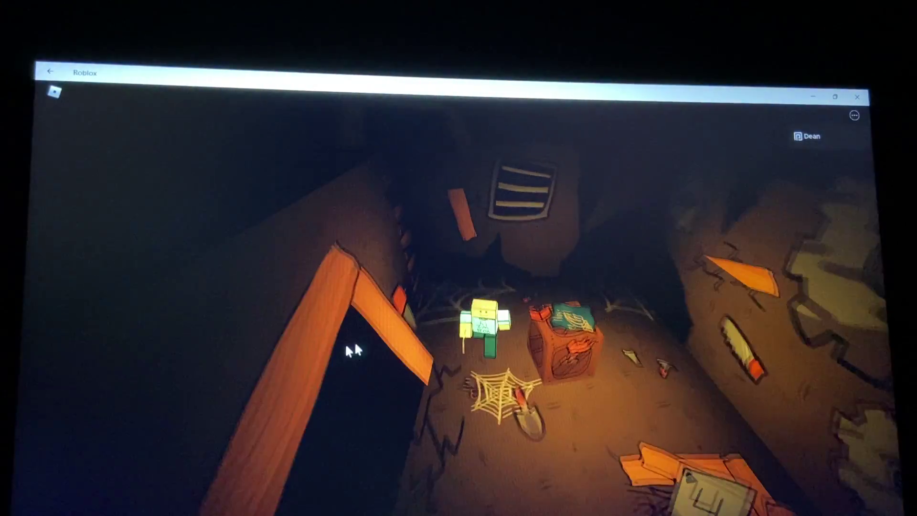
scroll(505, 284, "down", 3)
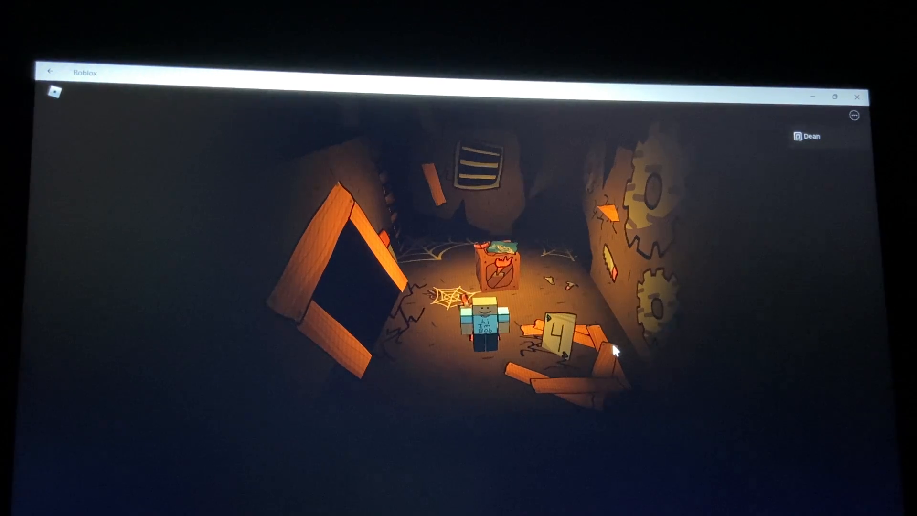
key("w")
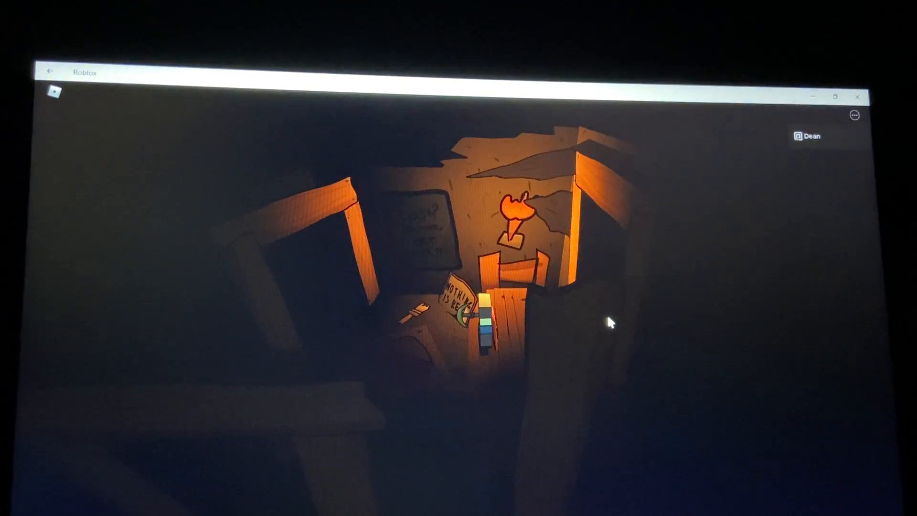
scroll(607, 314, "up", 3)
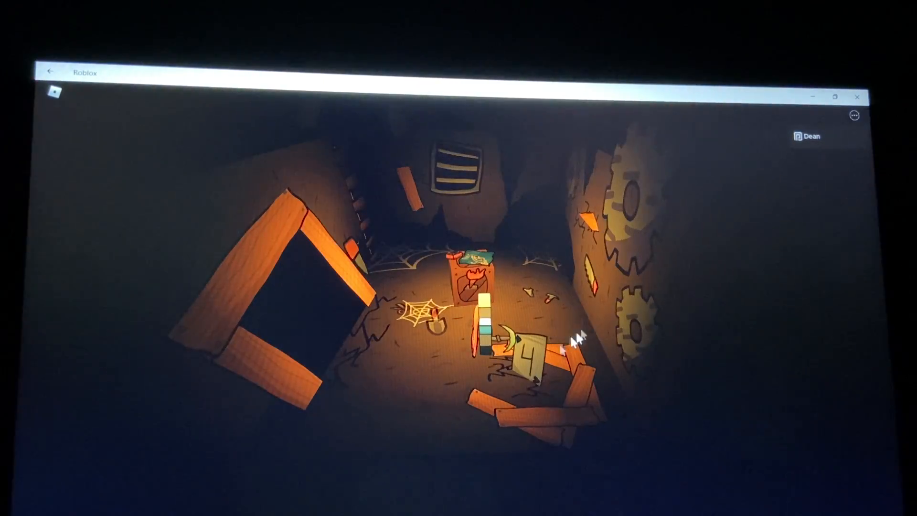
scroll(565, 232, "up", 4)
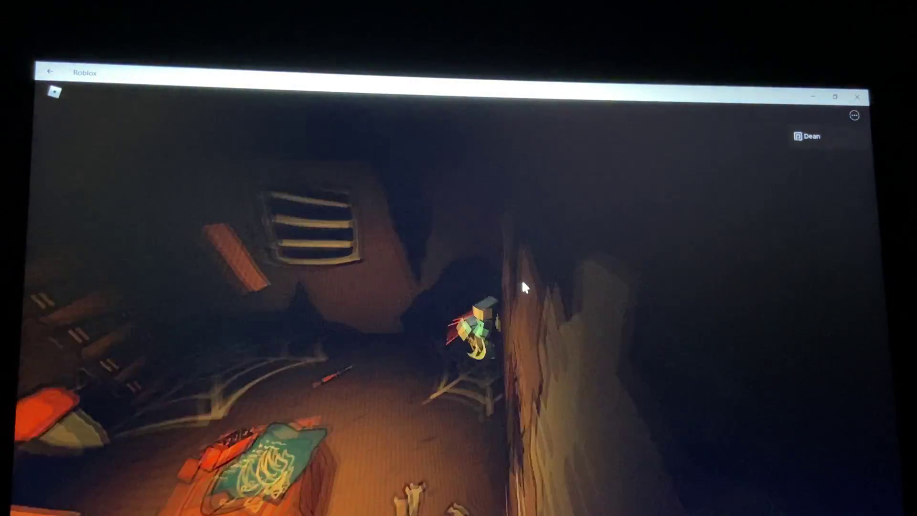
left_click_drag(522, 279, 498, 215)
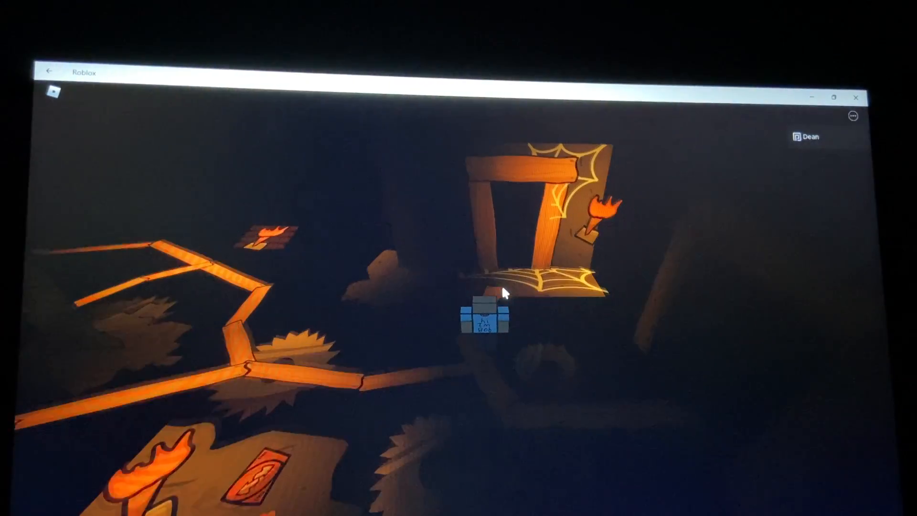
Leave the doorway, check the card by the torch and follow the planks until falling into the dark
key("s")
key("s")
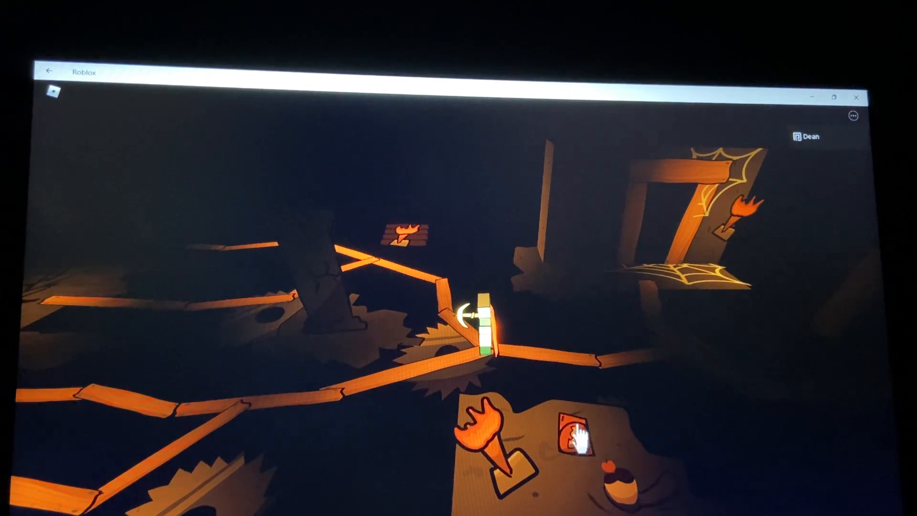
left_click(571, 413)
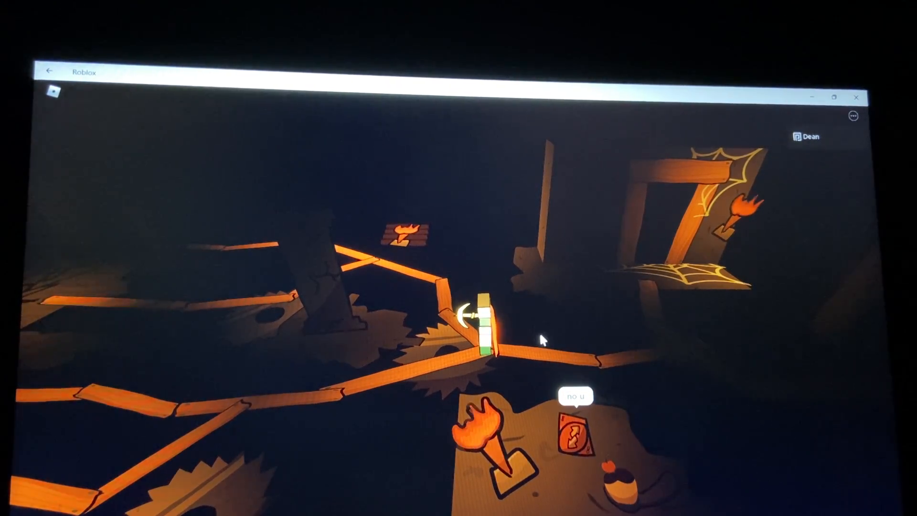
key("w")
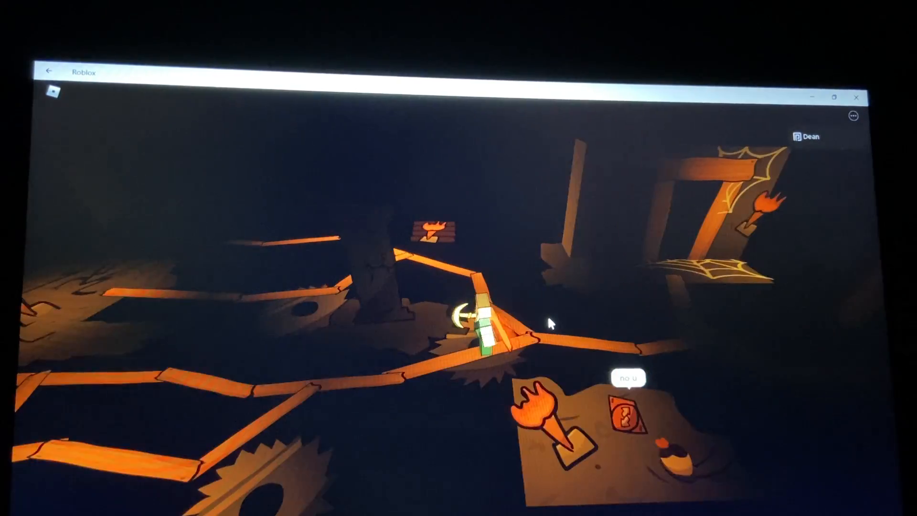
key("w")
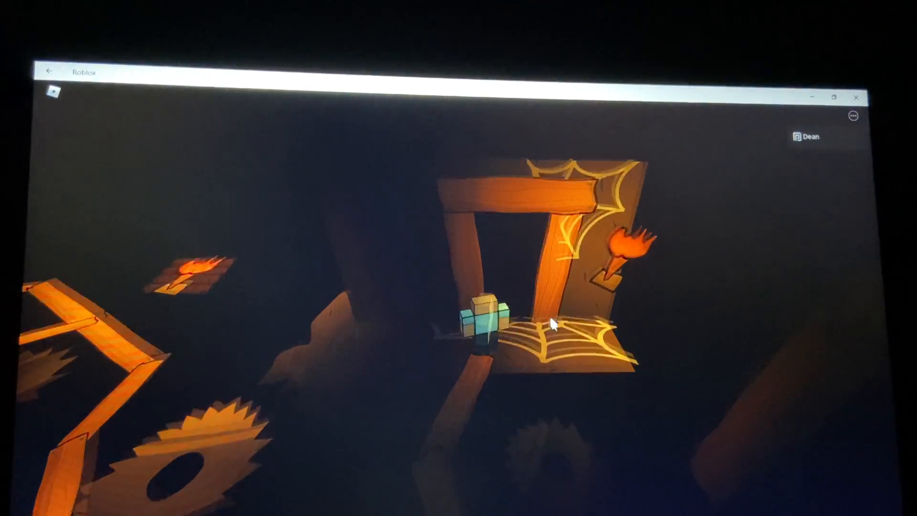
key("s")
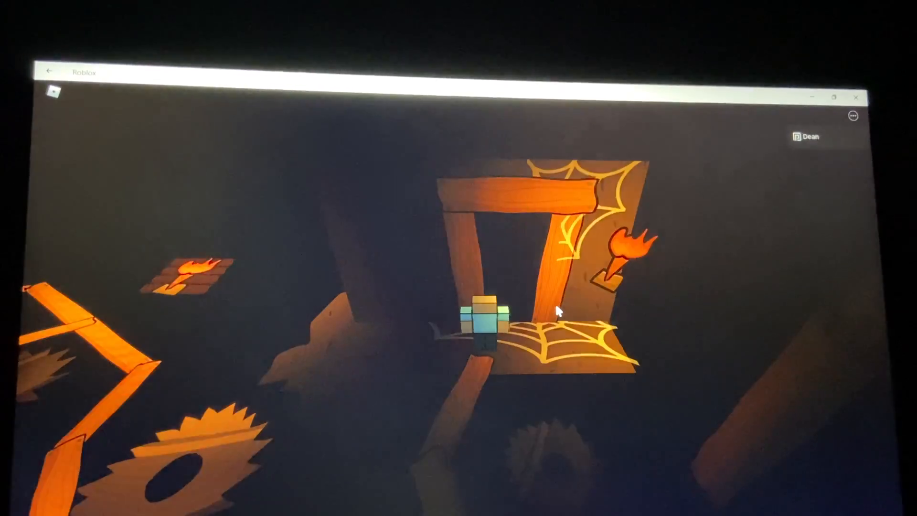
key("s")
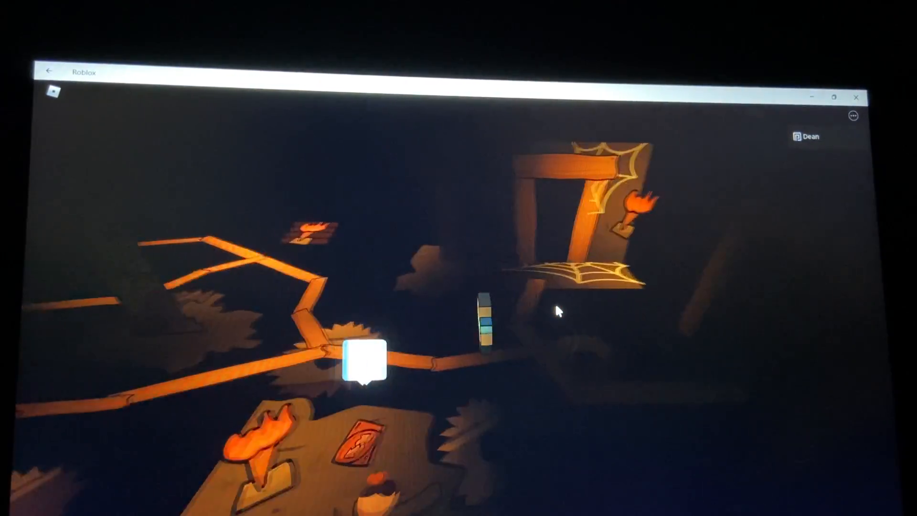
key("s")
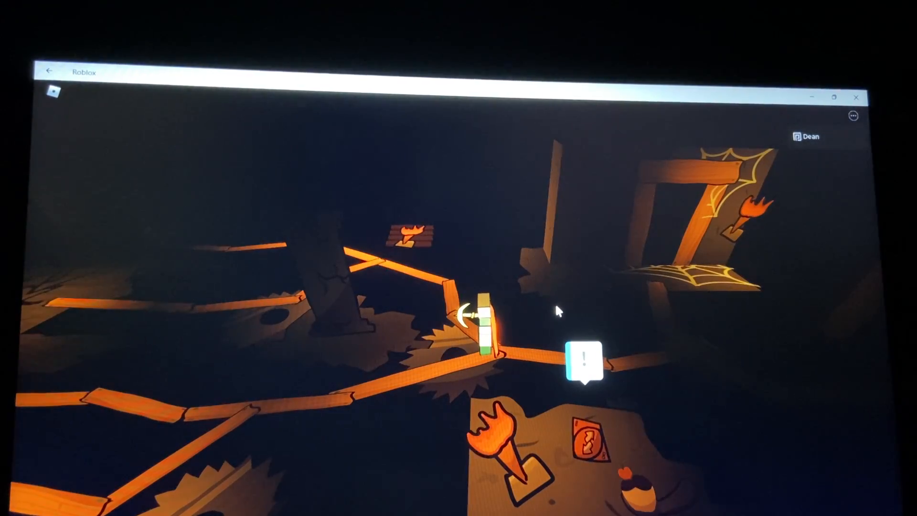
key("w")
key("a")
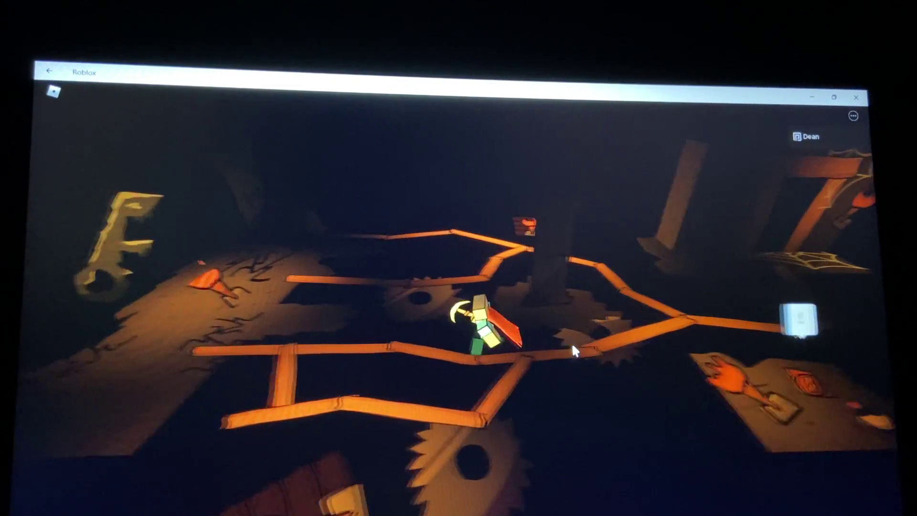
key("w")
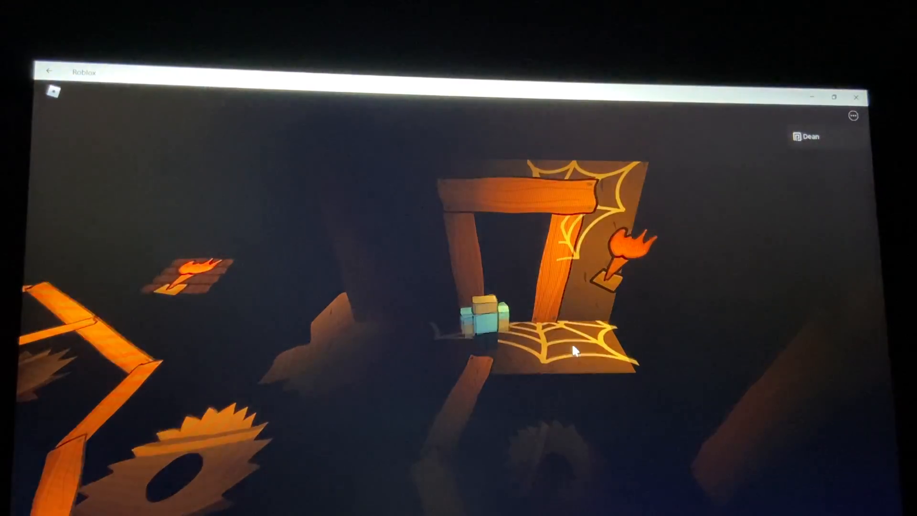
Set out again from the doorway, heading left along the planks and onto the wooden walkway
key("a")
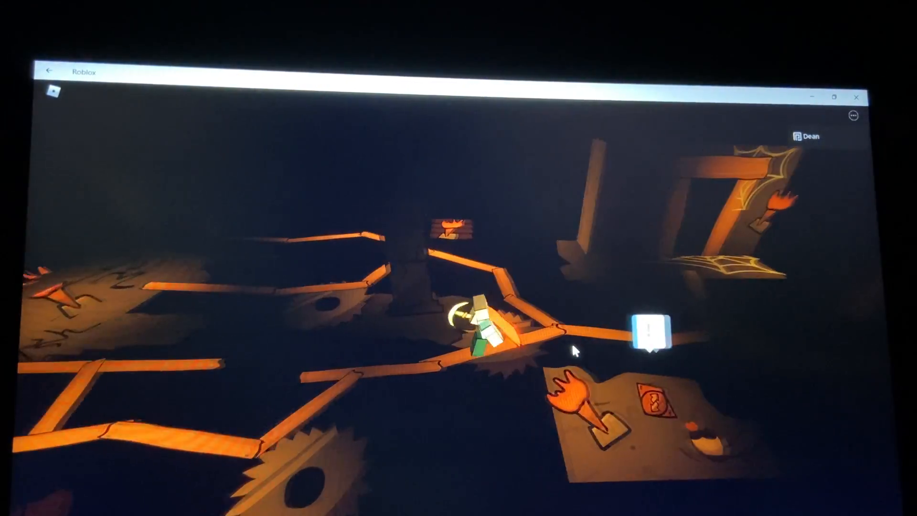
key("a")
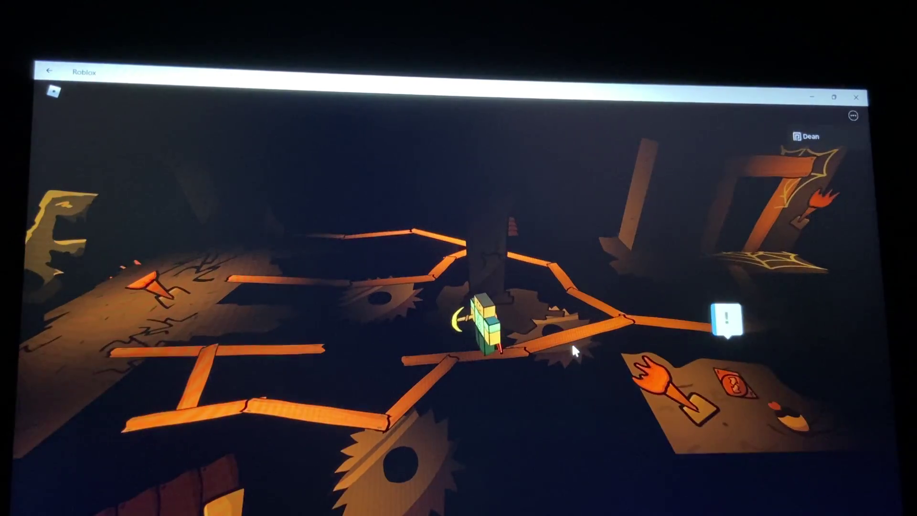
key("s")
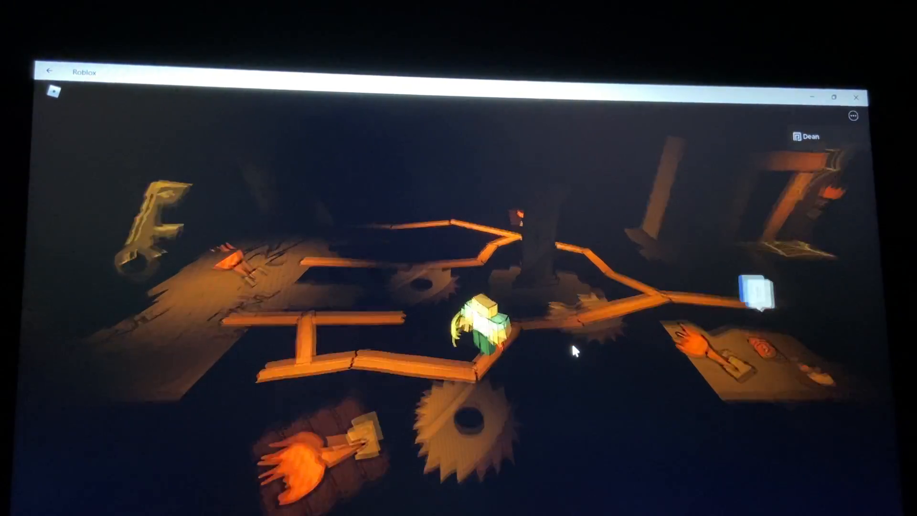
key("a")
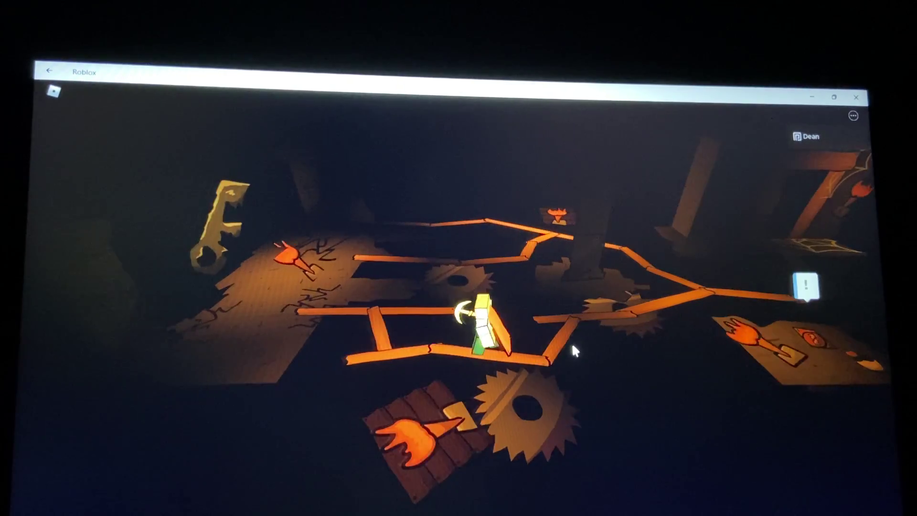
key("a")
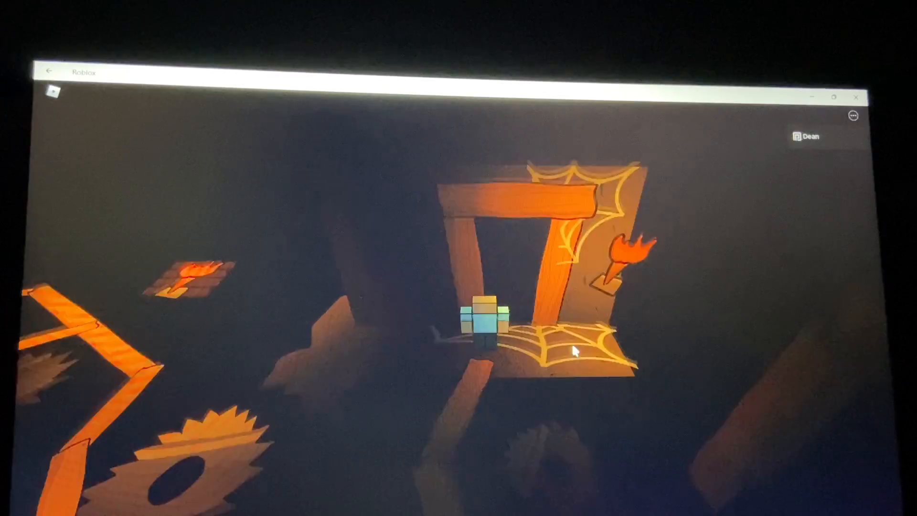
key("w")
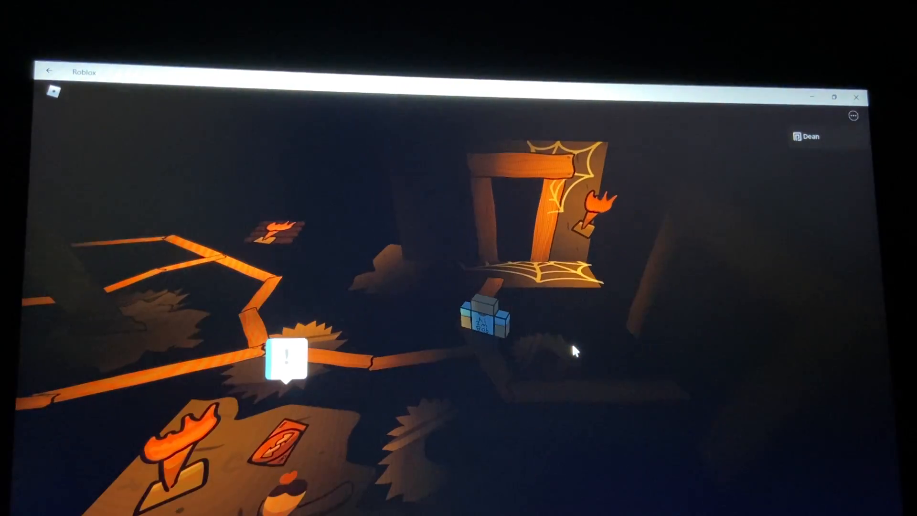
key("w")
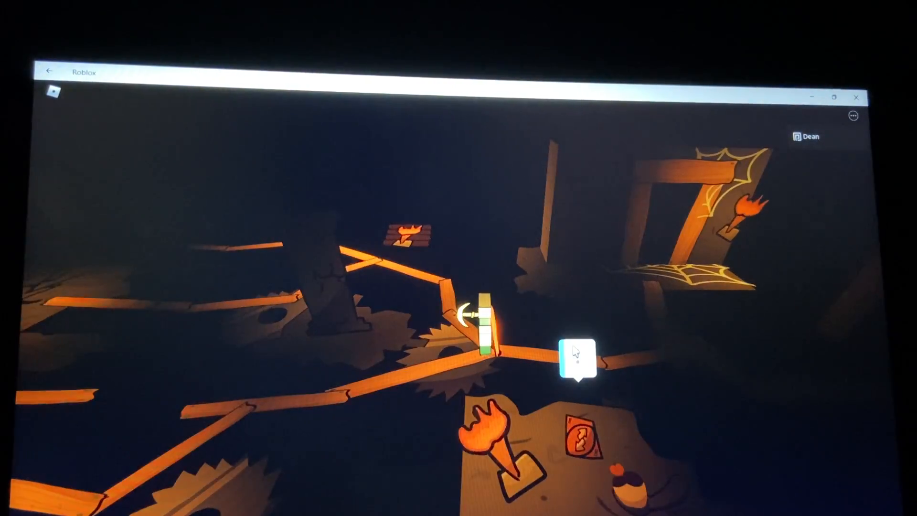
key("w")
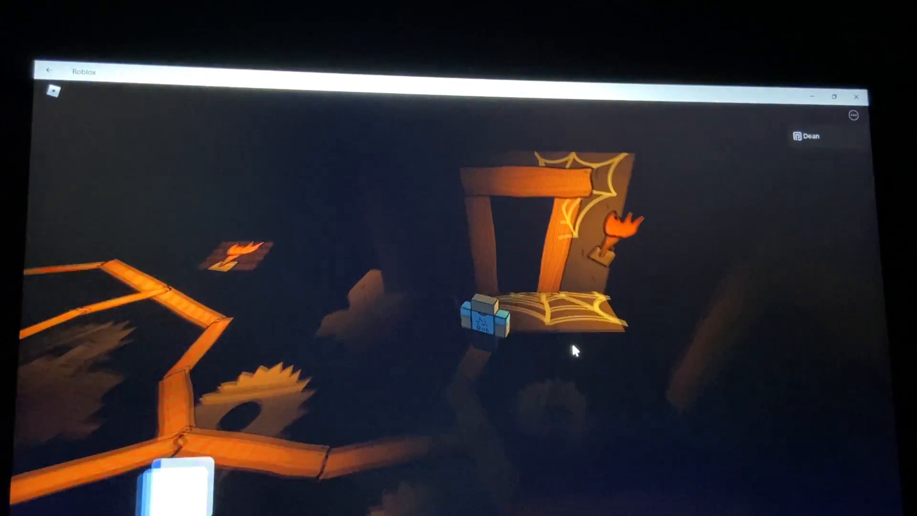
Walk off the platform past the checkpoint marker and further along the plank path
key("w")
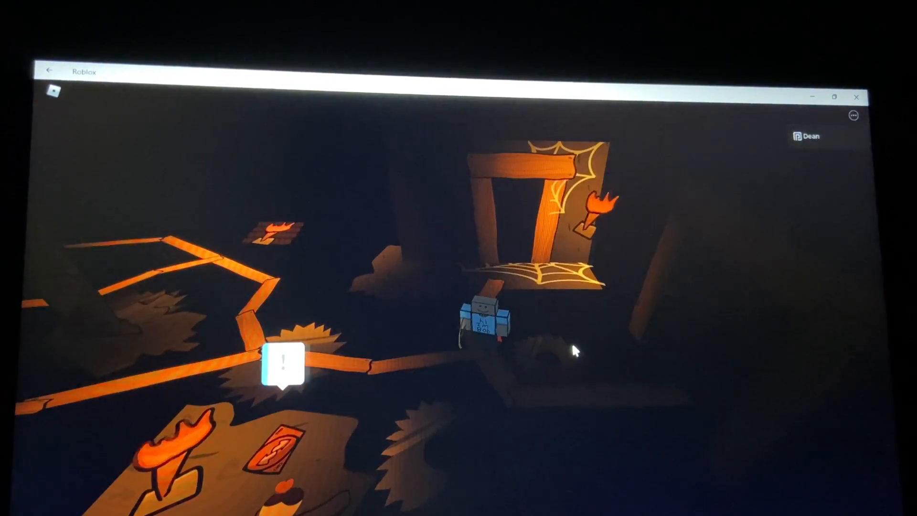
key("w")
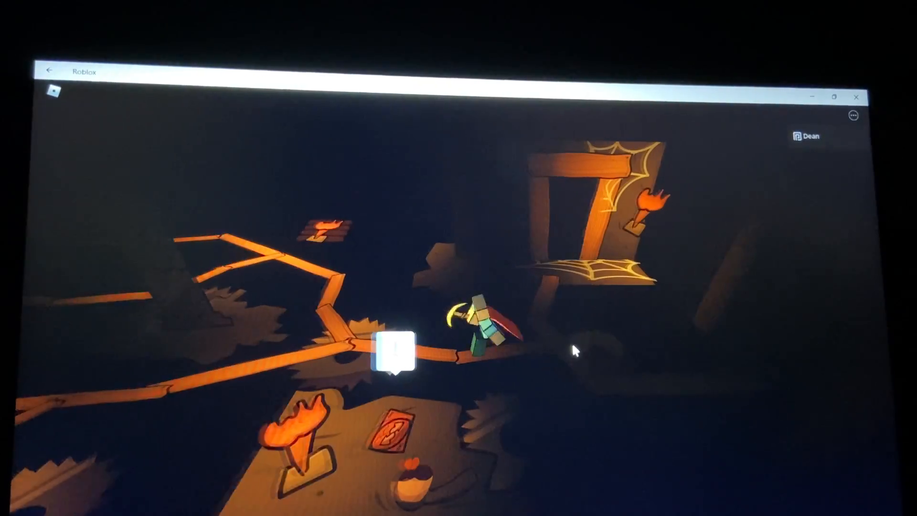
key("w")
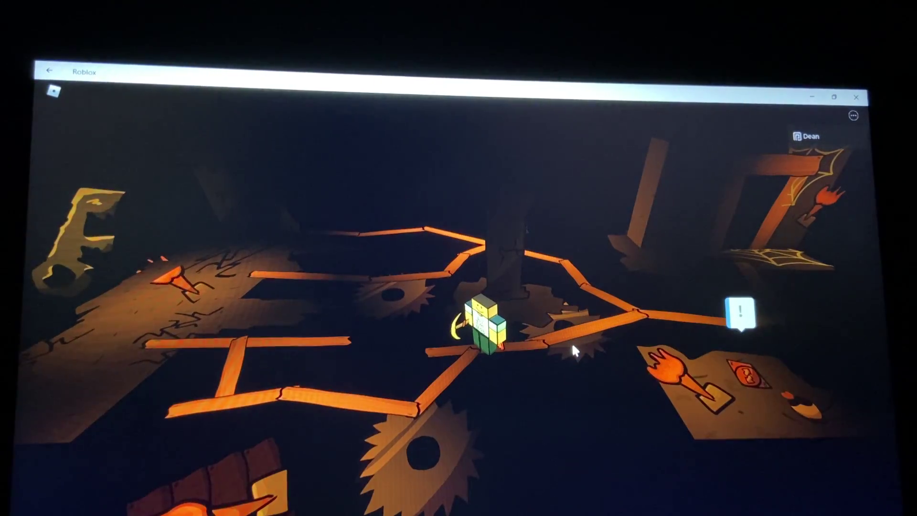
key("w")
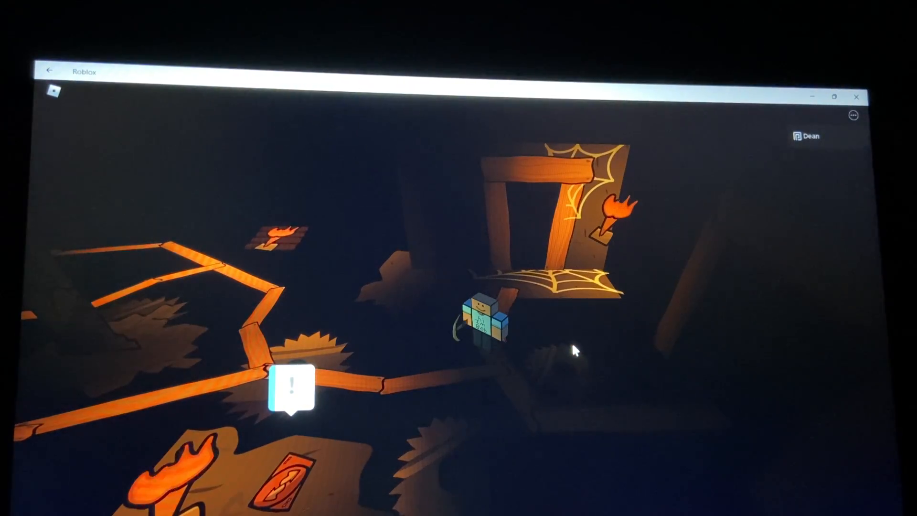
From the spawn, follow the zigzag planks toward the ! marker and the flame-crate junction
key("w")
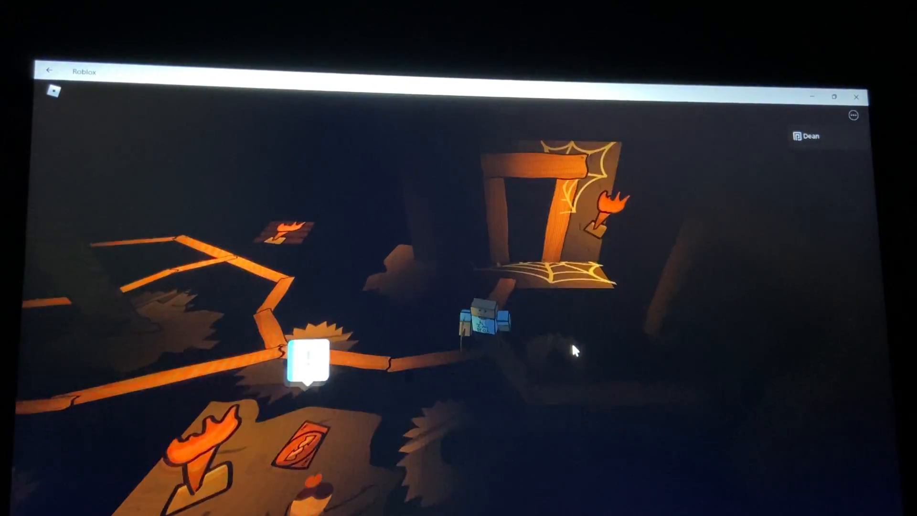
key("s")
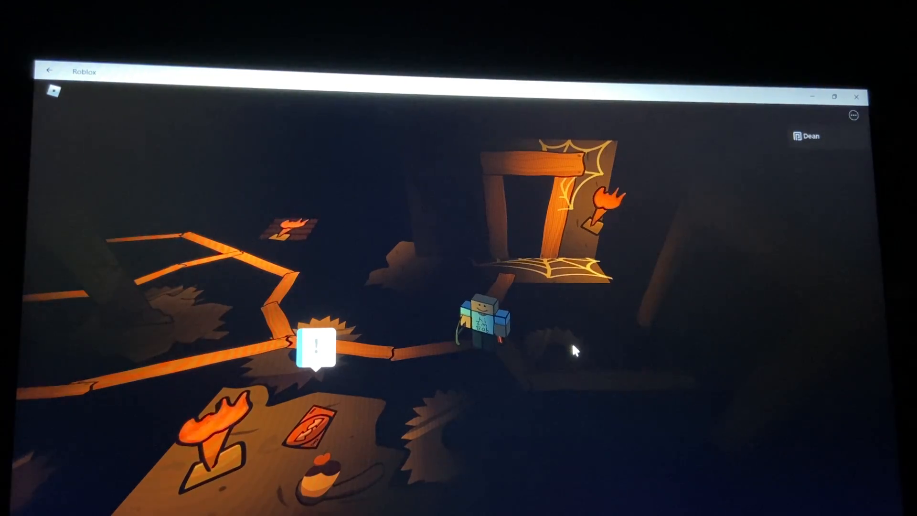
key("a")
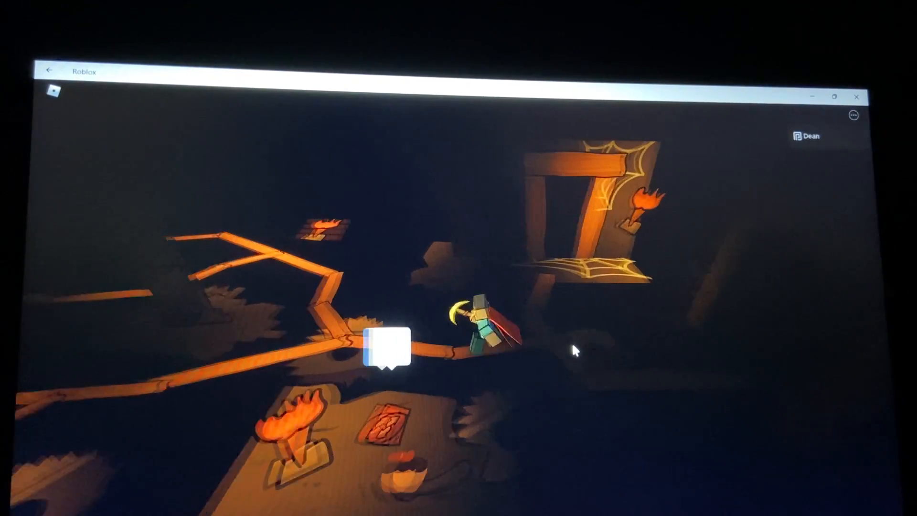
key("a")
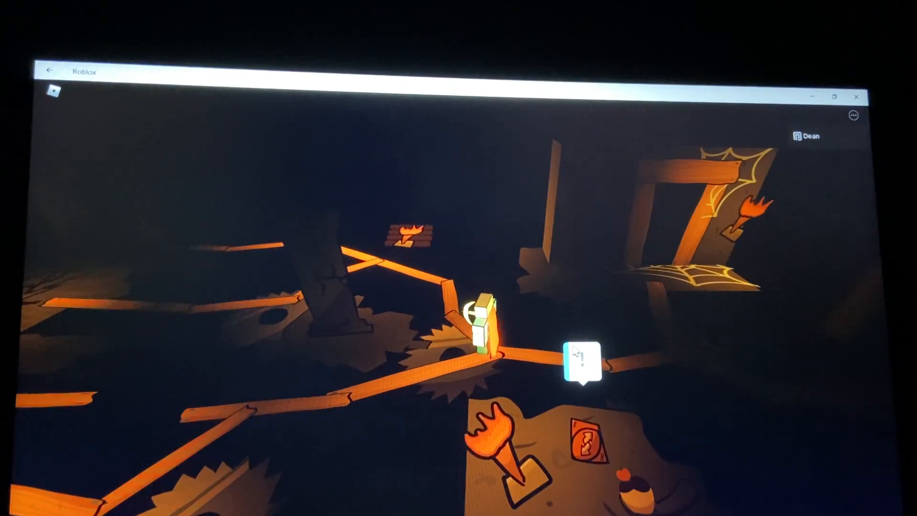
key("w")
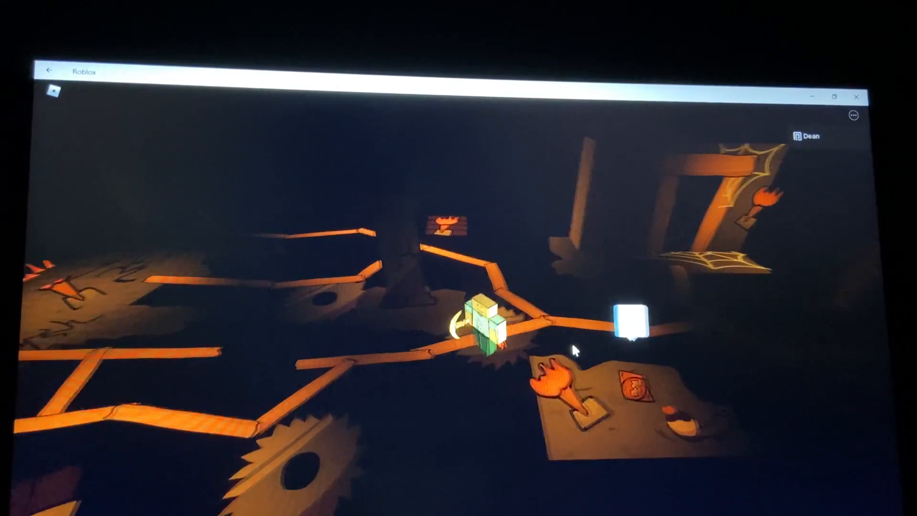
key("w")
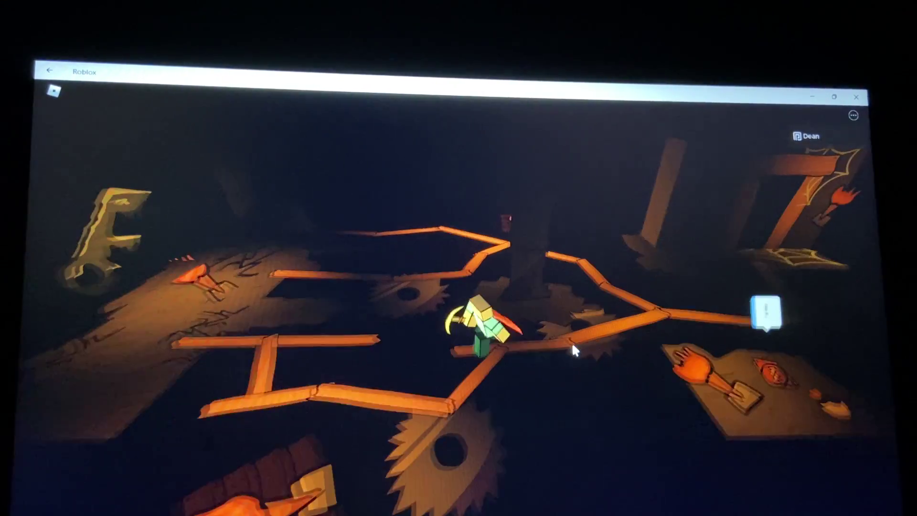
key("s")
key("a")
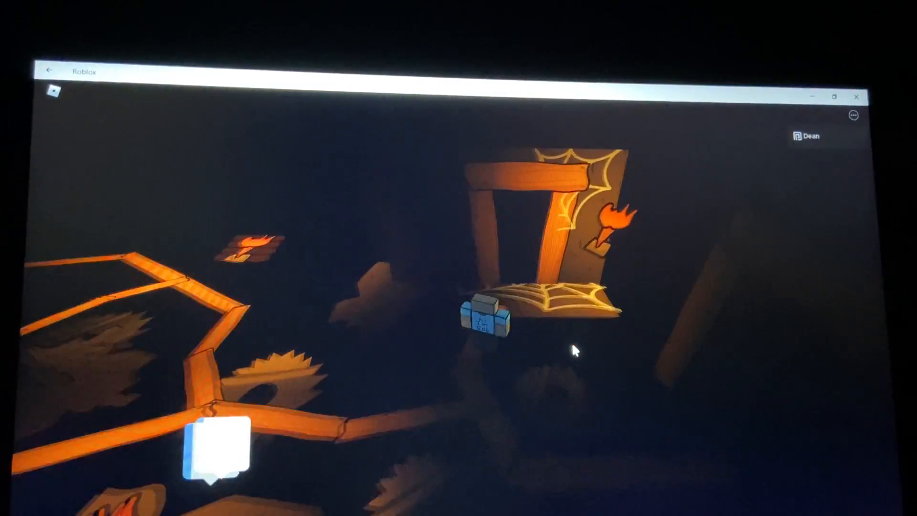
key("w")
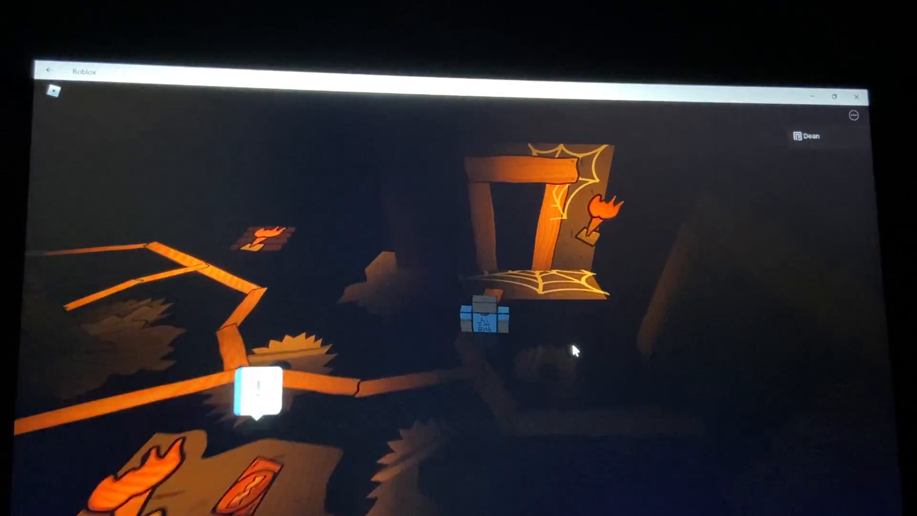
key("w")
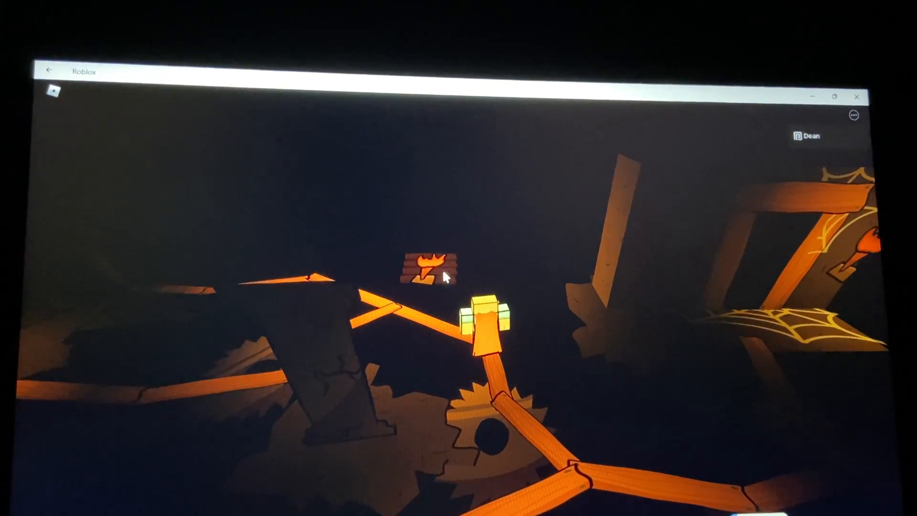
Walk the planks from the flame crate, fall, and move off again from the doorway spawn
key("w")
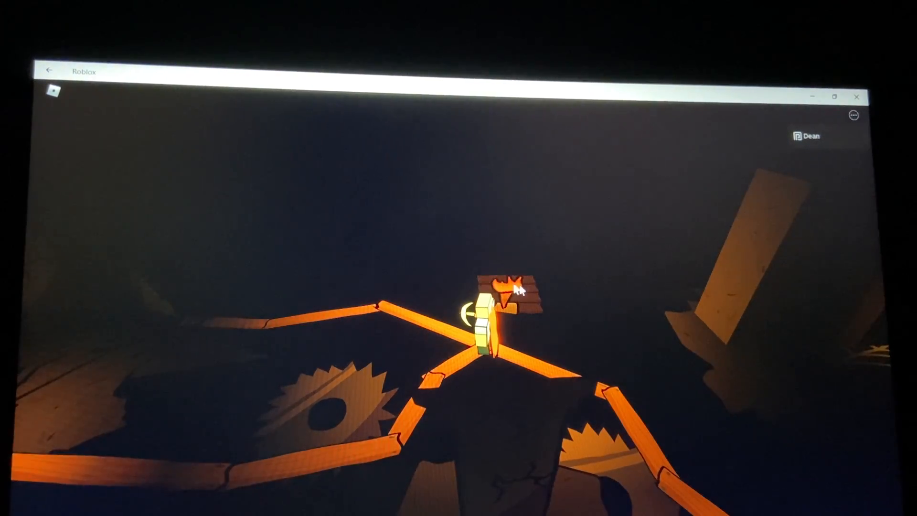
key("w")
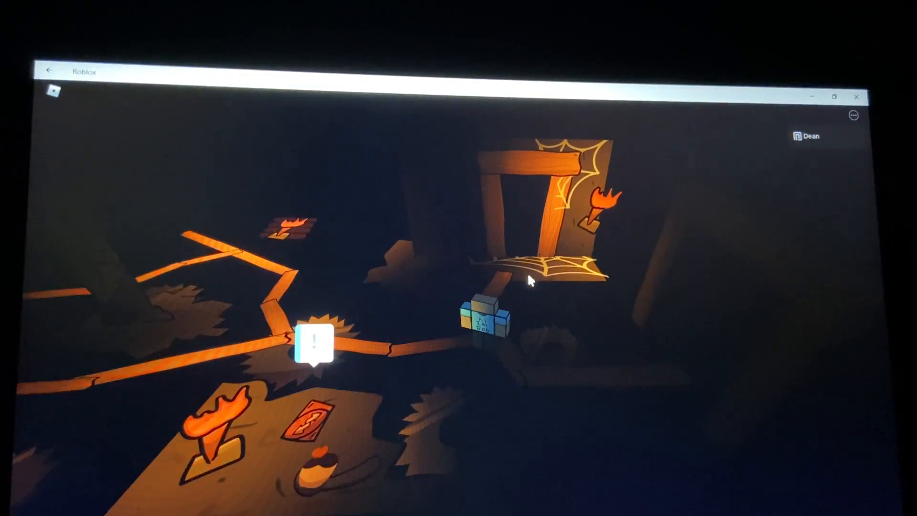
key("w")
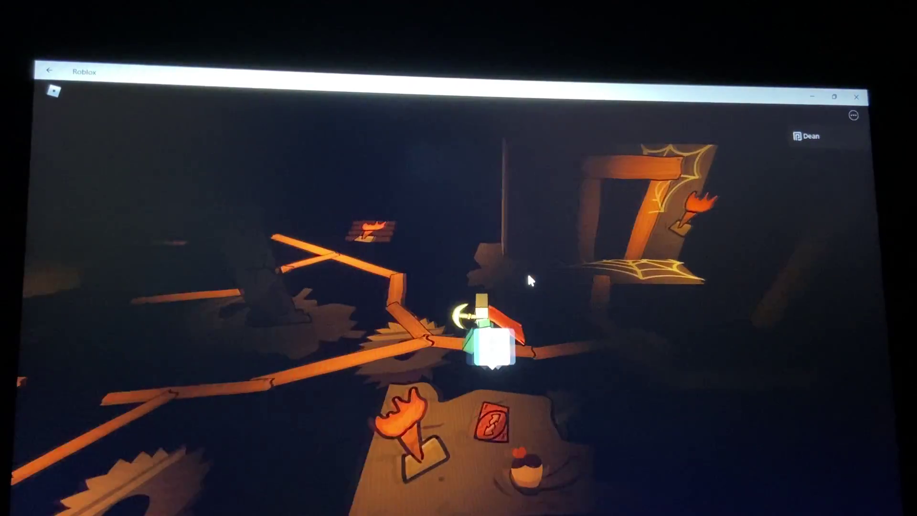
key("w")
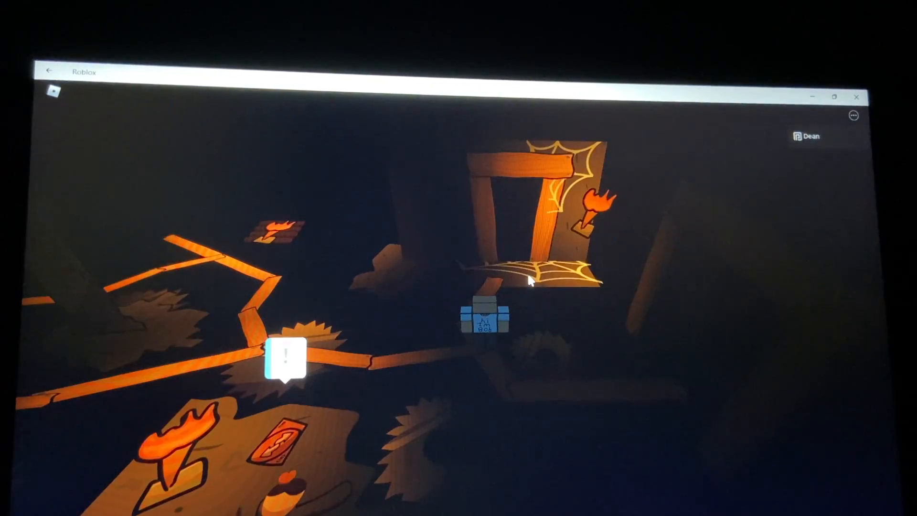
key("w")
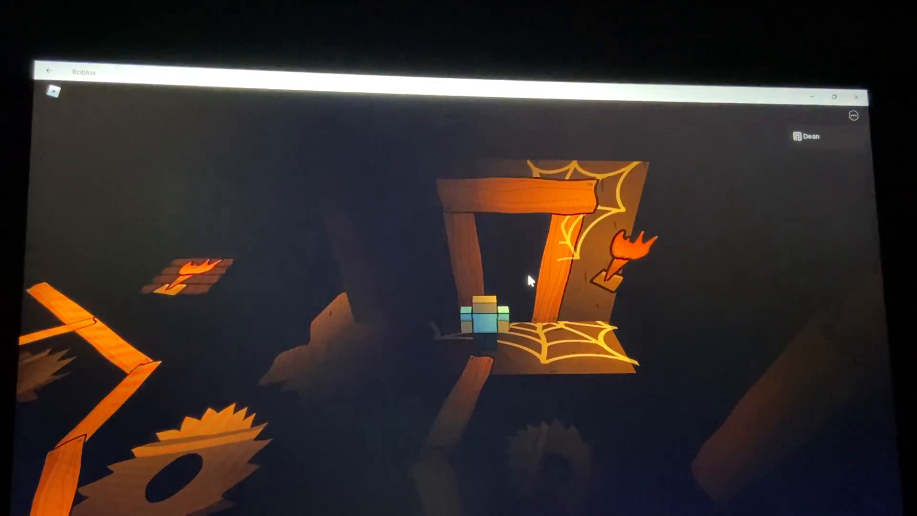
key("w")
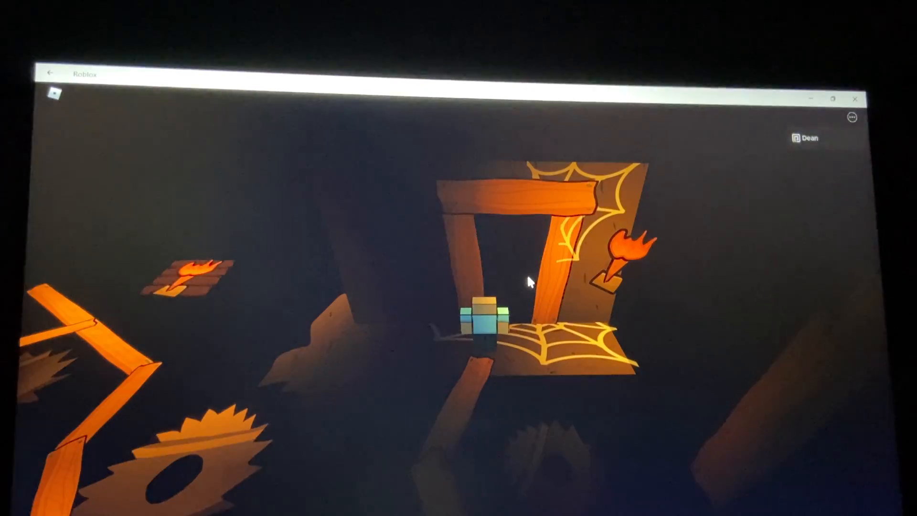
key("s")
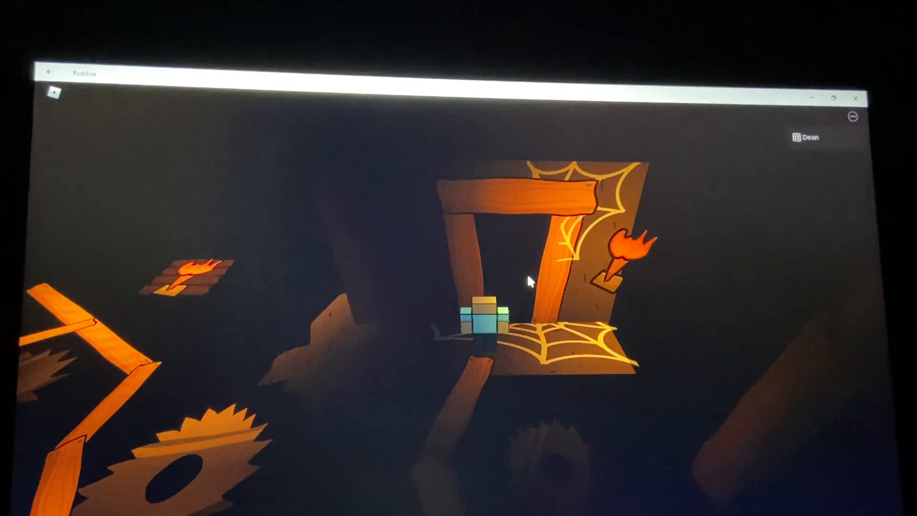
key("s")
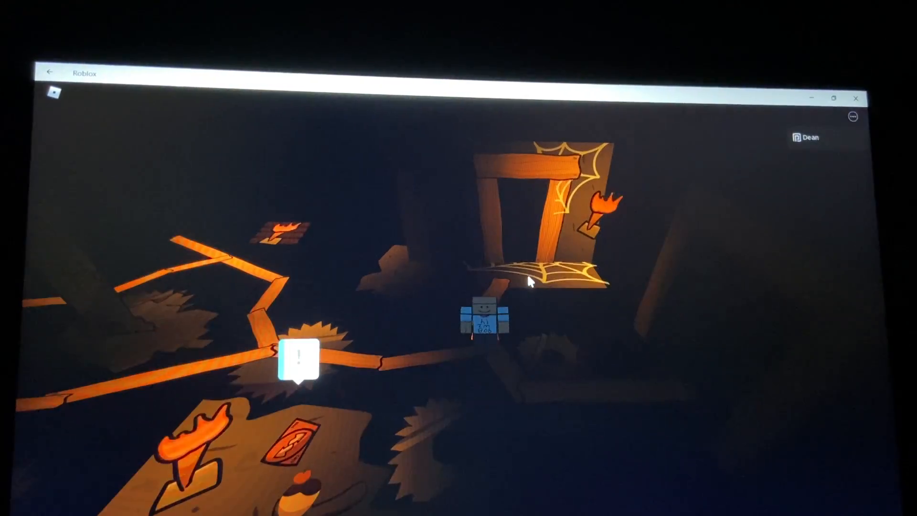
Follow the walkway left and onward past the key
key("a")
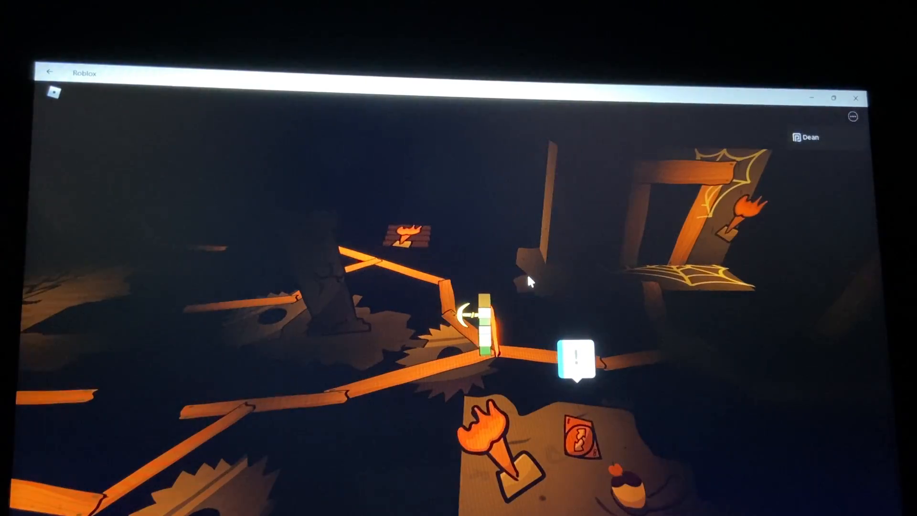
key("s")
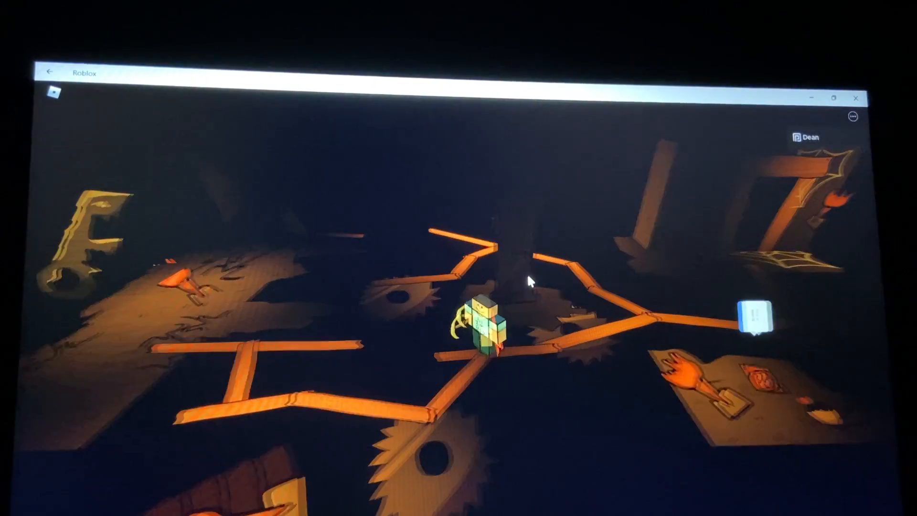
key("s")
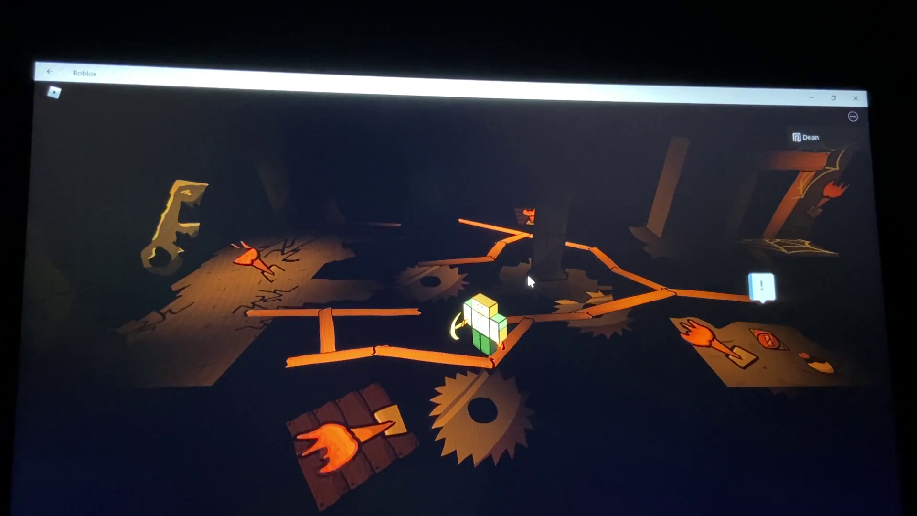
key("a")
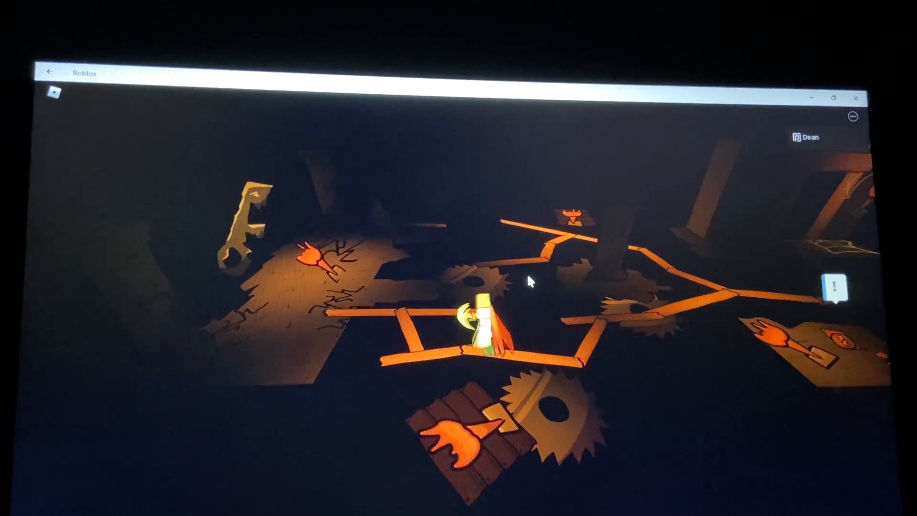
key("w")
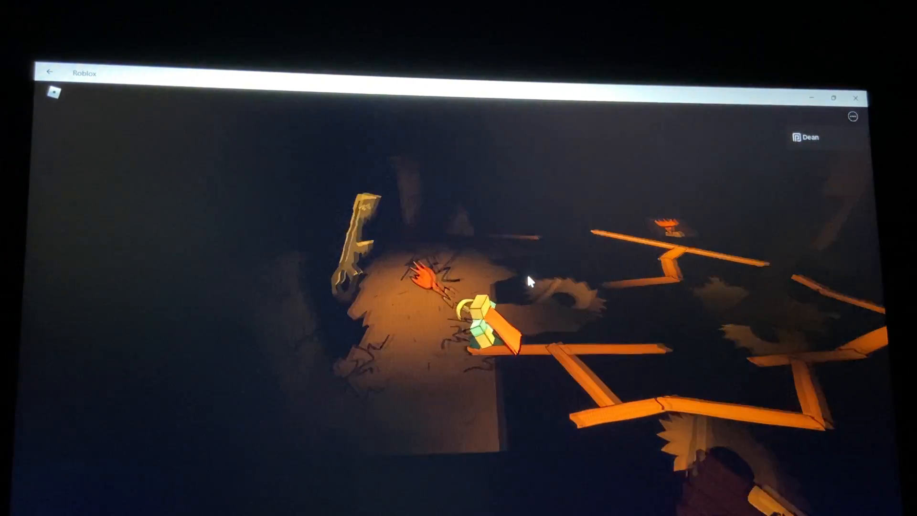
key("w")
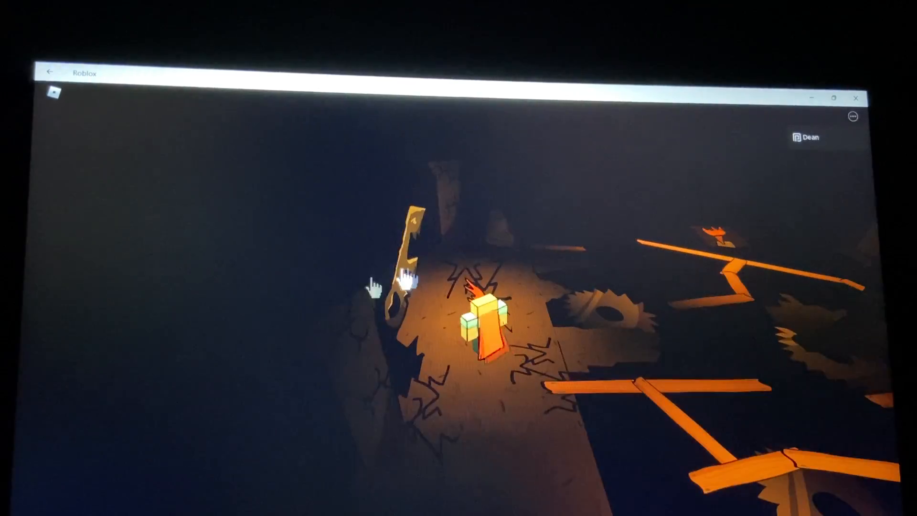
key("w")
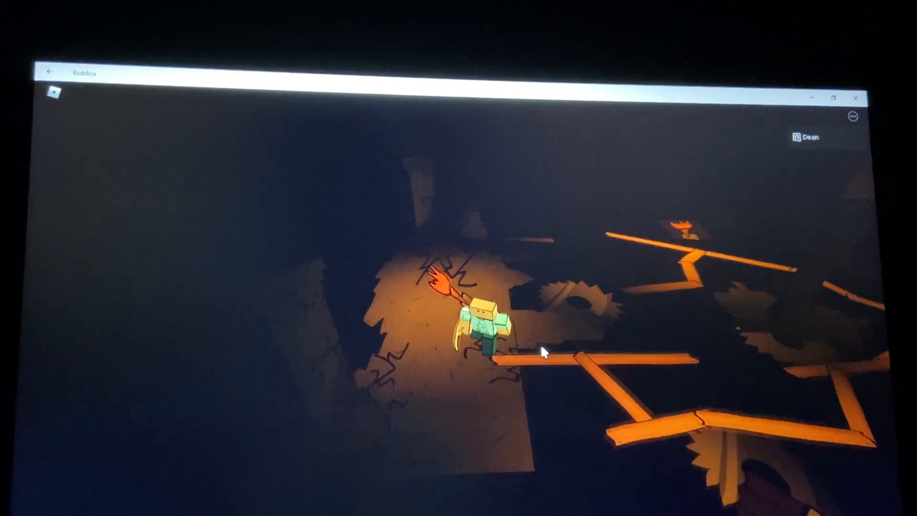
Cross the wooden walkway over the saw blades to the cobweb doorway
key("d")
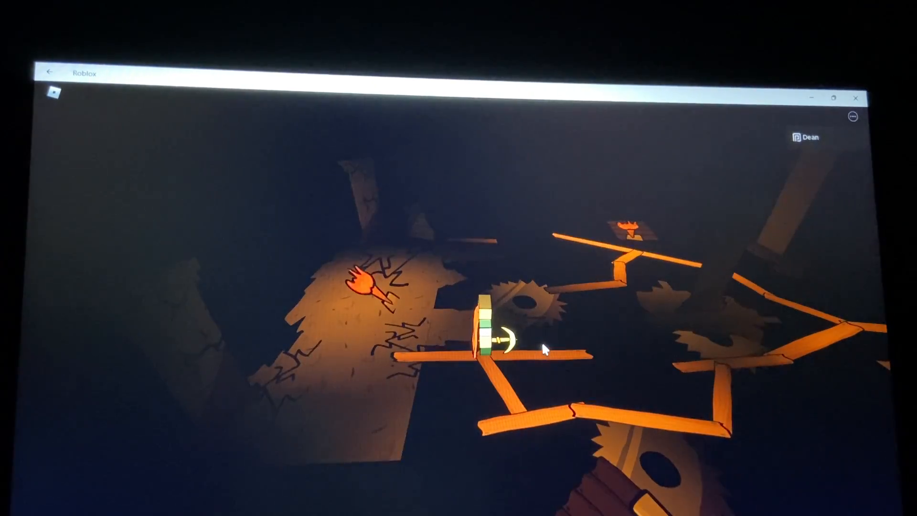
key("w")
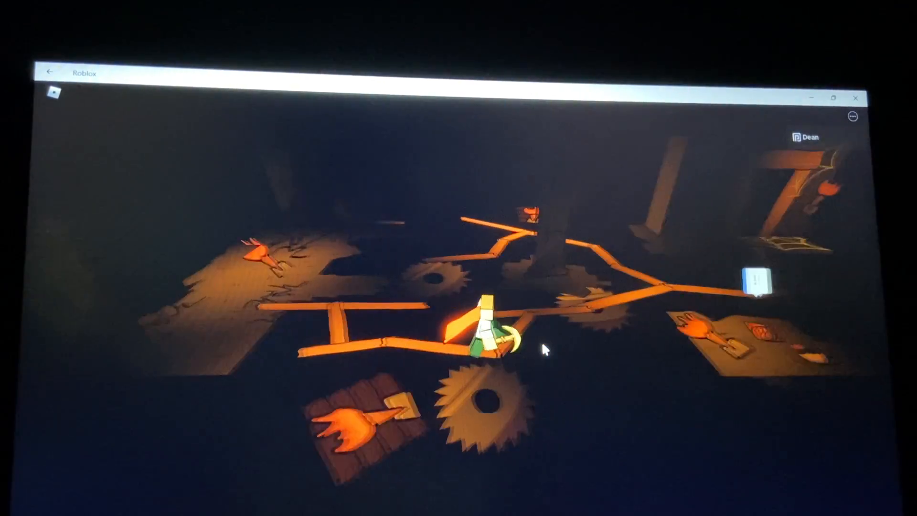
key("w")
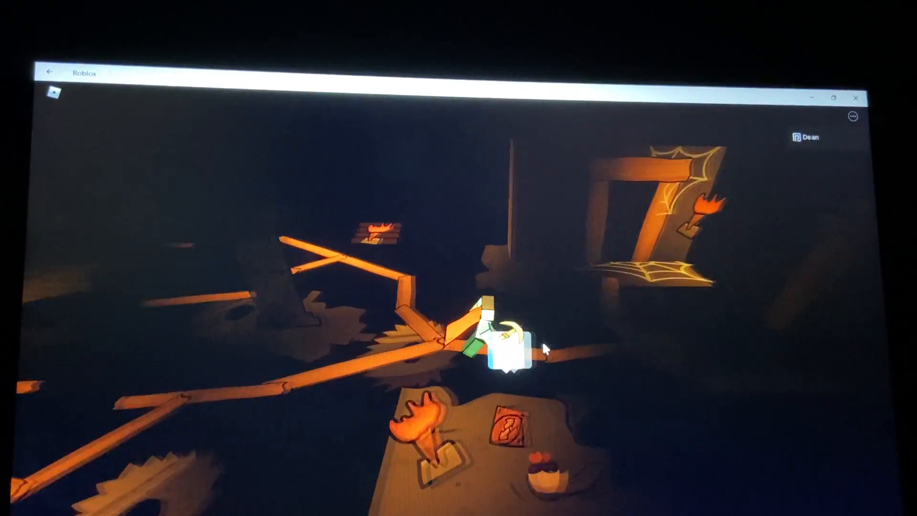
key("w")
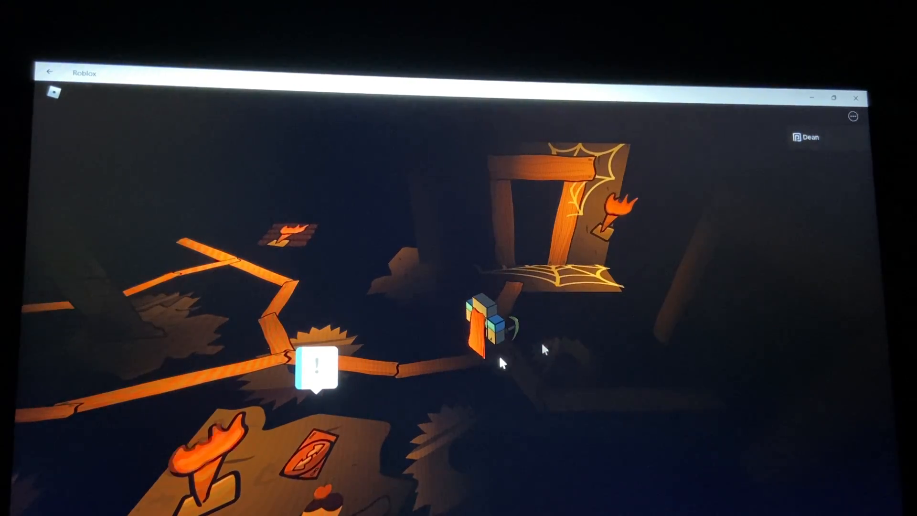
Pass through the torch room over the chair, up the stairs and into the saw-blade room
key("w")
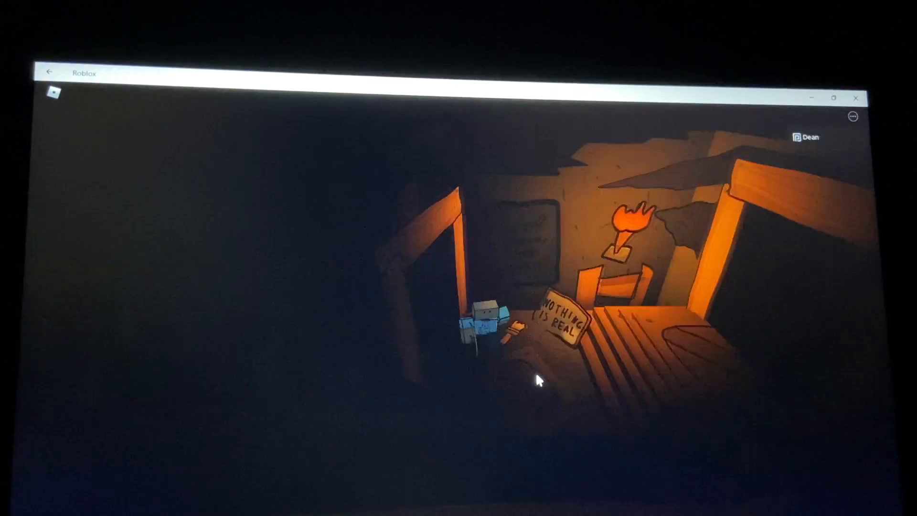
key("w")
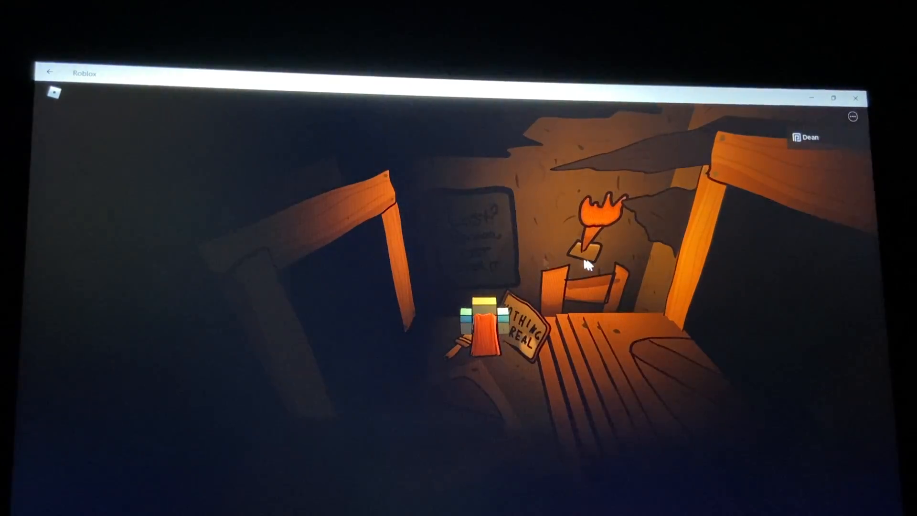
key("w")
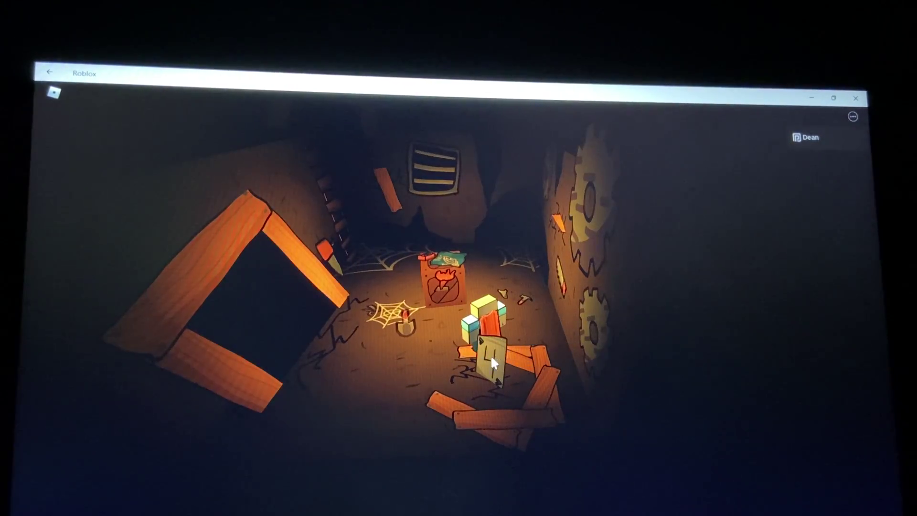
left_click_drag(491, 358, 532, 362)
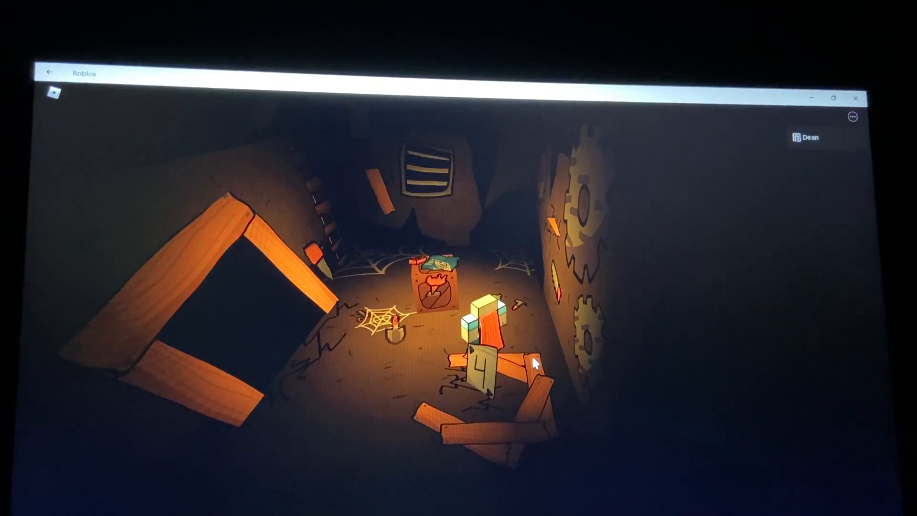
key("w")
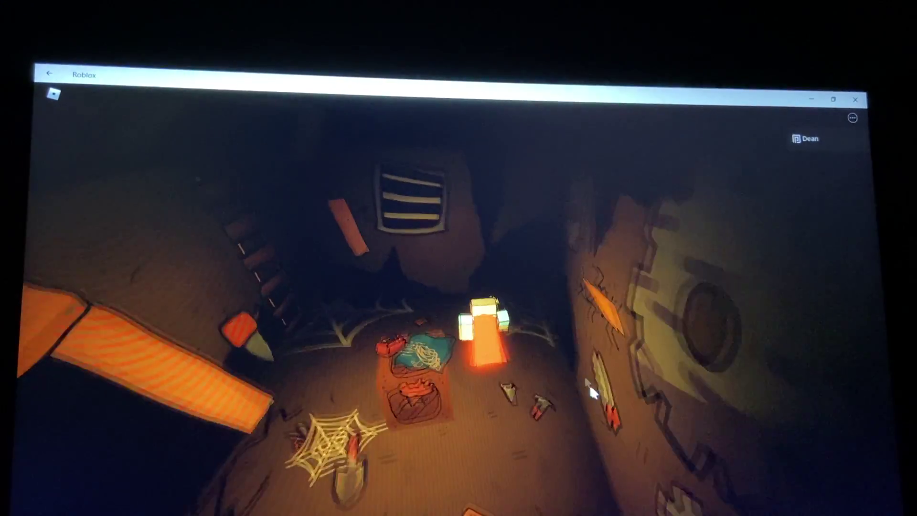
left_click_drag(590, 385, 491, 253)
key("w")
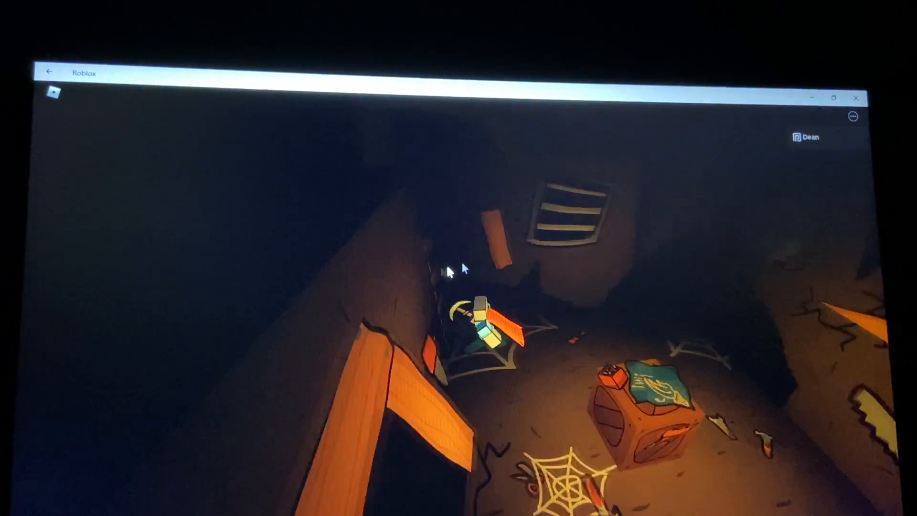
key("w")
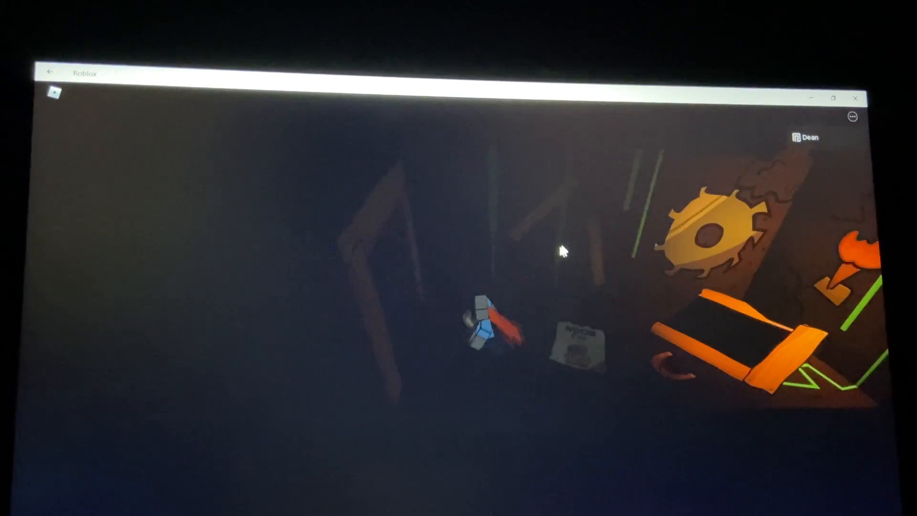
Continue through the green-framed room and wooden doorway into the green-laser room
key("w")
key("w")
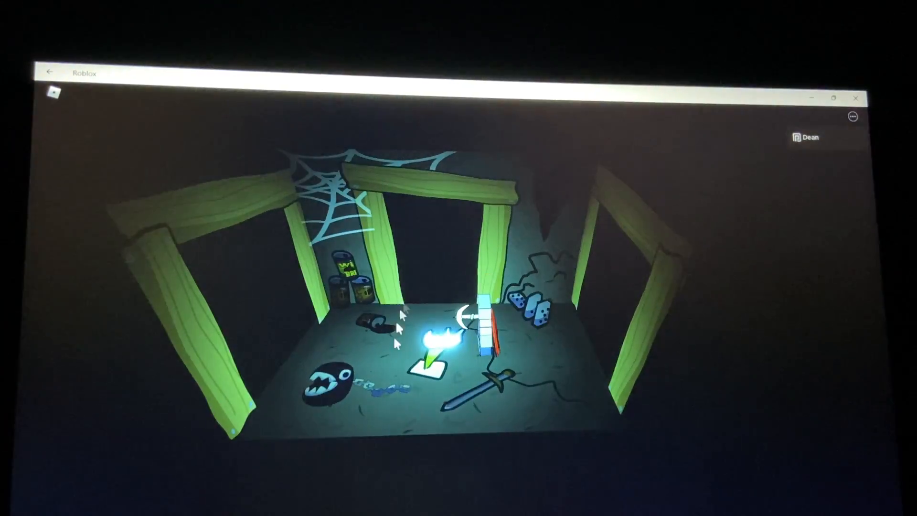
key("w")
key("w")
key("w")
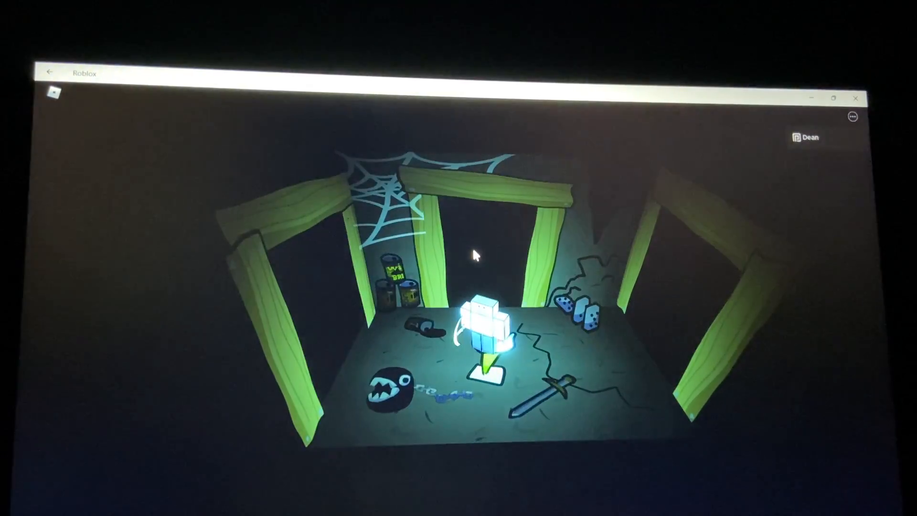
key("w")
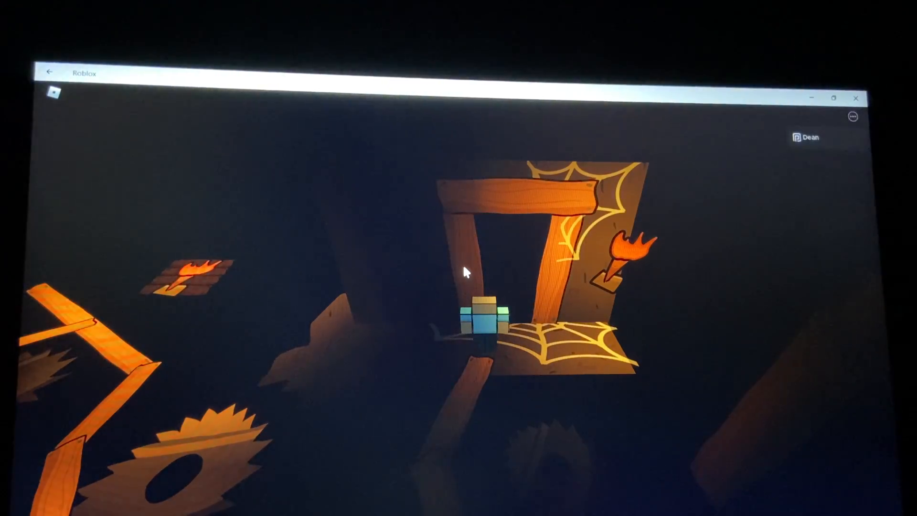
key("w")
key("w")
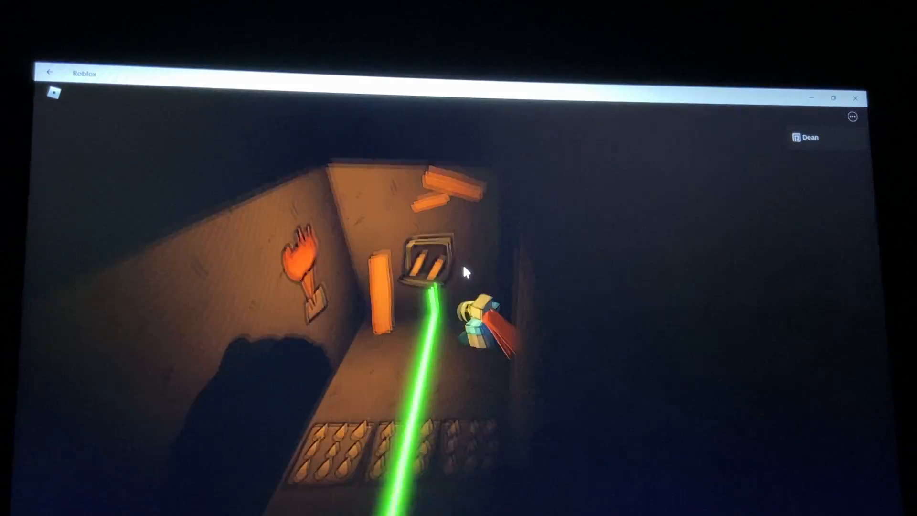
key("w")
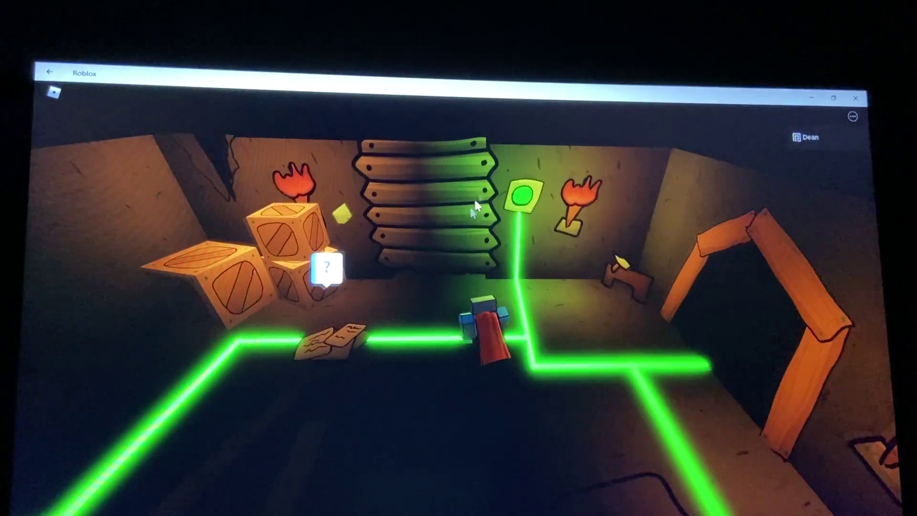
Follow the laser down the corridor and through the door into the factory room
mouse_move(481, 200)
left_mouse_down()
mouse_move(400, 235)
mouse_move(396, 279)
mouse_move(476, 259)
left_mouse_up()
key("w")
key("w")
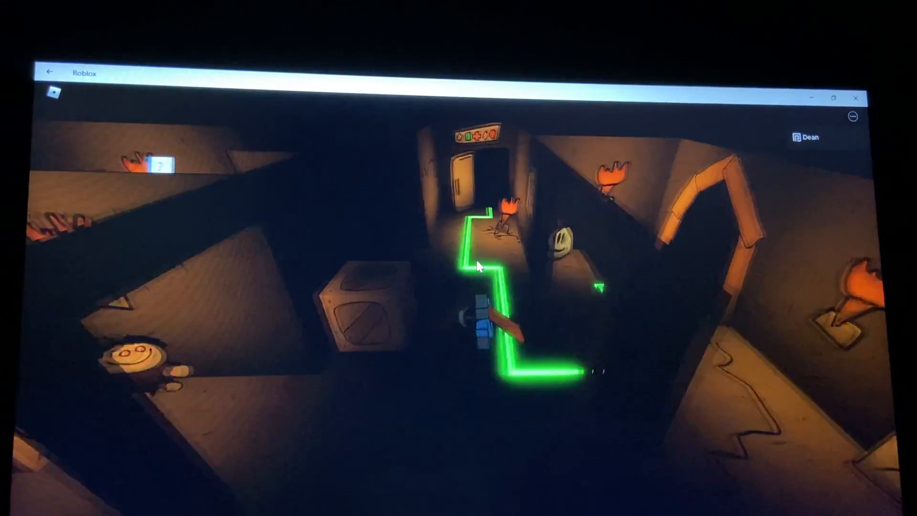
key("w")
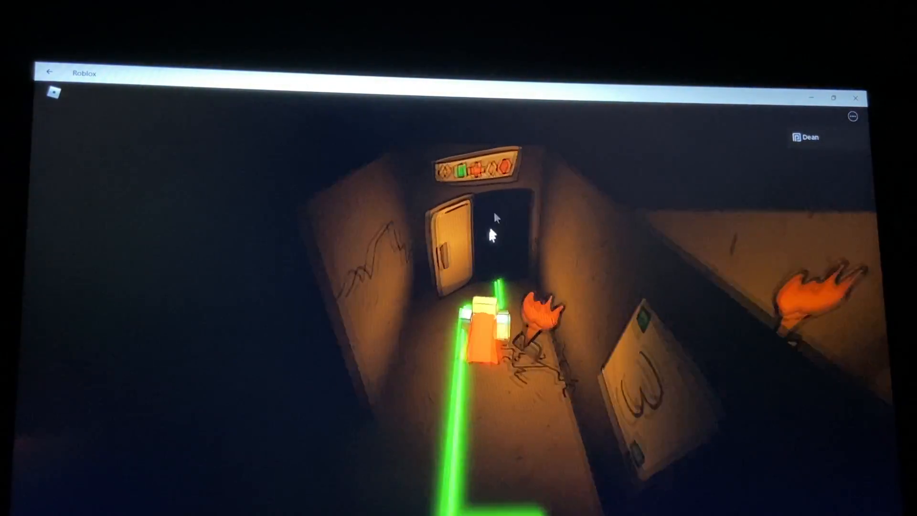
mouse_move(488, 229)
left_mouse_down()
mouse_move(395, 263)
mouse_move(514, 259)
mouse_move(447, 259)
left_mouse_up()
key("w")
key("w")
Look around the factory room, pick up the translator and walk away from the floor lettering
left_click_drag(433, 370, 338, 378)
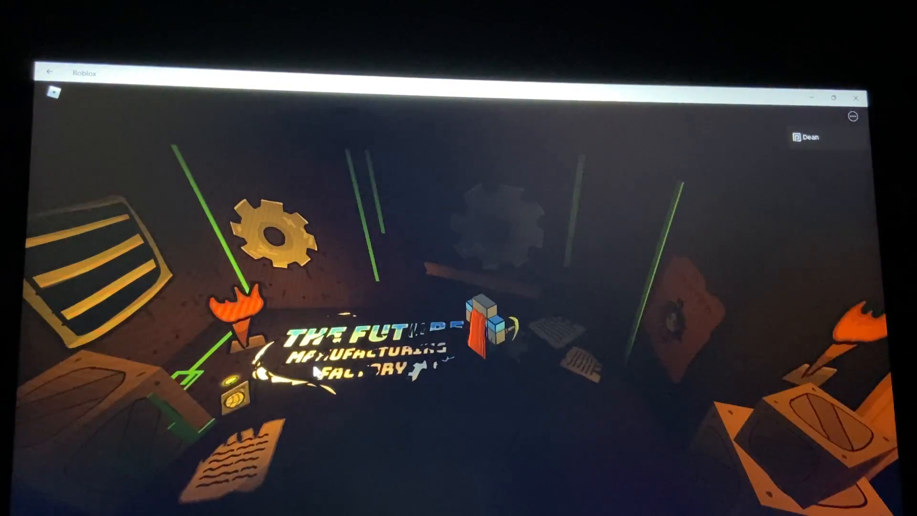
left_click_drag(266, 381, 319, 378)
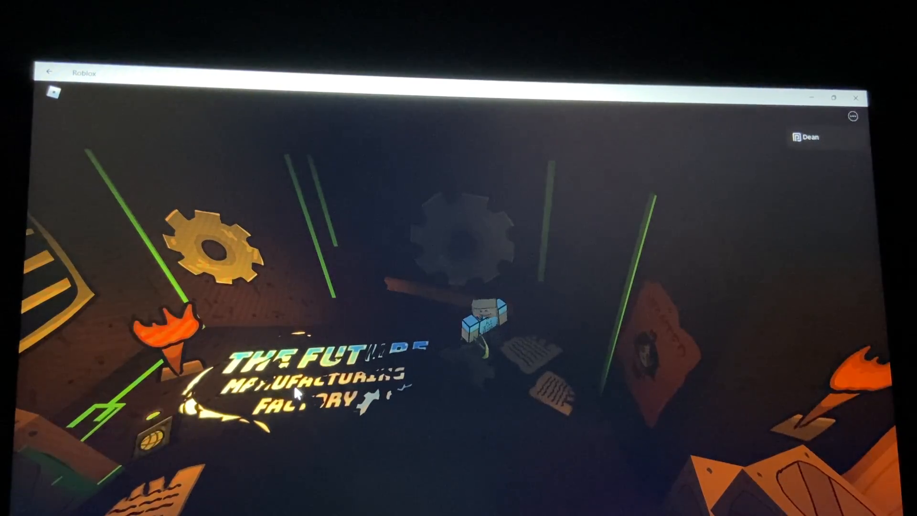
key("w")
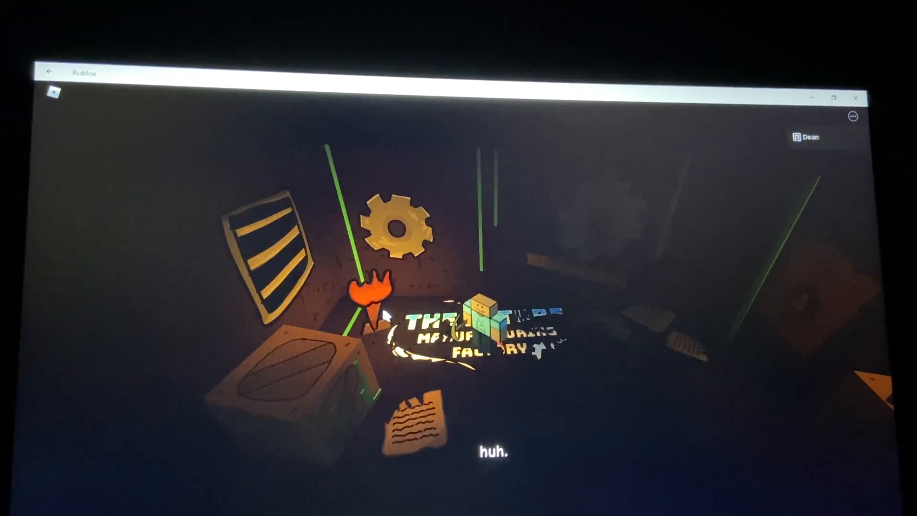
left_click(382, 306)
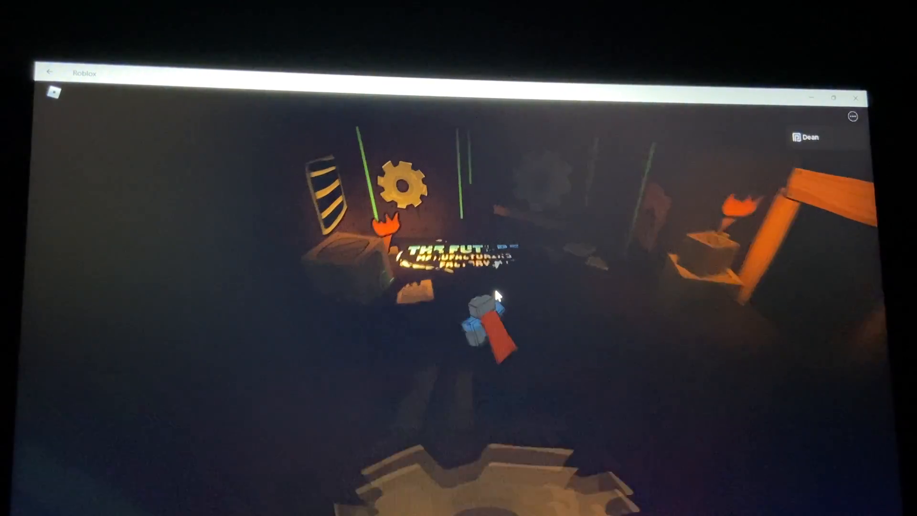
key("s")
key("s")
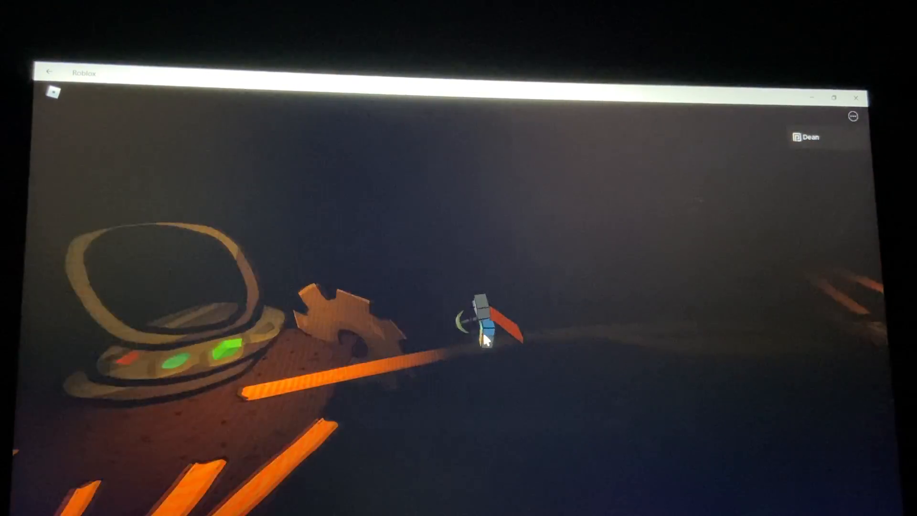
key("Right")
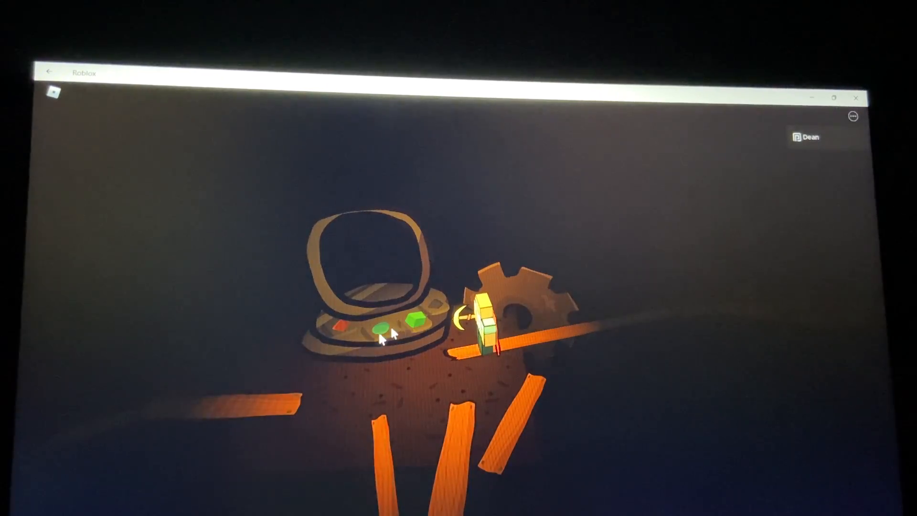
Climb onto the round machine's pedestal, jump back down and head left away from it
key("w")
key("w")
key("space")
key("s")
key("s")
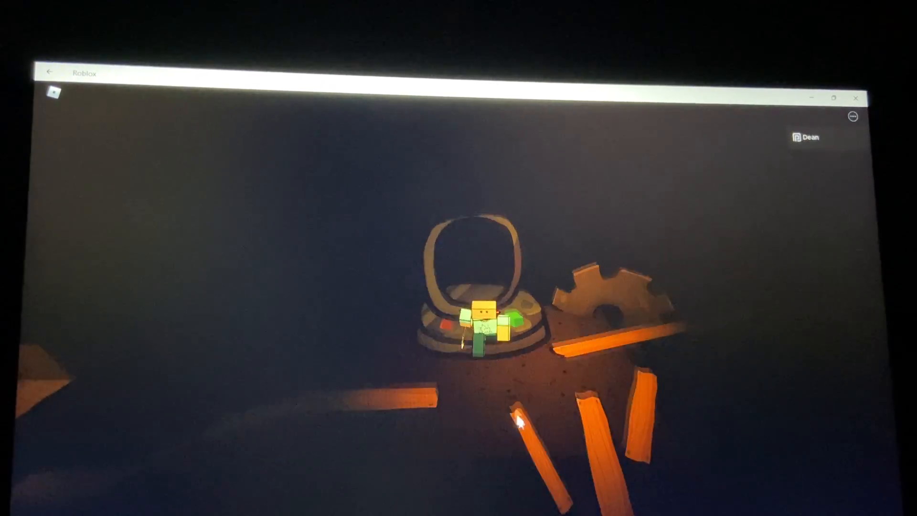
key("s")
key("Left")
key("Left")
key("a")
key("a")
key("a")
key("a")
key("a")
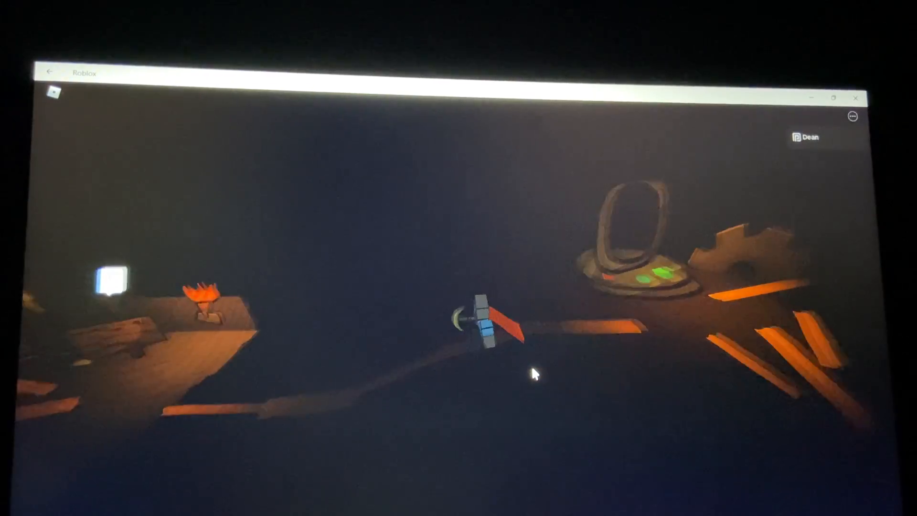
Reach the shard-hint sign on the torch platform and turn toward the yellow shards on the wall
key("w")
key("w")
key("w")
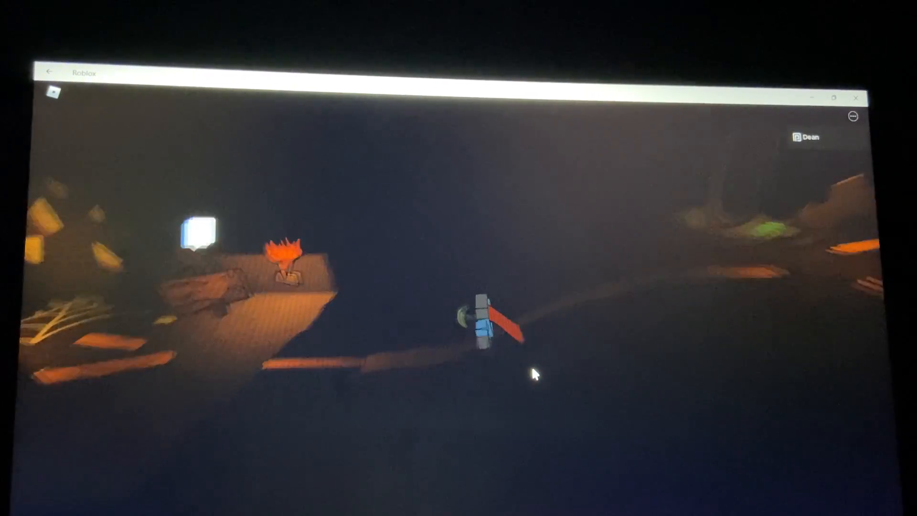
key("a")
key("a")
key("w")
key("w")
key("Right")
key("Right")
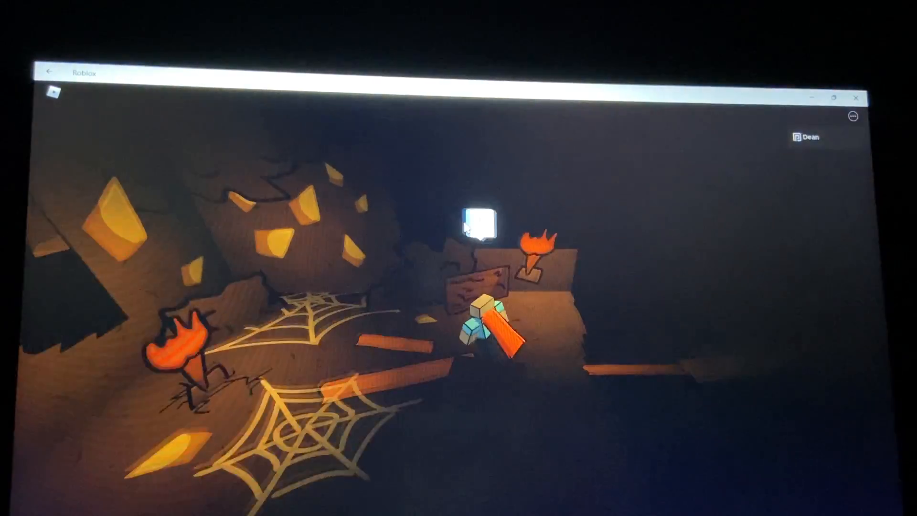
key("w")
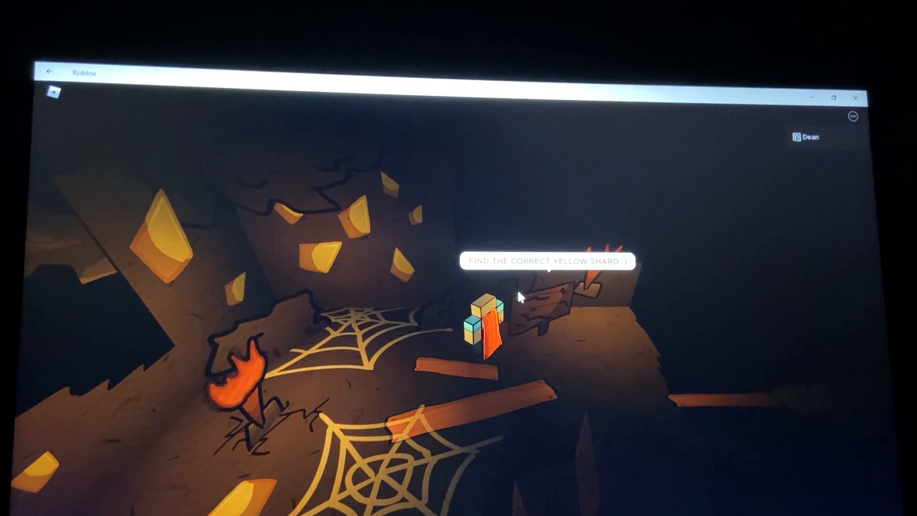
key("Right")
key("Right")
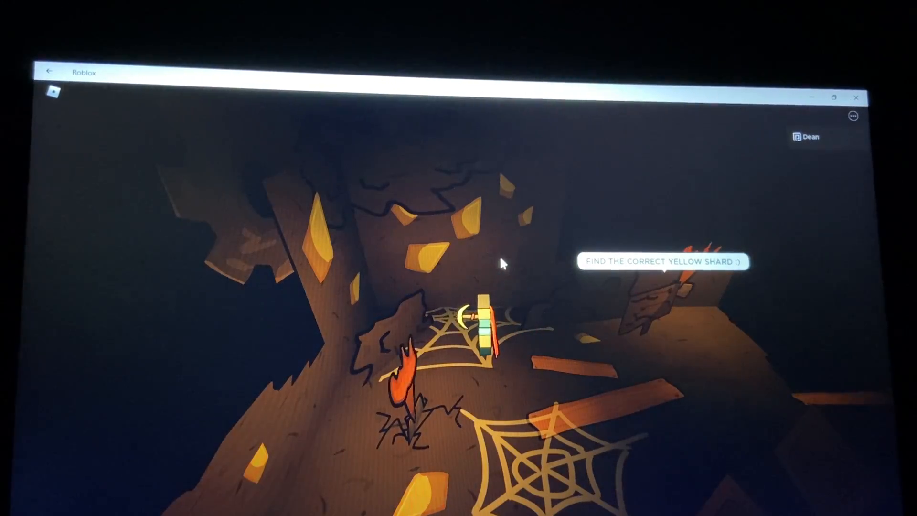
key("Right")
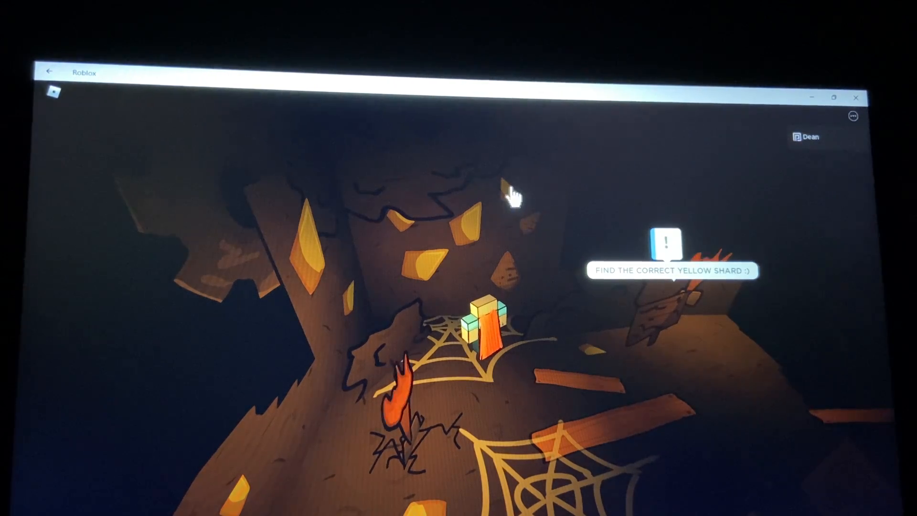
key("a")
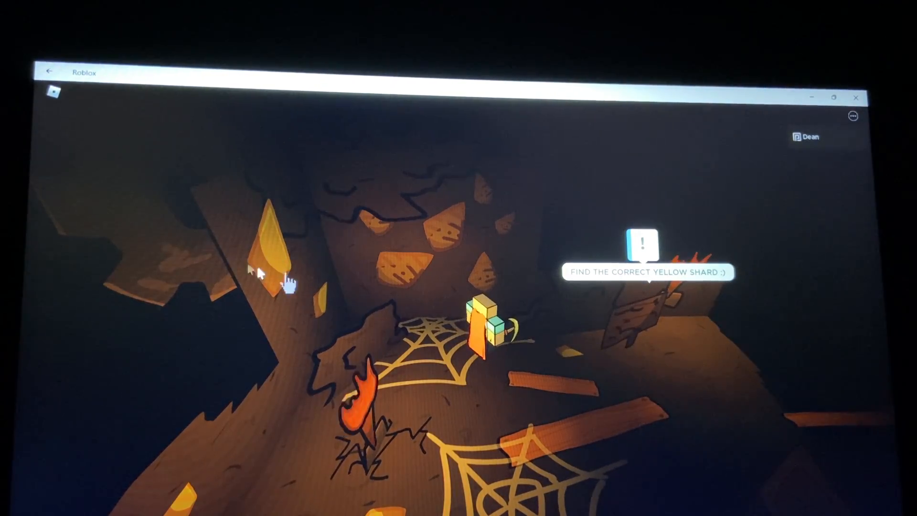
key("Right")
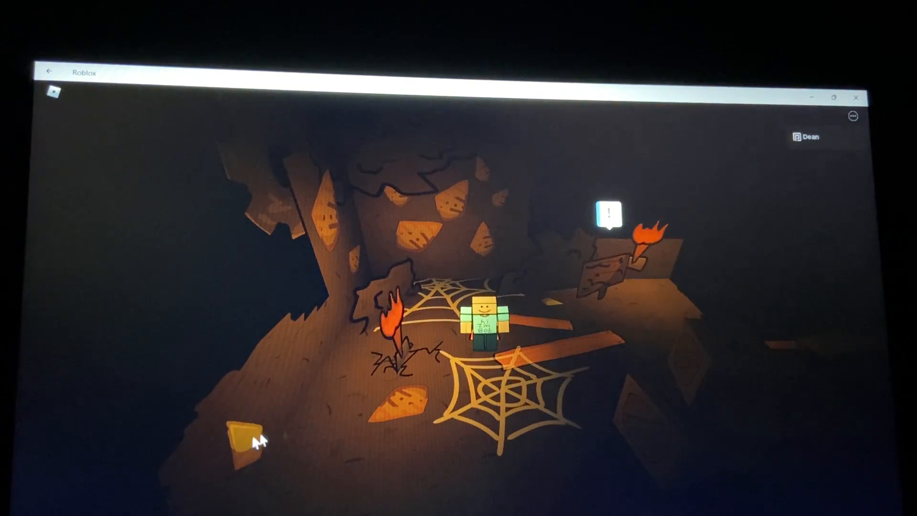
left_click_drag(242, 447, 536, 326)
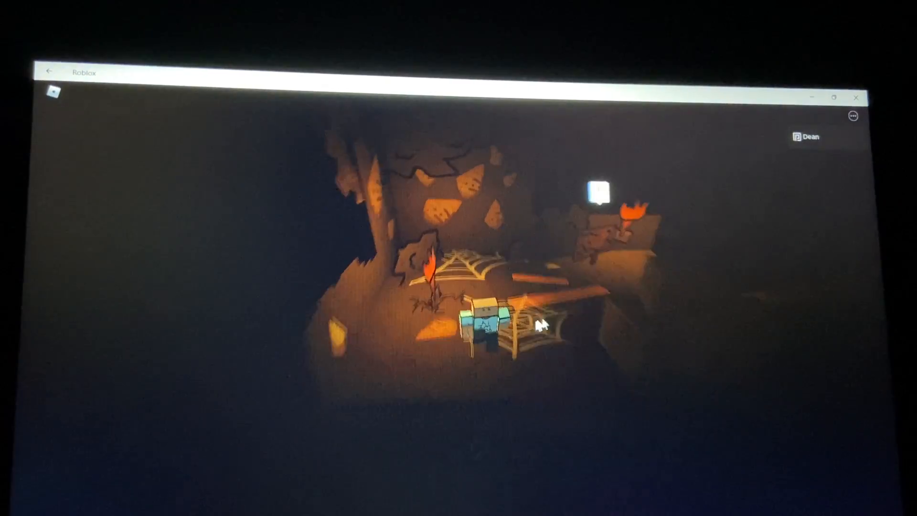
scroll(566, 301, "up", 4)
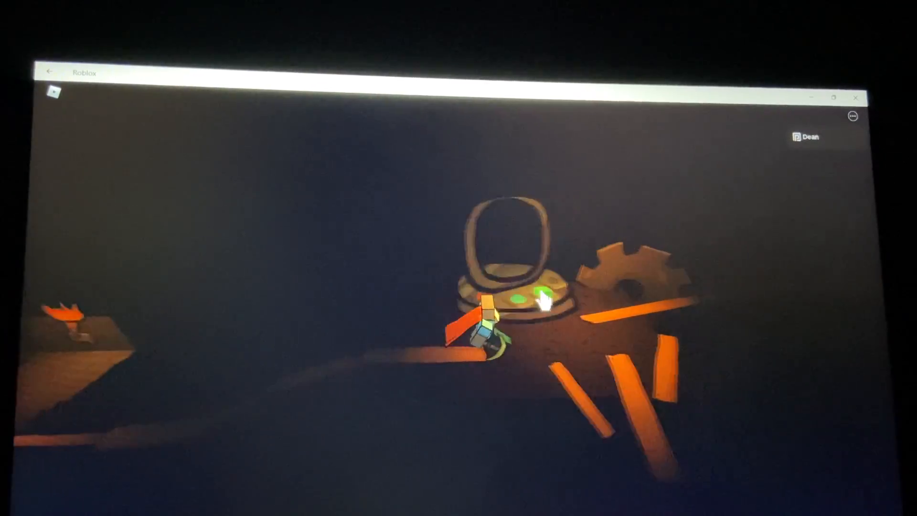
Teleport through the portal and explore the room's left side by the blue puddle
key("w")
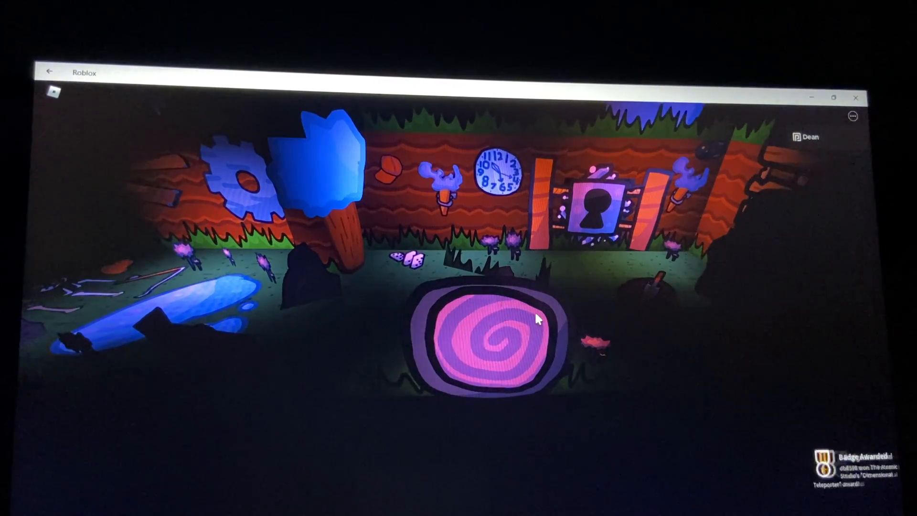
key("w")
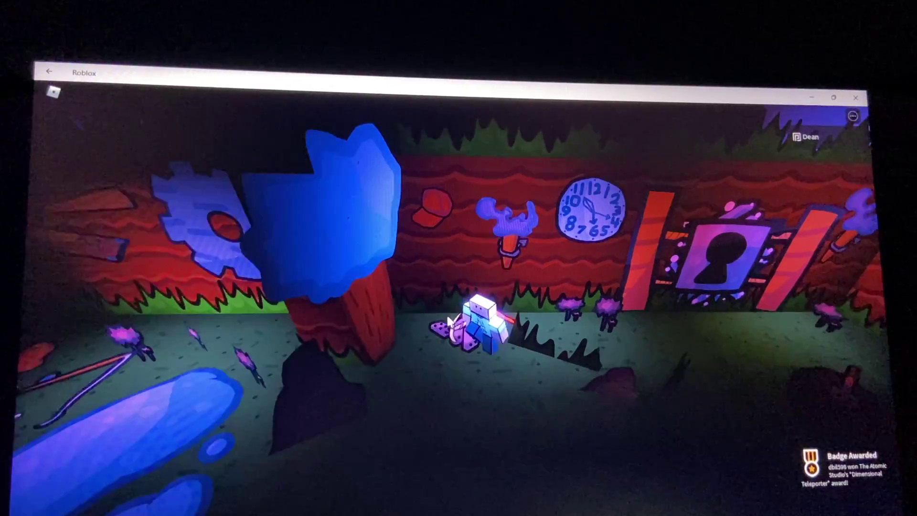
key("w")
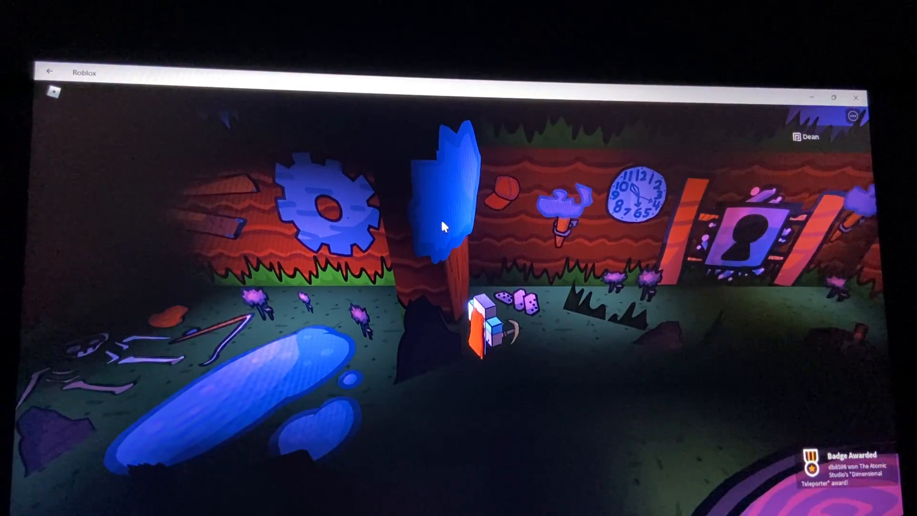
key("a")
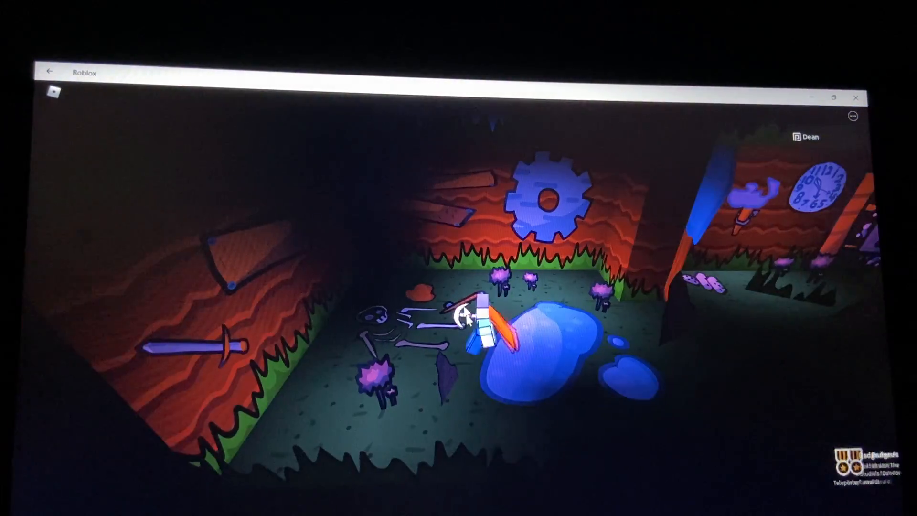
key("w")
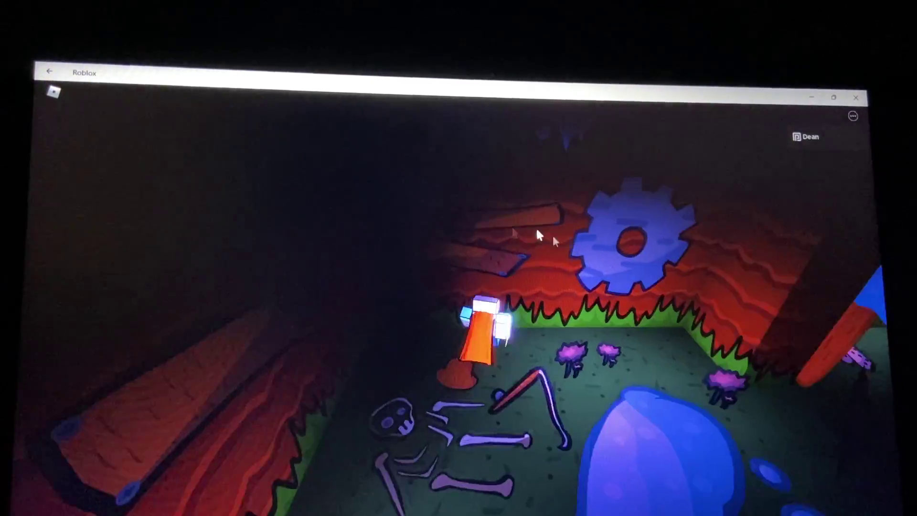
key("s")
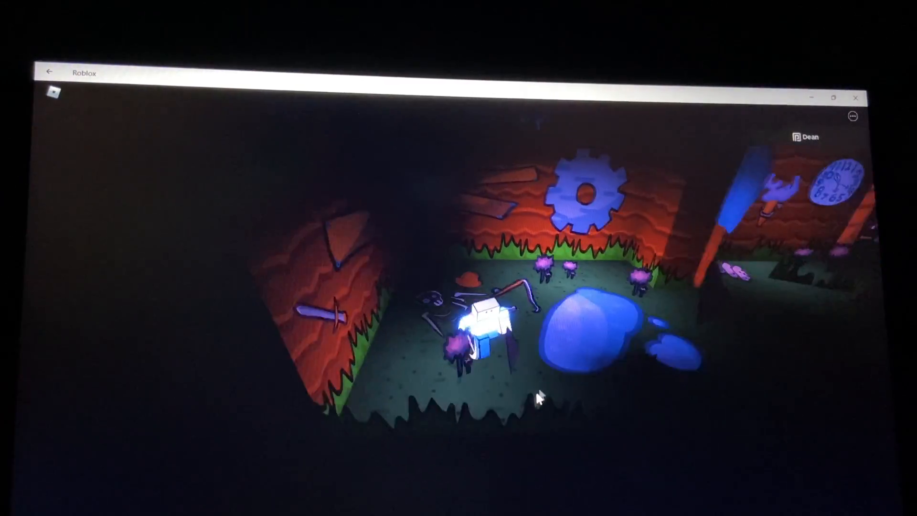
Inspect the clock wall and keyhole door, then exit right through the dark gap into the next chamber
left_click_drag(538, 386, 571, 201)
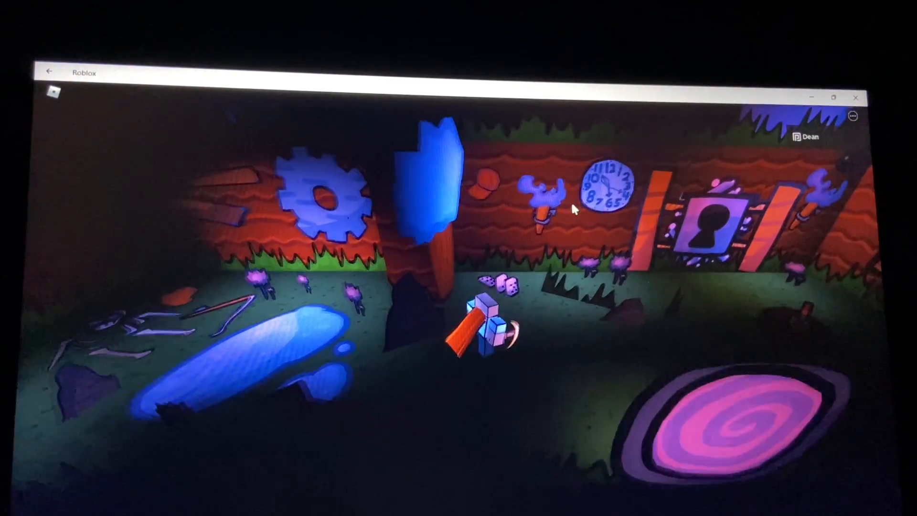
key("w")
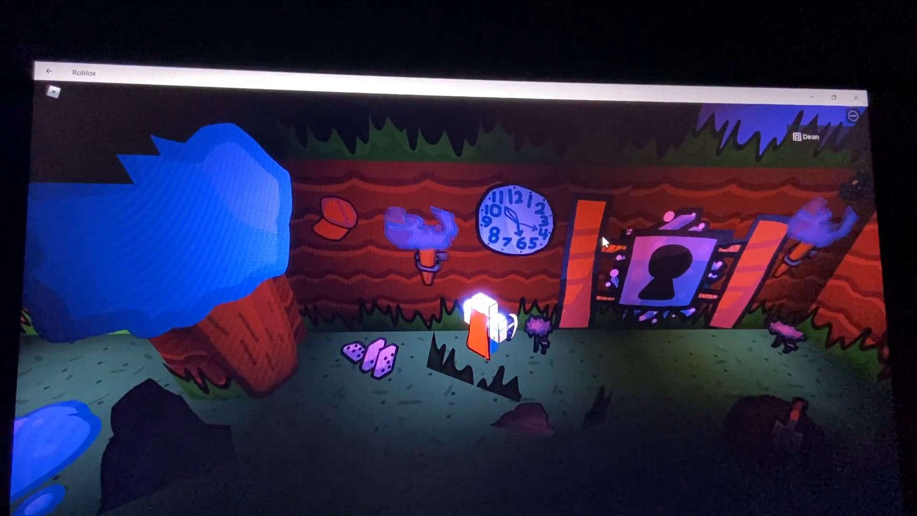
key("w")
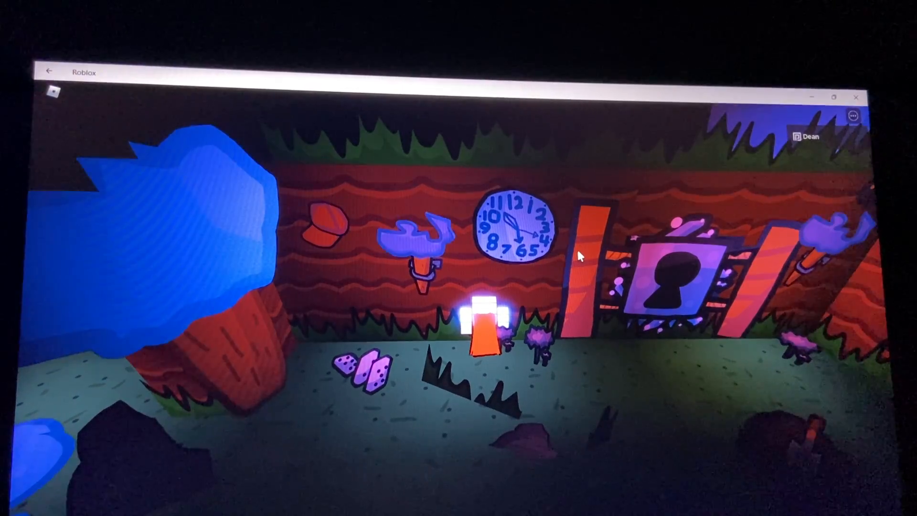
key("d")
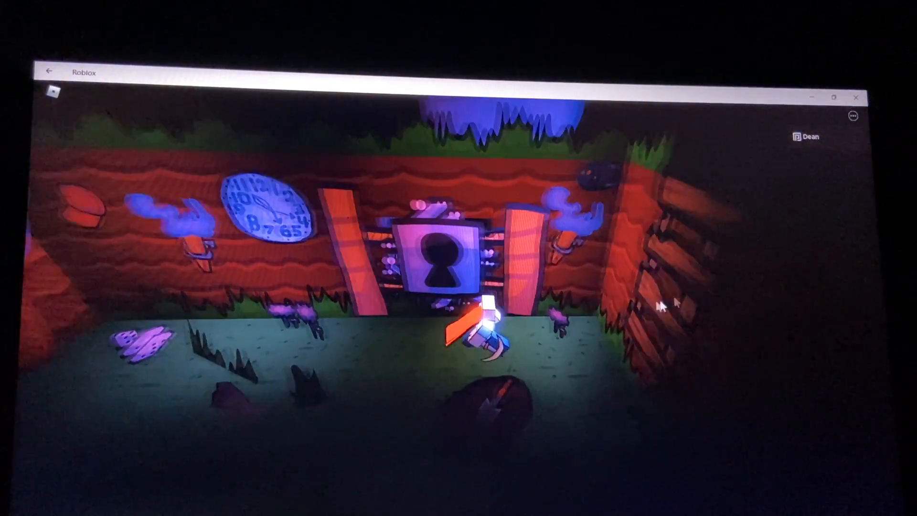
key("d")
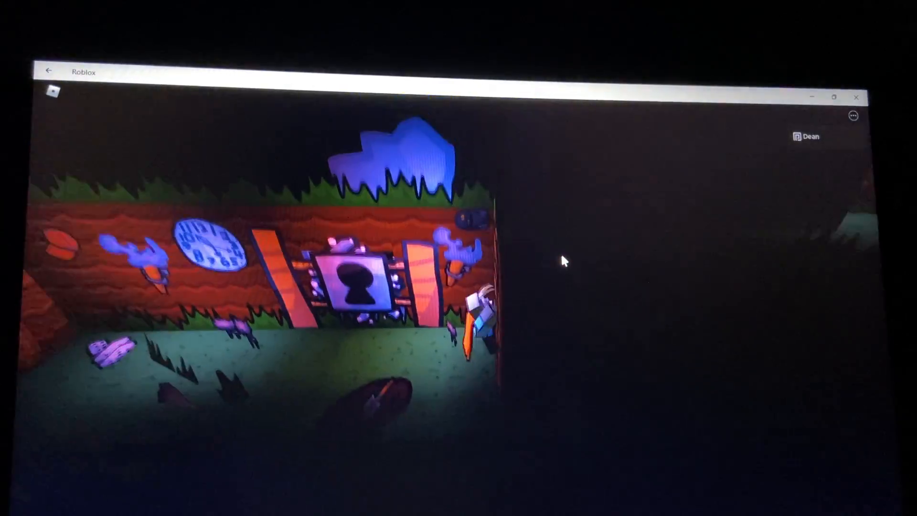
key("d")
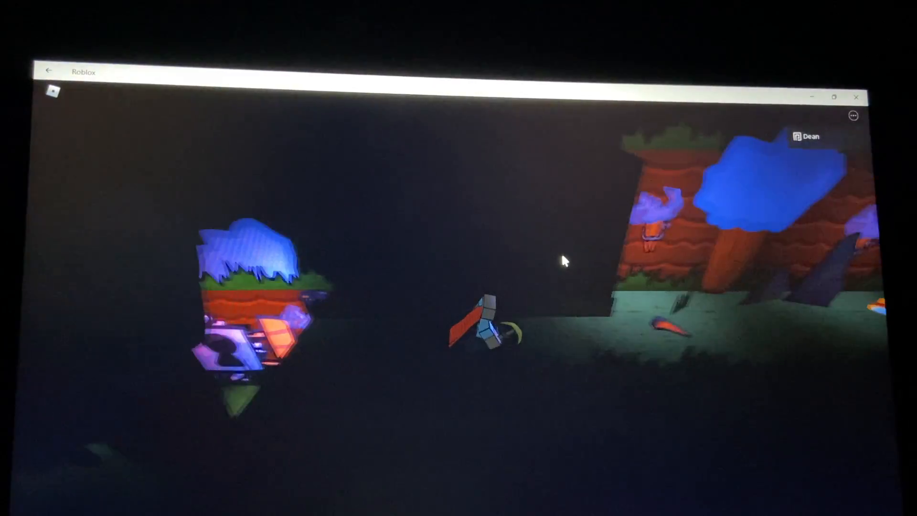
key("d")
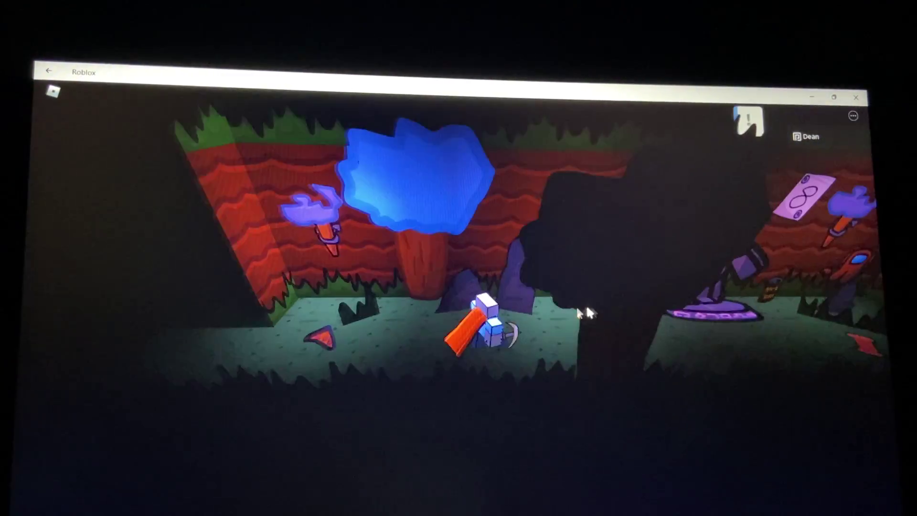
Step up to the purple statue, chat to ask for its remote, then walk out of its chamber
key("d")
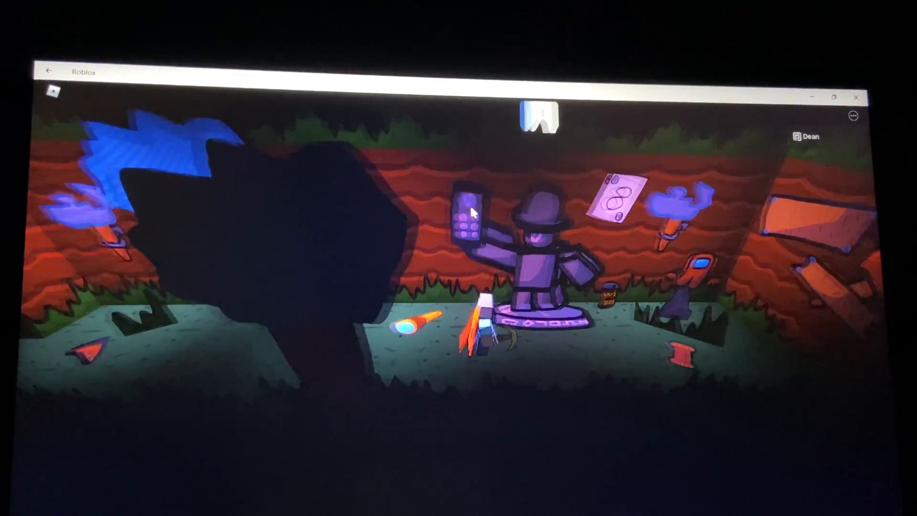
key("w")
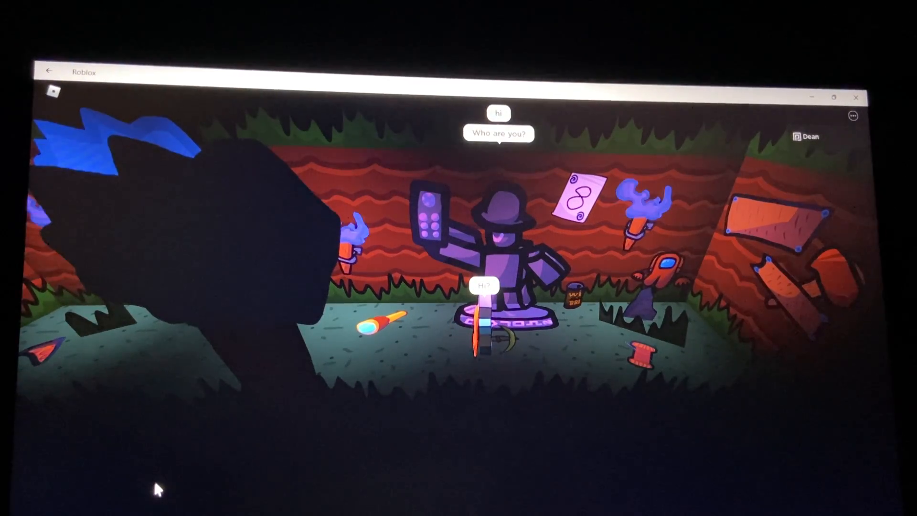
key("slash")
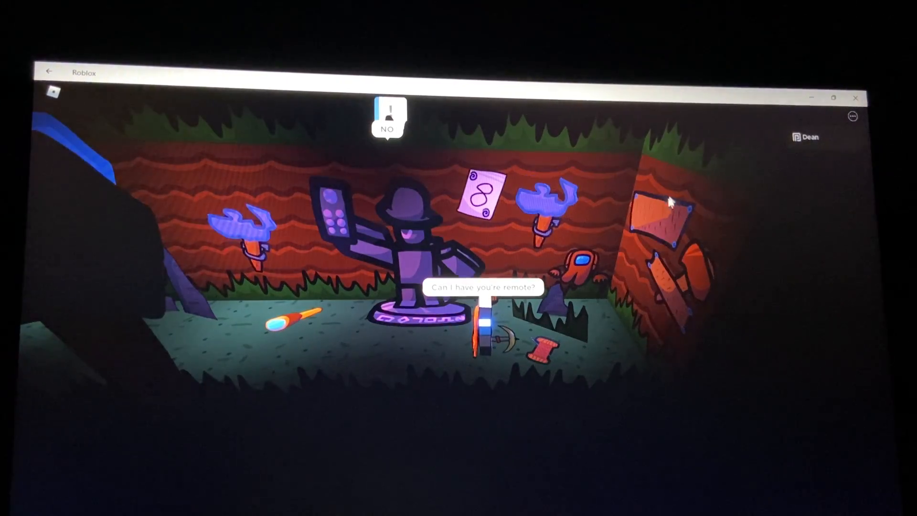
right_click(543, 357)
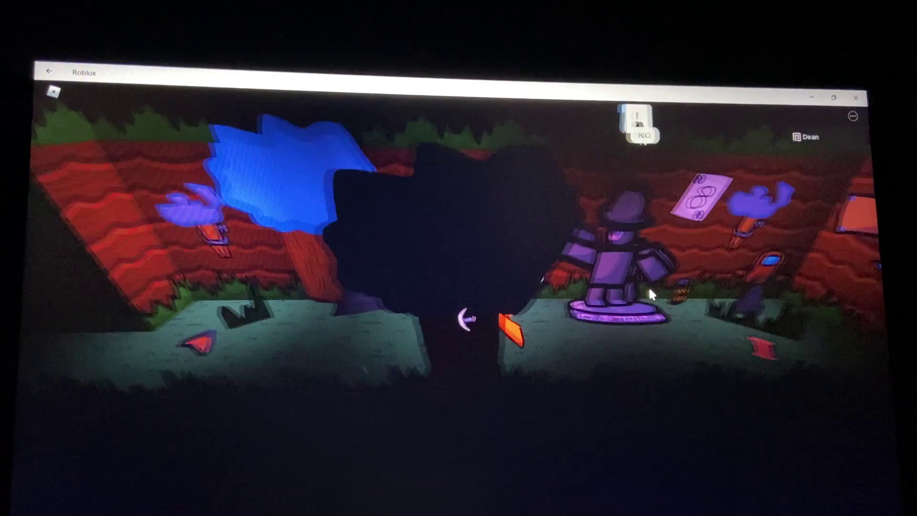
left_click_drag(649, 286, 474, 279)
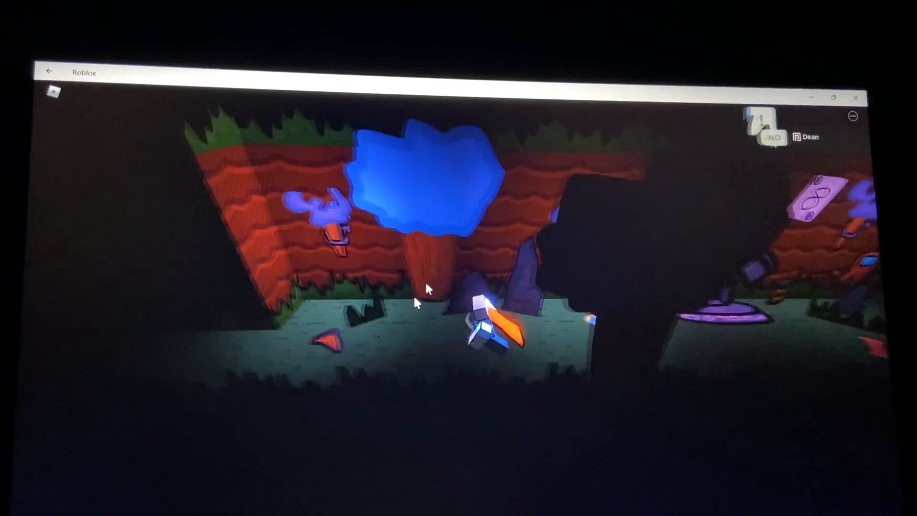
key("Right")
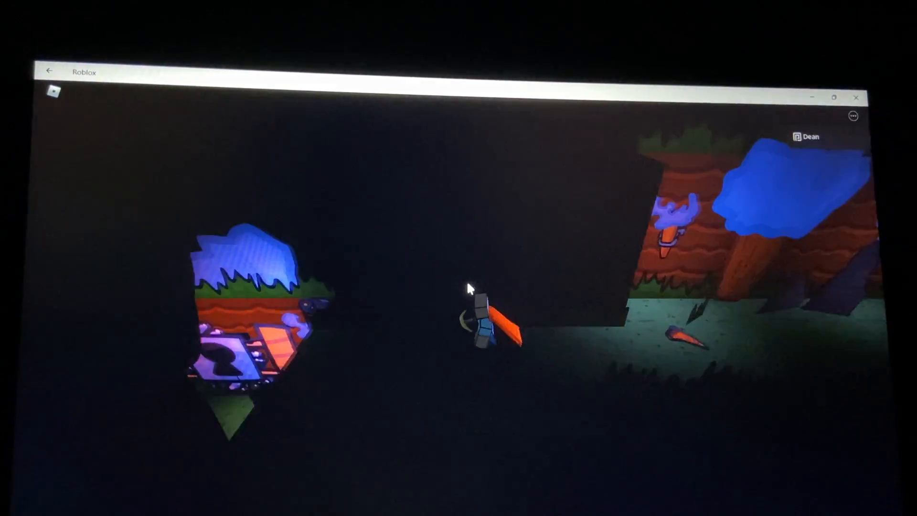
Cross the planks from the portal and follow the green path through the cave rooms
right_click(501, 271)
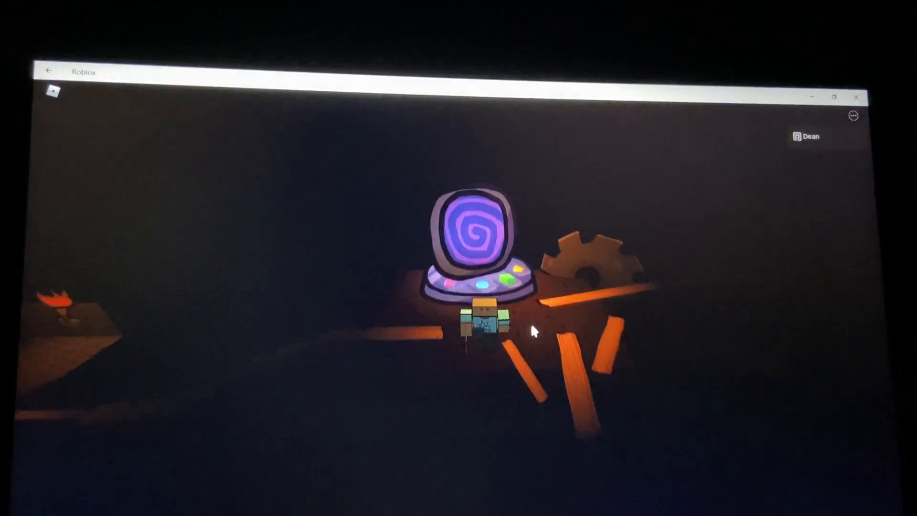
key("w")
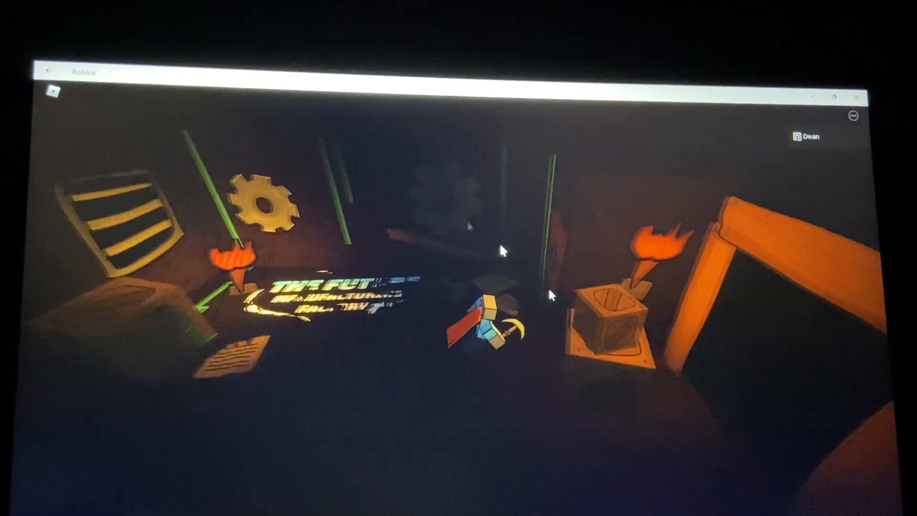
key("w")
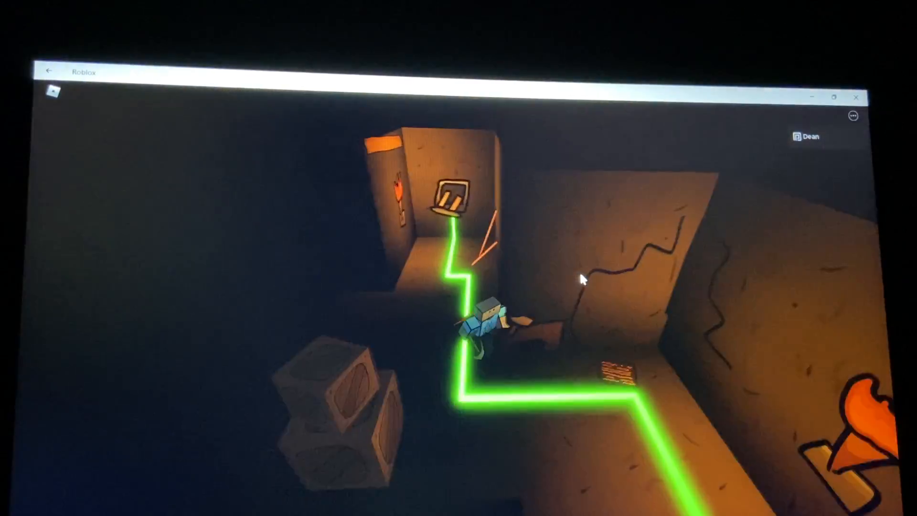
key("w")
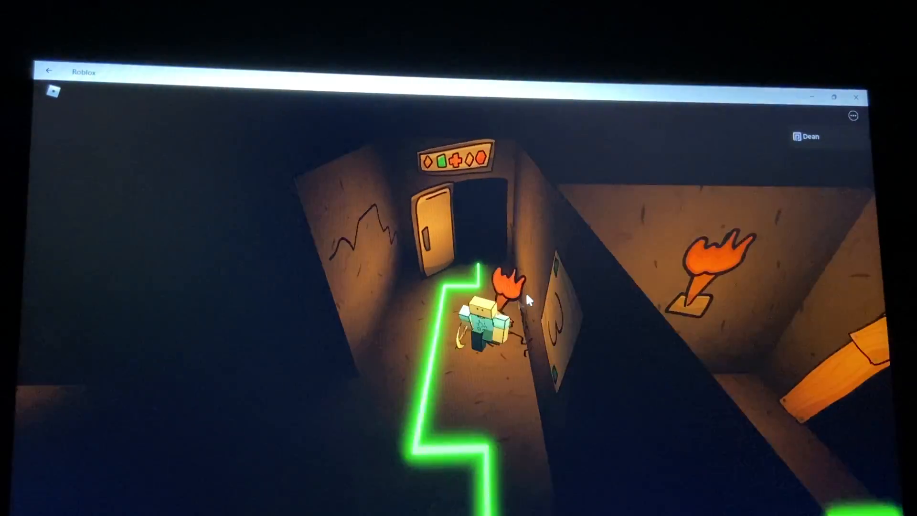
key("s")
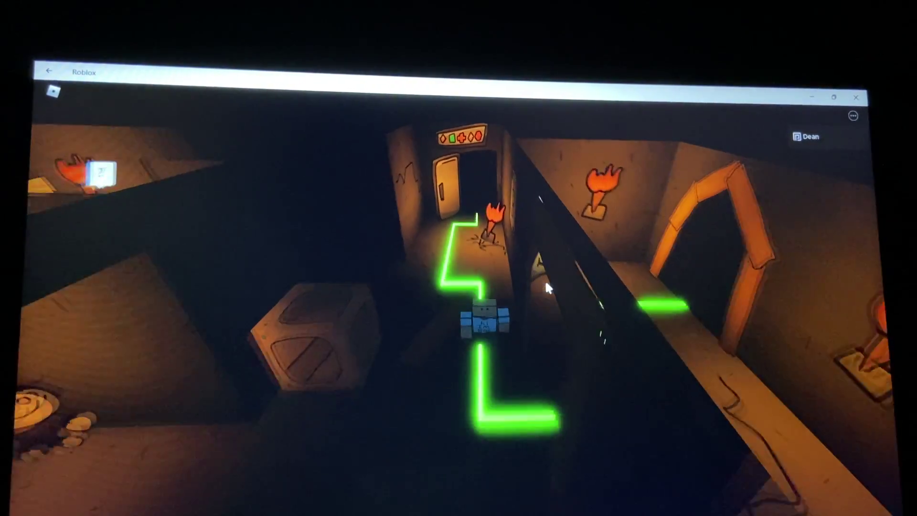
key("w")
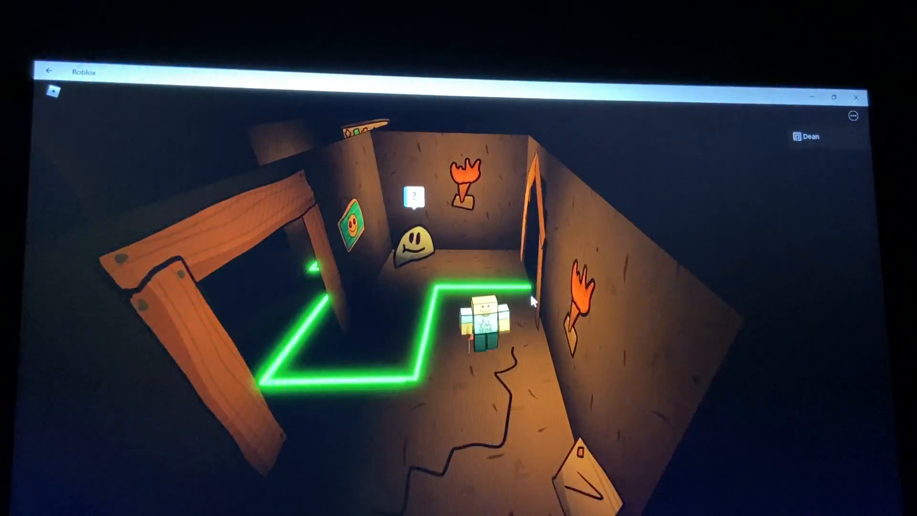
In the crate room, hit the wall switch and read the note by the crates
key("w")
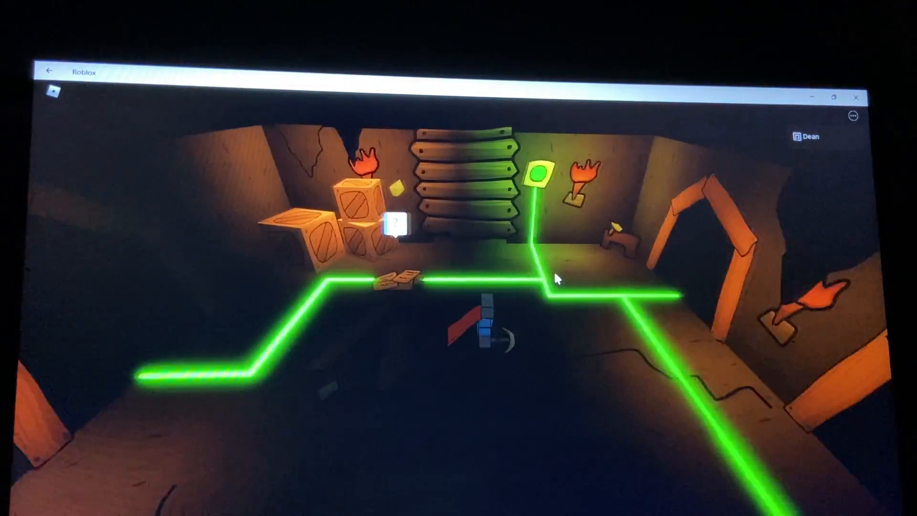
key("d")
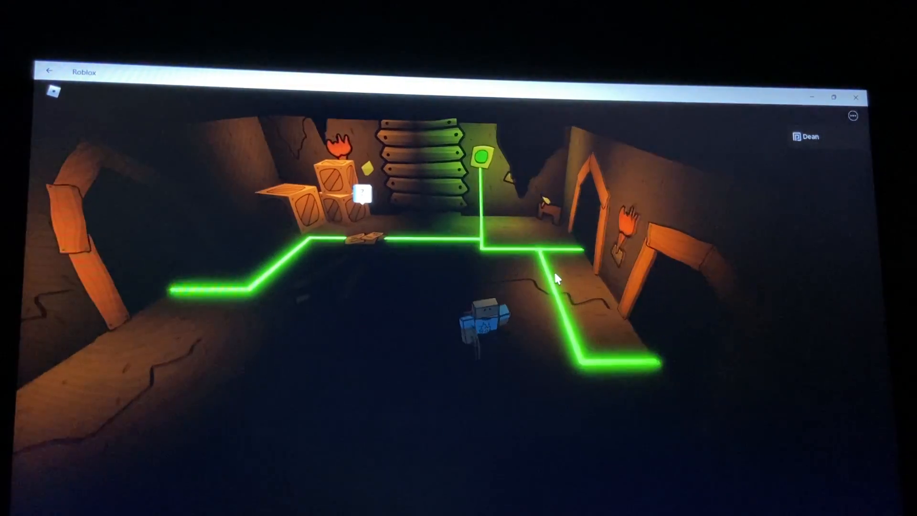
key("w")
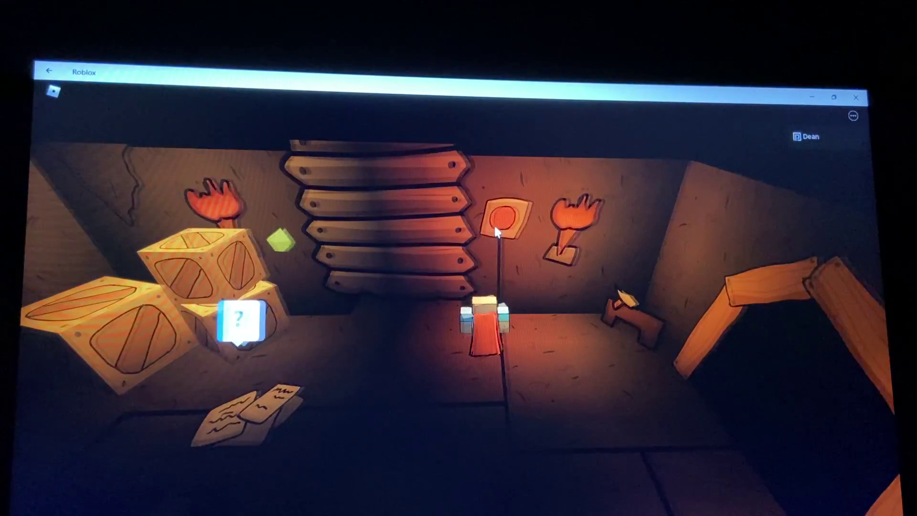
key("a")
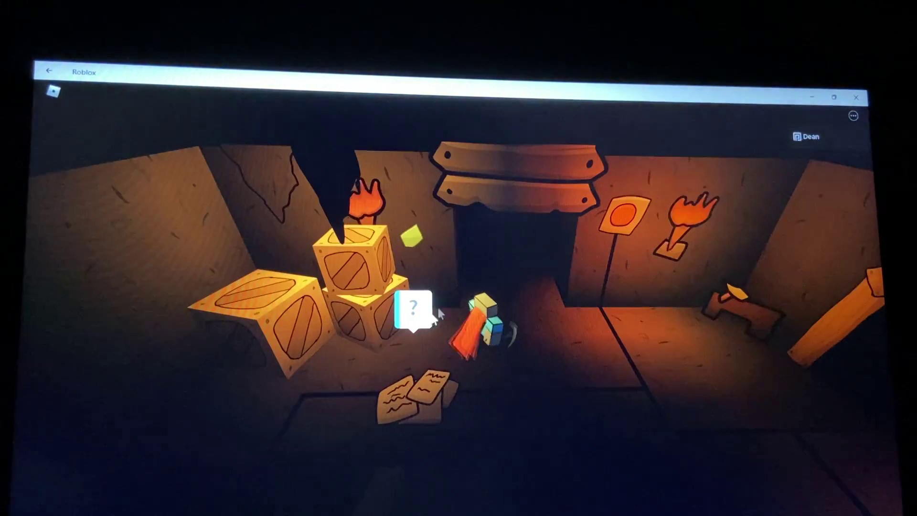
key("e")
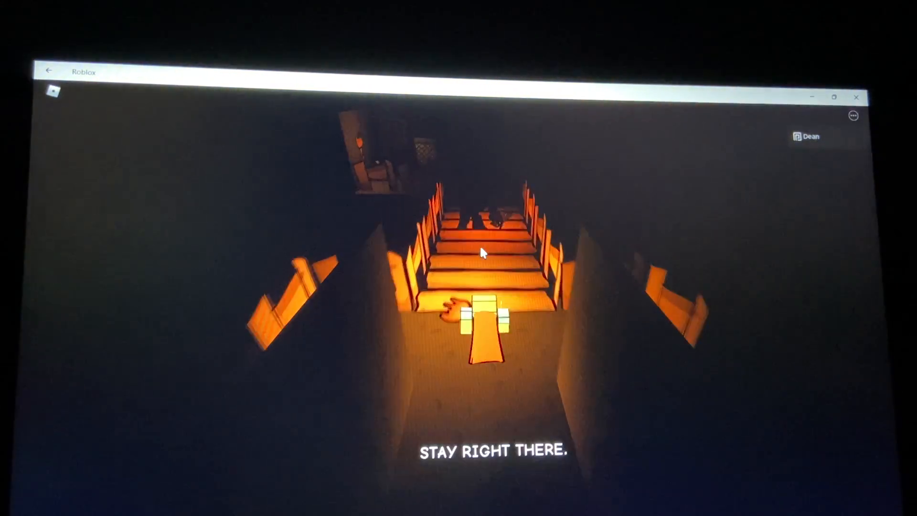
Approach the miner by the fence, ask about his chest and head for the plank path
key("w")
key("w")
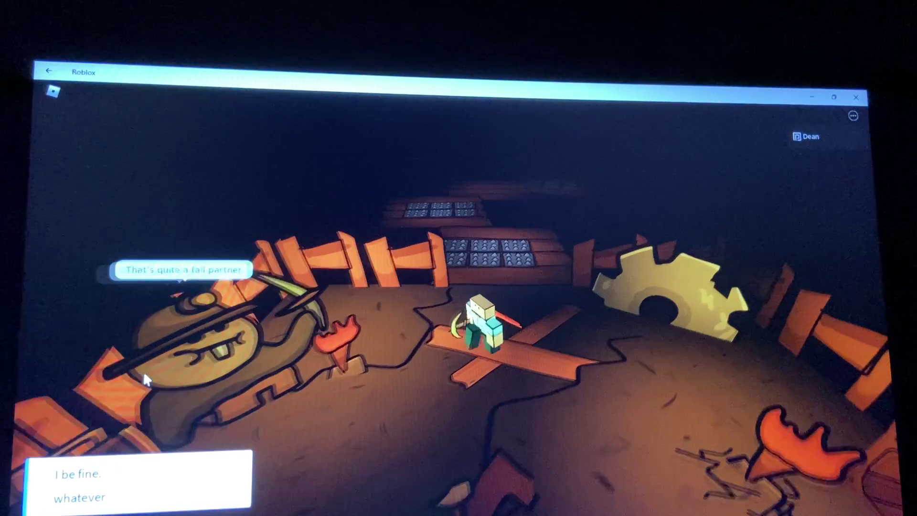
left_click_drag(143, 371, 203, 472)
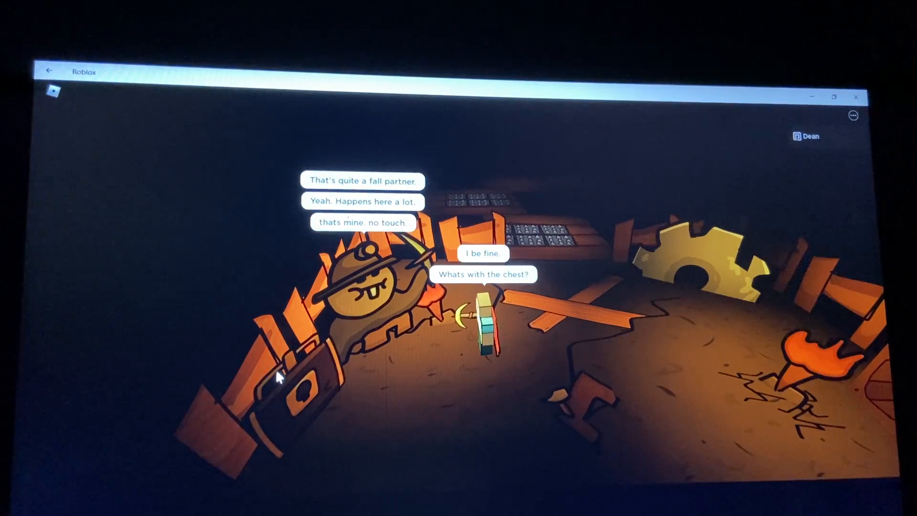
key("a")
scroll(360, 295, "down", 2)
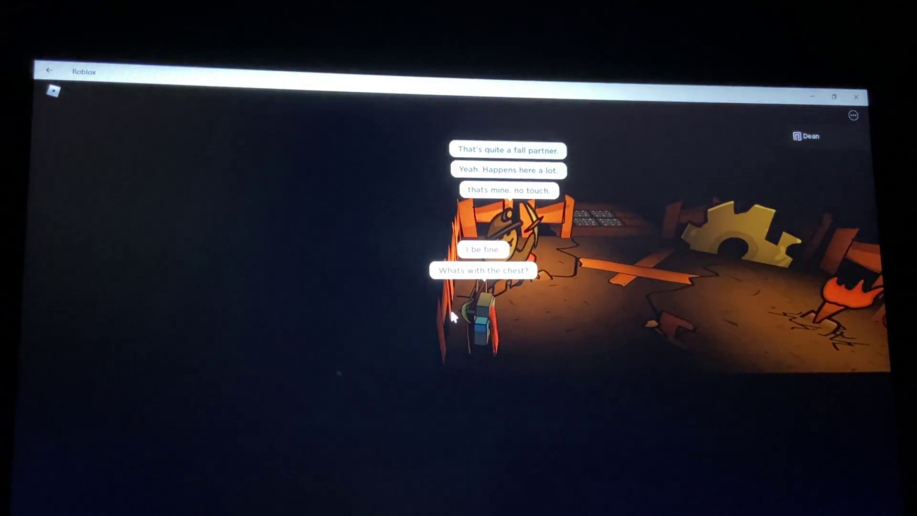
scroll(449, 305, "up", 3)
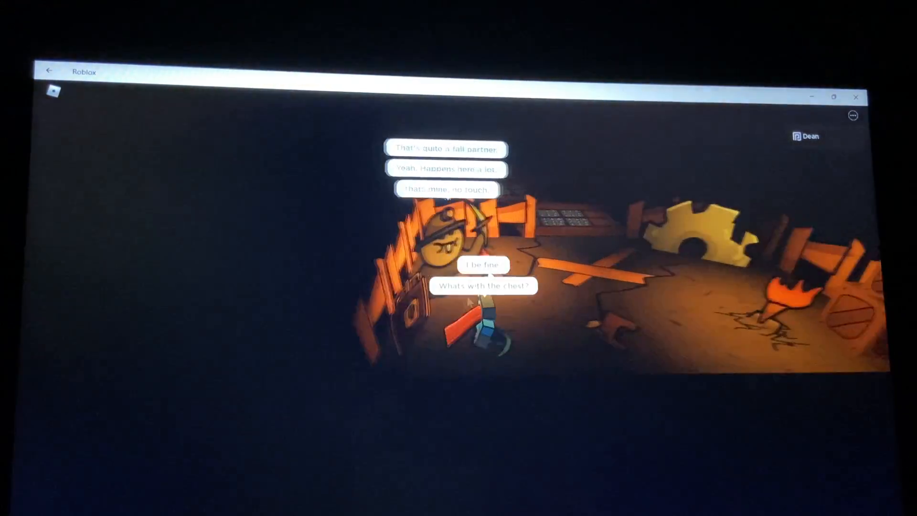
scroll(502, 287, "up", 3)
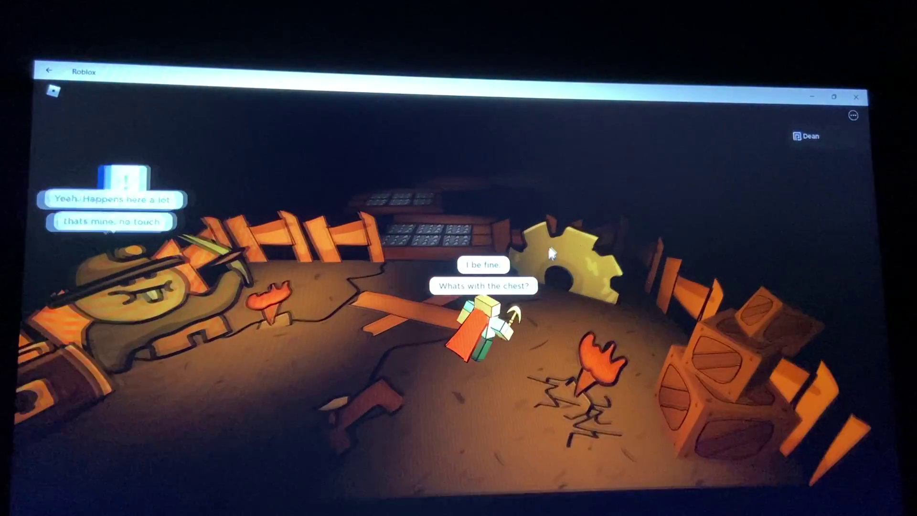
key("w")
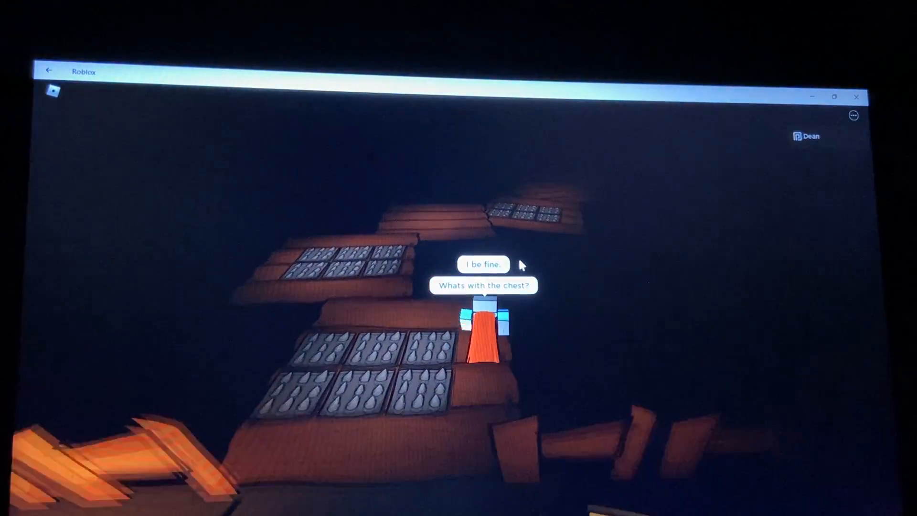
Walk the plank path past the spike traps into the circular area at its end
key("w")
key("w")
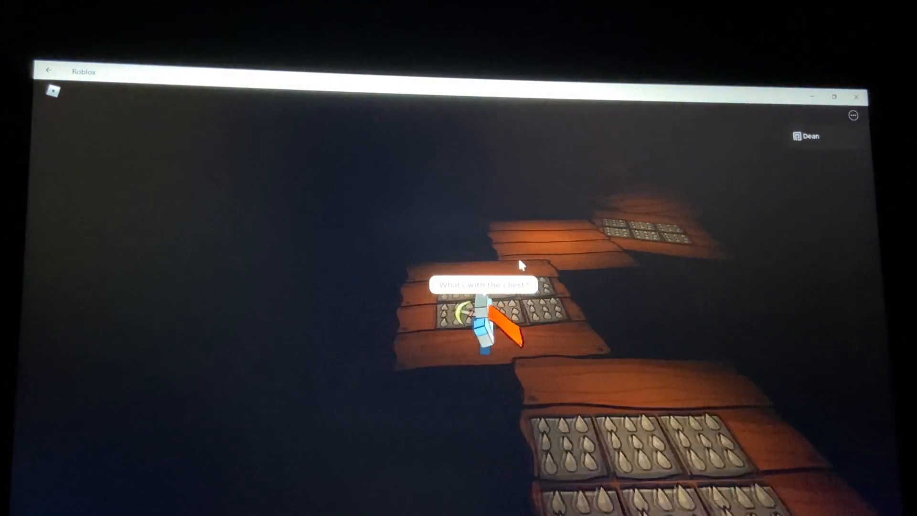
key("w")
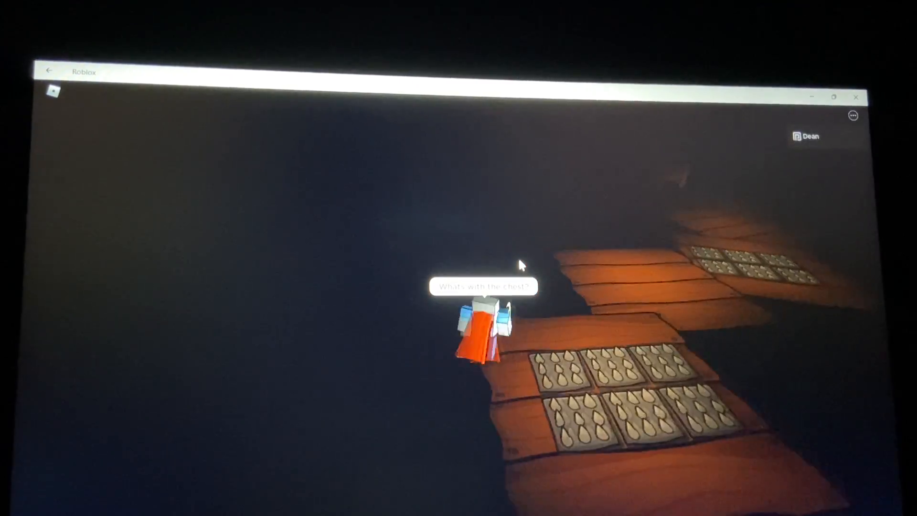
key("w")
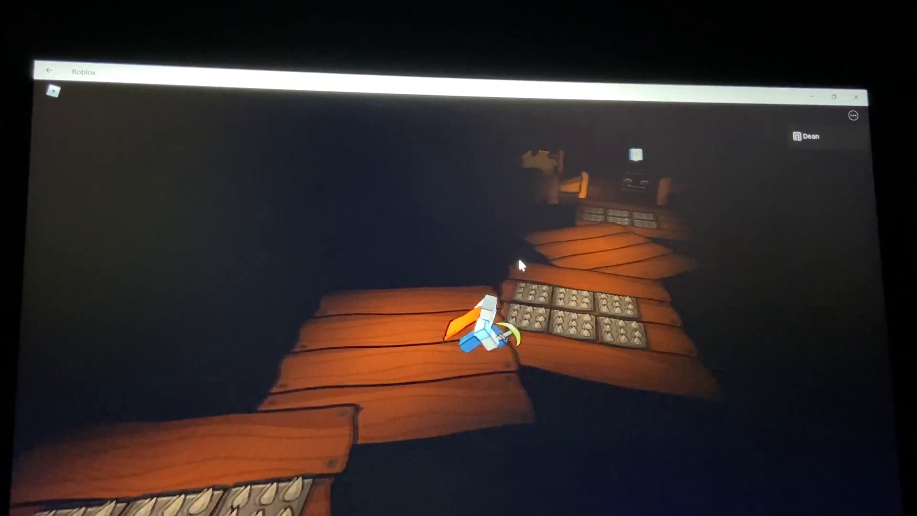
key("w")
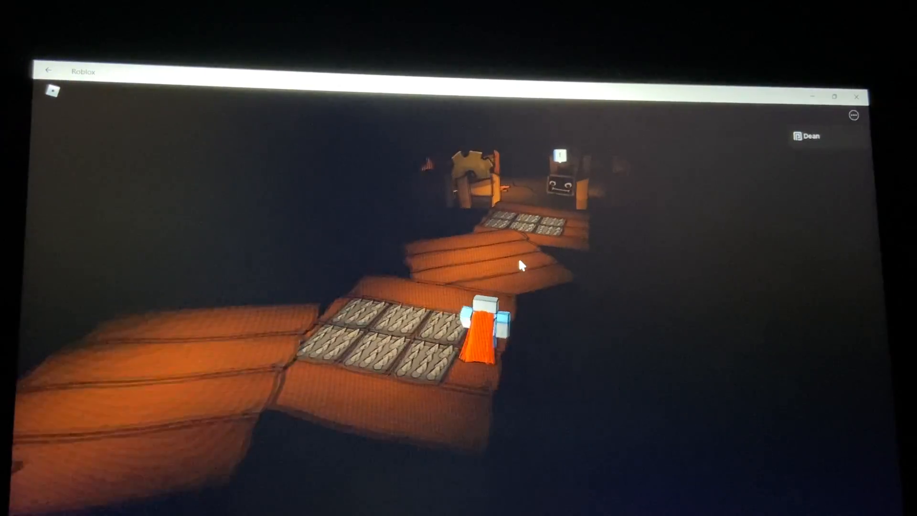
key("w")
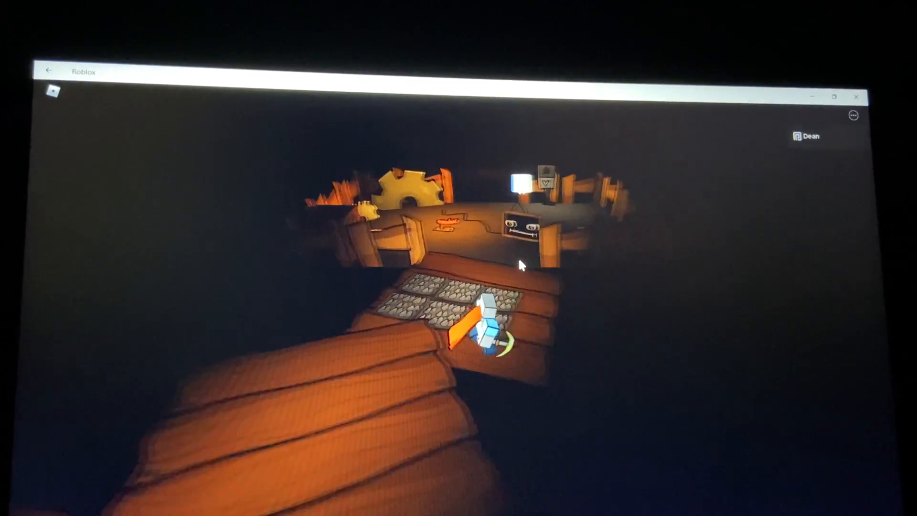
key("w")
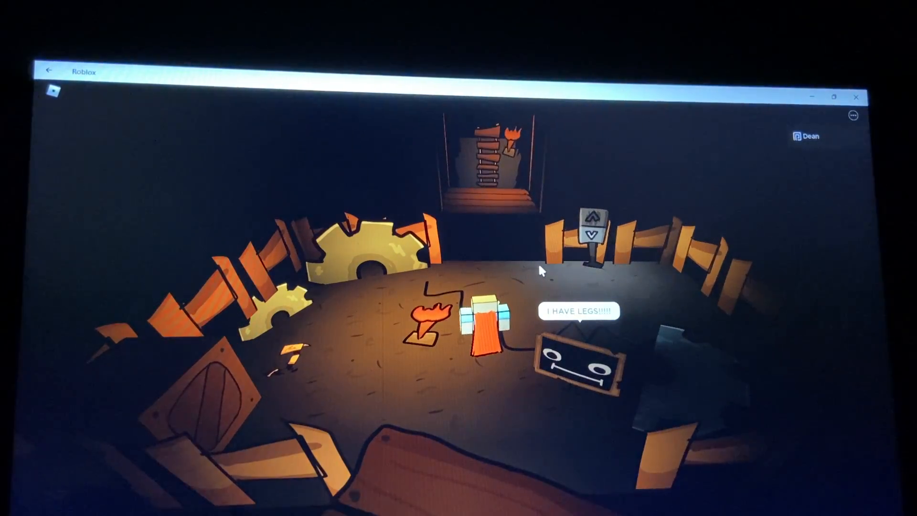
Go to the large gear and read its lazy-developer hint message
left_click_drag(538, 263, 299, 375)
key("w")
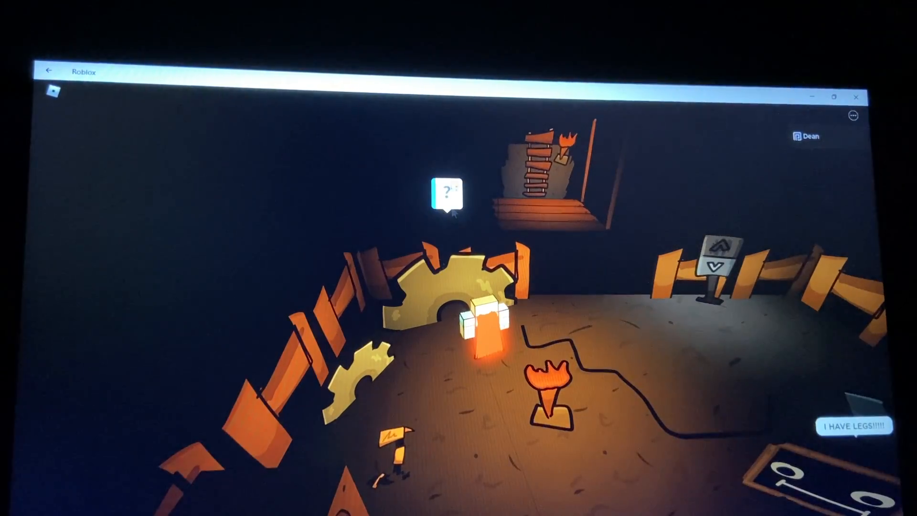
left_click(448, 194)
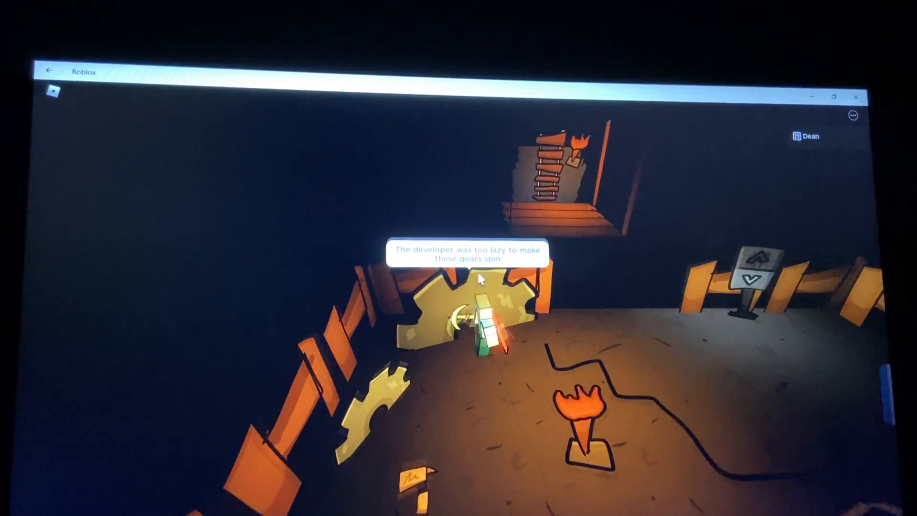
mouse_move(443, 290)
left_mouse_down()
mouse_move(395, 454)
mouse_move(724, 362)
left_mouse_up()
scroll(725, 357, "up", 4)
Use the arrow sign's down arrow to lower the stairs, then head down toward the ladder
left_click_drag(638, 283, 542, 269)
left_click(541, 268)
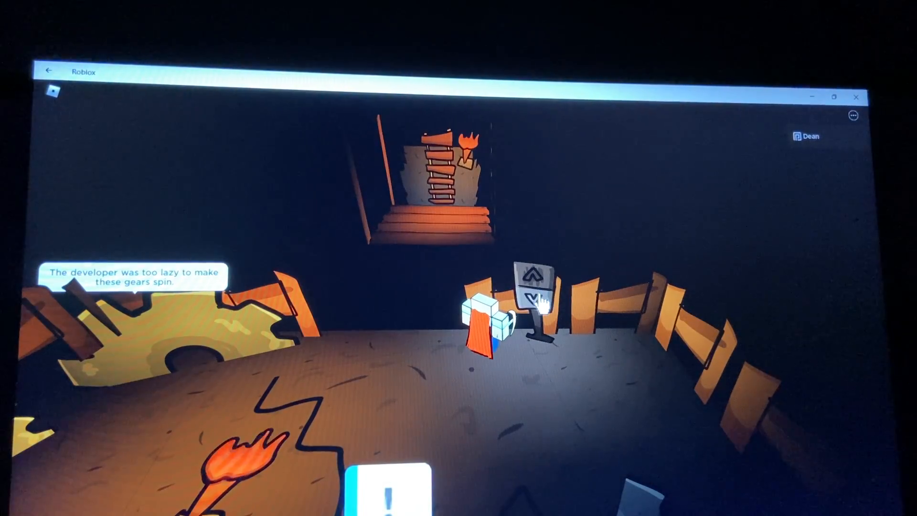
left_click(539, 298)
left_click_drag(539, 289, 626, 330)
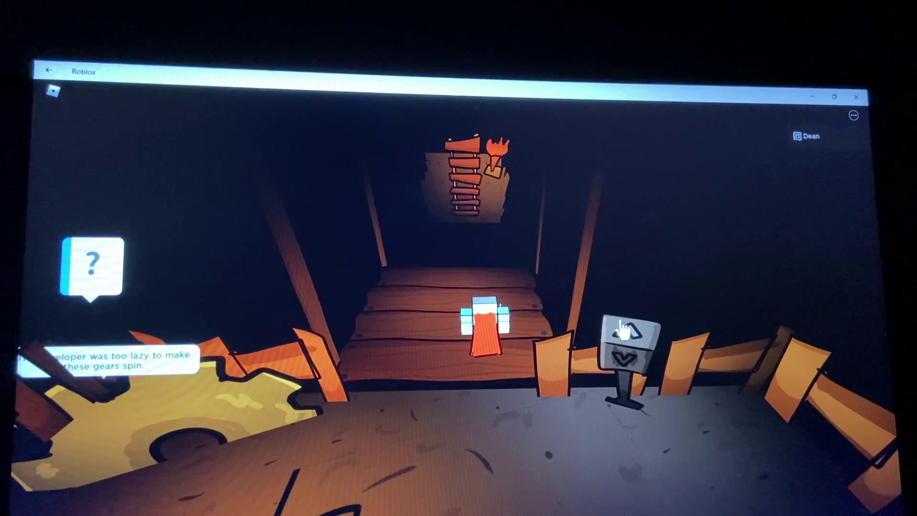
left_click(626, 330)
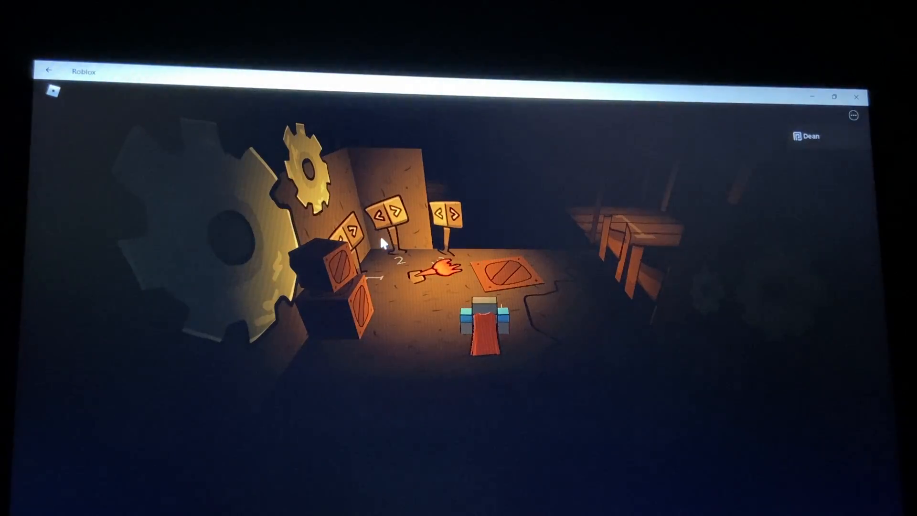
scroll(344, 245, "up", 4)
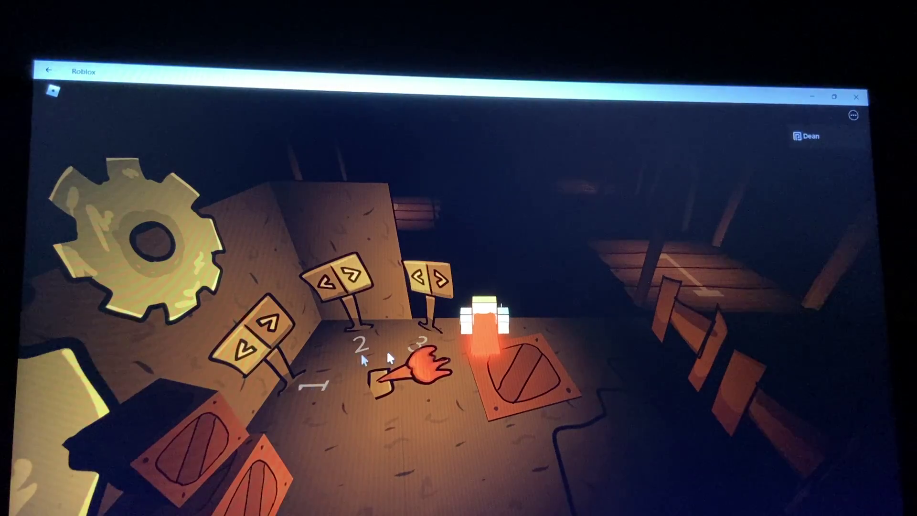
scroll(387, 350, "down", 3)
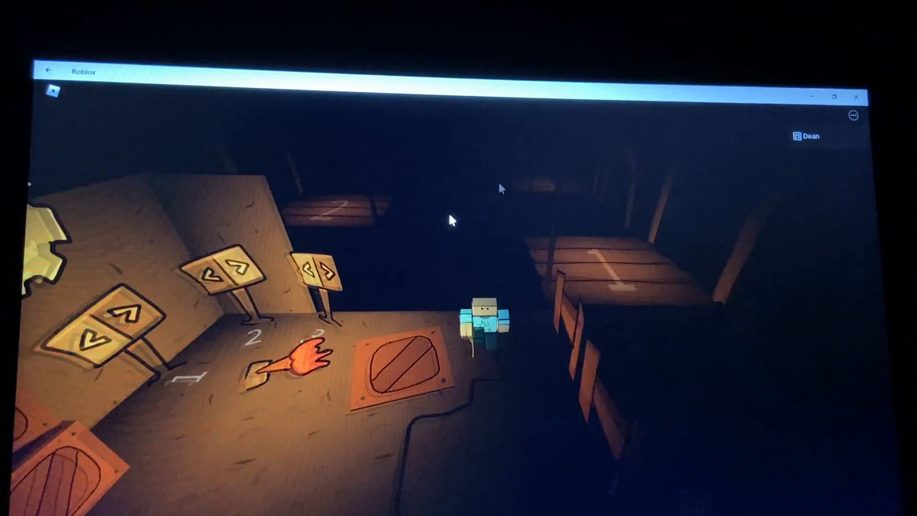
Lower the numbered bridge planks with the arrow signs and head to plank 1
left_click_drag(271, 308, 239, 346)
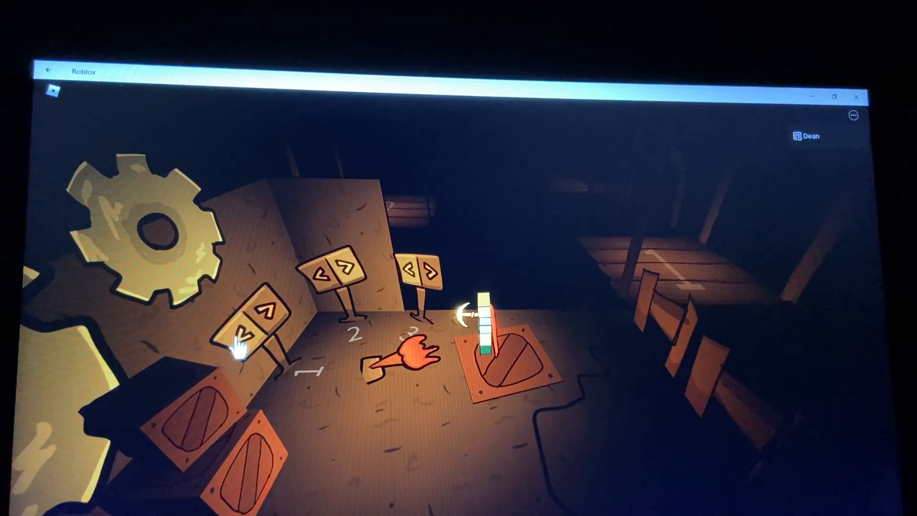
left_click(239, 345)
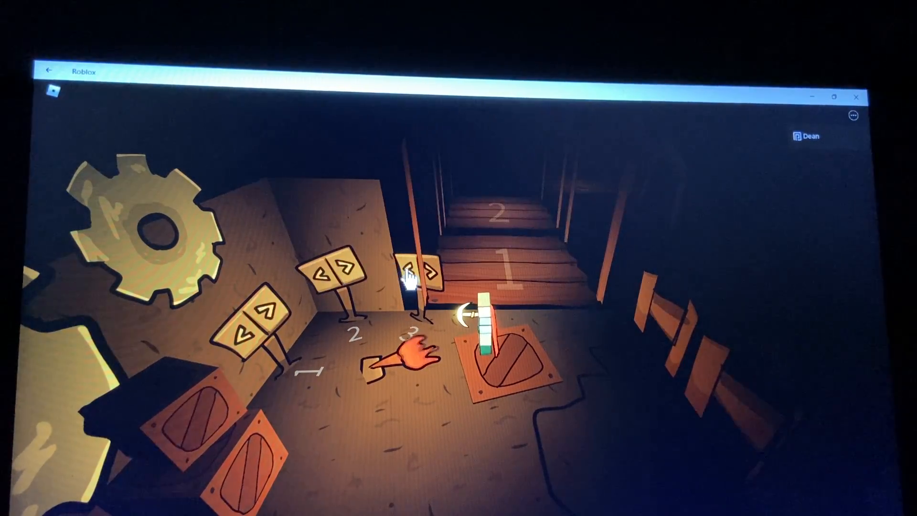
left_click(543, 244)
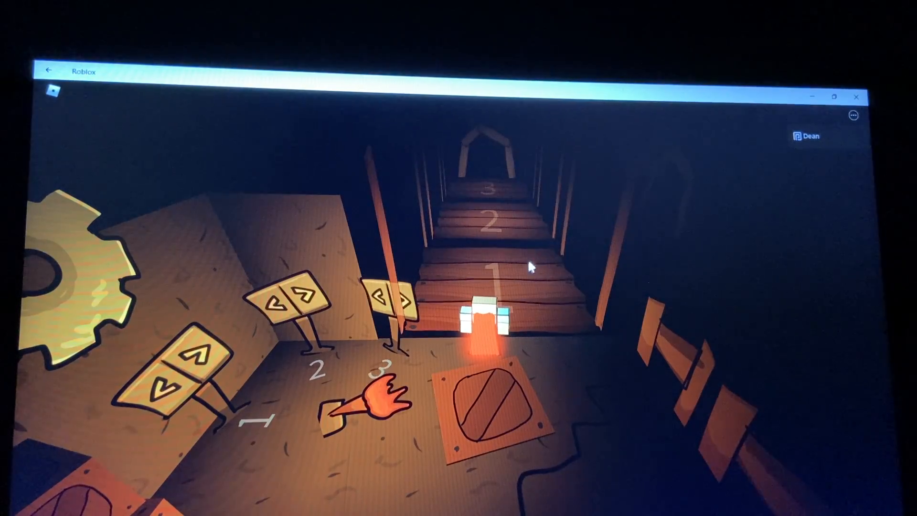
scroll(400, 344, "down", 3)
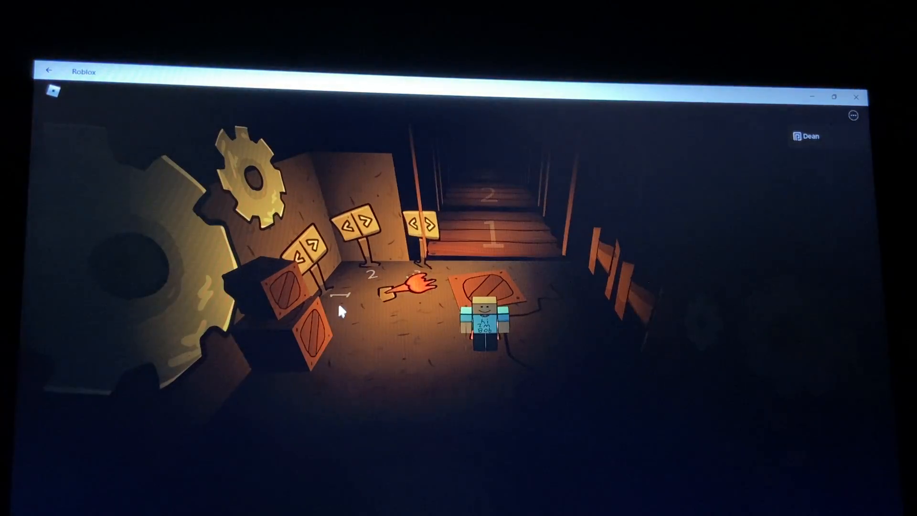
left_click(523, 258)
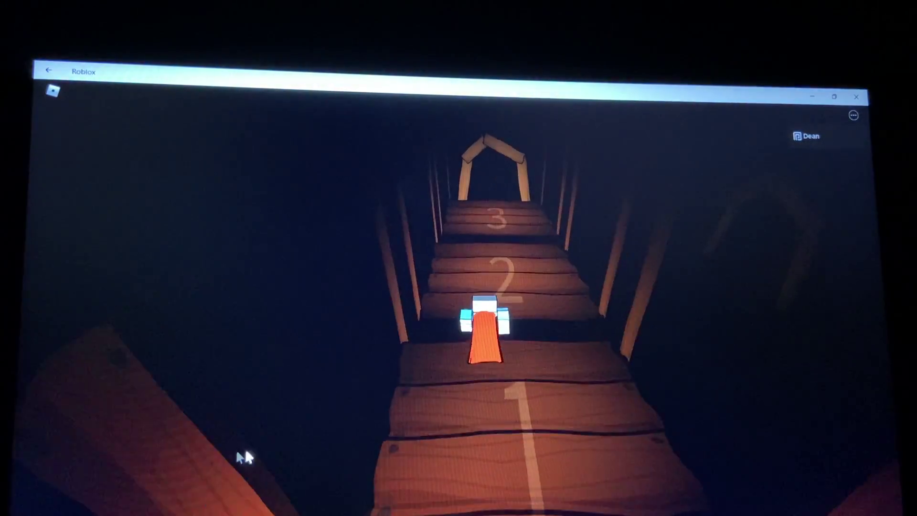
Cross the bridge from plank 1 onto platform 2 into the gear-walled room
left_click_drag(244, 444, 619, 320)
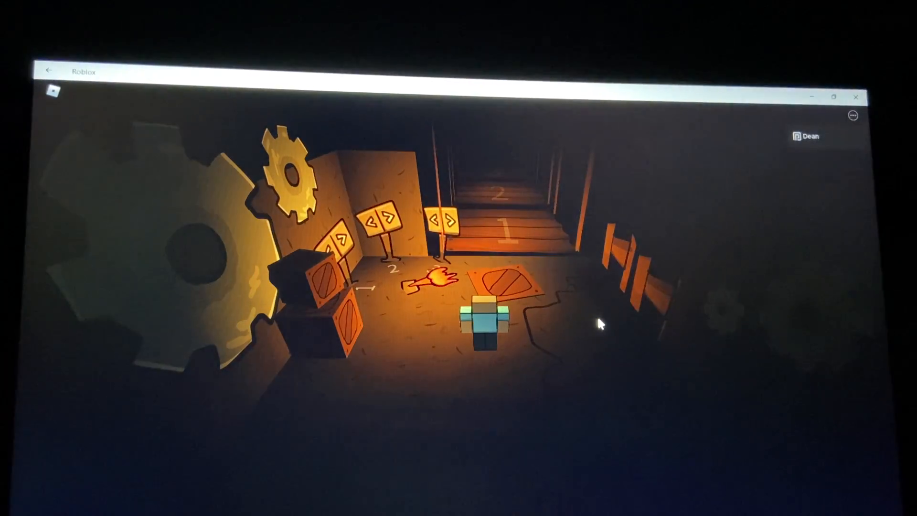
key("w")
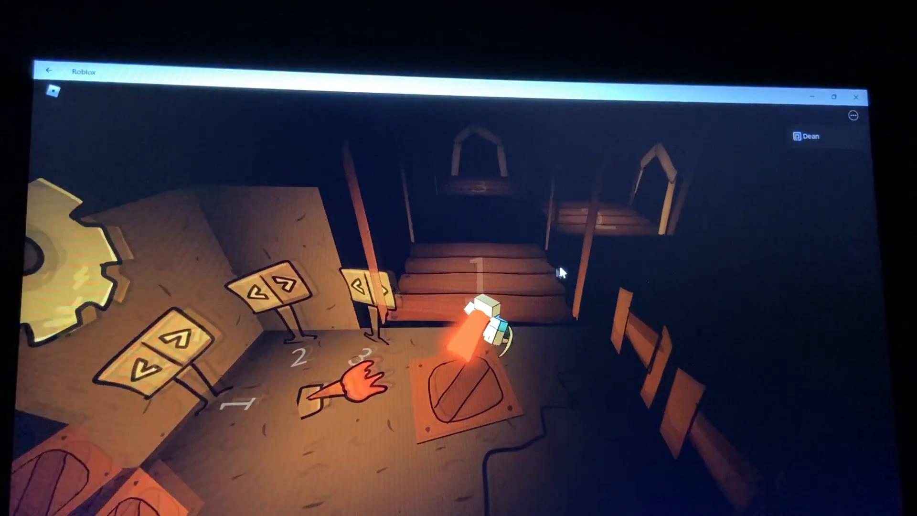
key("w")
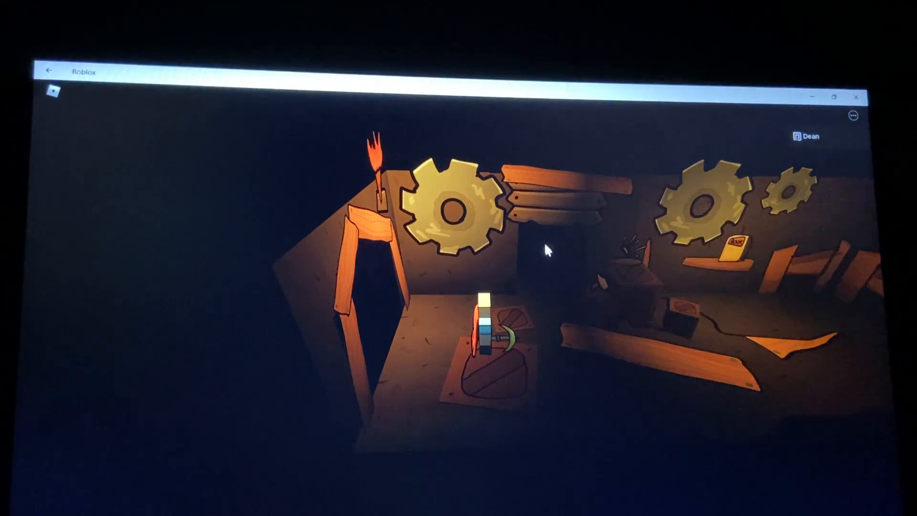
scroll(548, 266, "up", 3)
Read the Legend of the Gold Remote book on the shelf, then head toward the pedestal corridor
key("d")
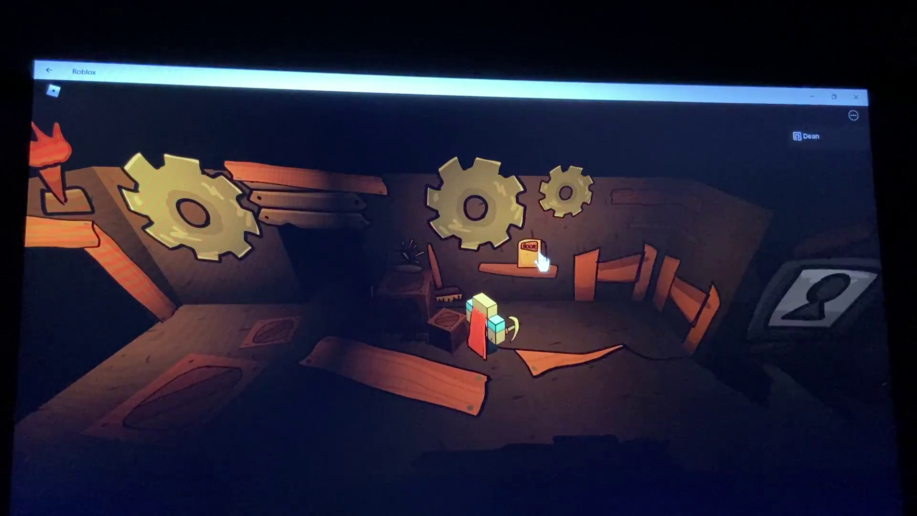
left_click(541, 262)
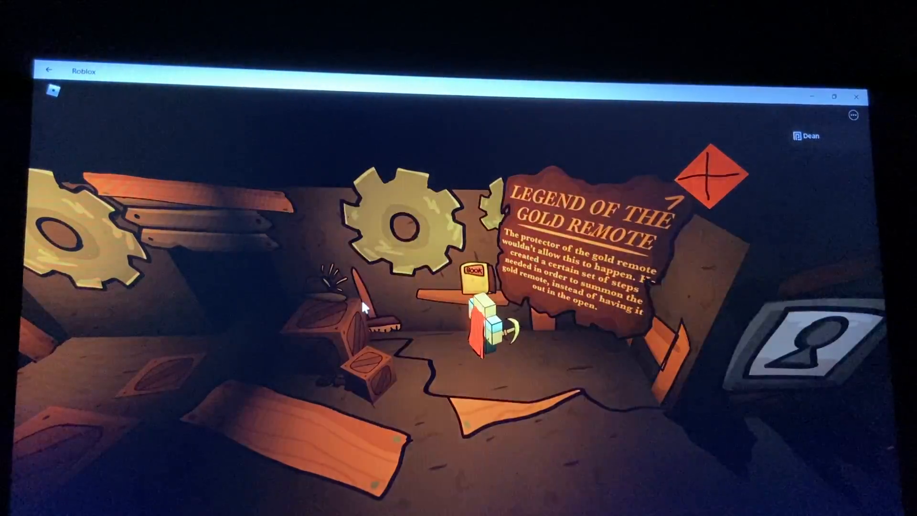
key("s")
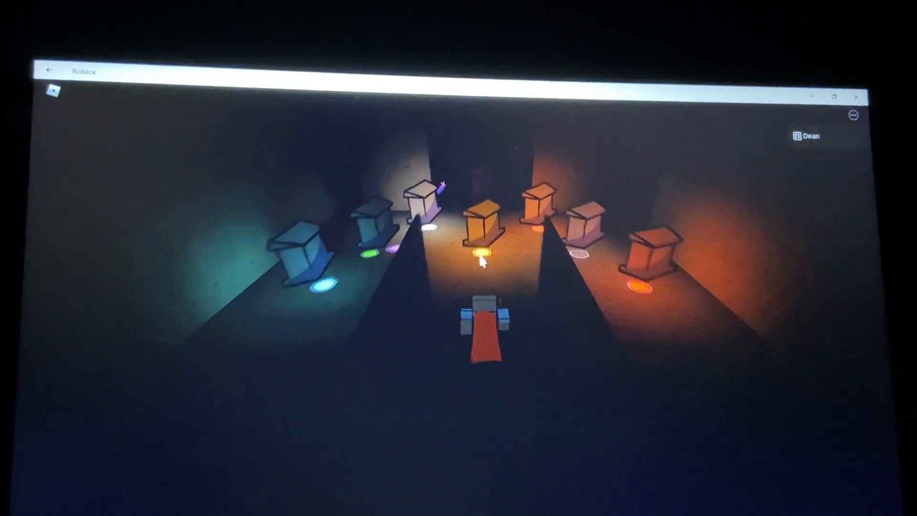
key("w")
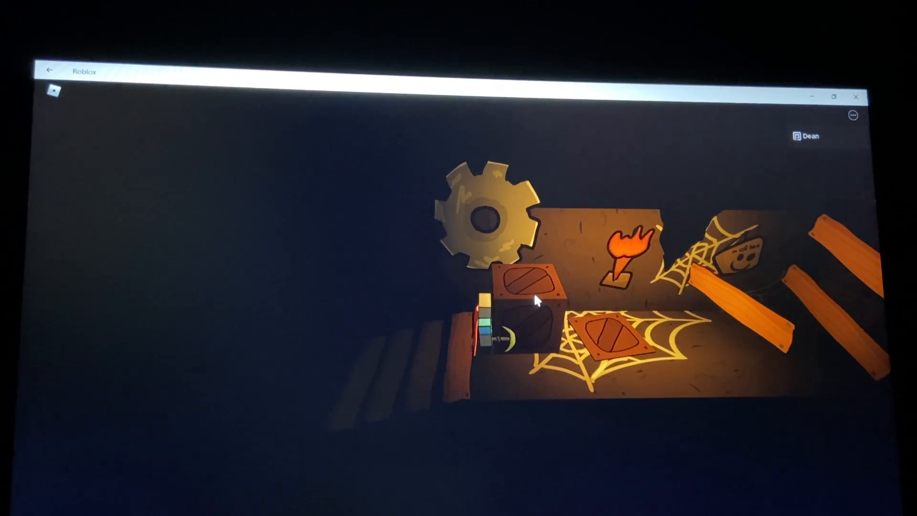
Pass the pedestals and cobweb room to the purple ore blocks, then walk back toward the key pedestals
key("d")
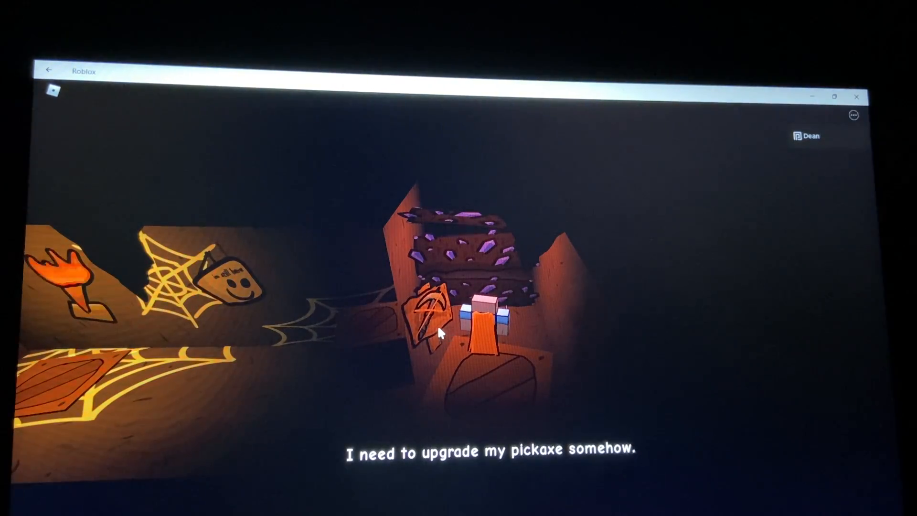
key("a")
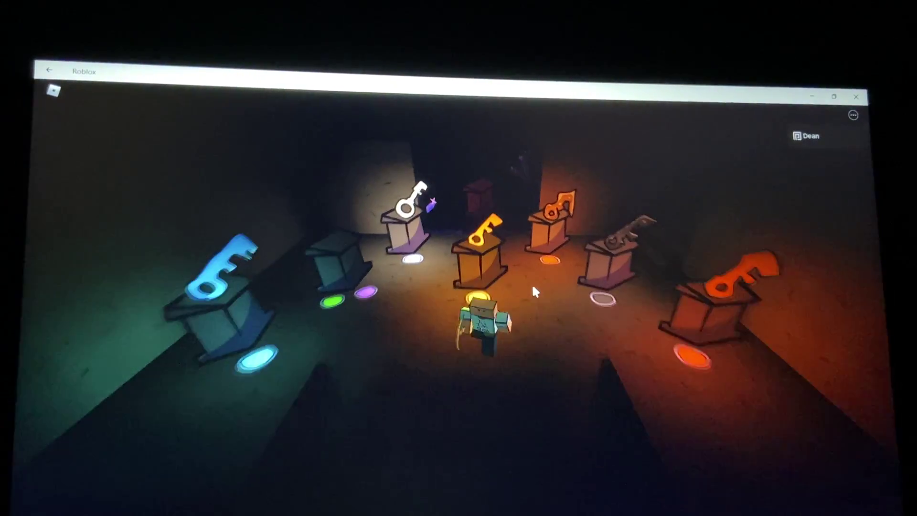
key("s")
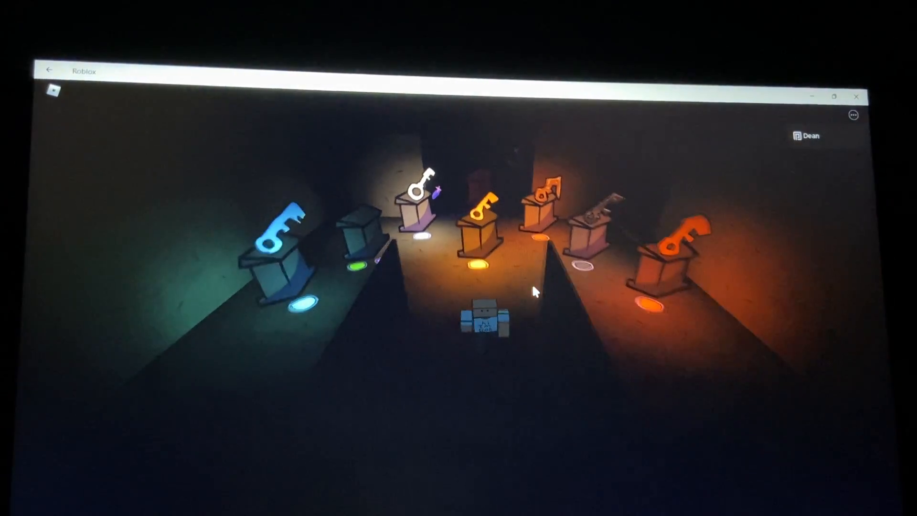
Walk back through the legend sign room and up platforms 2 and 3 into the rat's stairwell room
key("a")
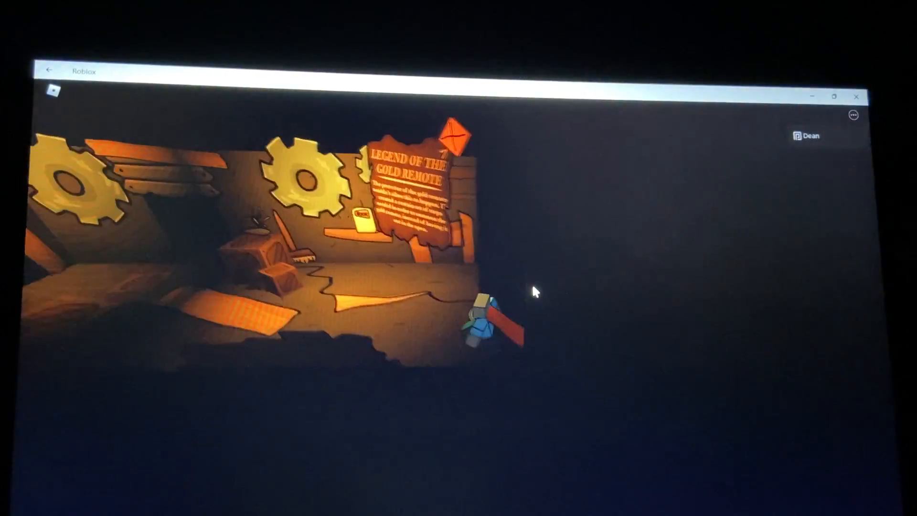
key("a")
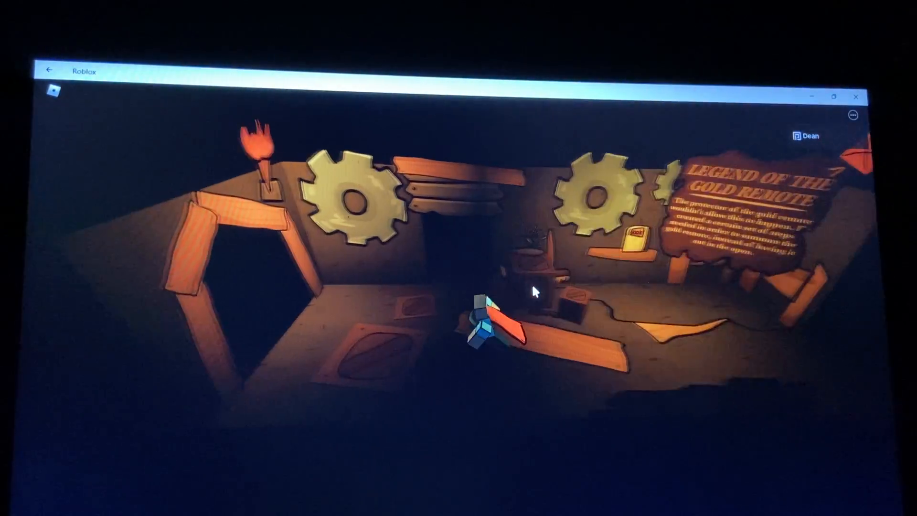
key("w")
key("w")
key("w")
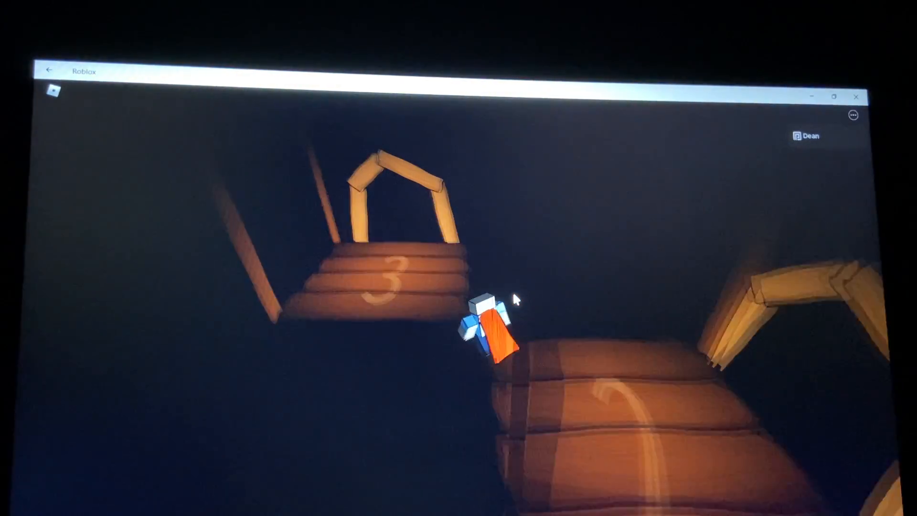
key("w")
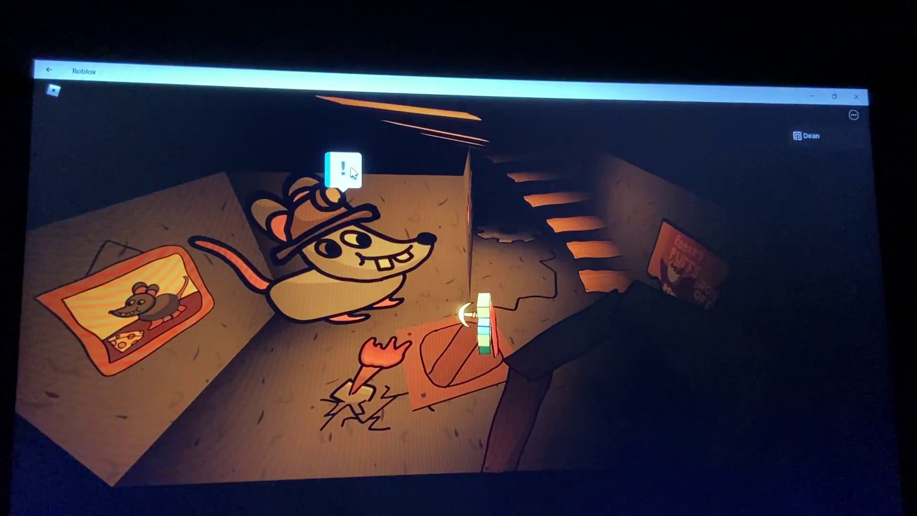
Ask the mouse if it's hungry, why it's here, tell it to go home, and accept with oh ok
left_click(344, 171)
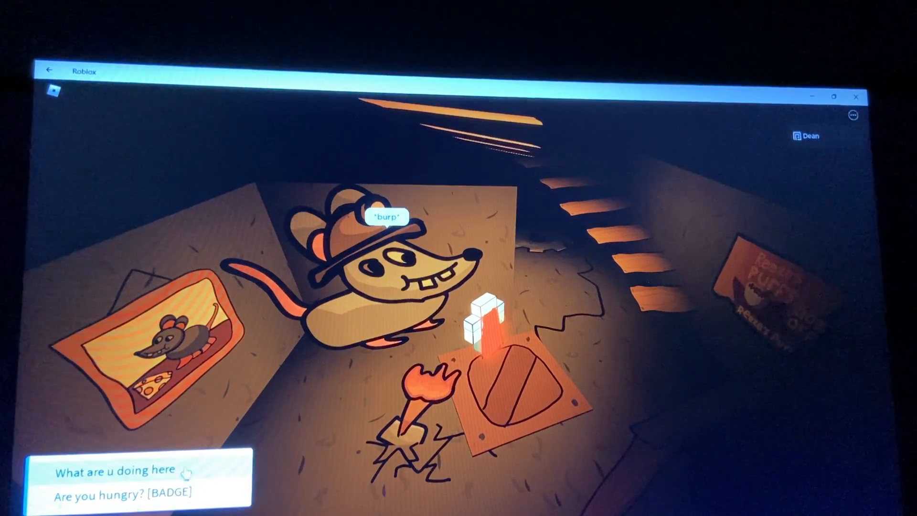
left_click(183, 495)
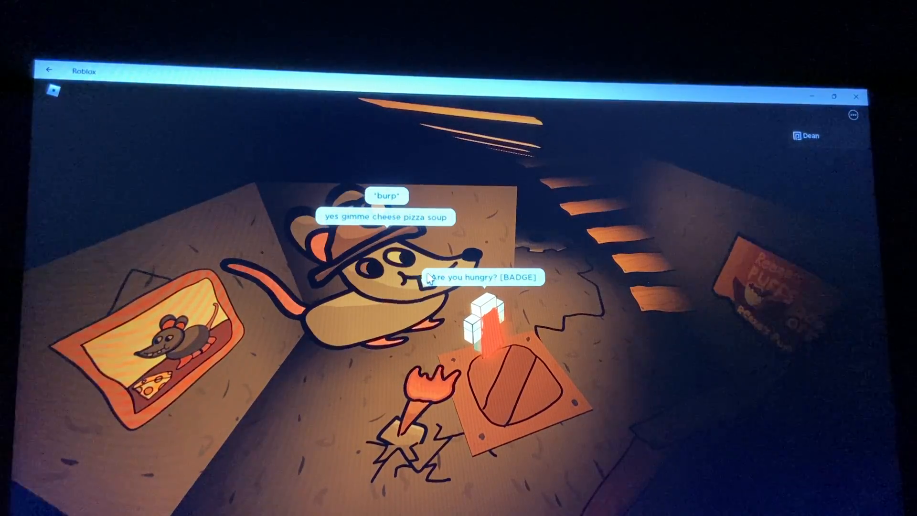
left_click(186, 490)
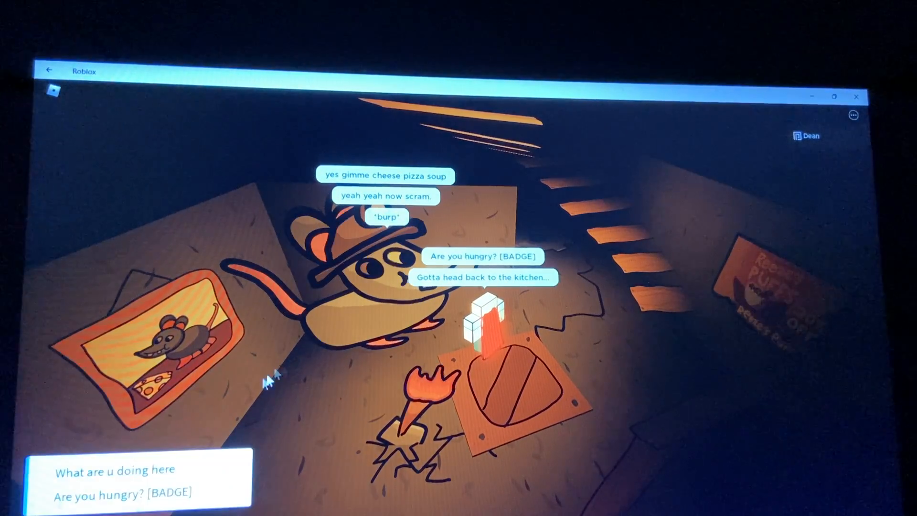
left_click(194, 462)
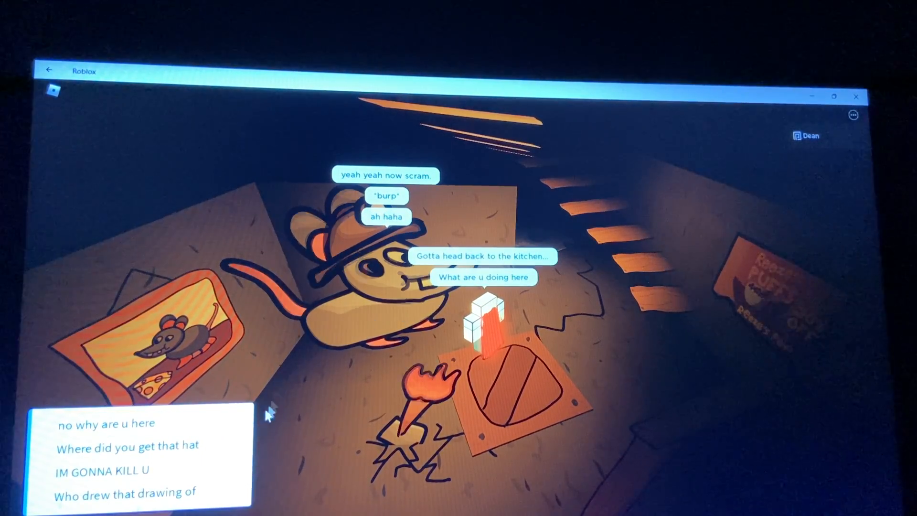
left_click(181, 427)
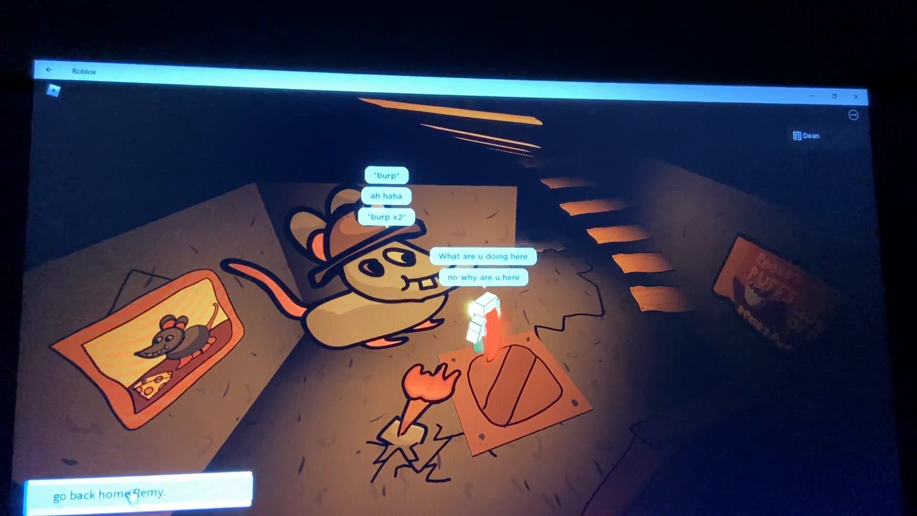
left_click(154, 456)
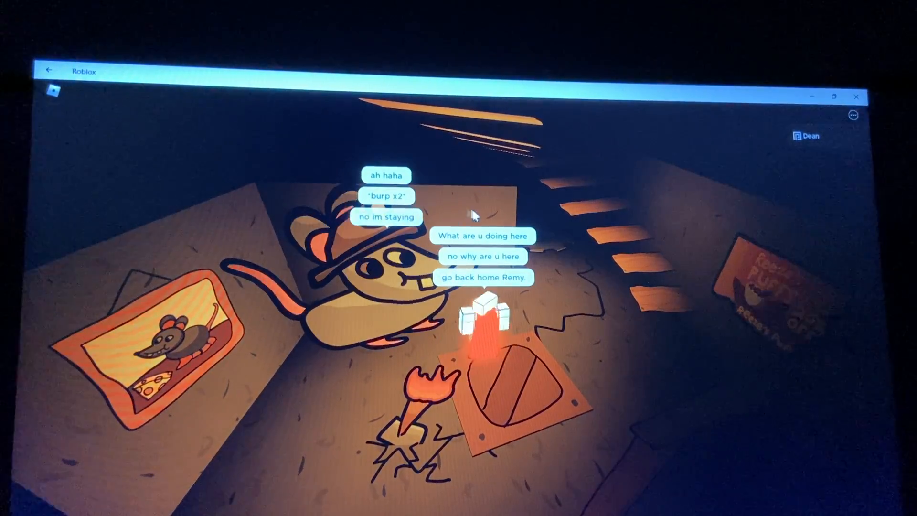
type("oh ok")
left_click(157, 496)
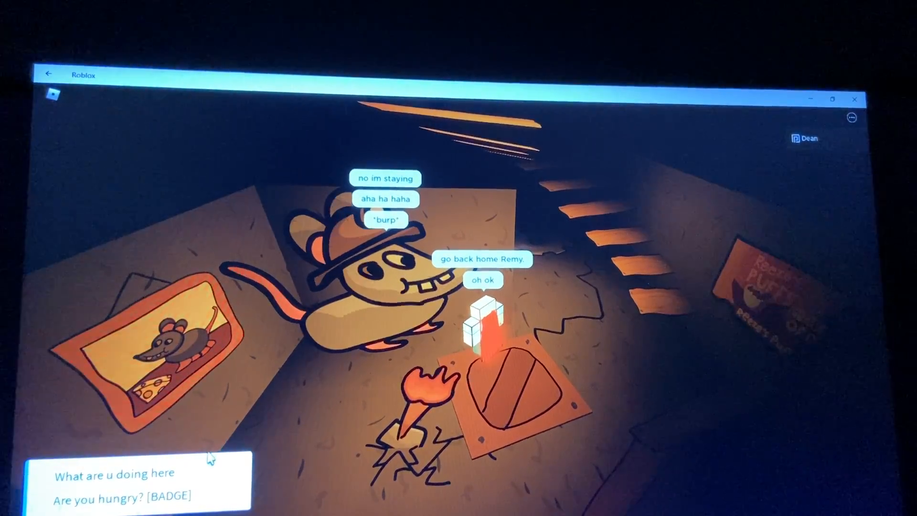
Ask about the mouse's hat and who drew its portrait, pressing it to tell the truth
left_click(144, 470)
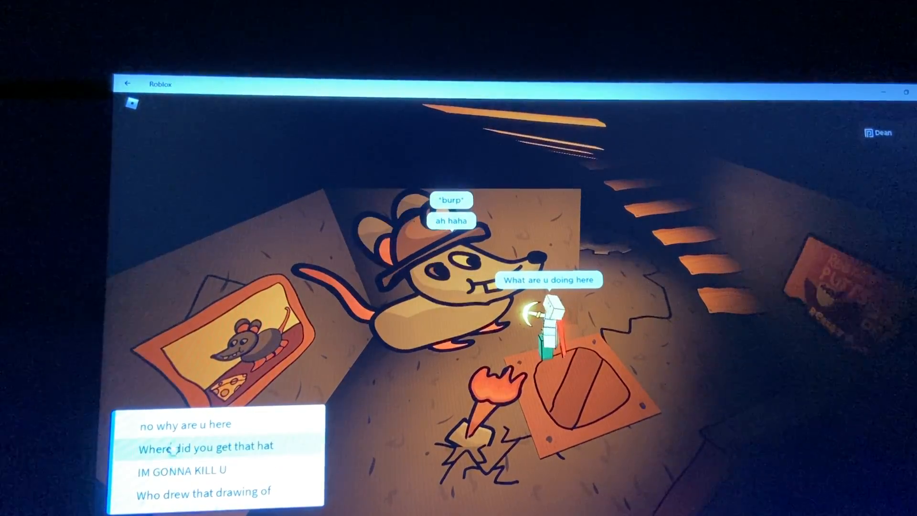
left_click(206, 446)
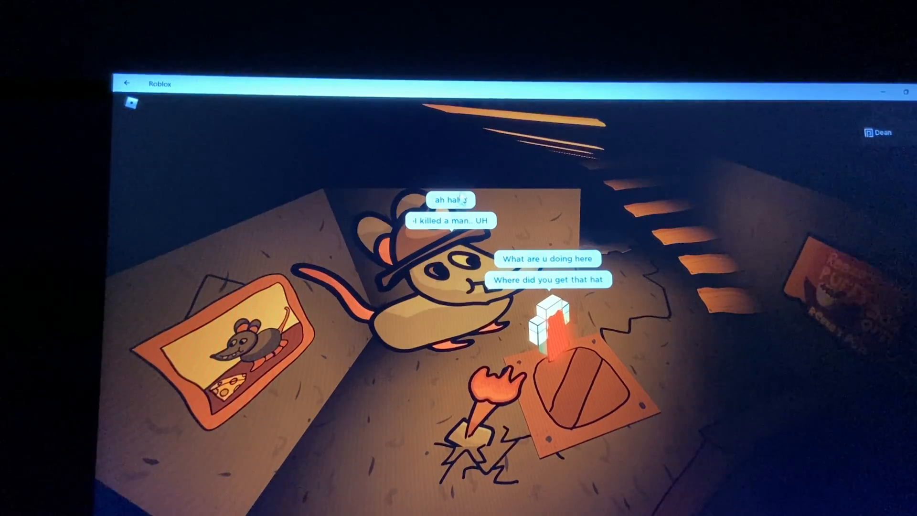
left_click(460, 202)
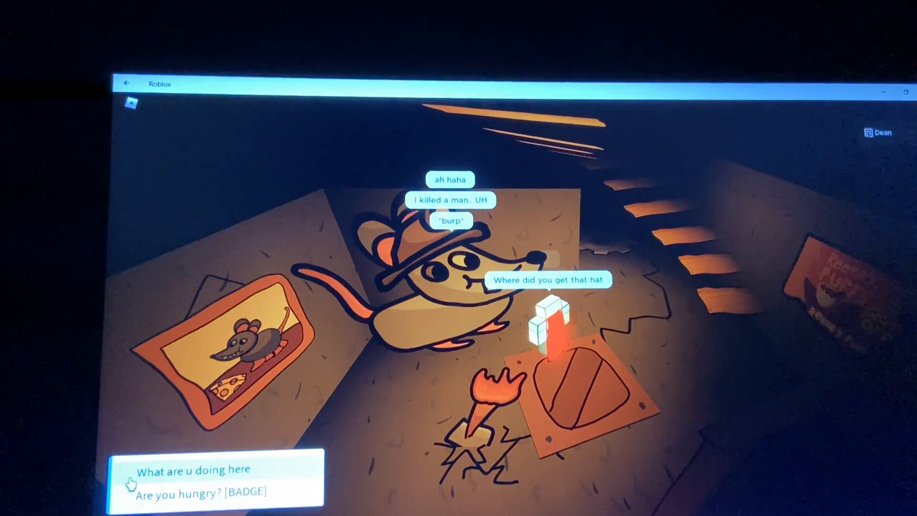
left_click(173, 470)
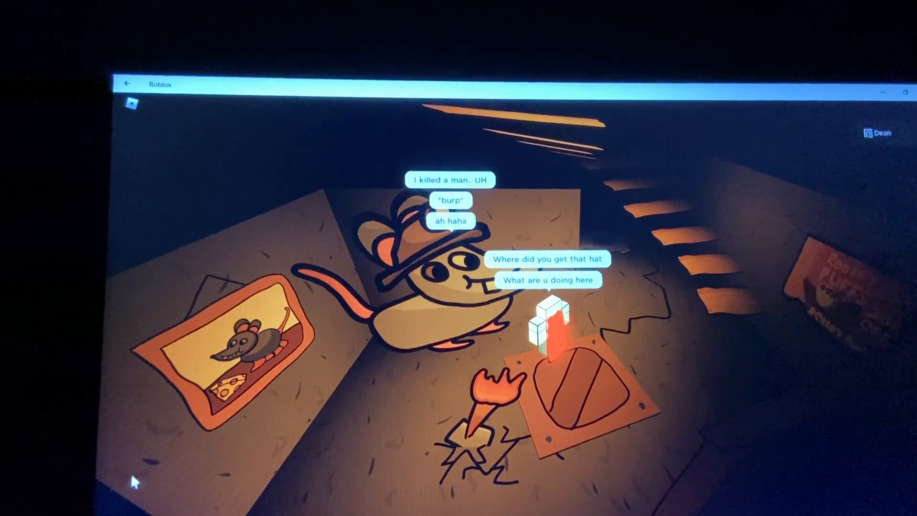
left_click(130, 472)
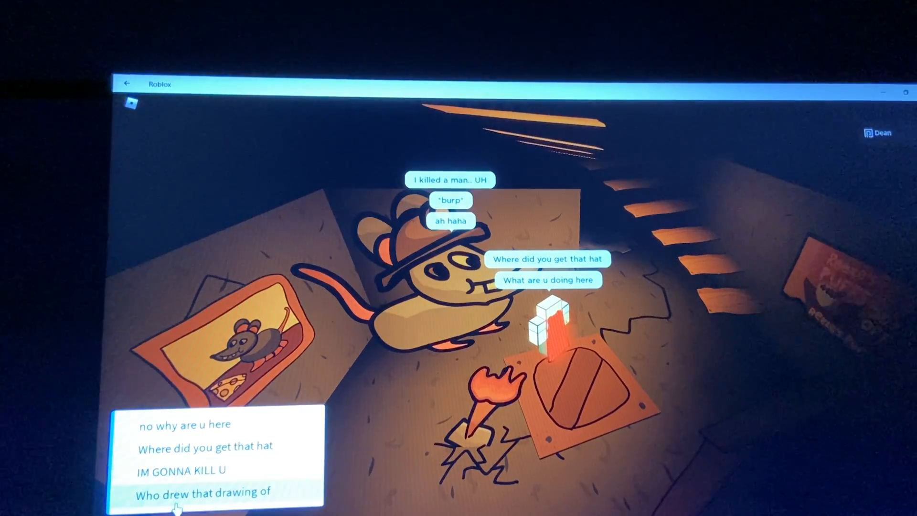
left_click(161, 491)
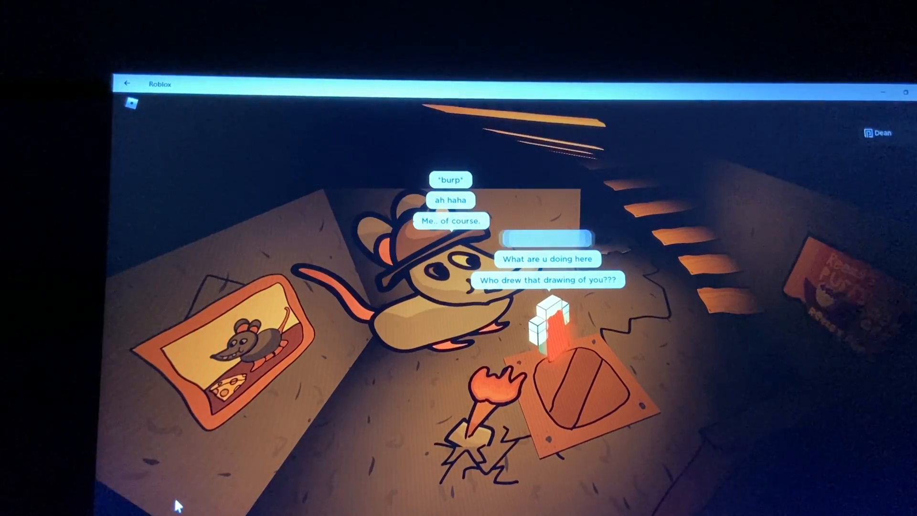
left_click(166, 508)
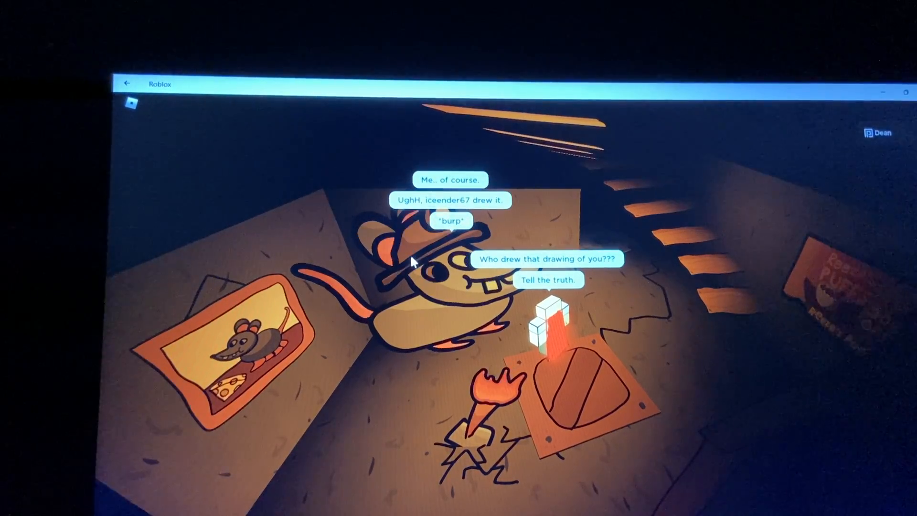
Restart the conversation and threaten the mouse with IM GONNA KILL U
left_click(215, 452)
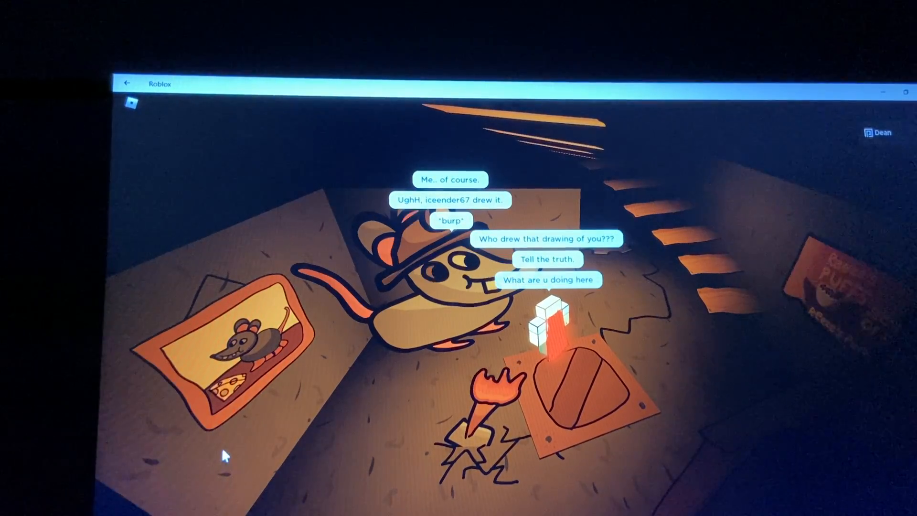
left_click(218, 450)
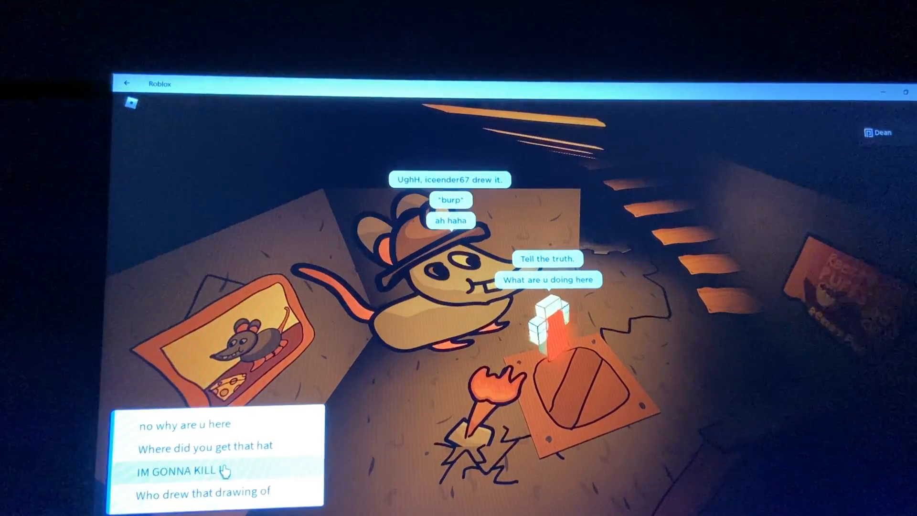
left_click(225, 471)
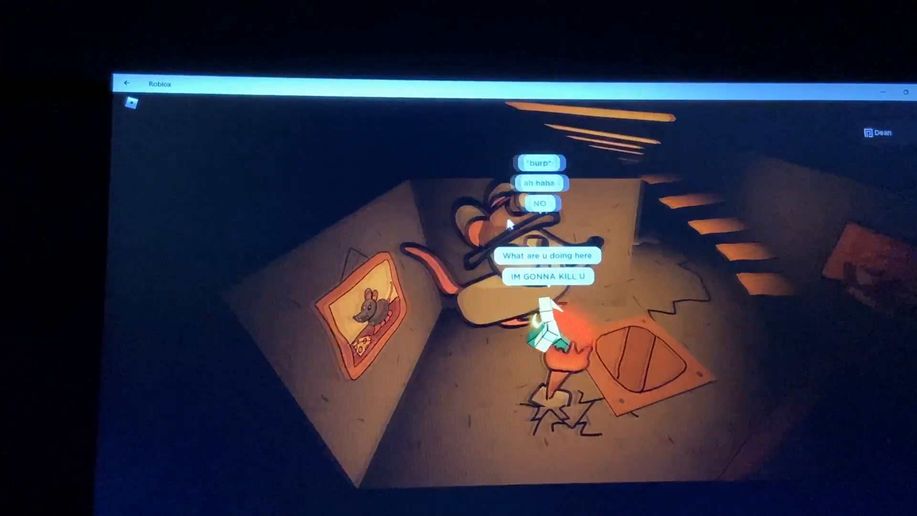
scroll(508, 215, "up", 3)
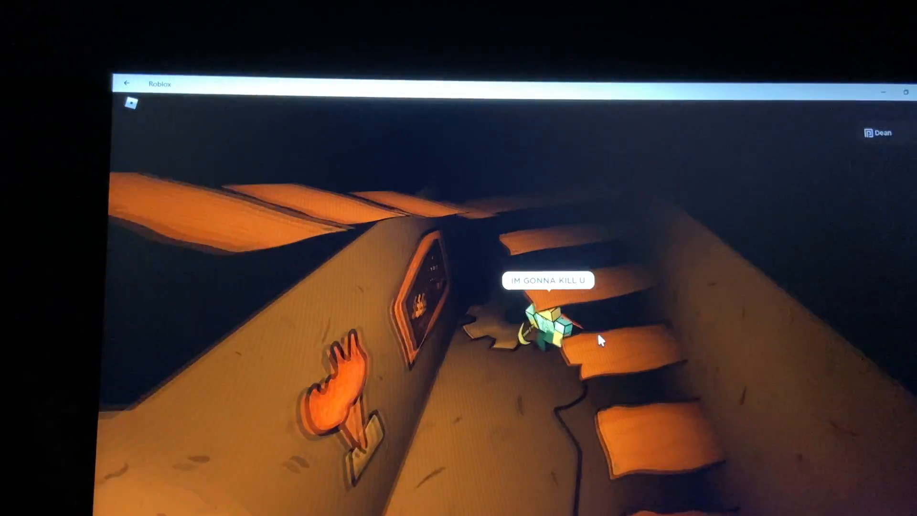
Go down into the room, pick up the golden object that unlocks the elevator, and walk out
key("w")
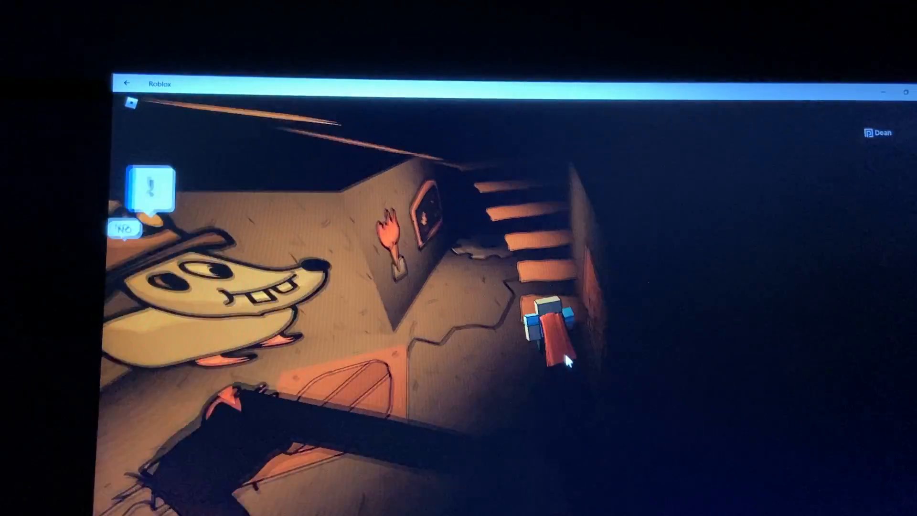
scroll(571, 340, "down", 3)
scroll(576, 324, "up", 3)
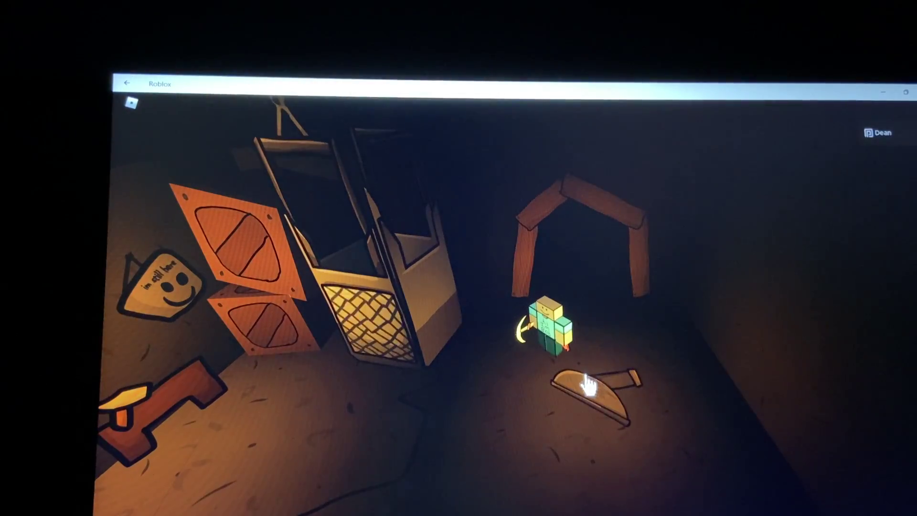
left_click(584, 369)
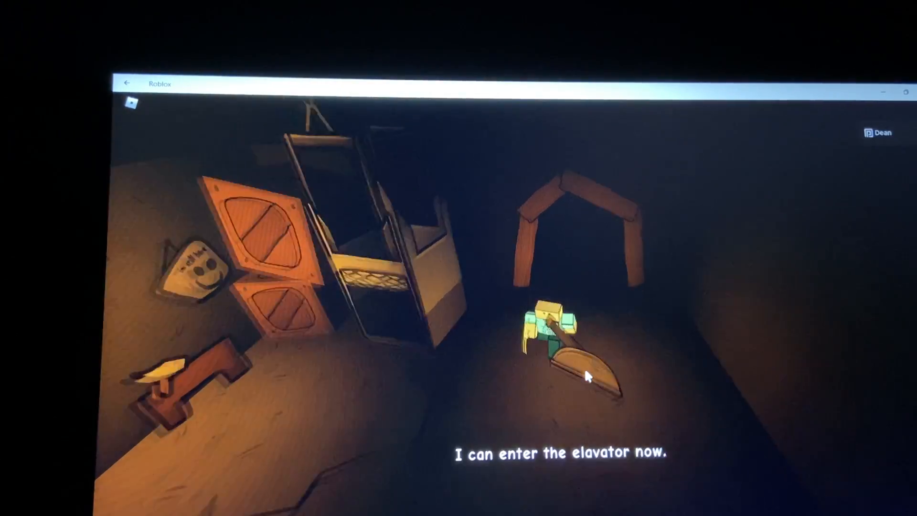
left_click_drag(585, 369, 459, 408)
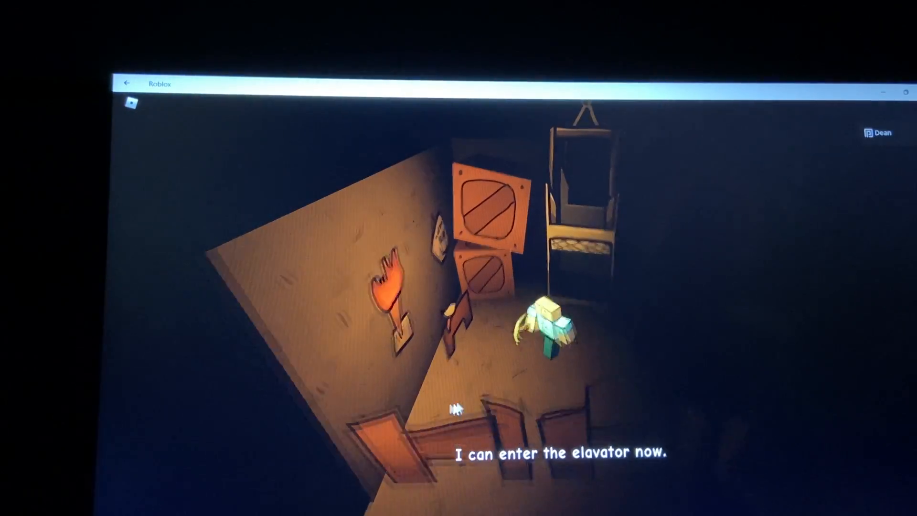
key("s")
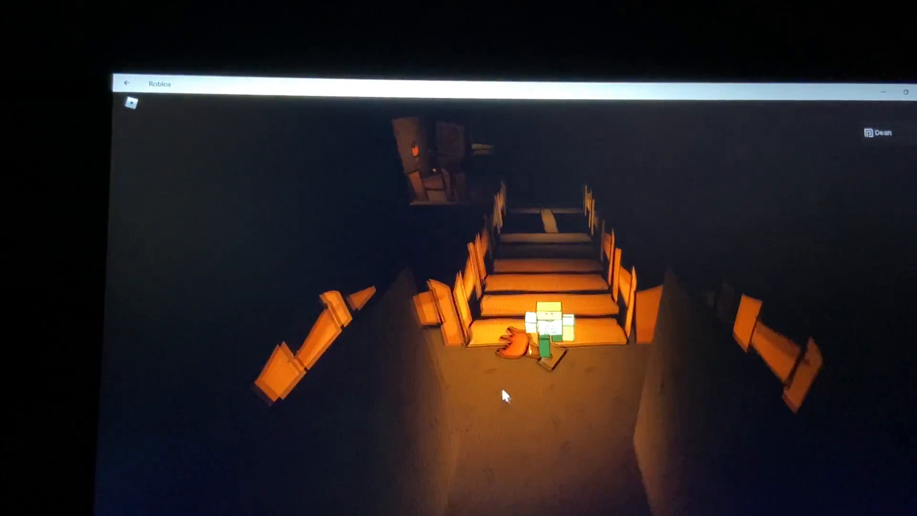
Put away the pickaxe and head up the boardwalk stairs toward the crates
left_click_drag(499, 382, 515, 354)
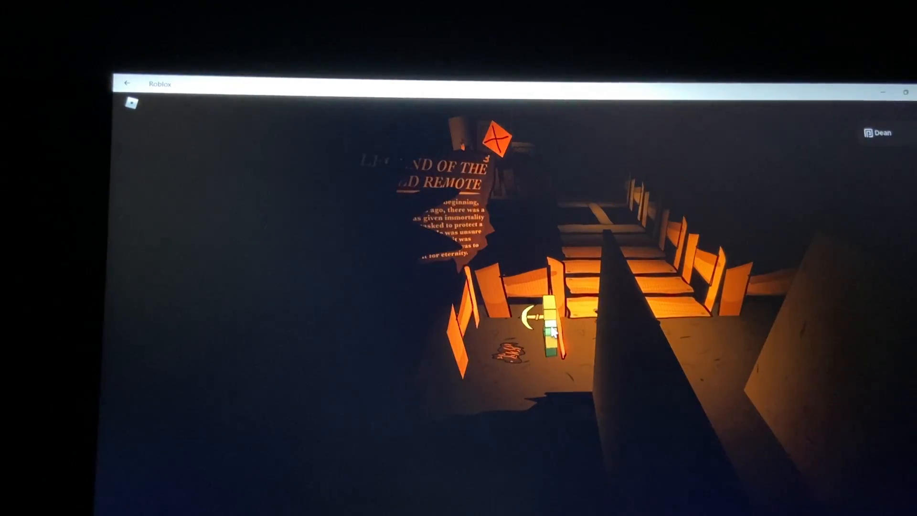
left_click(554, 328)
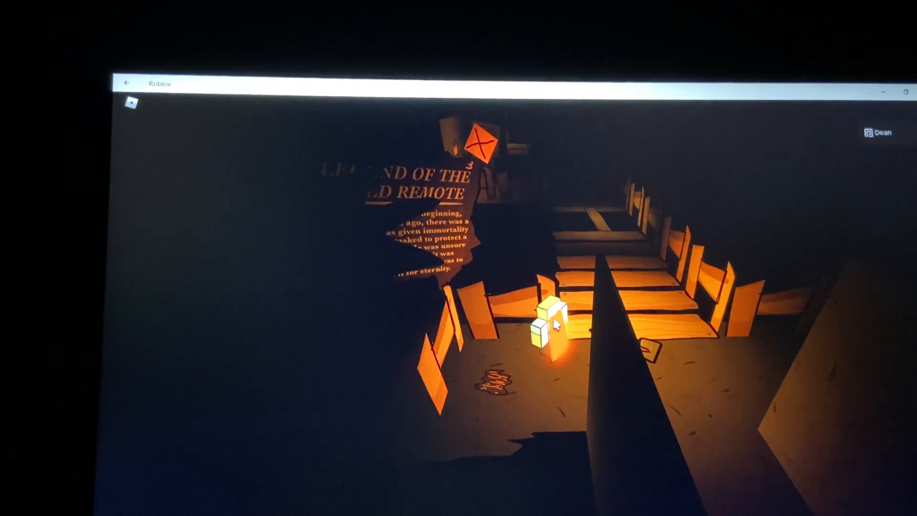
left_click_drag(373, 208, 474, 229)
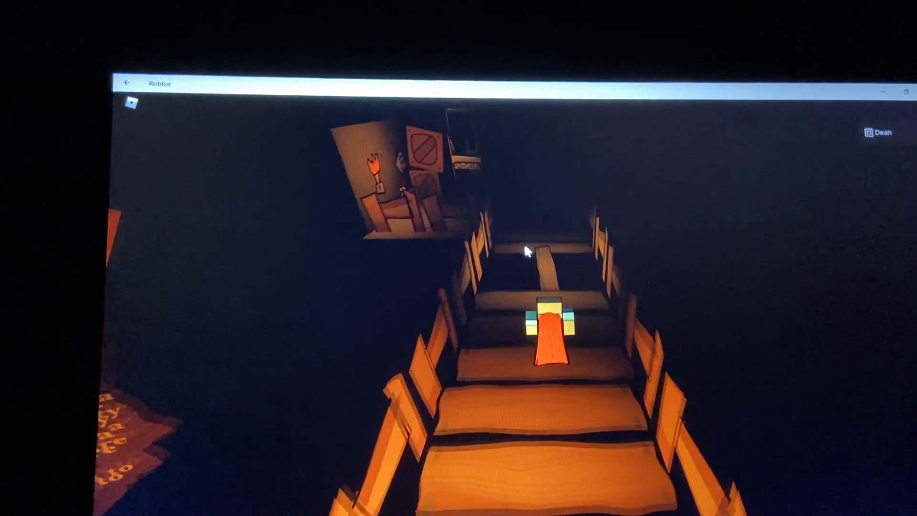
Walk through the cave to the fenced ledge beside the yellow gear and spike tiles
key("w")
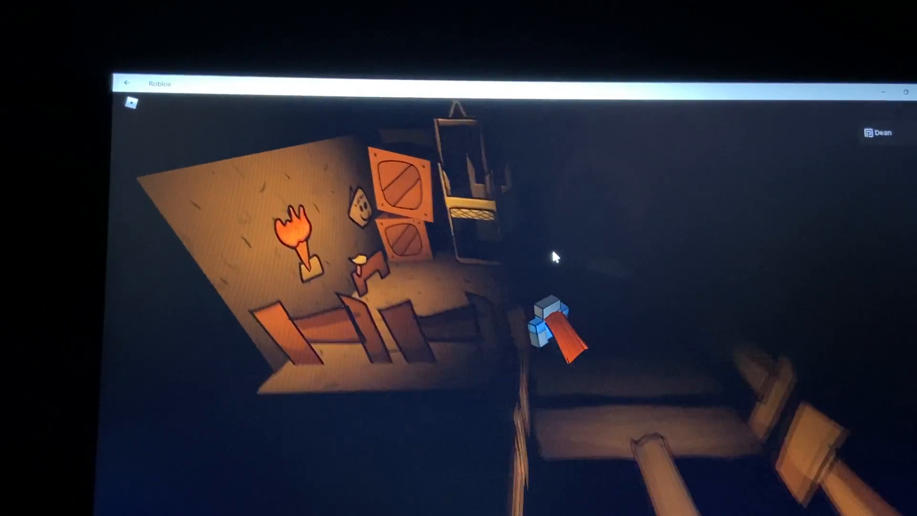
key("w")
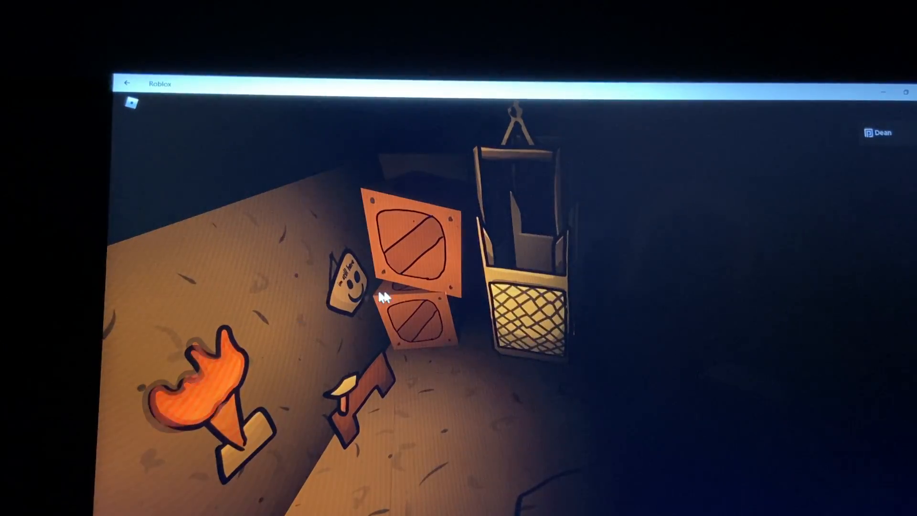
scroll(534, 322, "down", 3)
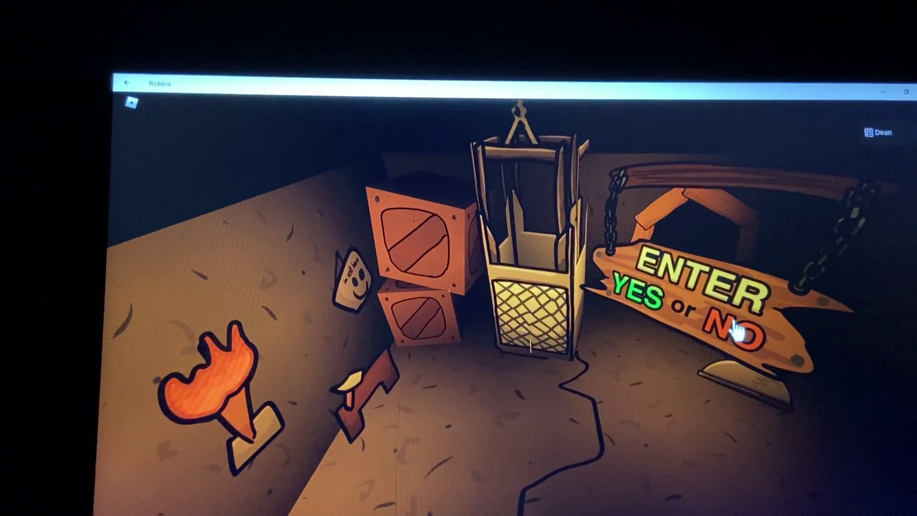
scroll(733, 326, "down", 3)
key("s")
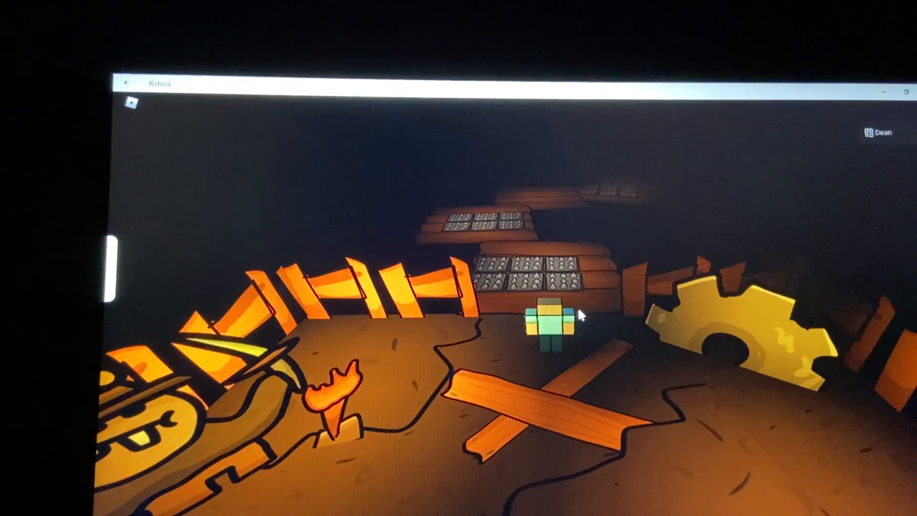
Cross the arena past the spike tiles and climb the ladder into the gear room
key("w")
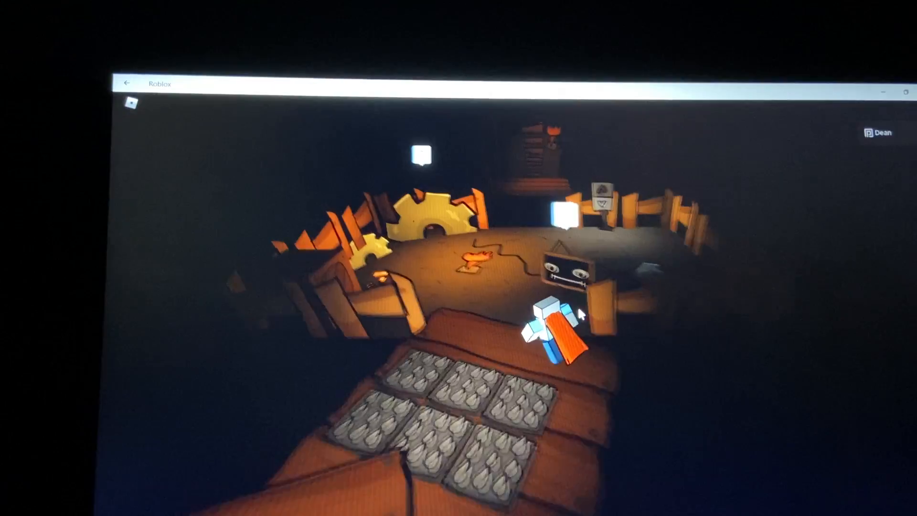
key("w")
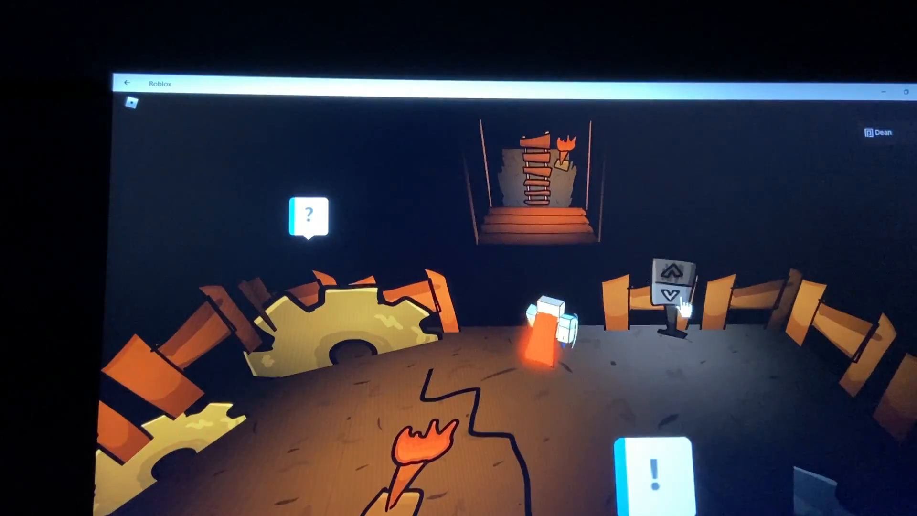
key("w")
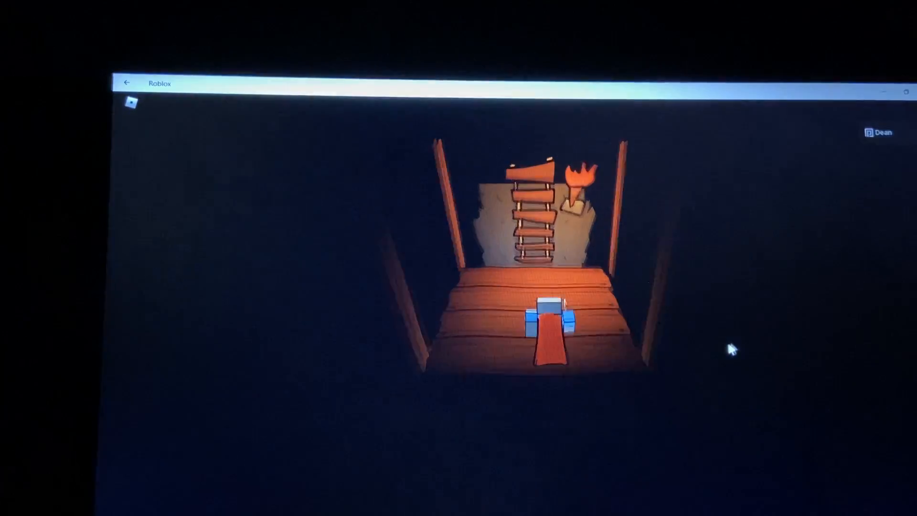
key("w")
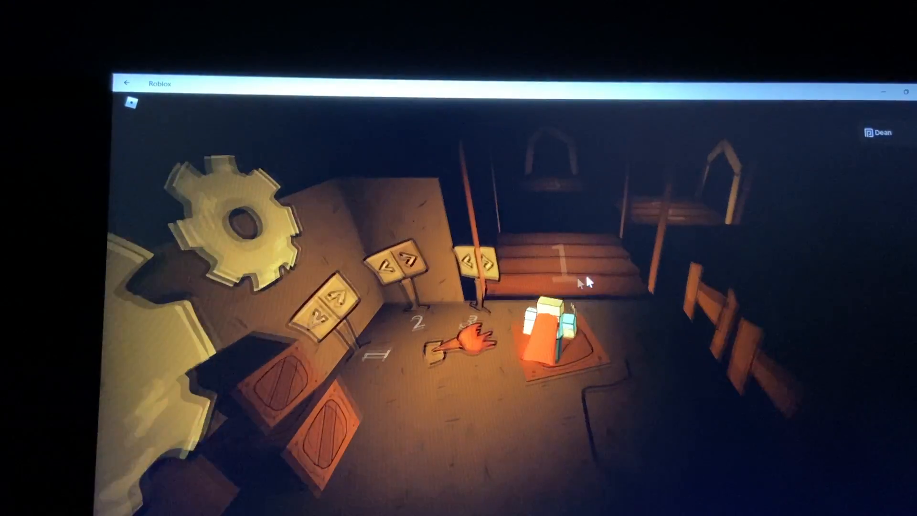
key("w")
key("w")
Jump platforms 1 to 3, drop into the rat mural room and climb the stairs to the crate room
key("space")
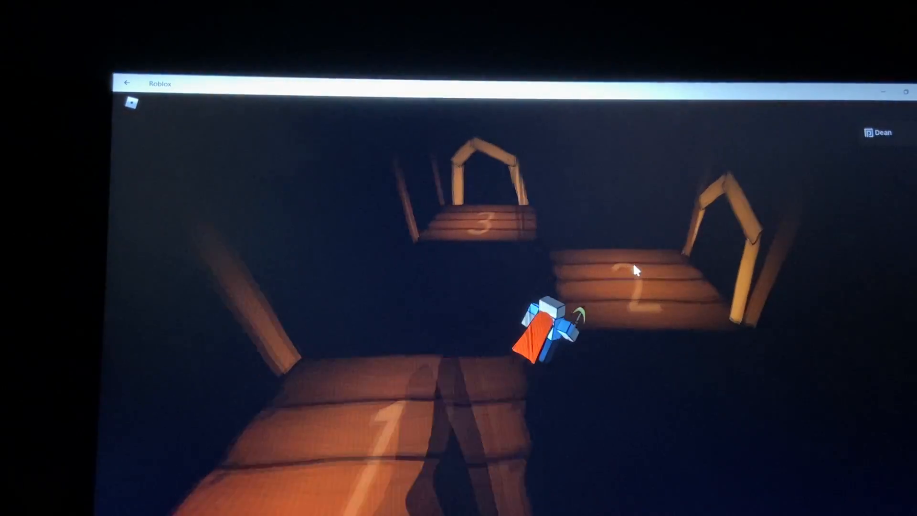
key("space")
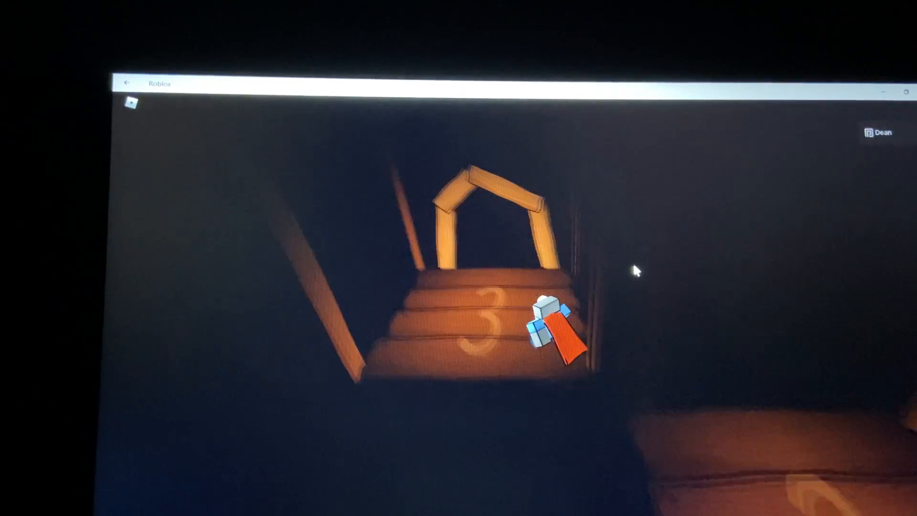
key("w")
key("w")
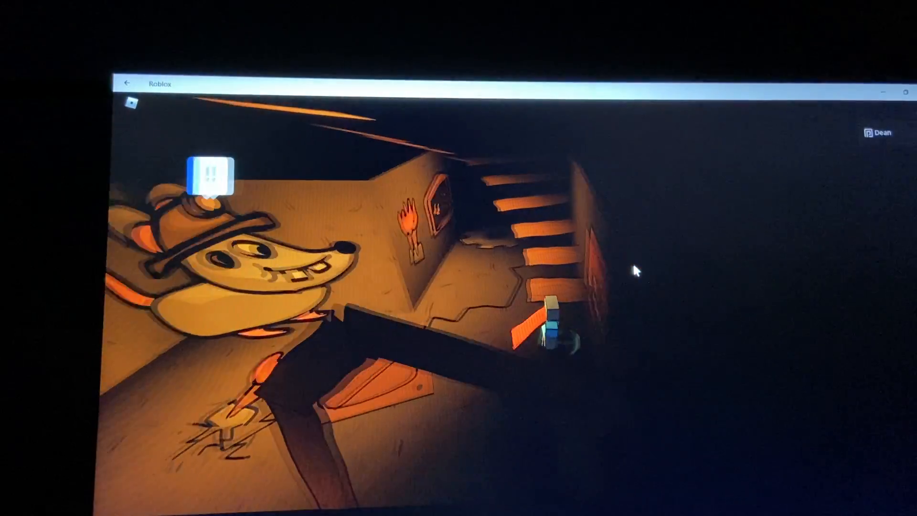
key("w")
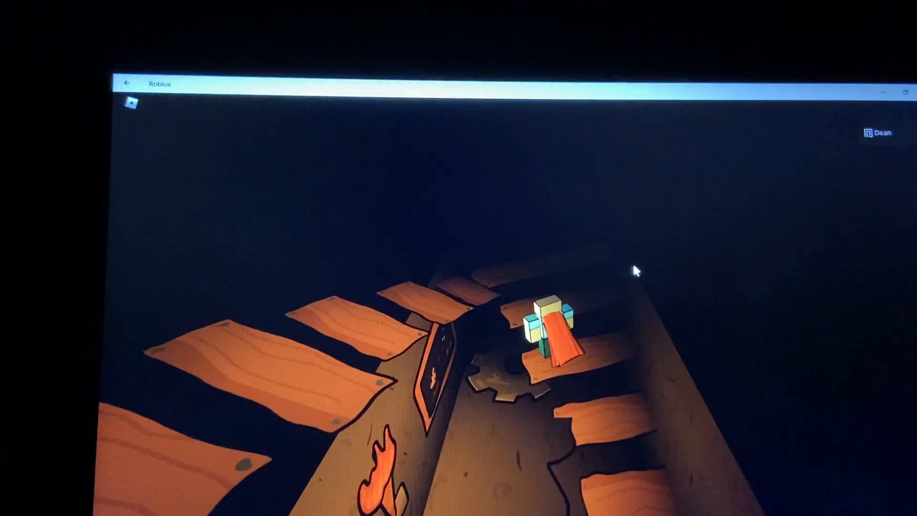
key("w")
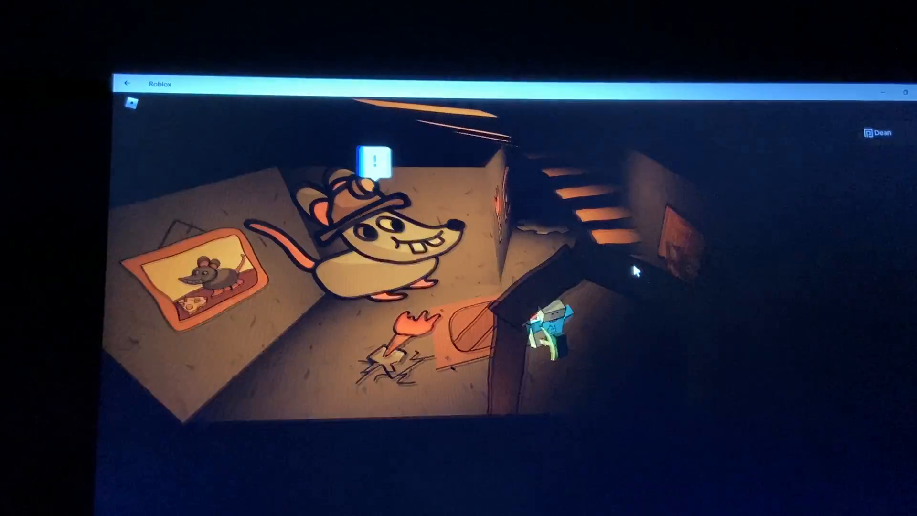
key("w")
key("w")
Pass the Legend of the Gold Remote sign and round the corner into the key room
key("d")
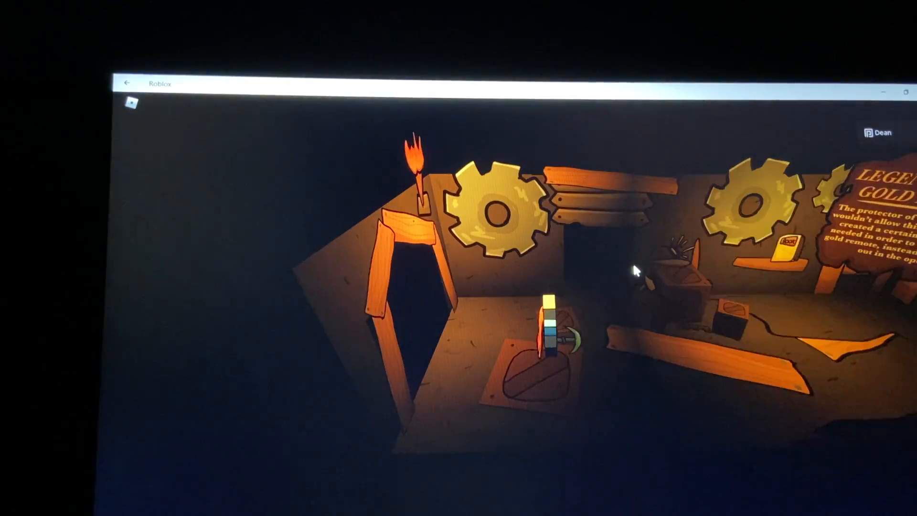
key("w")
key("w")
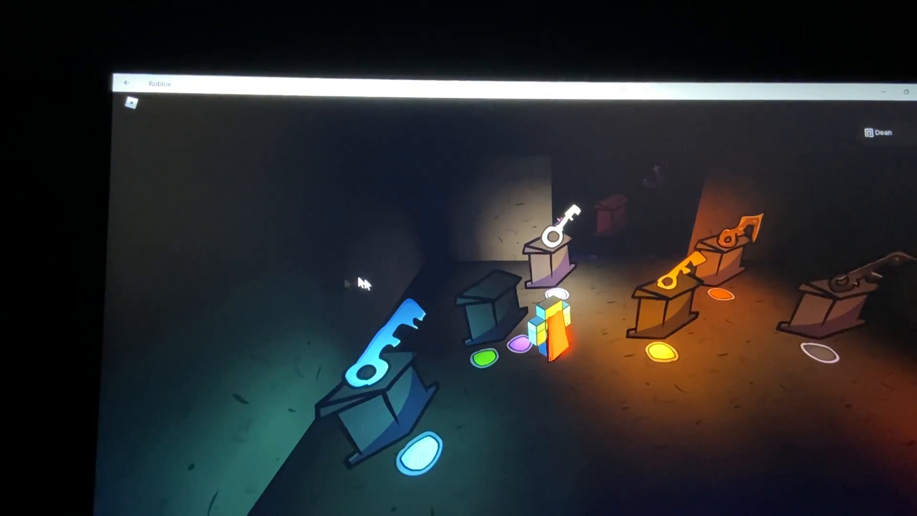
Leave the key pedestals back past the sign toward the cobwebbed pad corridor
key("w")
key("s")
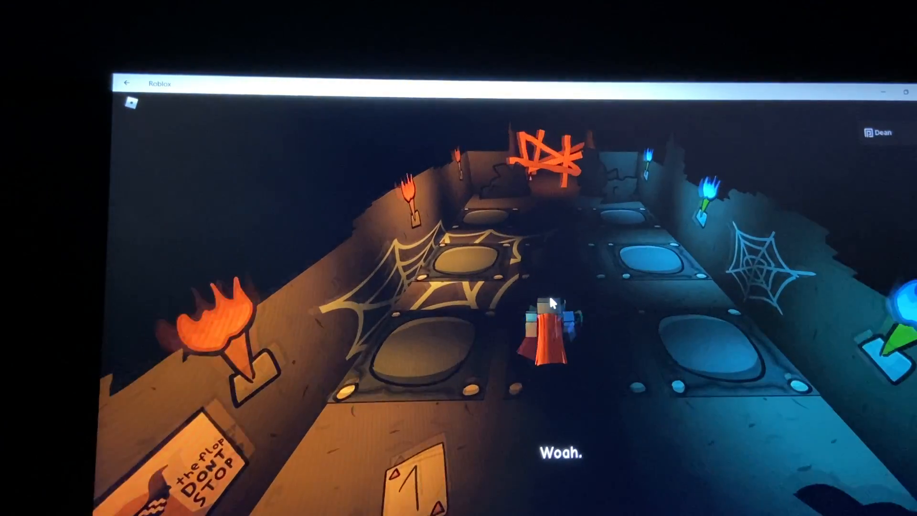
Step across the pressure pads, respawn after one explodes, and continue down the corridor toward the barrier
key("w")
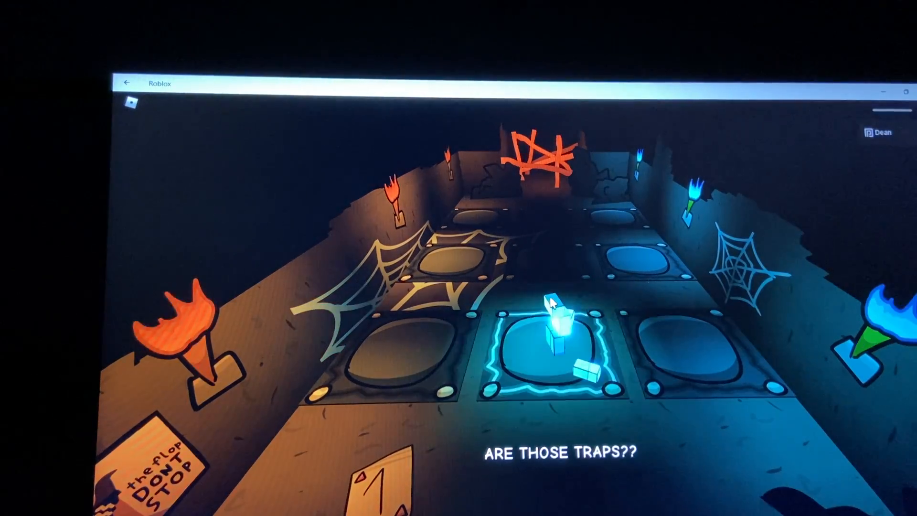
key("a")
key("s")
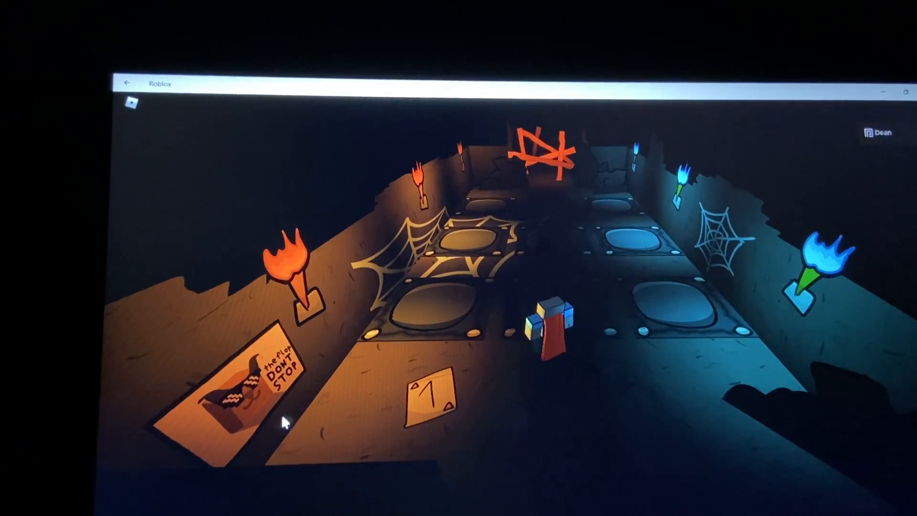
mouse_move(280, 411)
left_mouse_down()
mouse_move(563, 284)
mouse_move(561, 297)
left_mouse_up()
key("a")
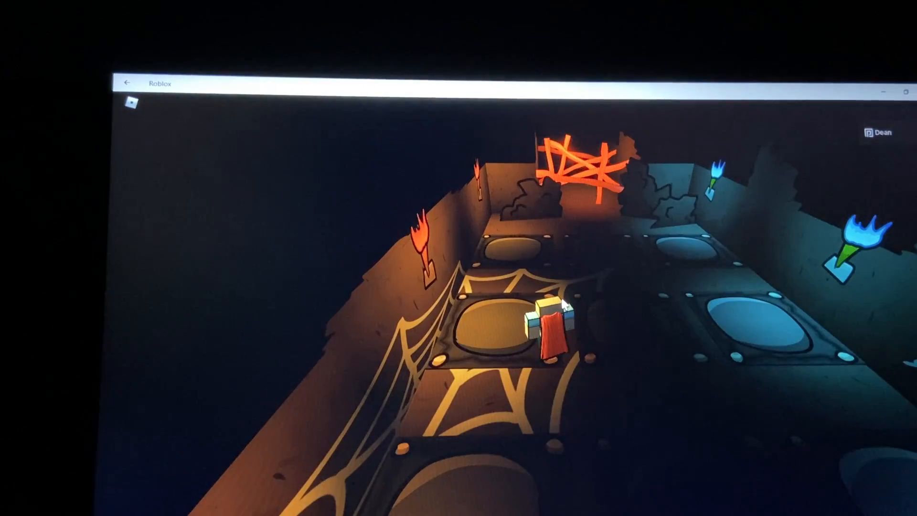
key("w")
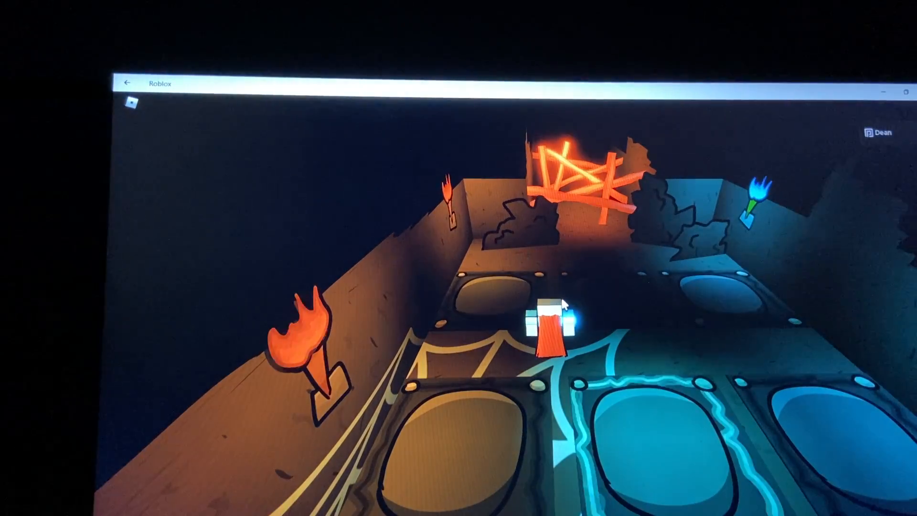
key("w")
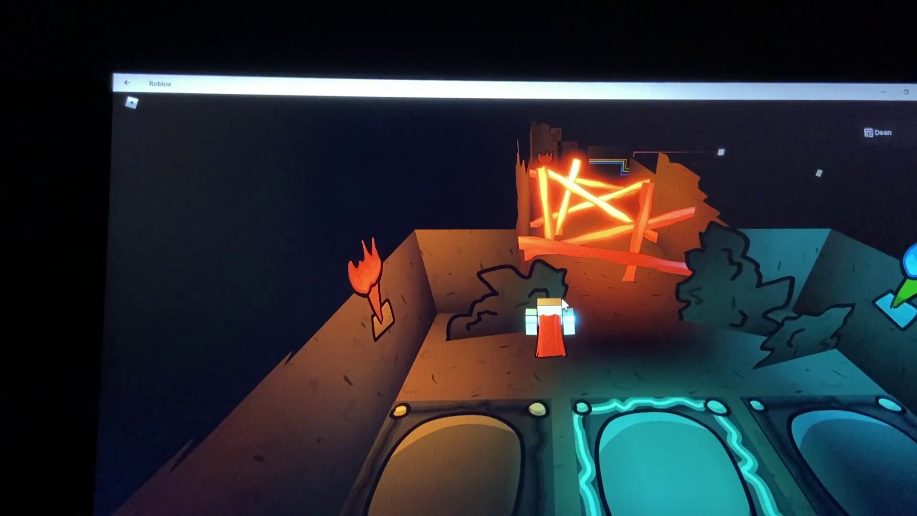
Approach the glowing barrier, reposition on the platform and trigger another exploding pad
right_click(554, 305)
key("w")
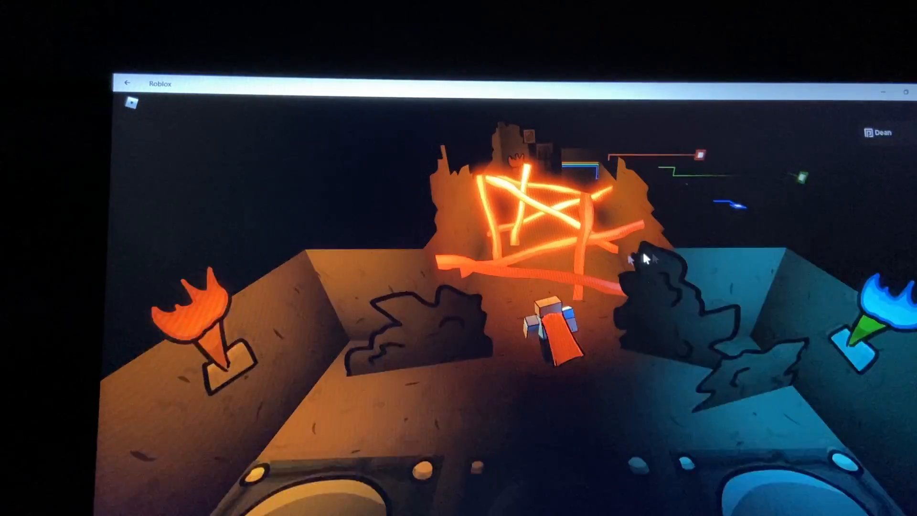
key("s")
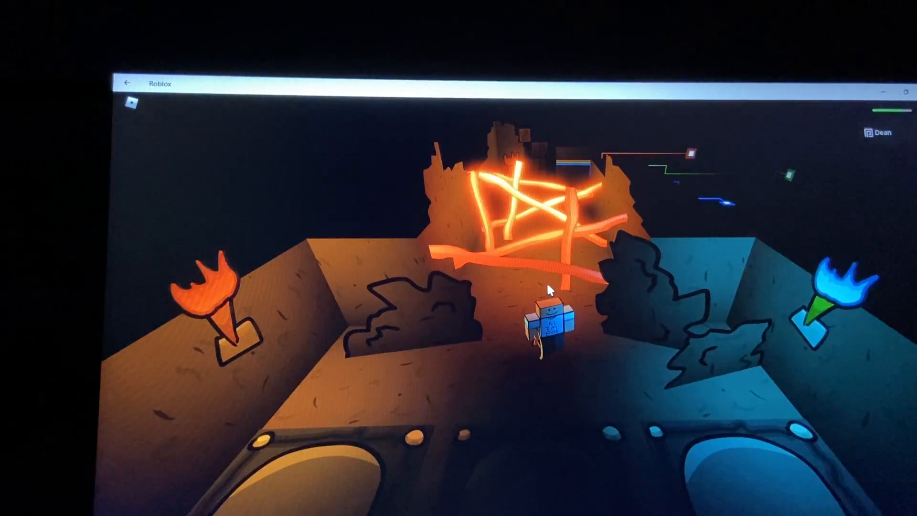
right_click(546, 282)
key("s")
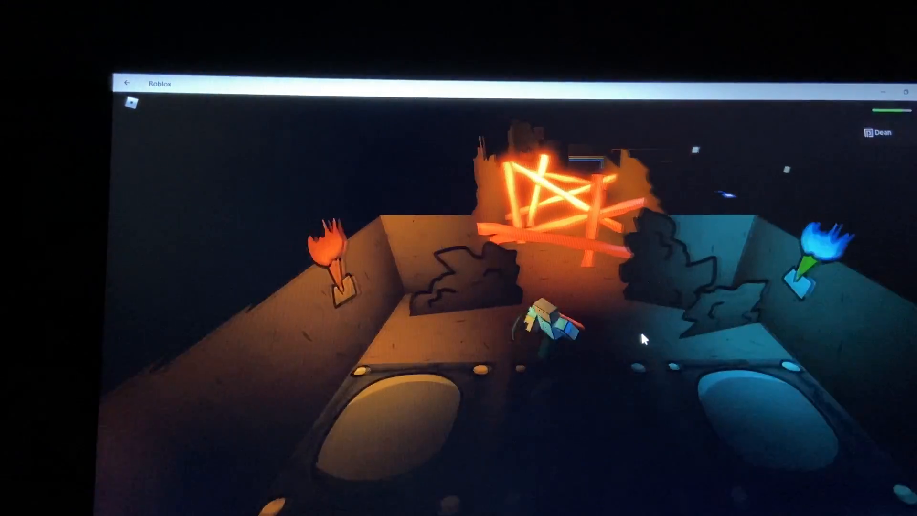
key("s")
key("a")
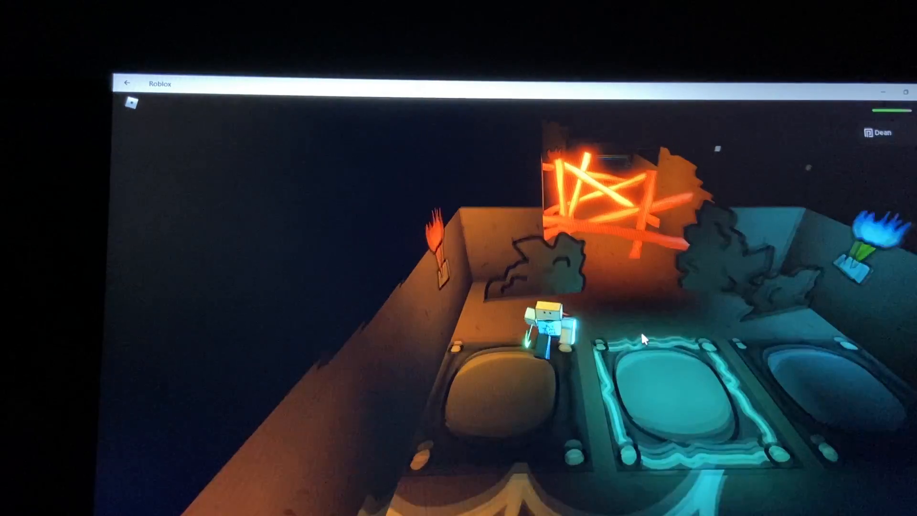
key("s")
key("s")
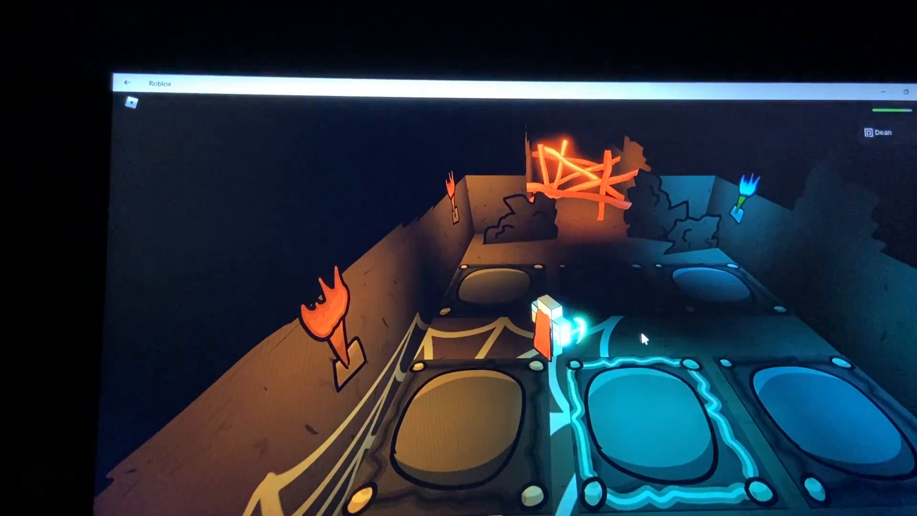
key("d")
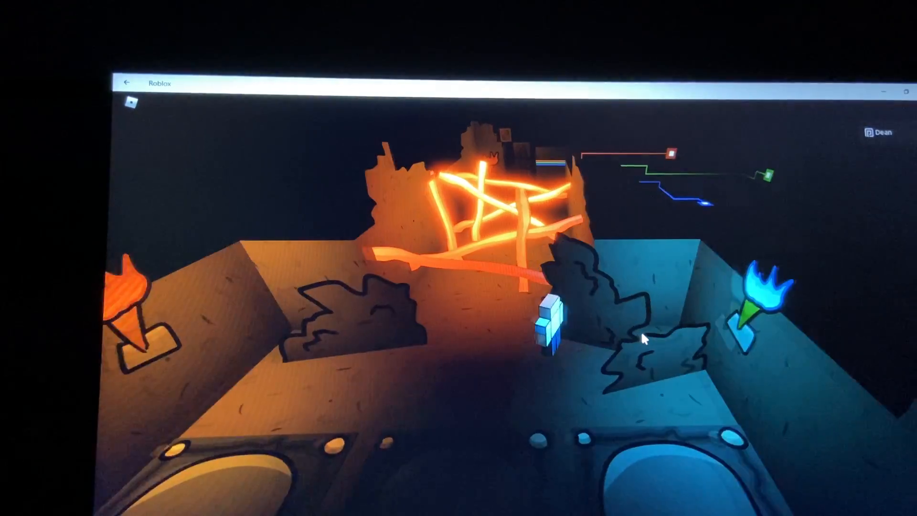
Walk into the orange pentagram barrier area and climb up the pentagram wall
key("w")
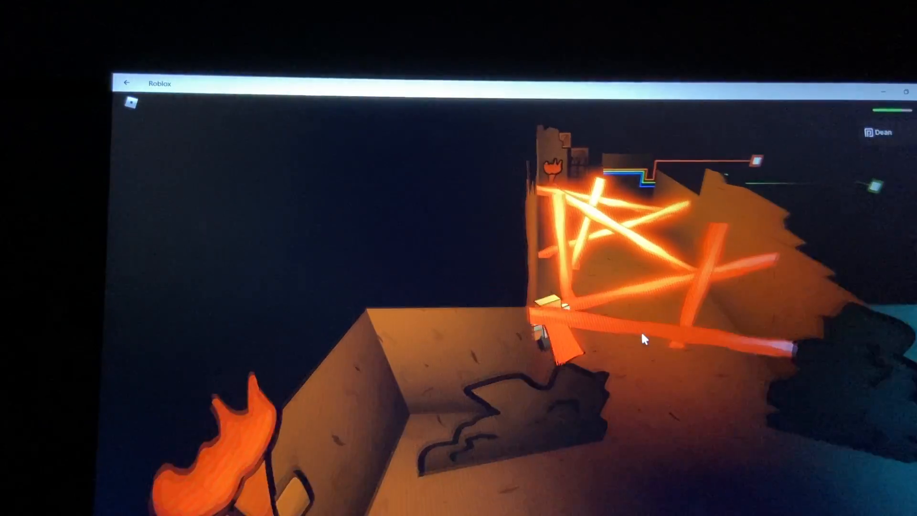
key("w")
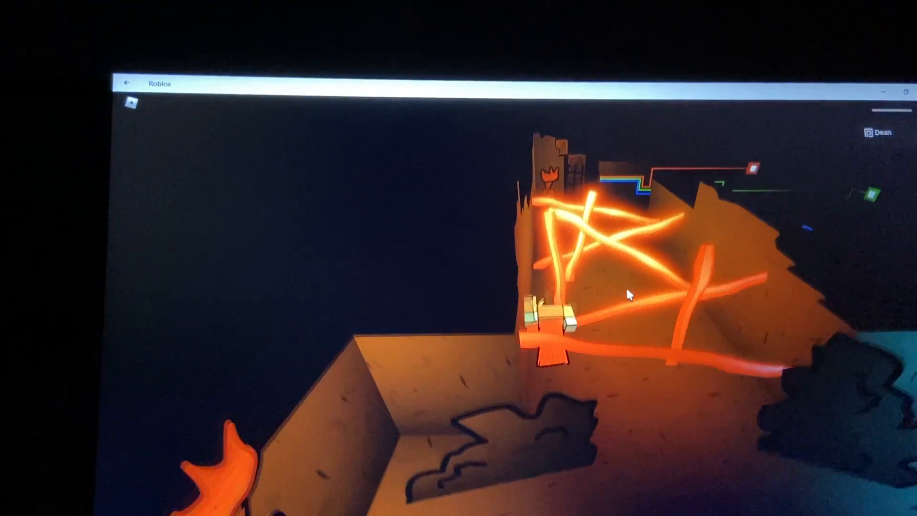
key("w")
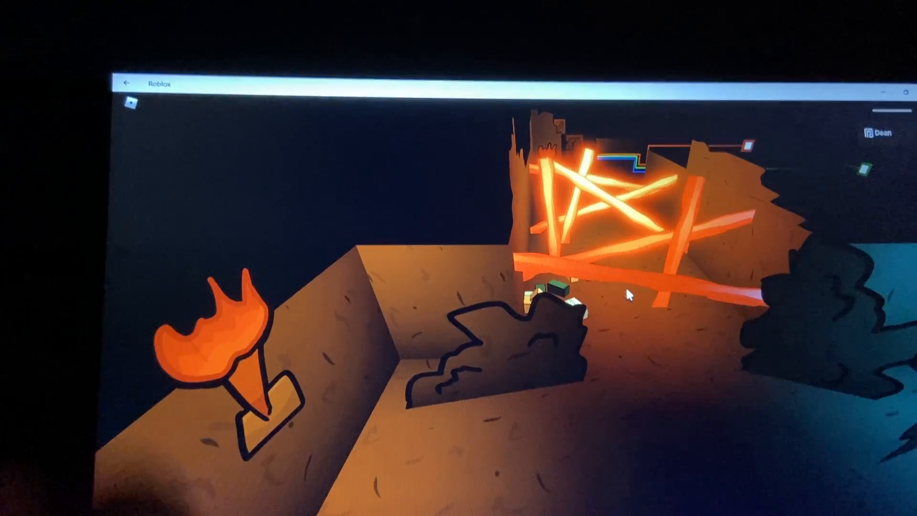
key("s")
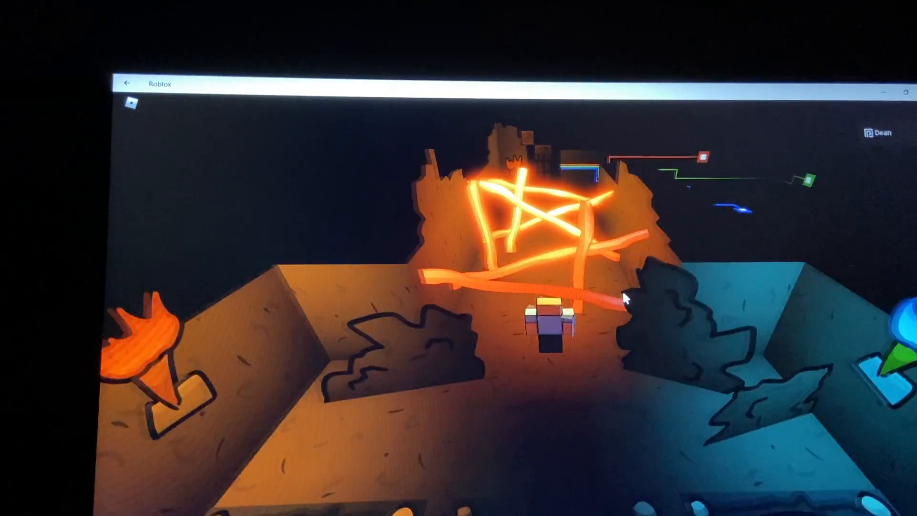
key("w")
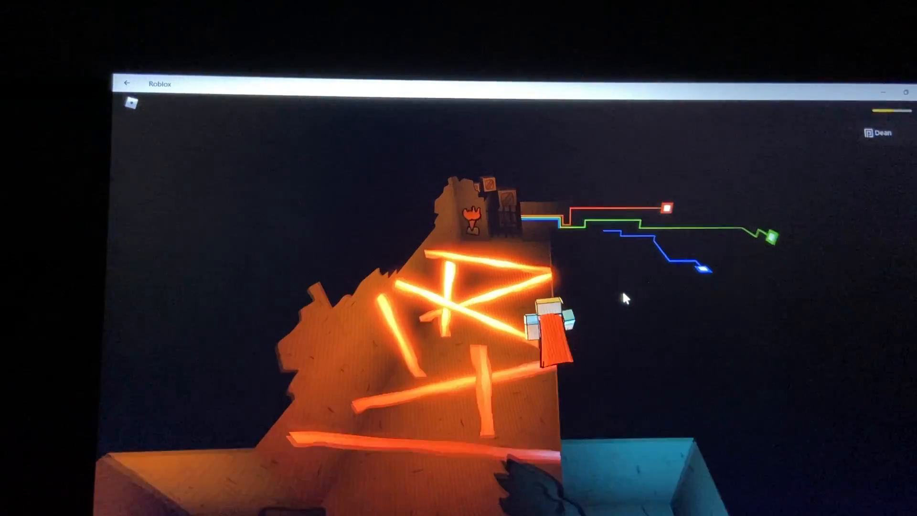
Walk past the barred gate along the glowing neon lines and onto the plank toward the crate room
key("w")
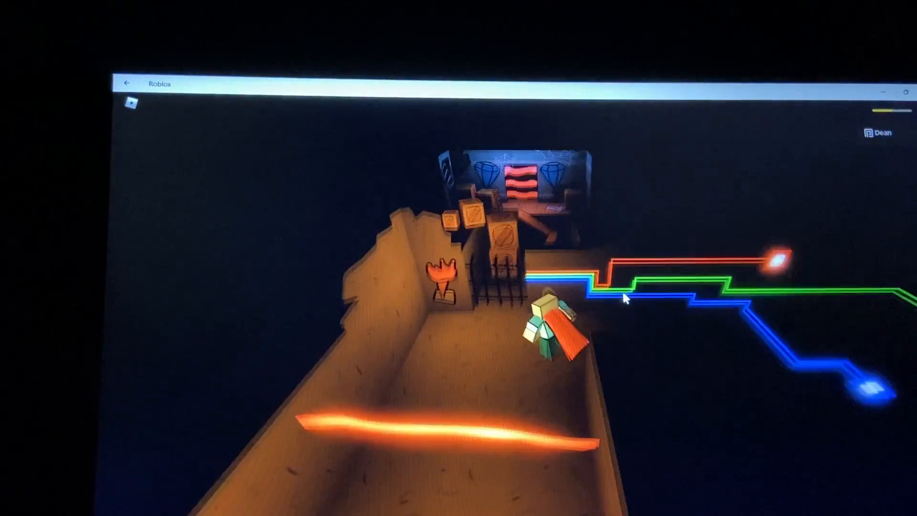
key("w")
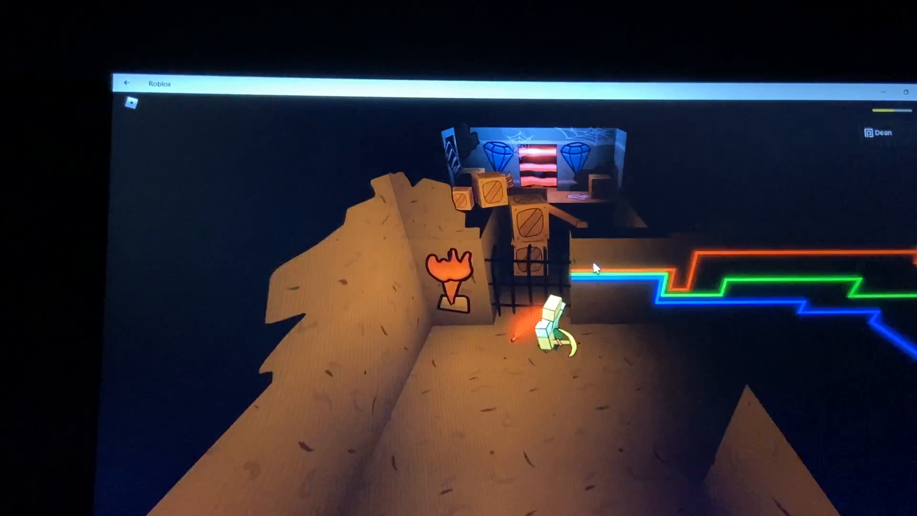
key("w")
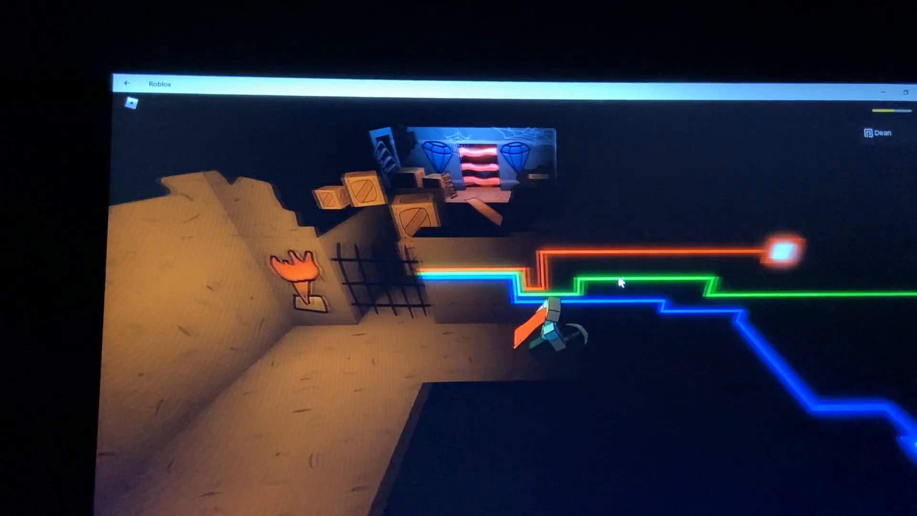
key("w")
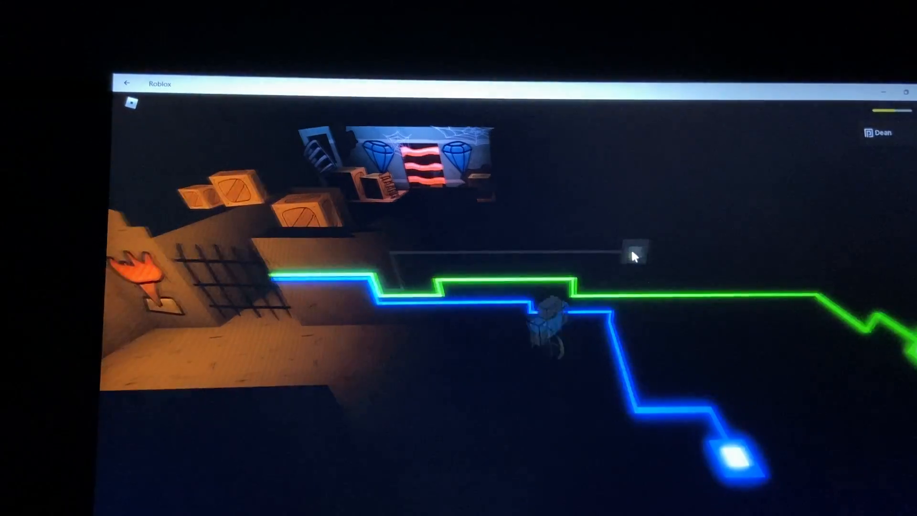
key("w")
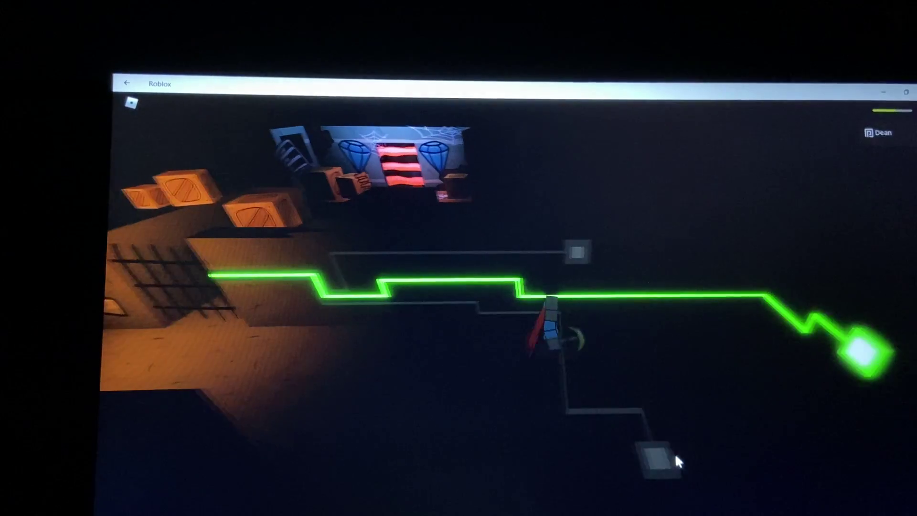
key("w")
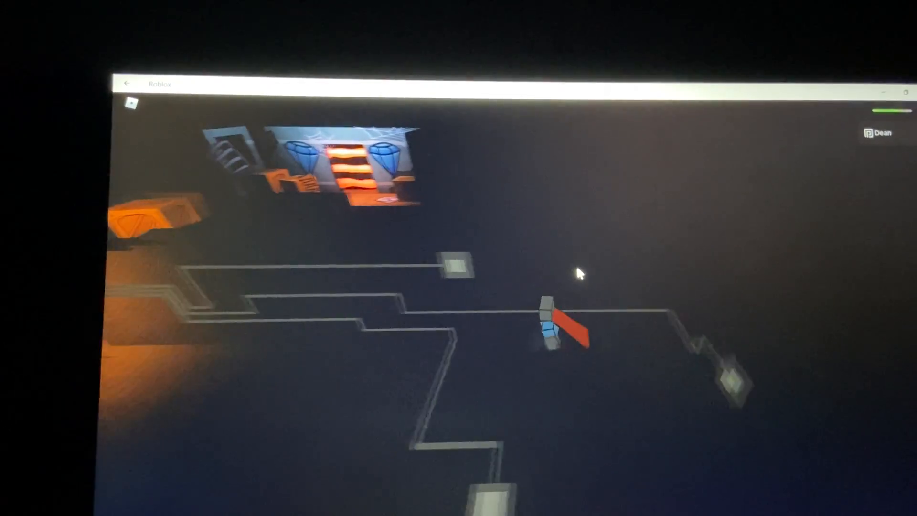
key("w")
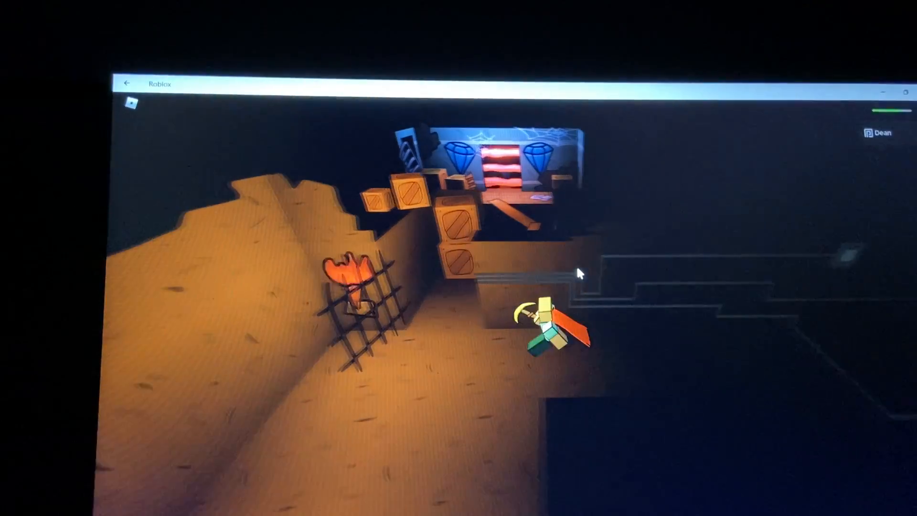
Enter the diamond room, move around the crates and go through the red striped door into the grey tiled corridor
key("w")
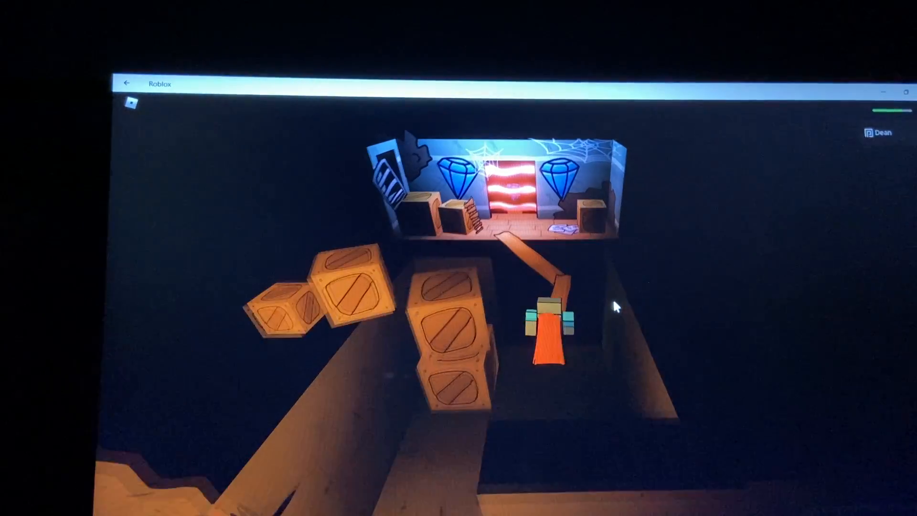
key("w")
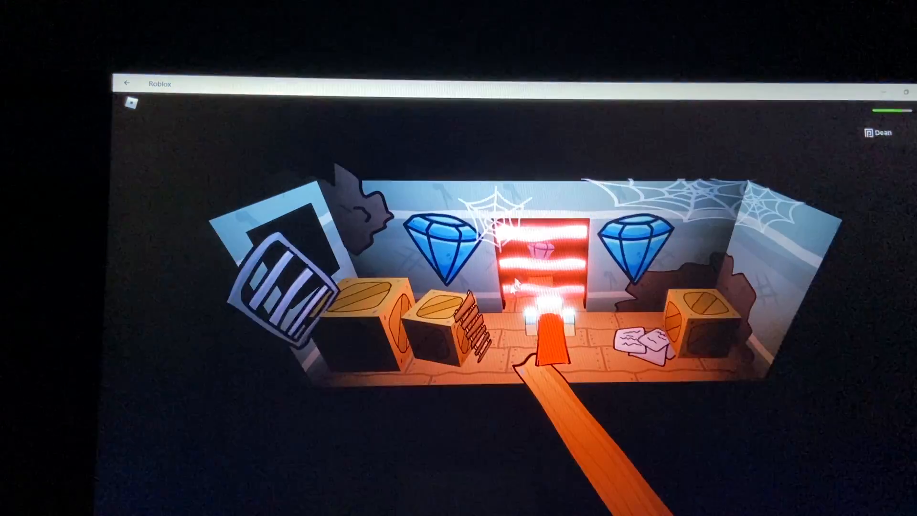
key("d")
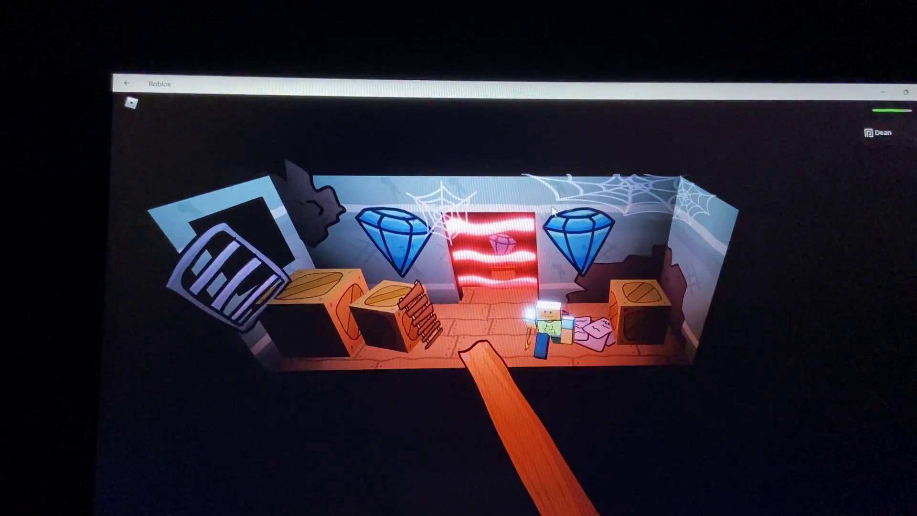
key("a")
key("w")
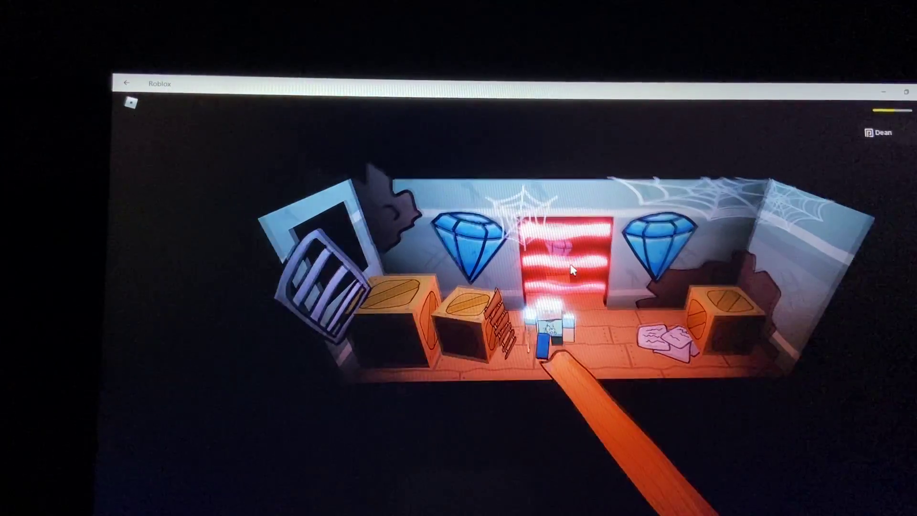
key("s")
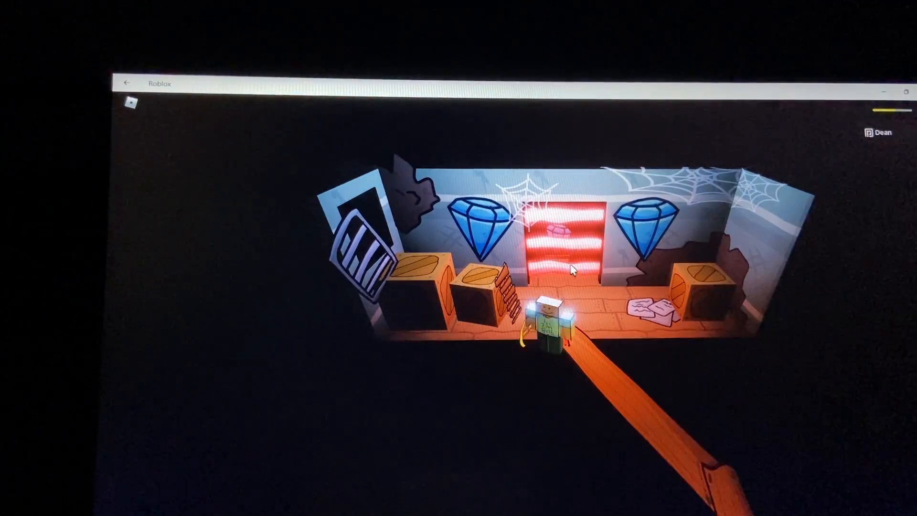
key("s")
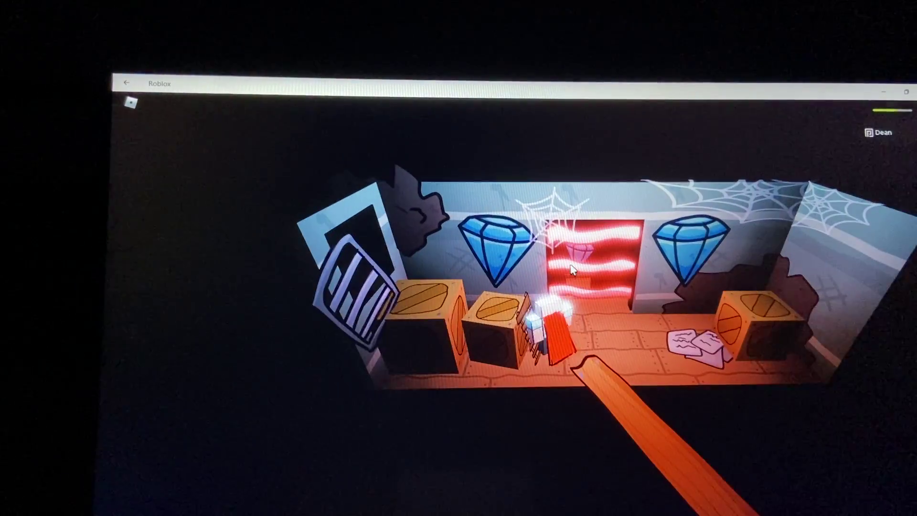
key("w")
key("a")
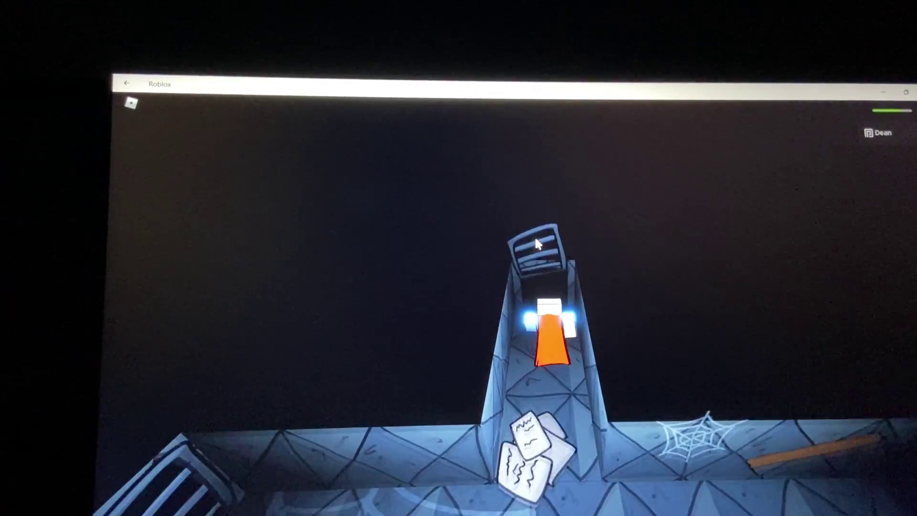
key("w")
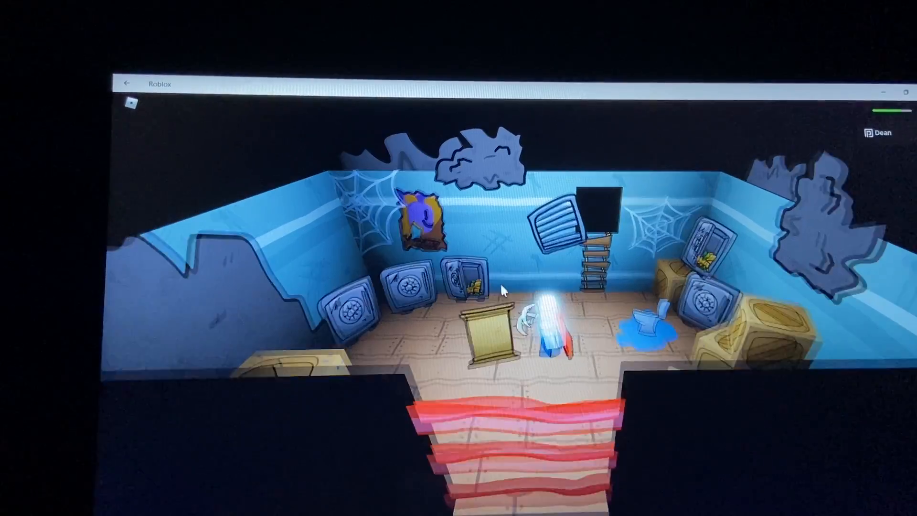
Grab the diamond from the vault pedestal, weave past the safes and drop back onto the orange walkway
key("w")
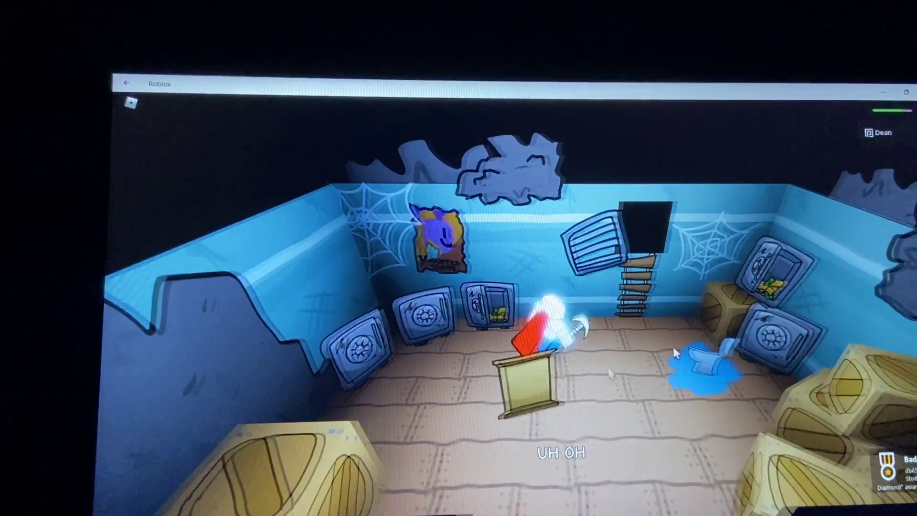
key("d")
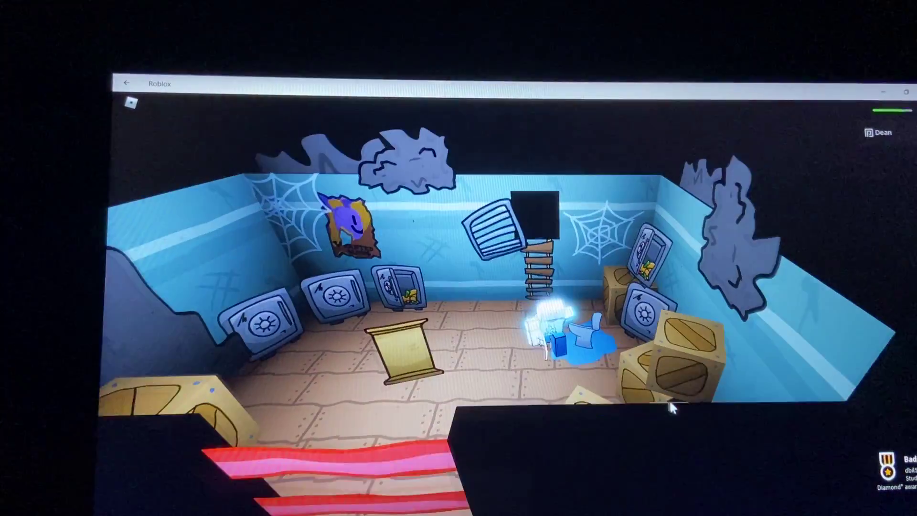
key("a")
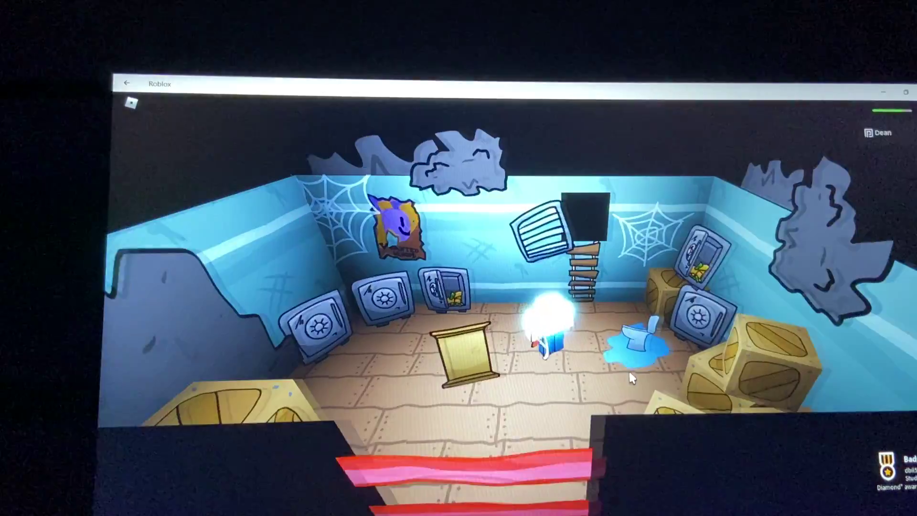
key("w")
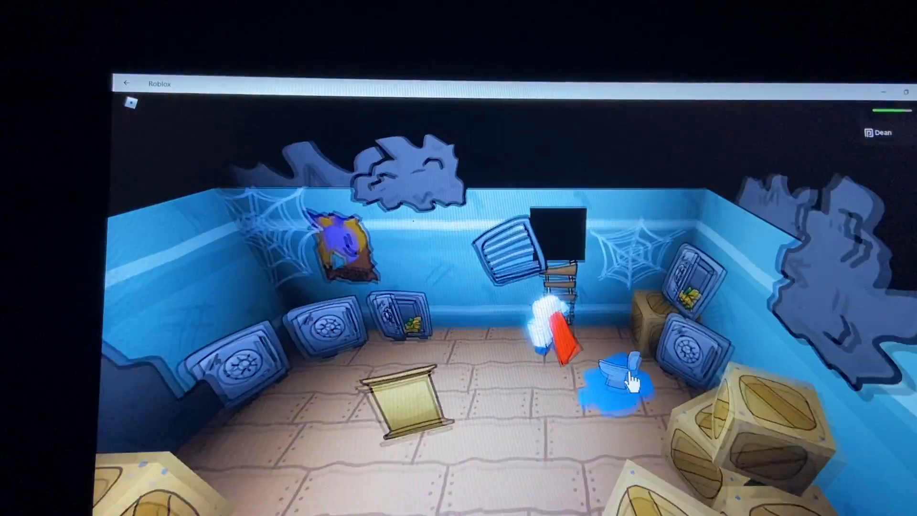
key("w")
key("w")
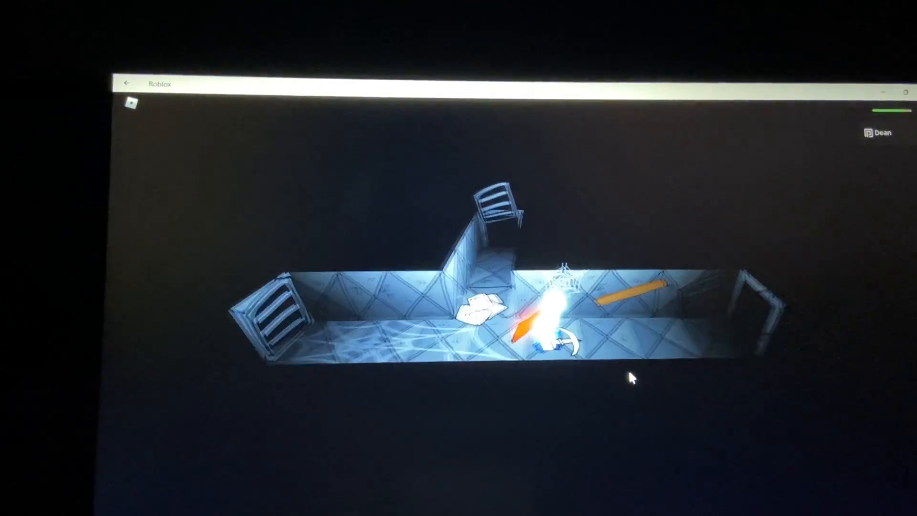
key("s")
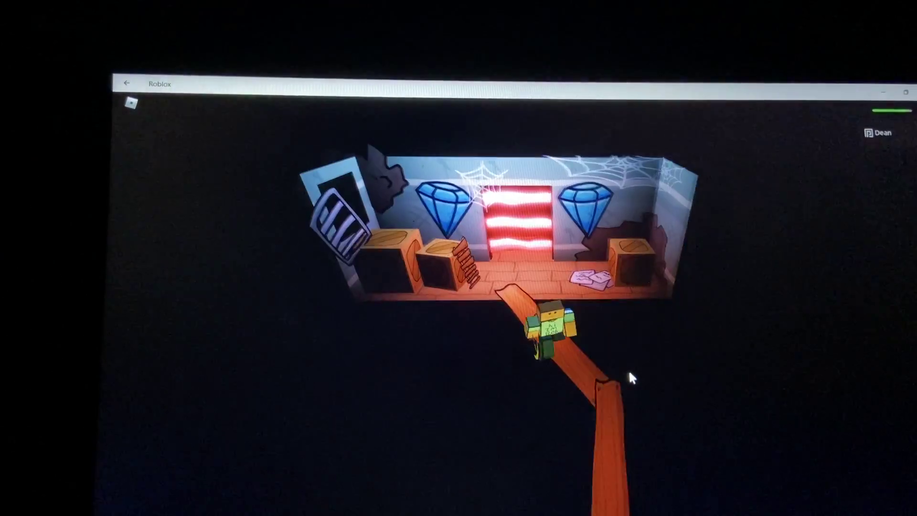
Walk down the orange walkway past the crates, sidestepping to the corridor edge away from the beams
key("s")
key("s")
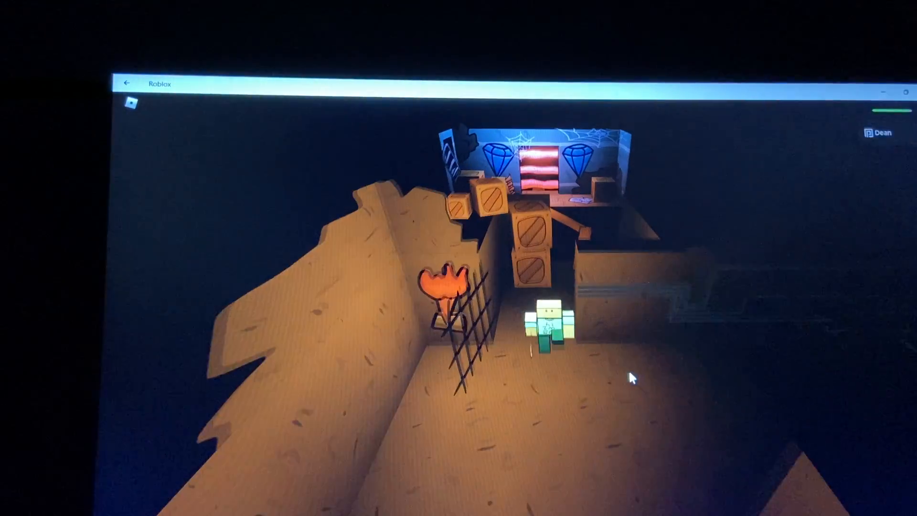
key("s")
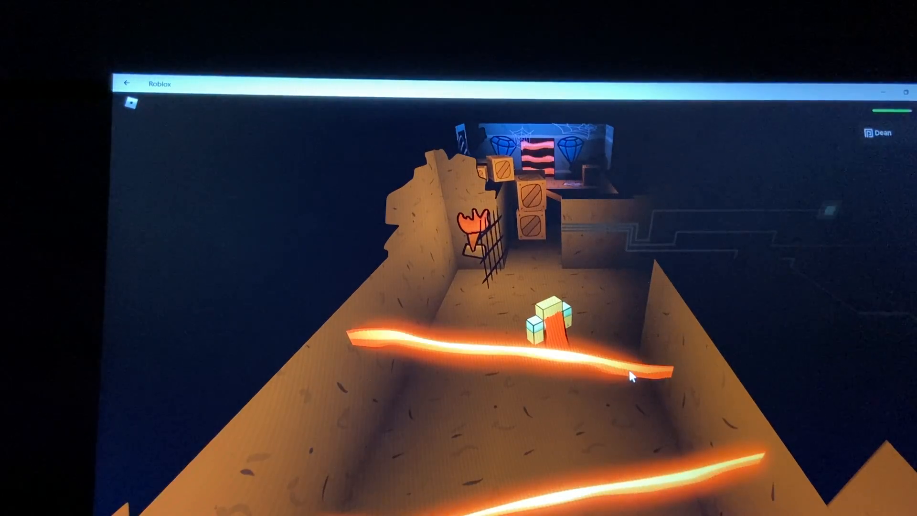
key("a")
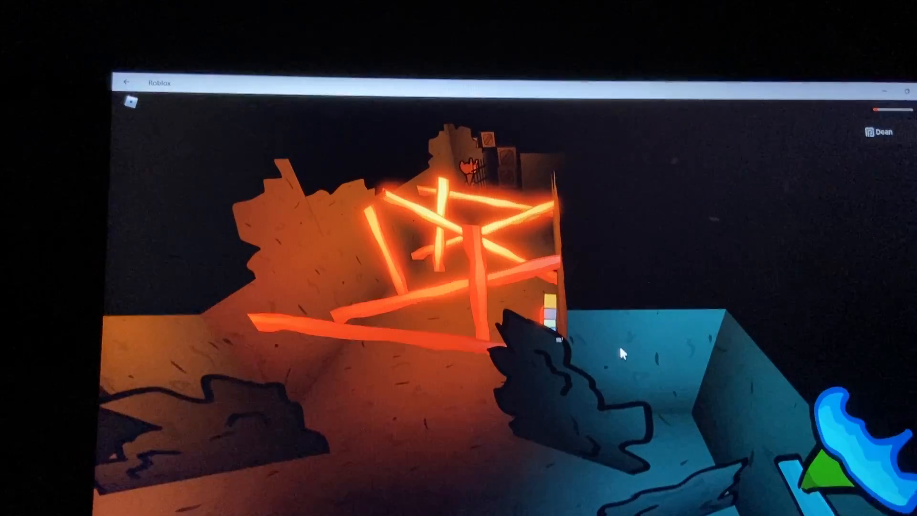
Push between the glowing lava beams and walk on into the corridor of round floor tiles
key("w")
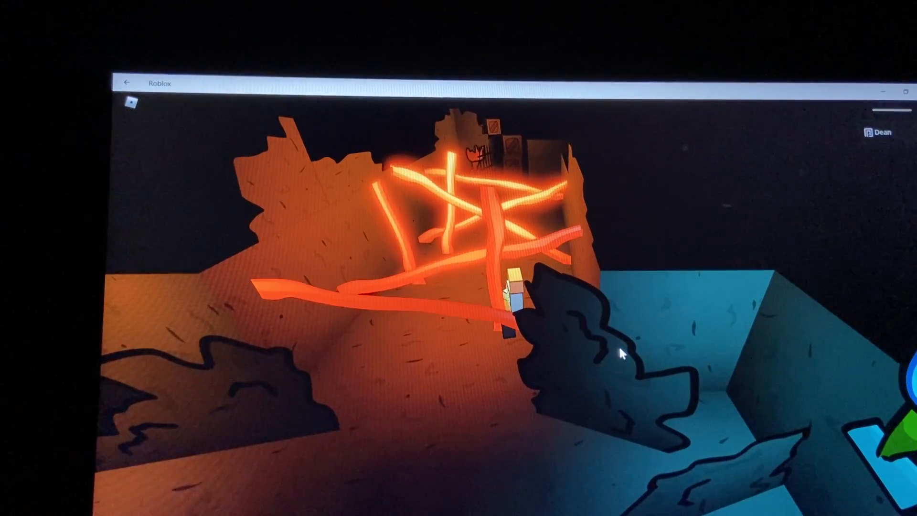
key("w")
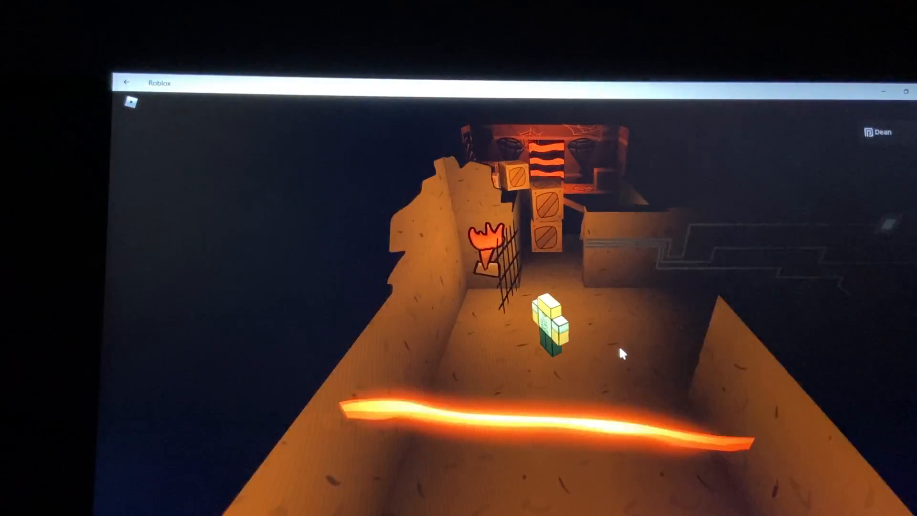
key("w")
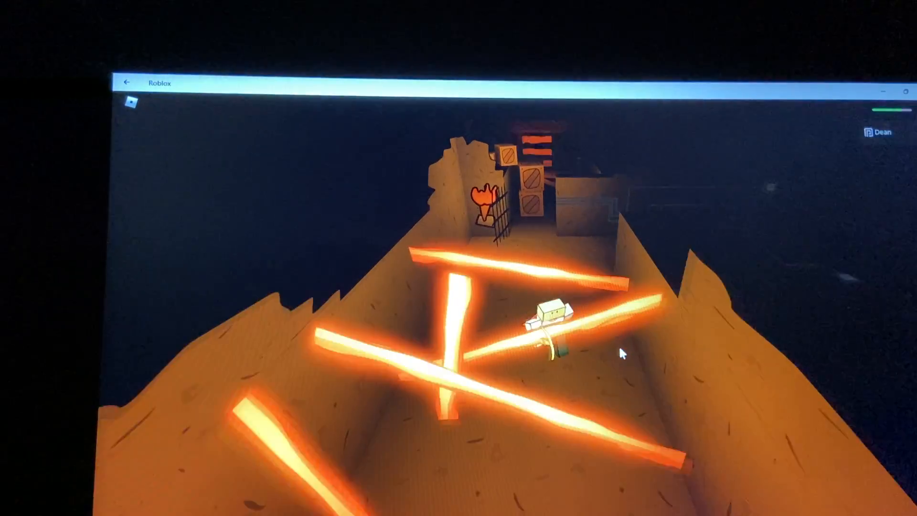
key("w")
key("w")
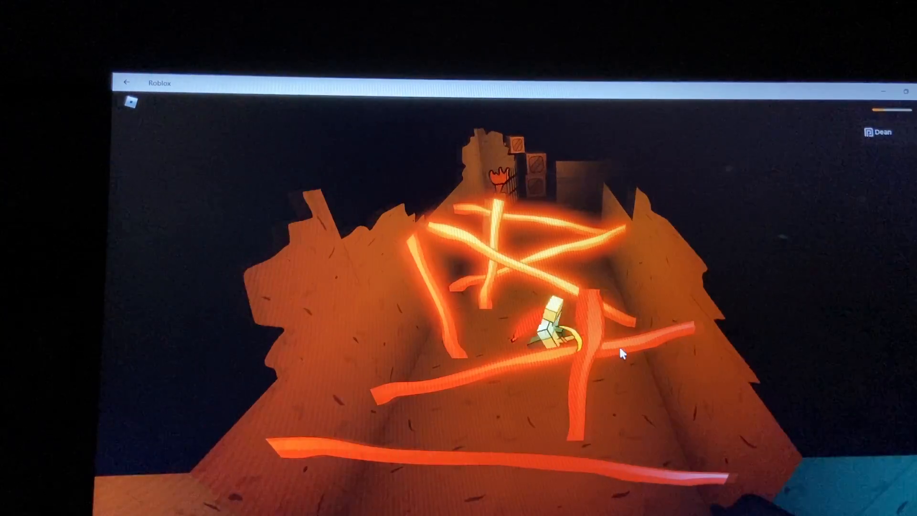
key("w")
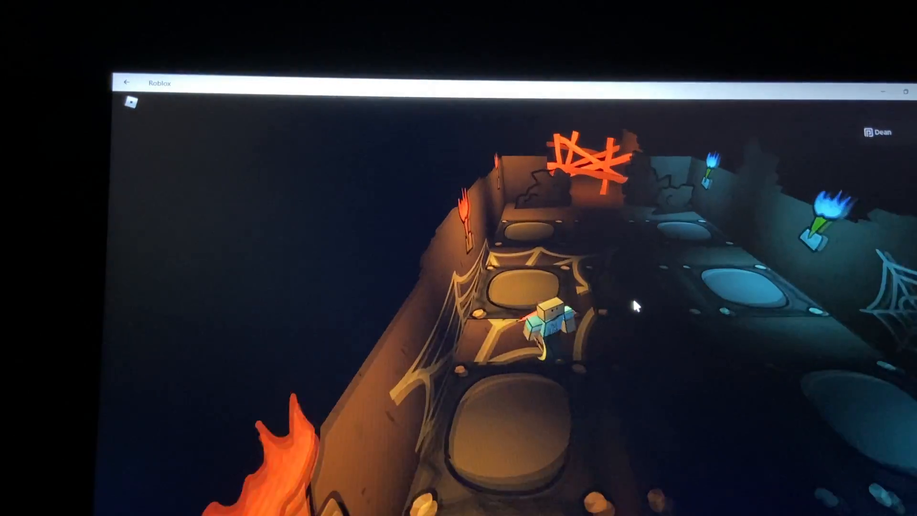
key("w")
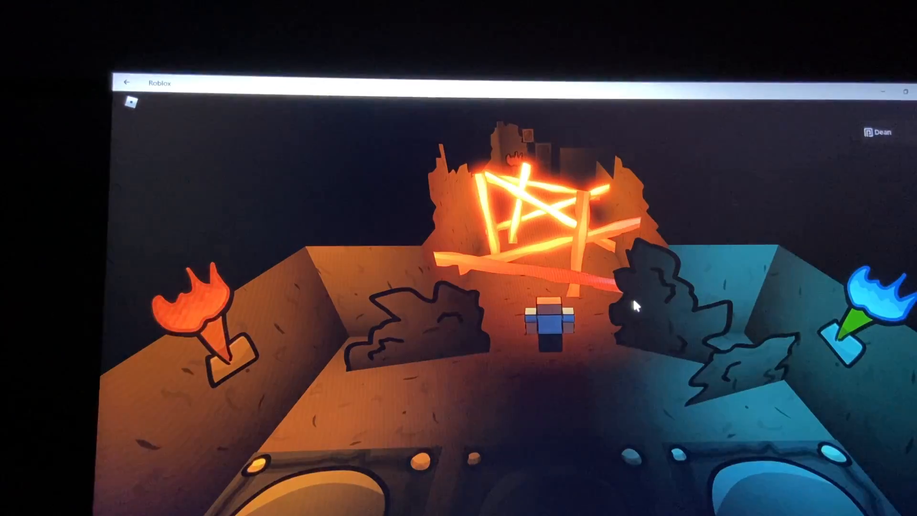
After respawning, walk along the tiled corridor into the gear room with the Legend sign
key("w")
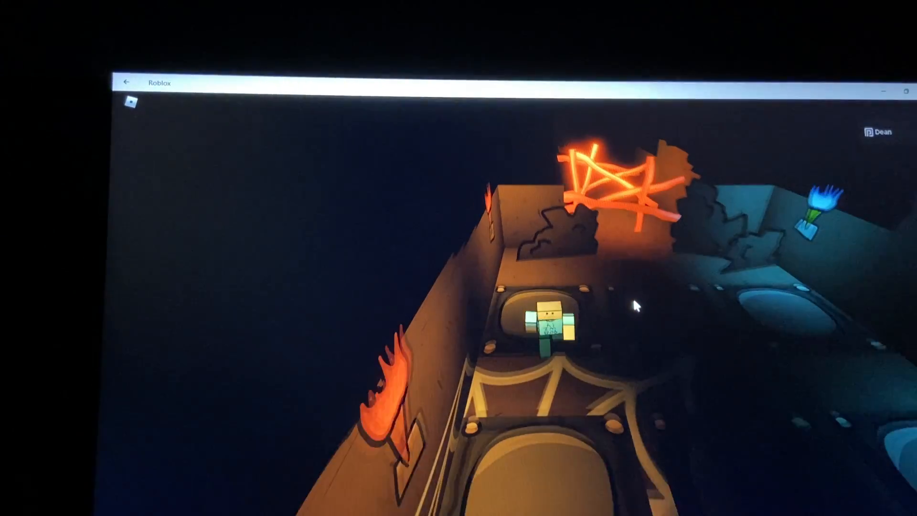
key("w")
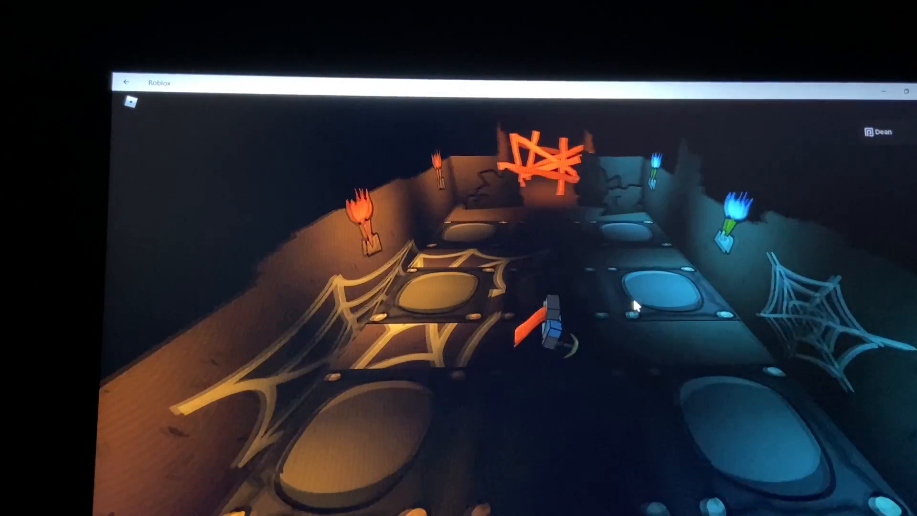
key("w")
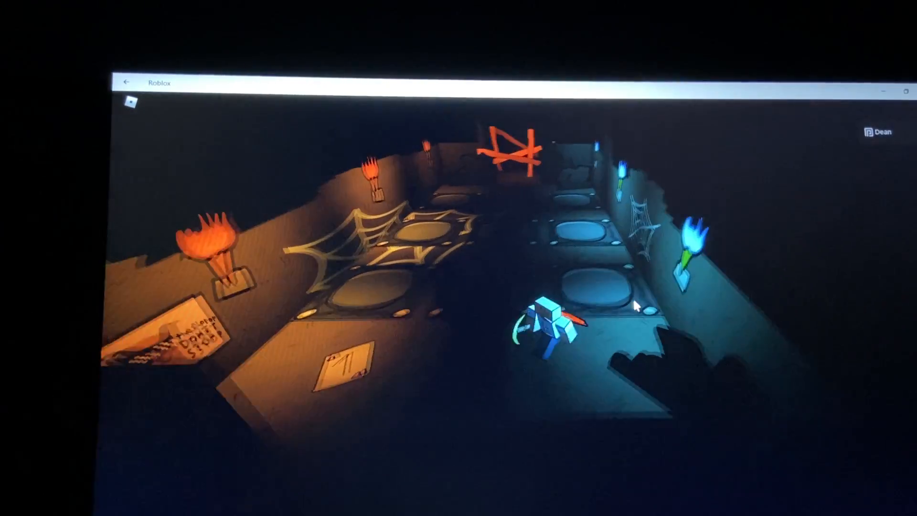
key("w")
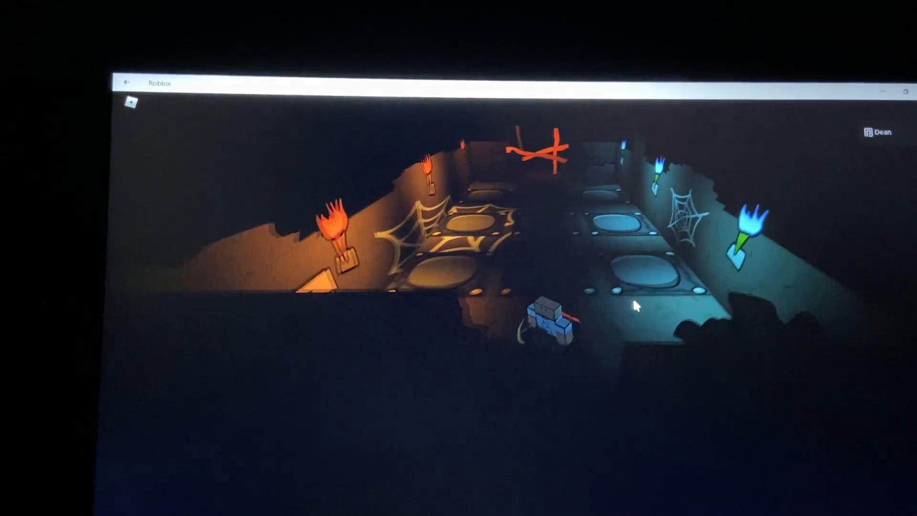
key("w")
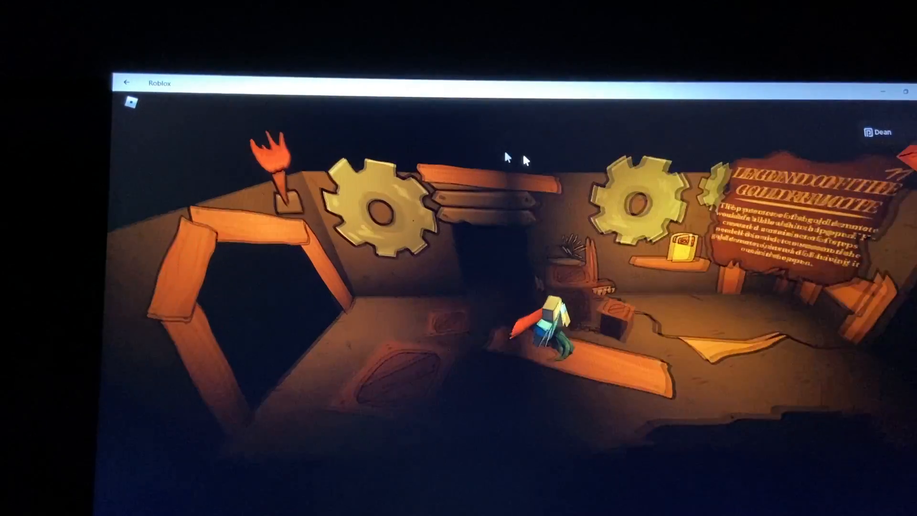
Leave the gear room and wander the key pedestal room past the red box, crate and web rug
key("d")
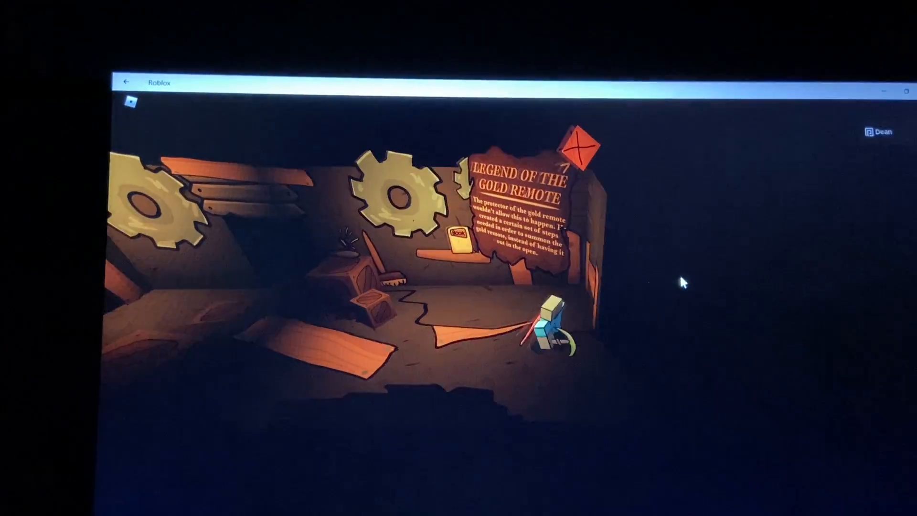
key("w")
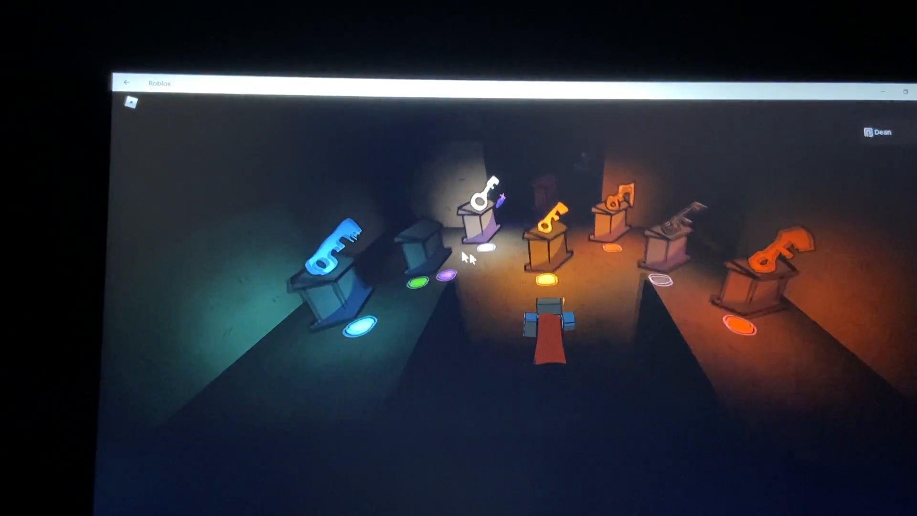
right_click(469, 267)
key("w")
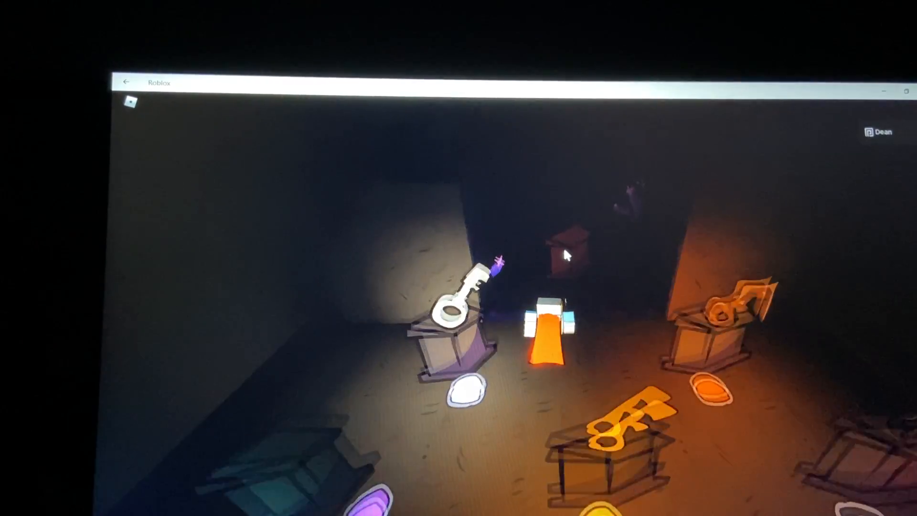
key("d")
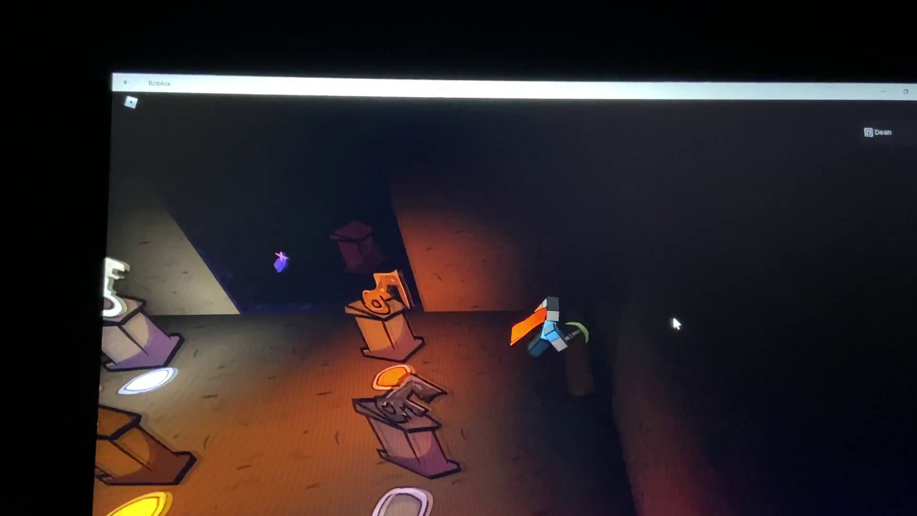
key("d")
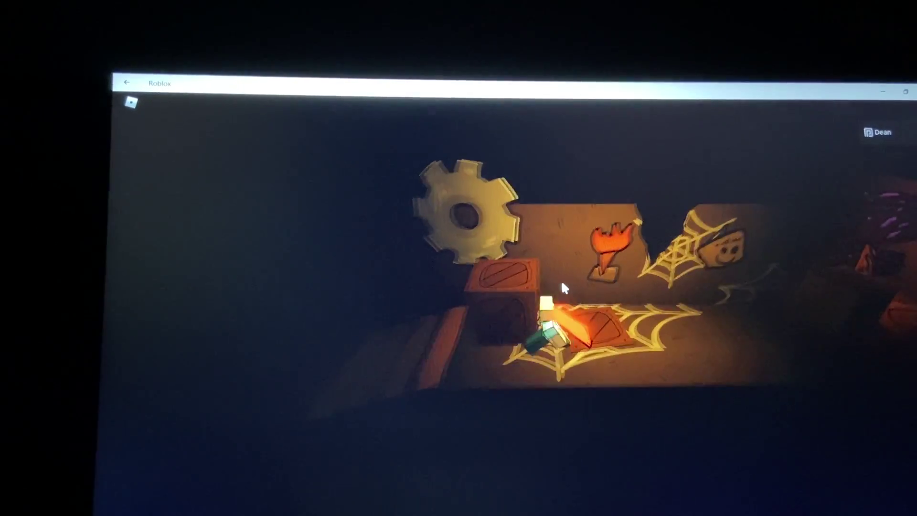
key("a")
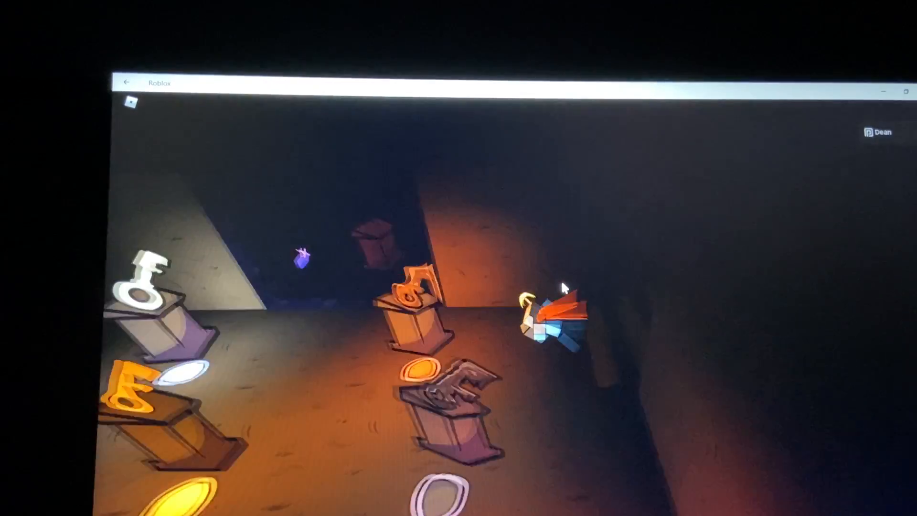
key("s")
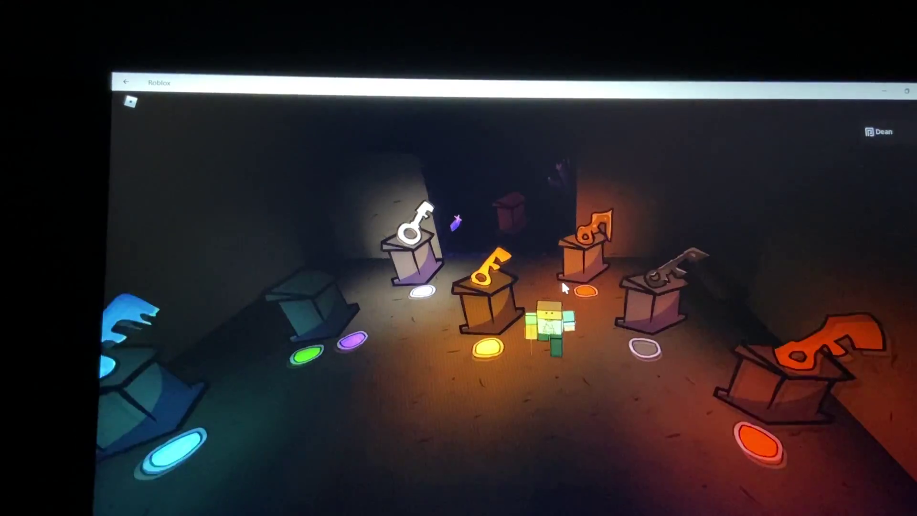
key("s")
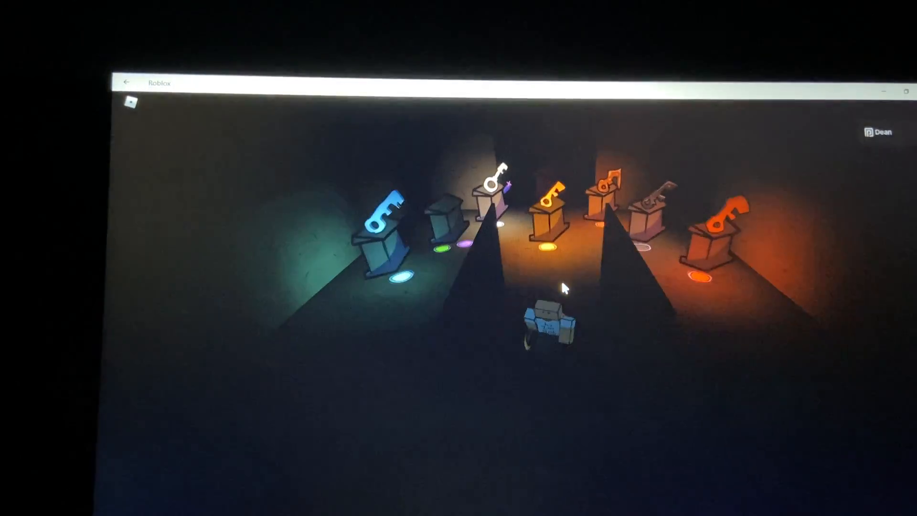
Pass through the Legend of the Gold Remote room and arrow-sign room into the round gear room with the TV character
key("w")
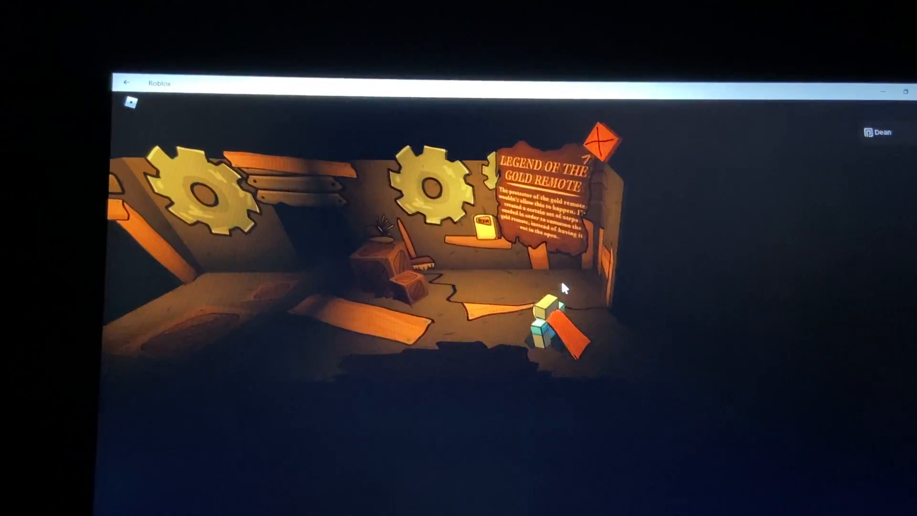
key("w")
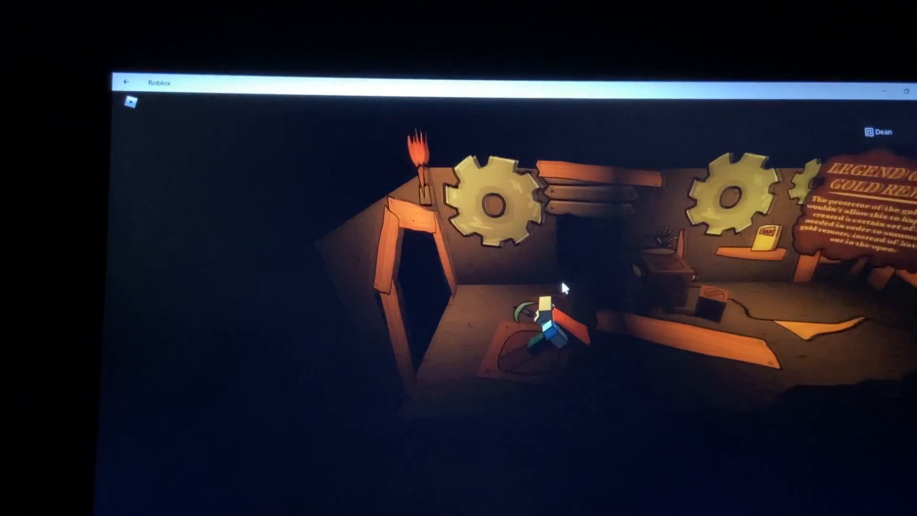
key("s")
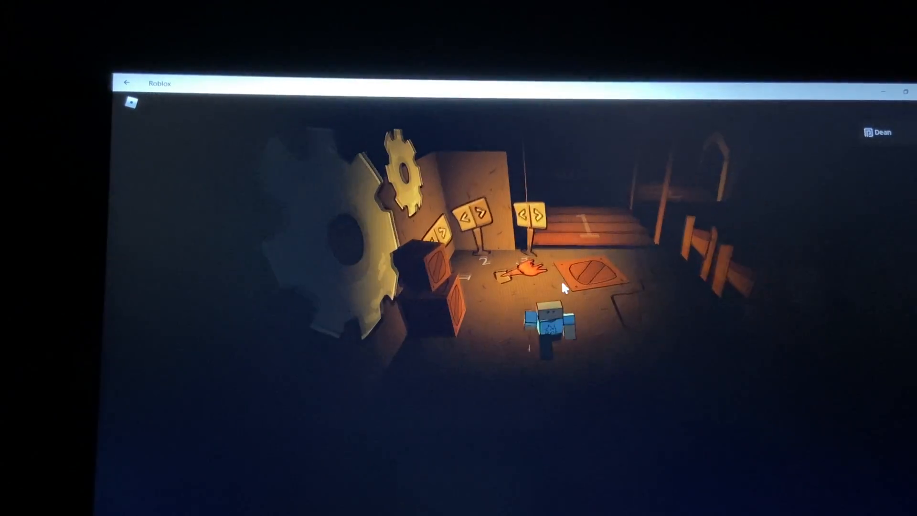
key("w")
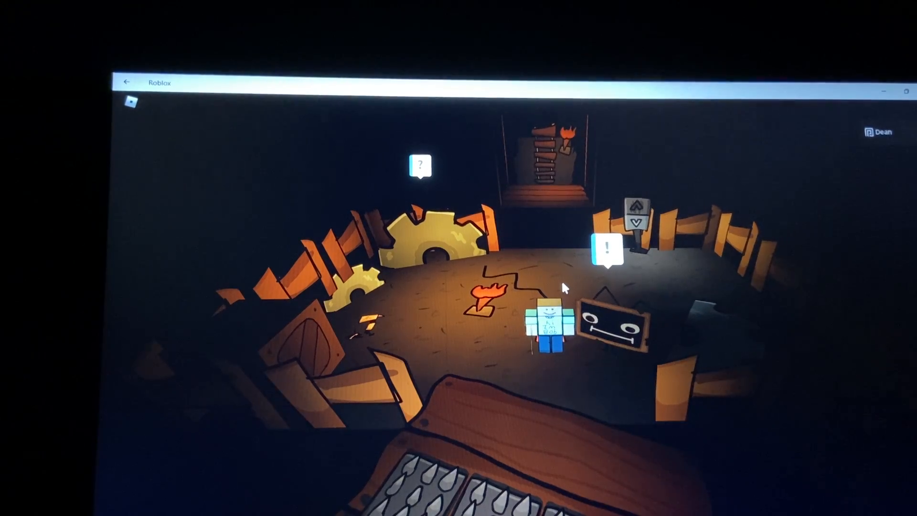
key("s")
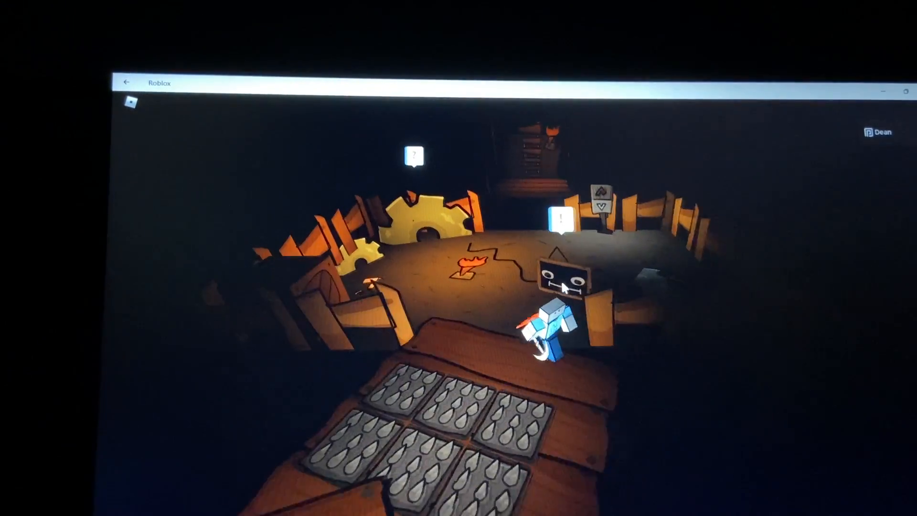
key("s")
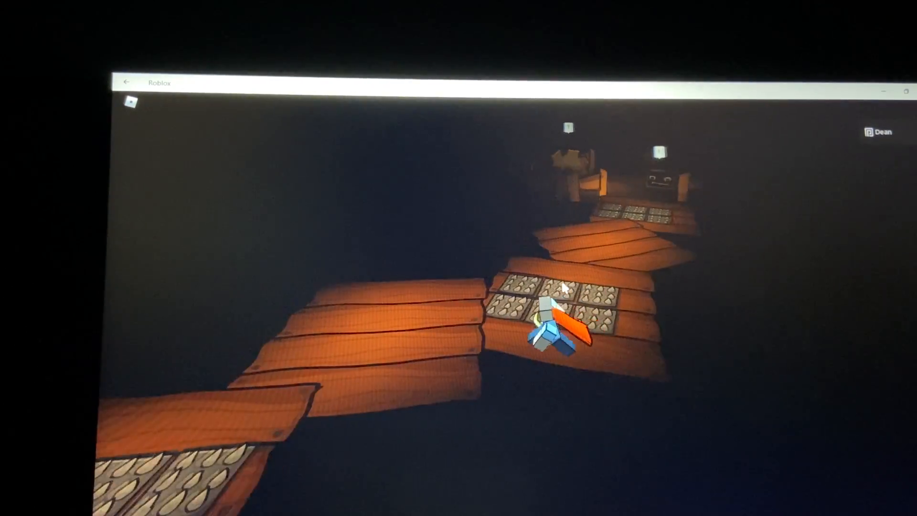
key("s")
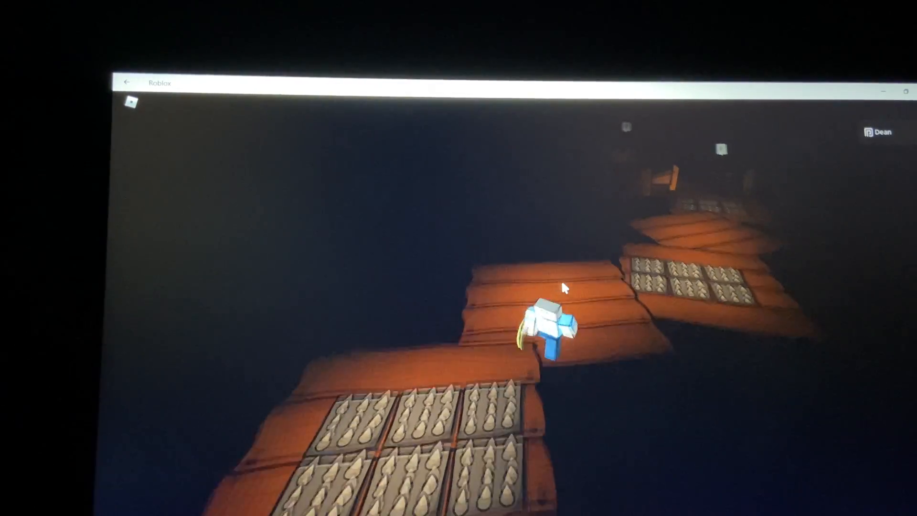
key("w")
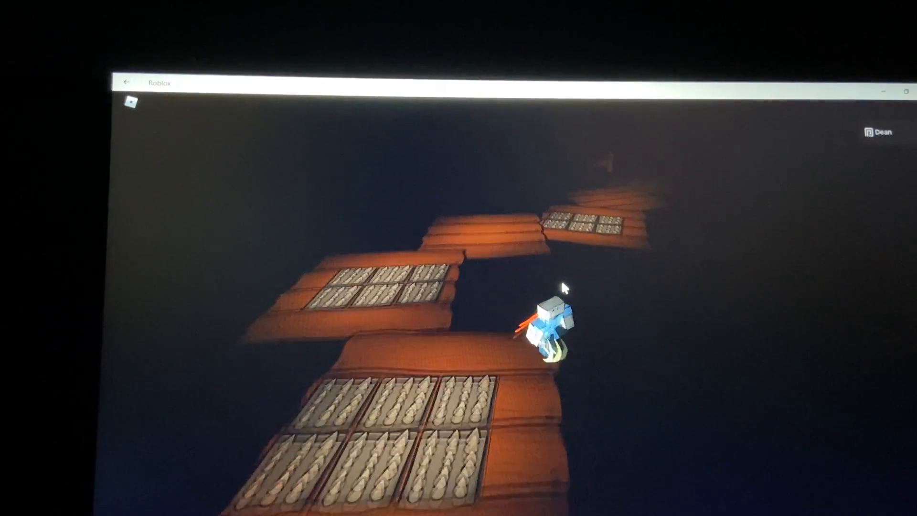
key("w")
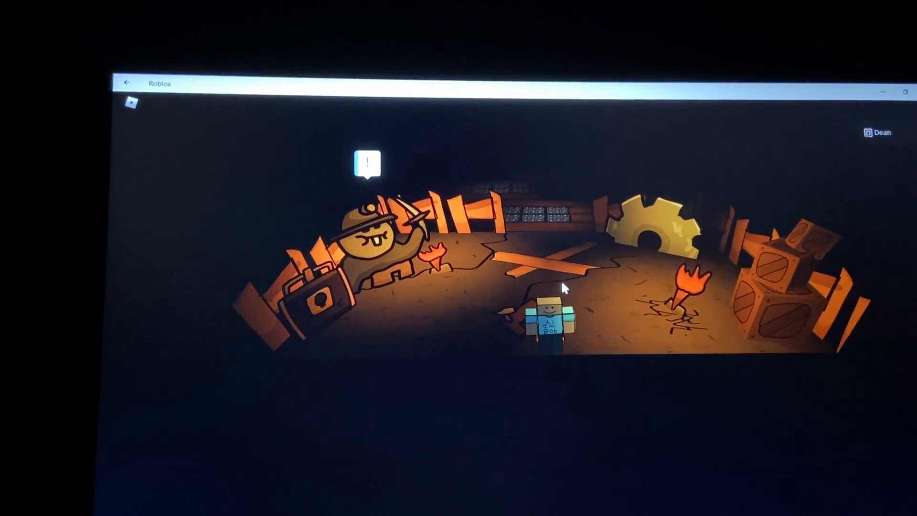
key("w")
key("w")
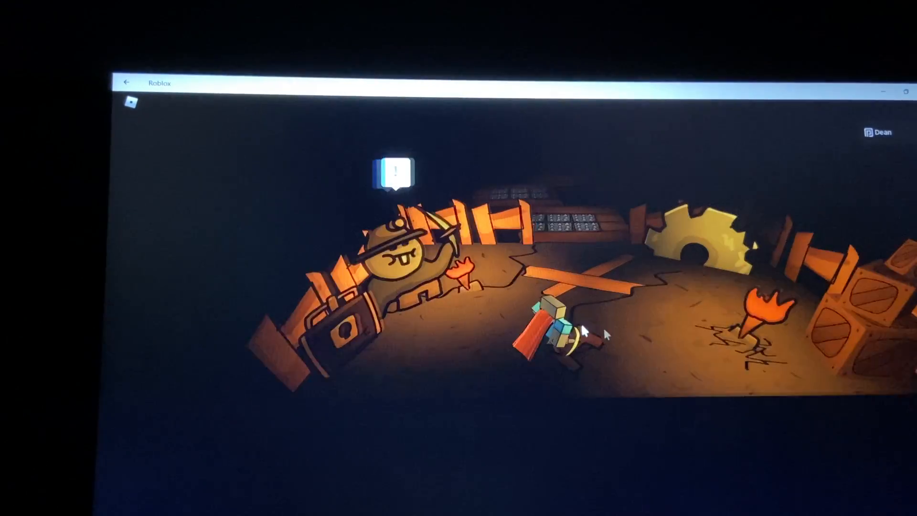
key("w")
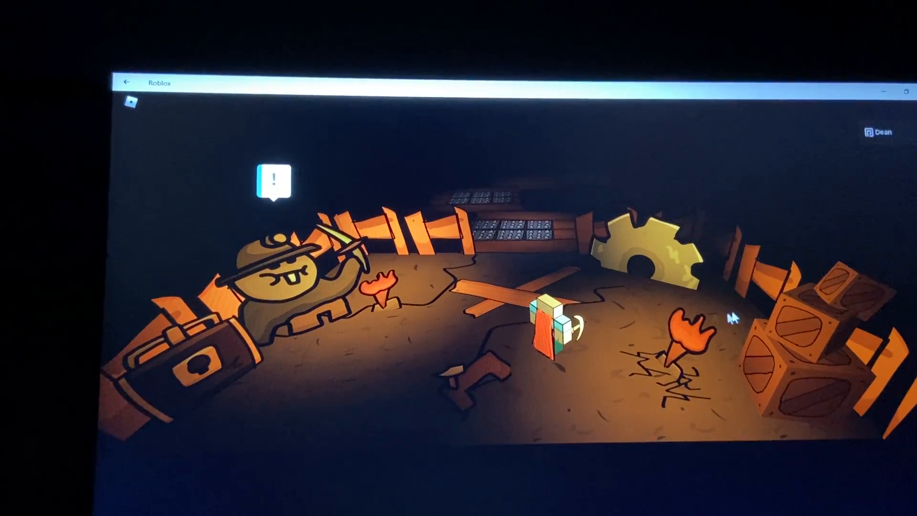
key("w")
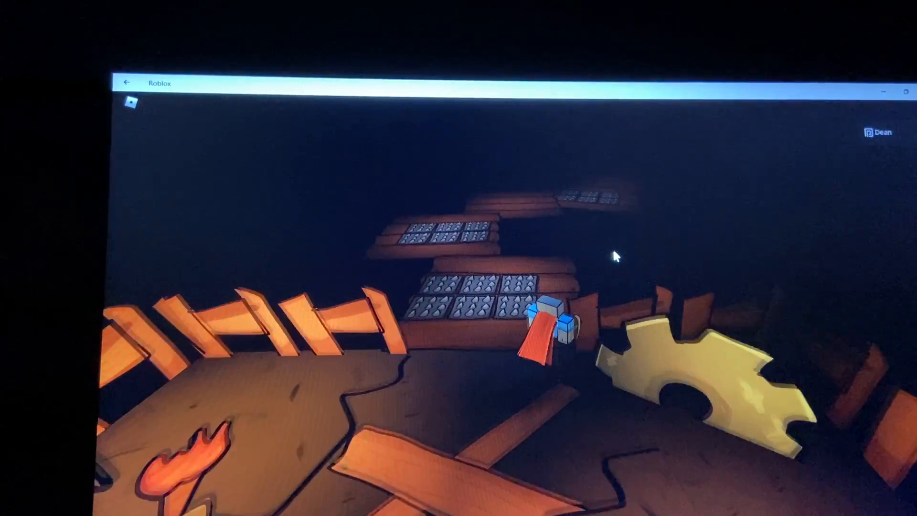
key("w")
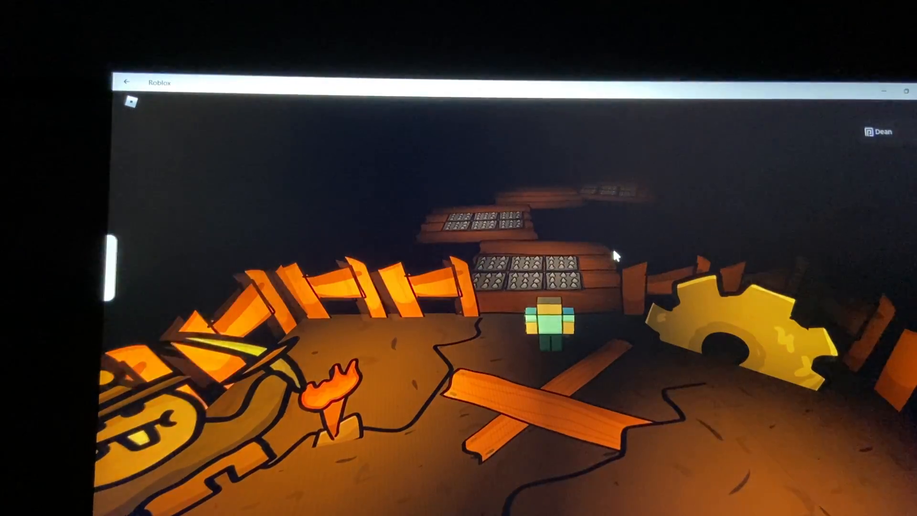
key("w")
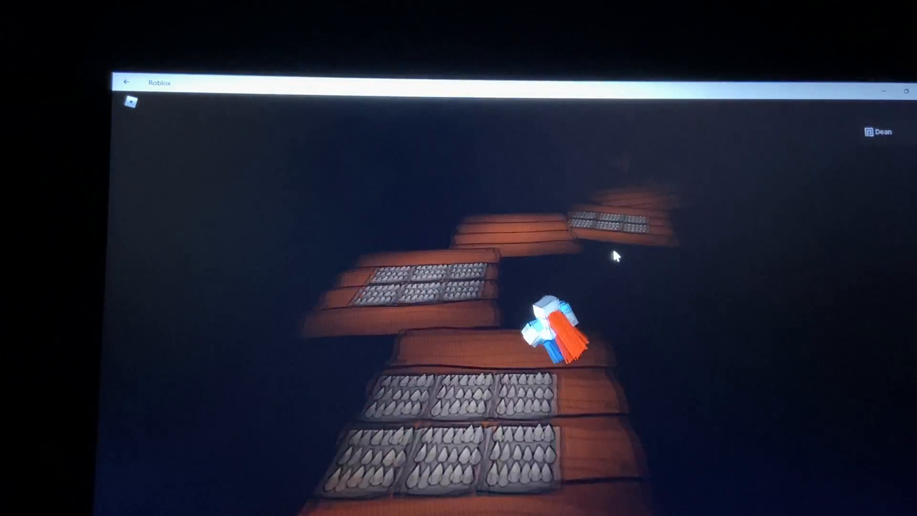
key("w")
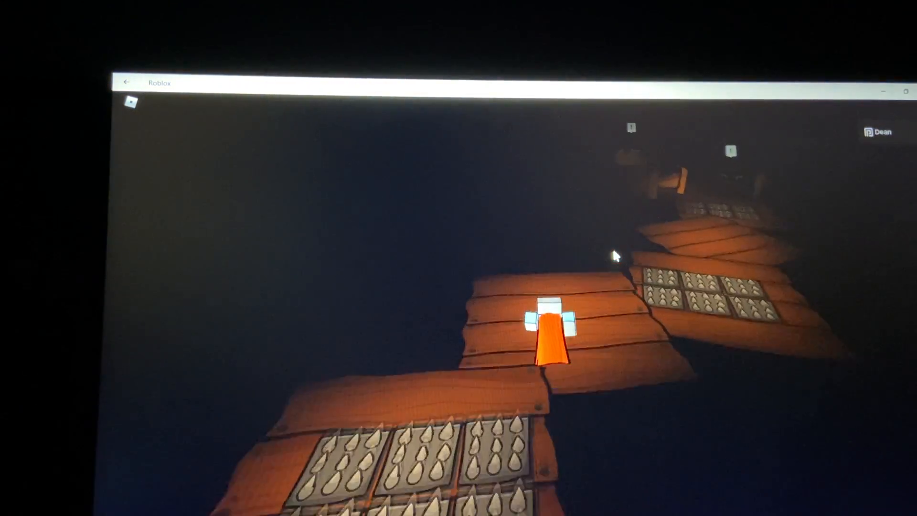
key("w")
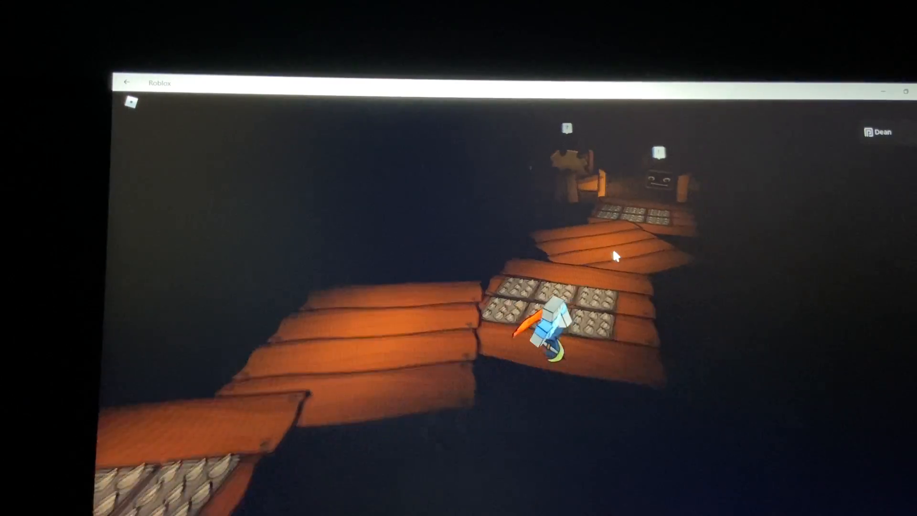
key("w")
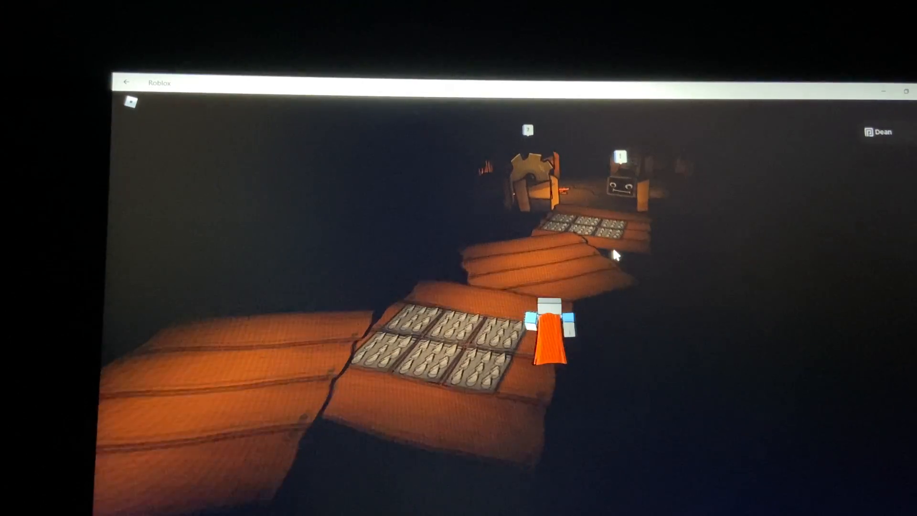
key("w")
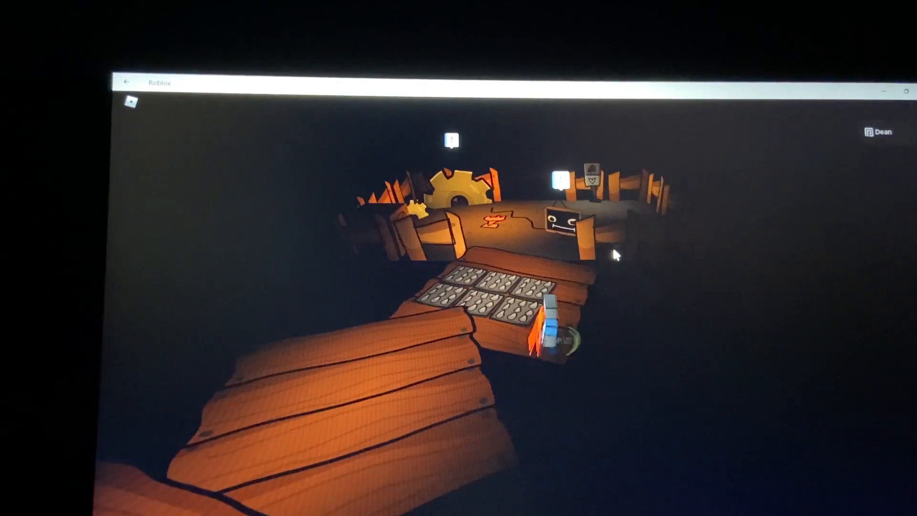
key("w")
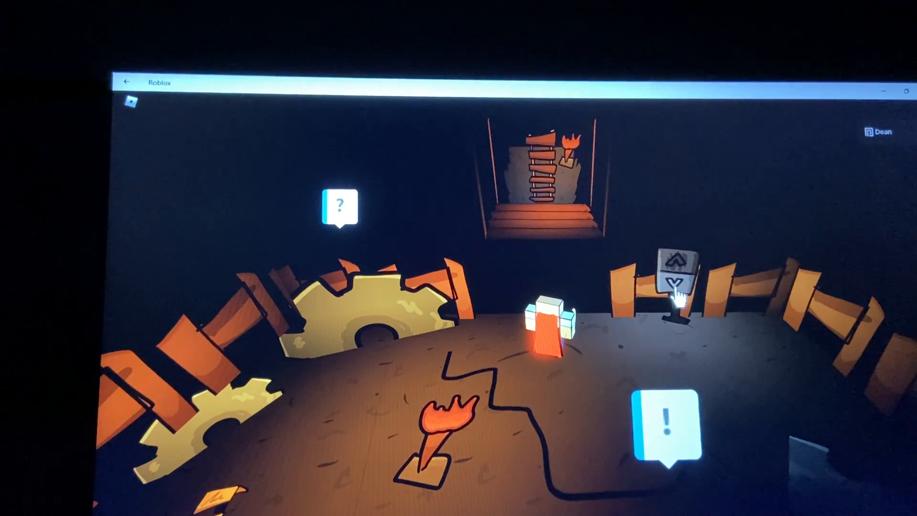
Reach the stairs, detour past the Legend sign into the floor-pad corridor and back to the gear room
key("w")
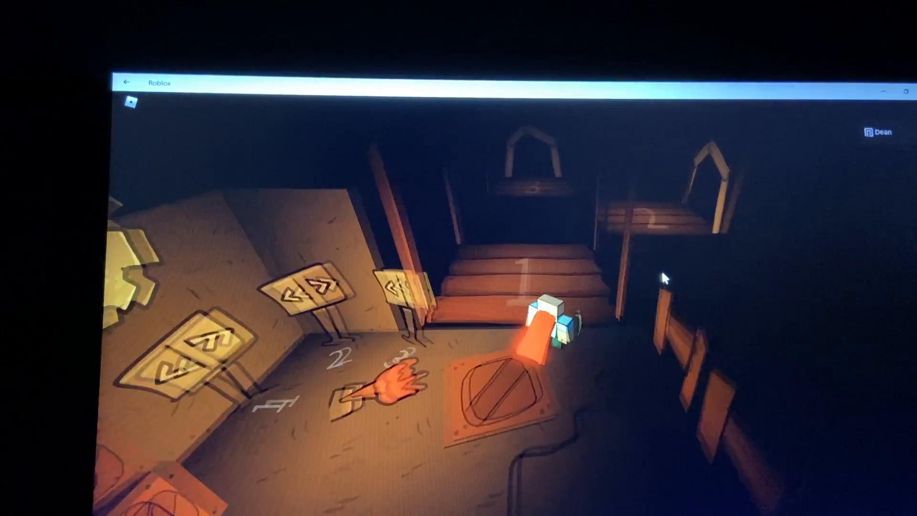
key("w")
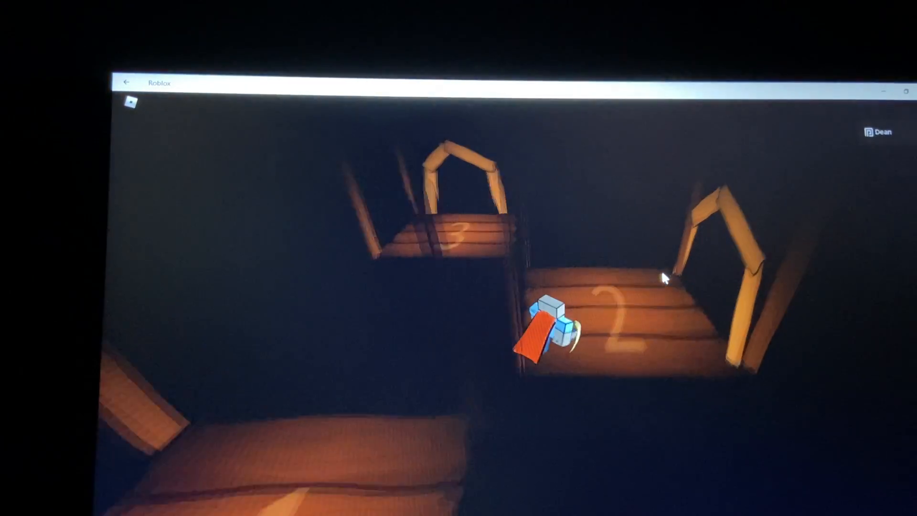
key("w")
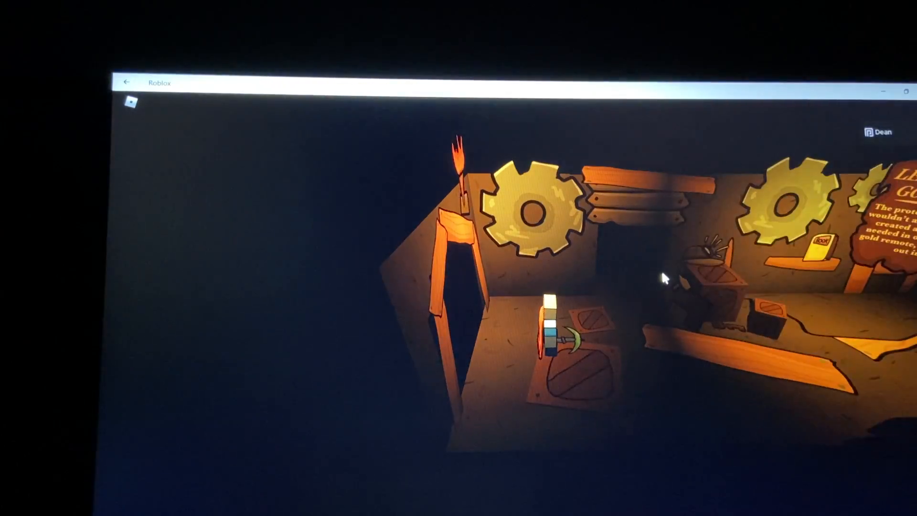
key("d")
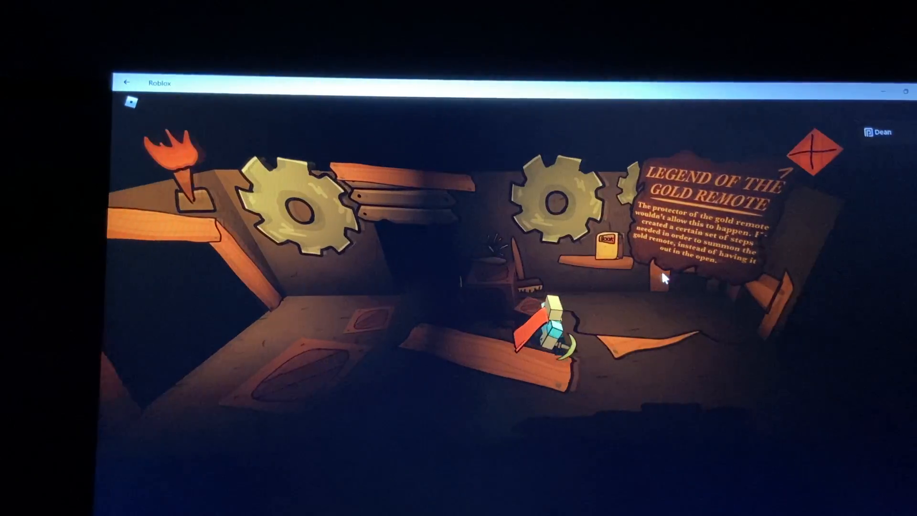
key("d")
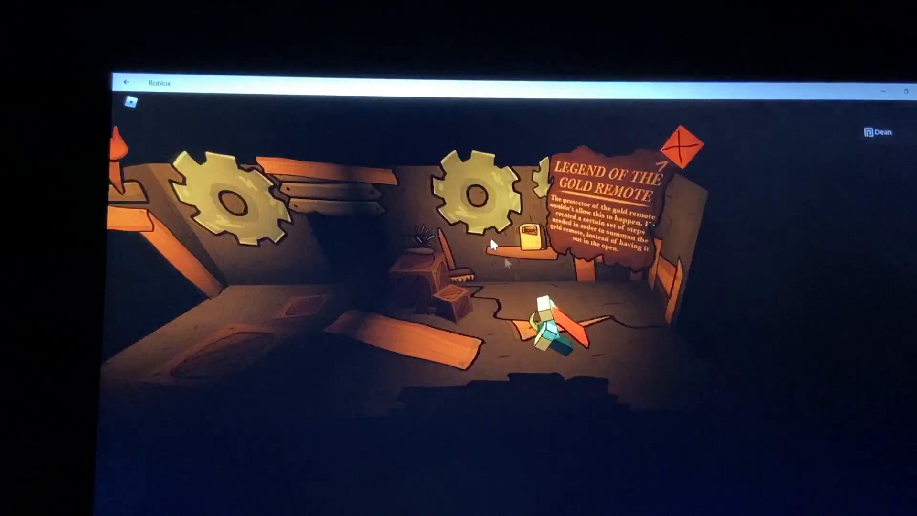
key("w")
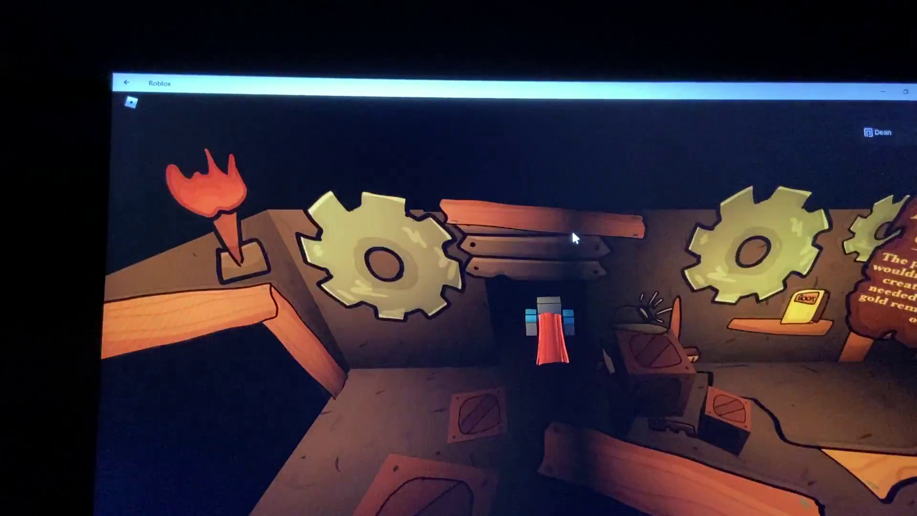
key("w")
key("s")
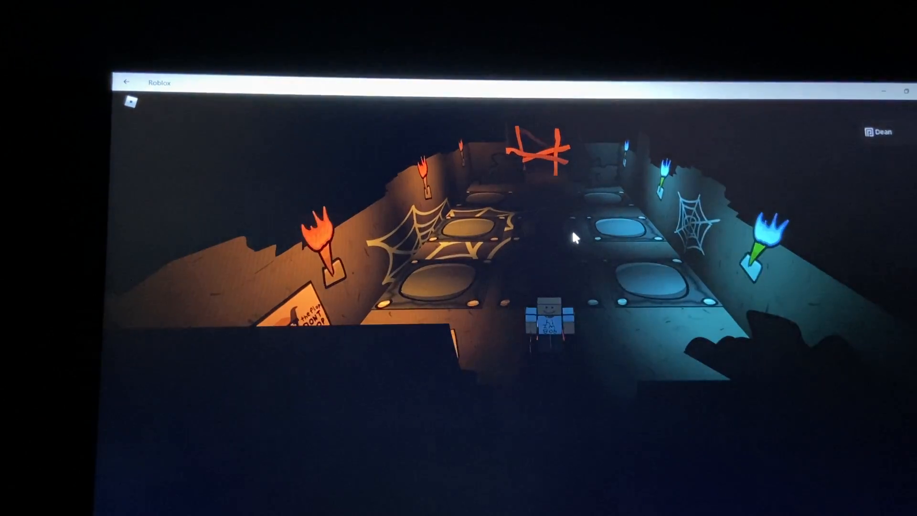
key("s")
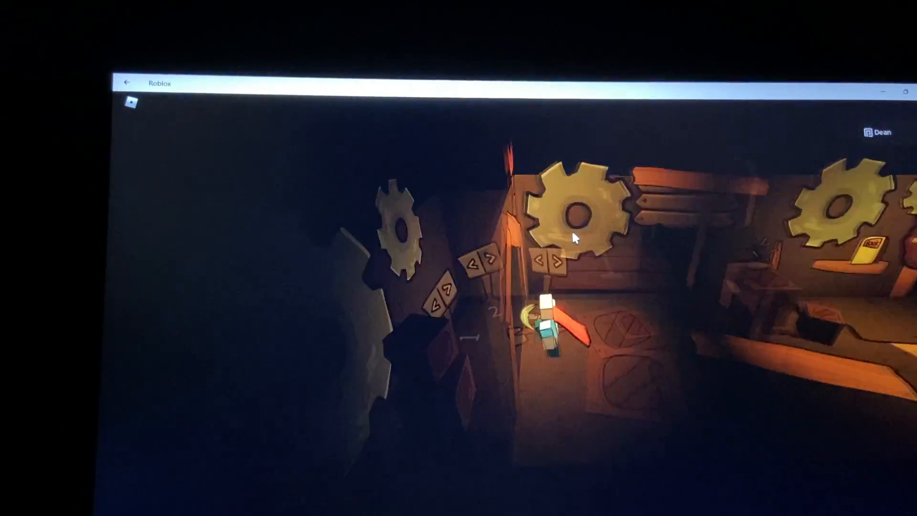
Climb platforms 2 and 3 and walk through the wooden arch into the next room
key("w")
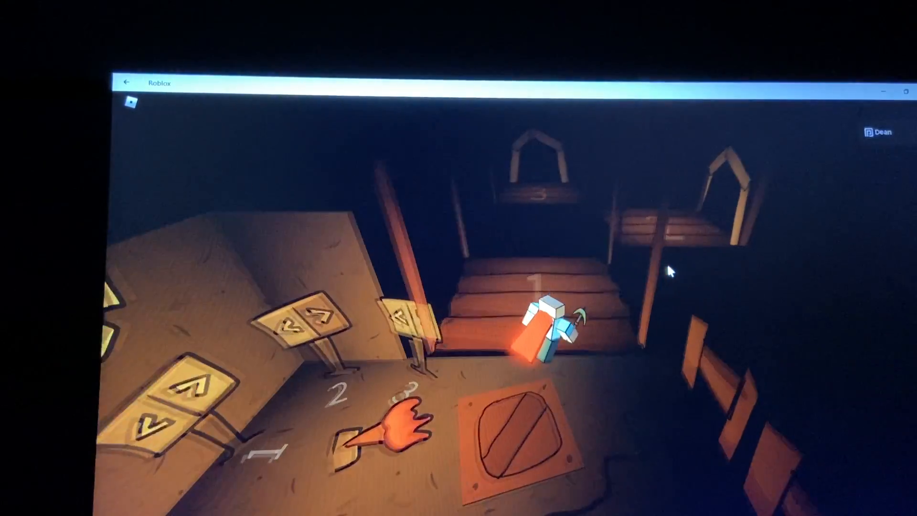
key("w")
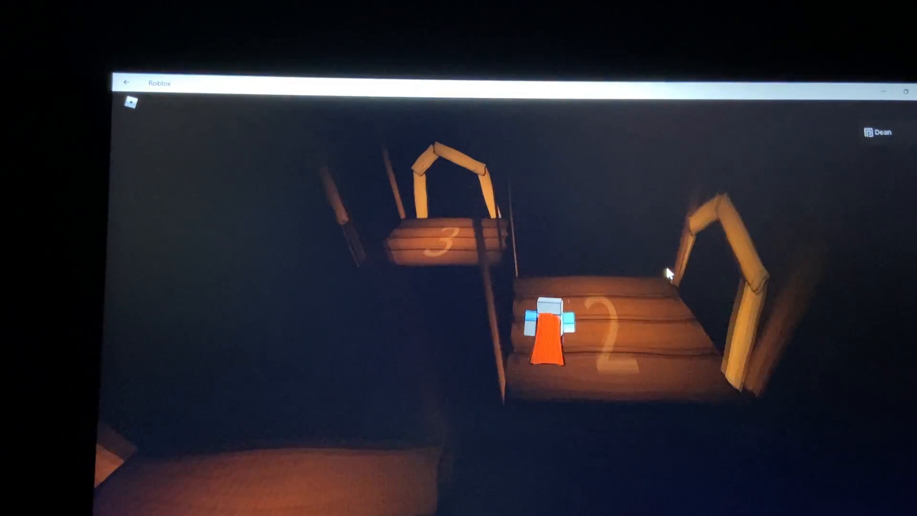
key("w")
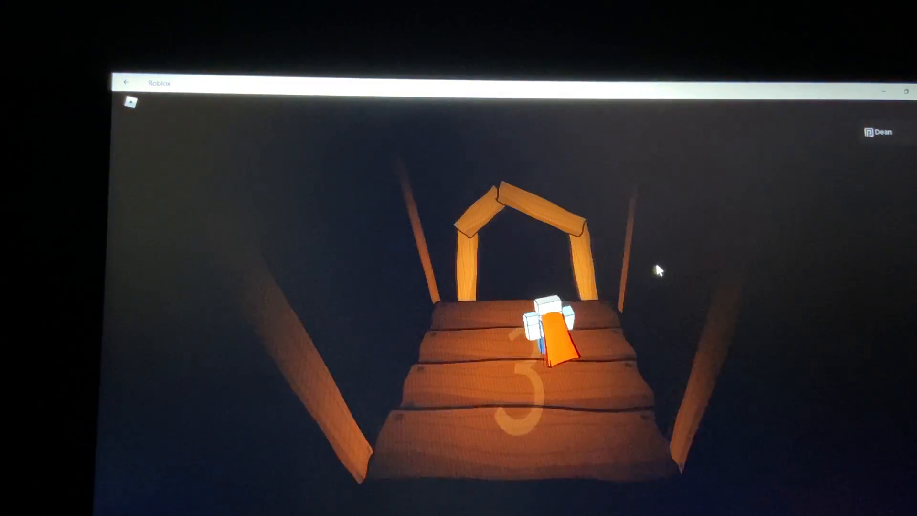
key("w")
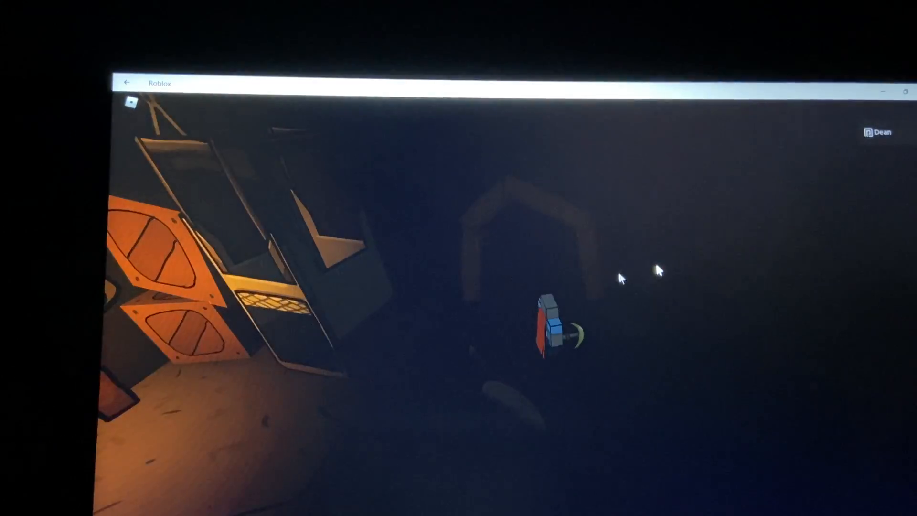
Move through the crate room and continue down the long torch-lit cave corridor
key("w")
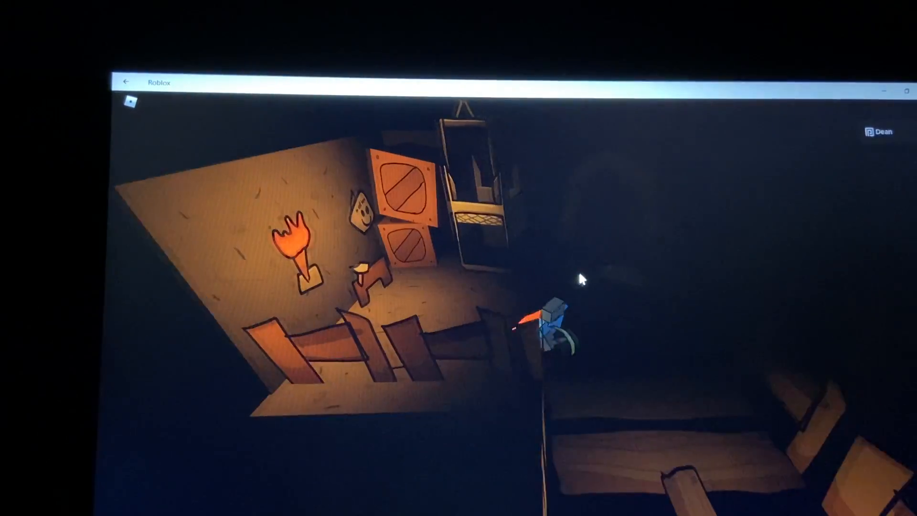
key("w")
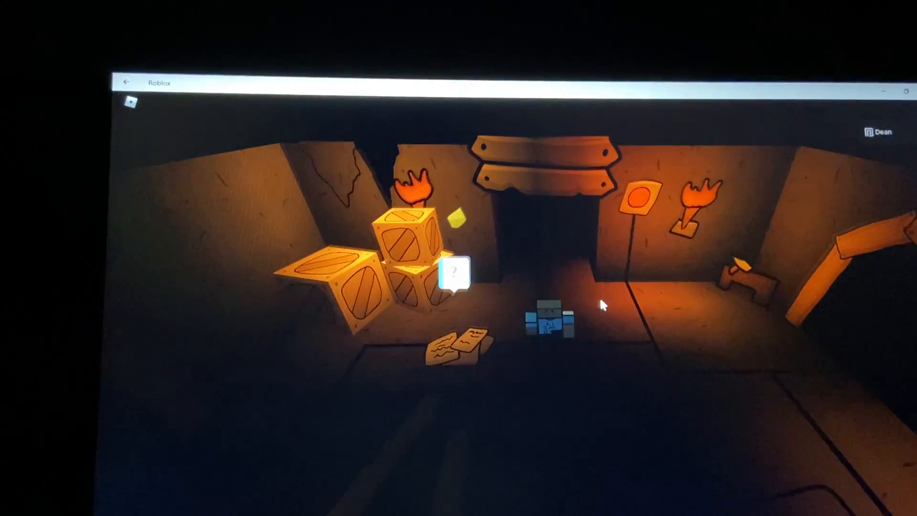
key("s")
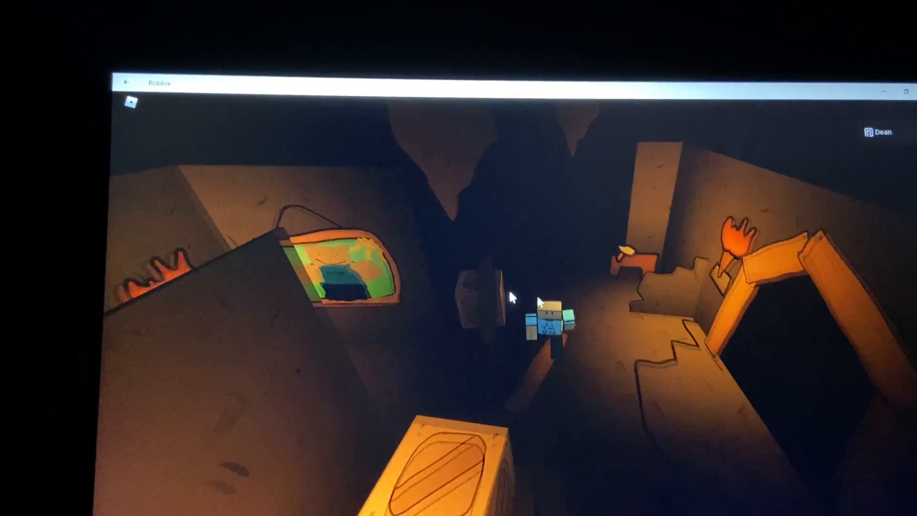
key("s")
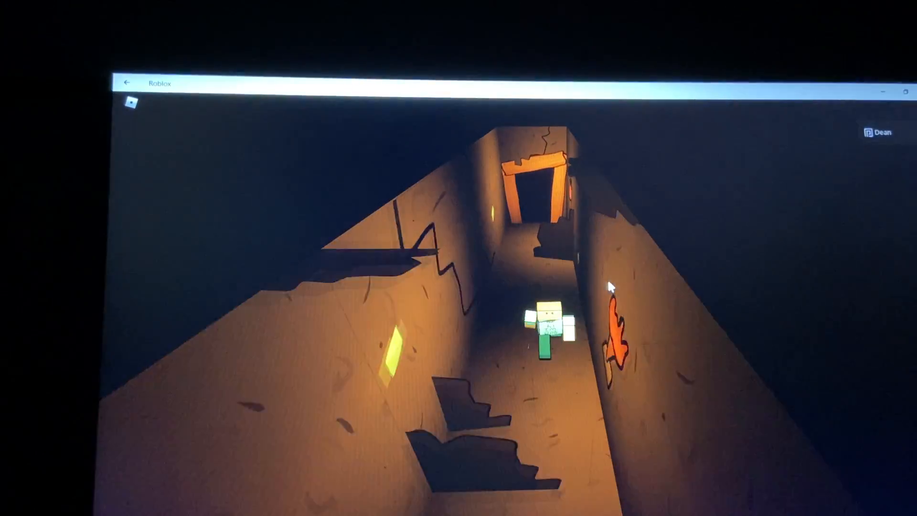
key("w")
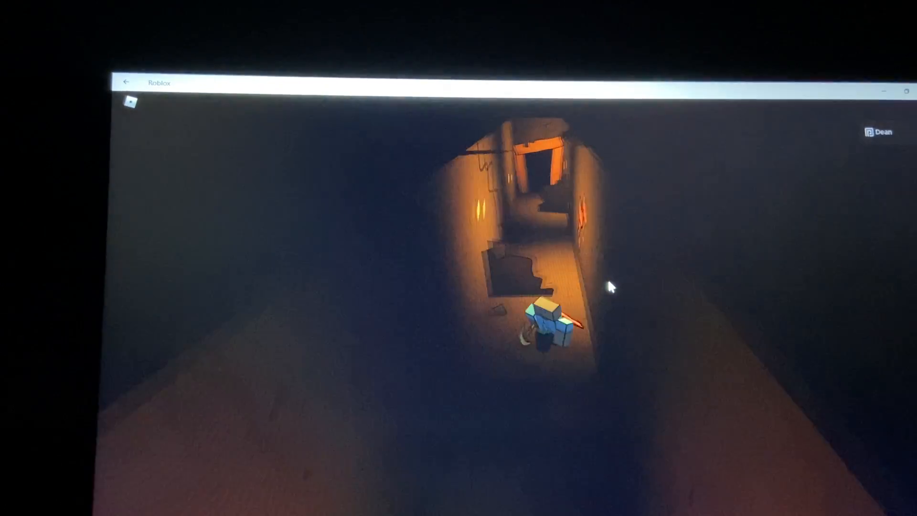
key("w")
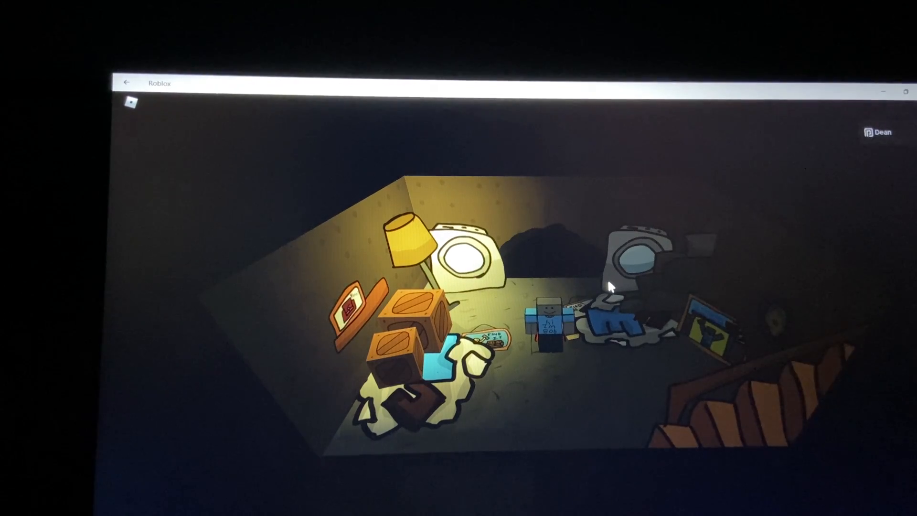
key("s")
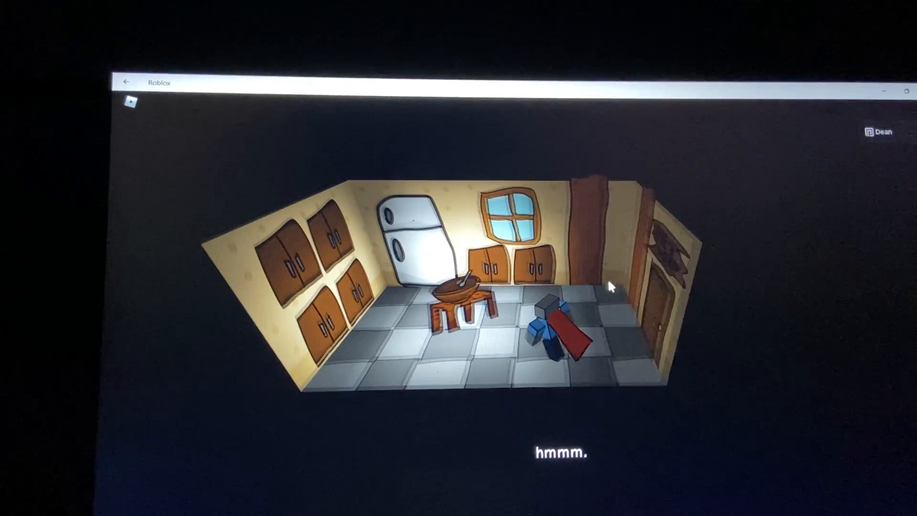
Walk into the kitchen, take the pizza bowl from the table, and leave through the door
key("w")
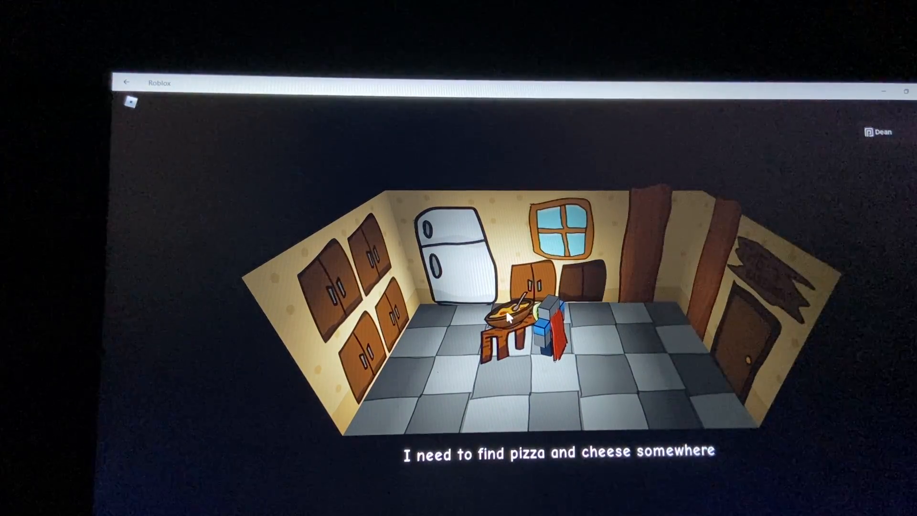
scroll(508, 311, "up", 2)
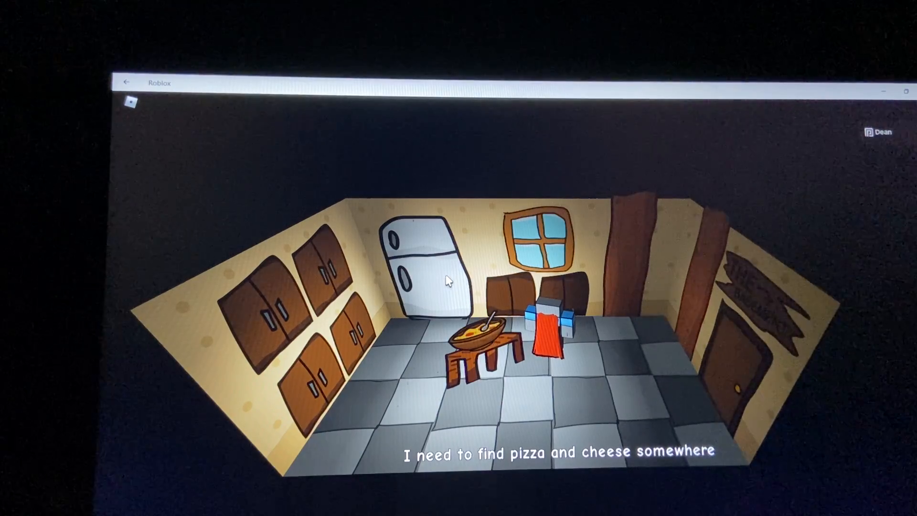
left_click(479, 332)
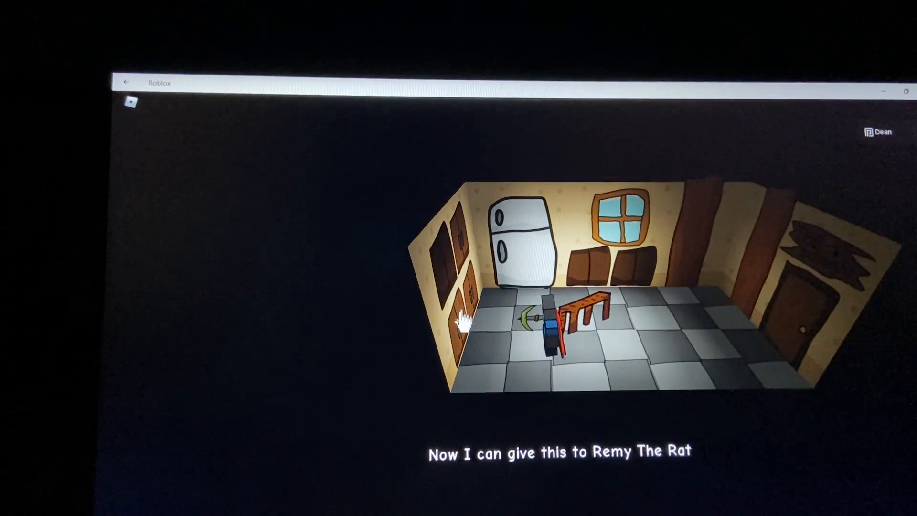
left_click_drag(465, 237, 637, 317)
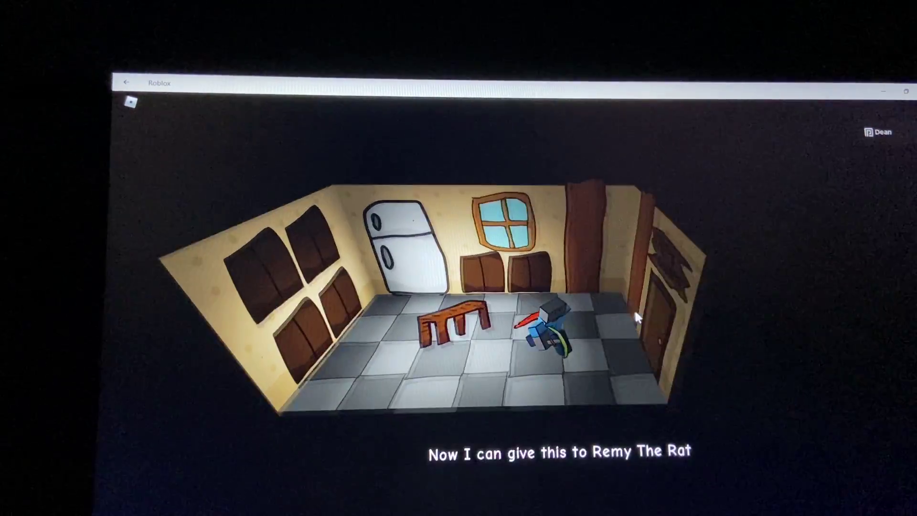
left_click(635, 309)
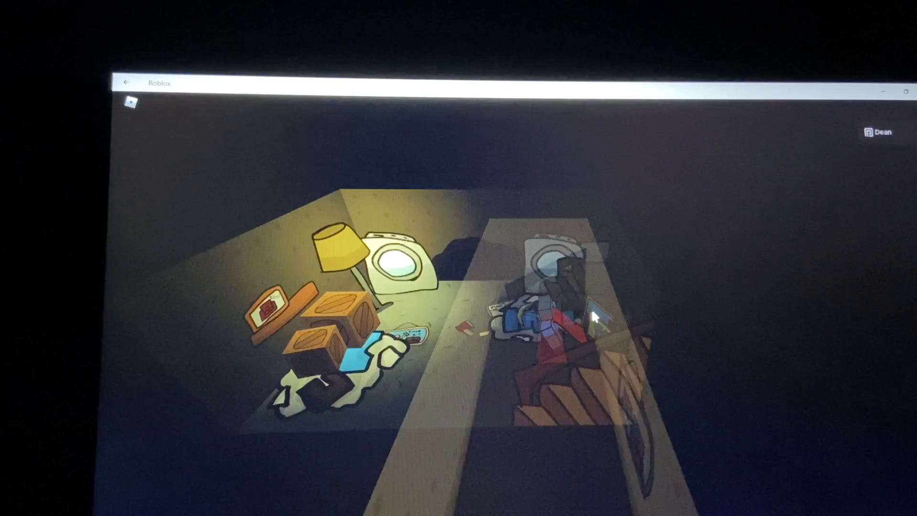
Leave the basement room and walk the corridor past the cracked wall and wall painting
left_click(591, 309)
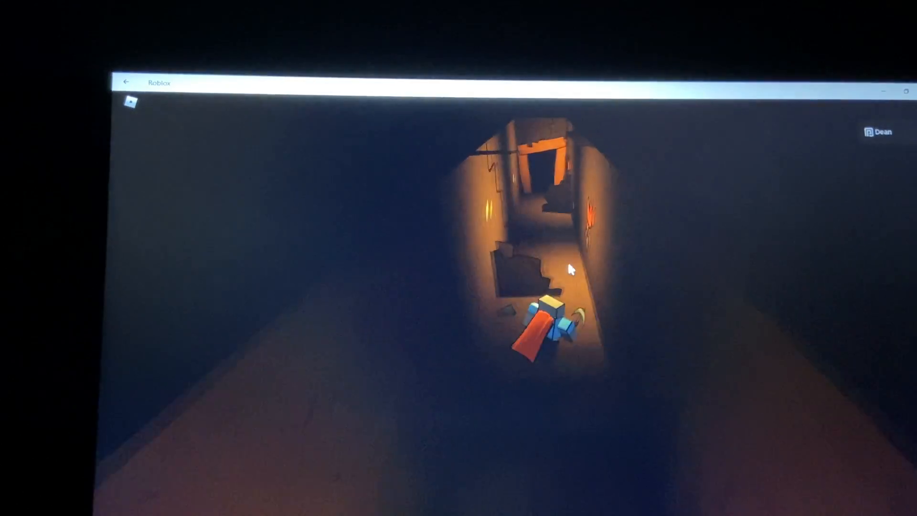
key("w")
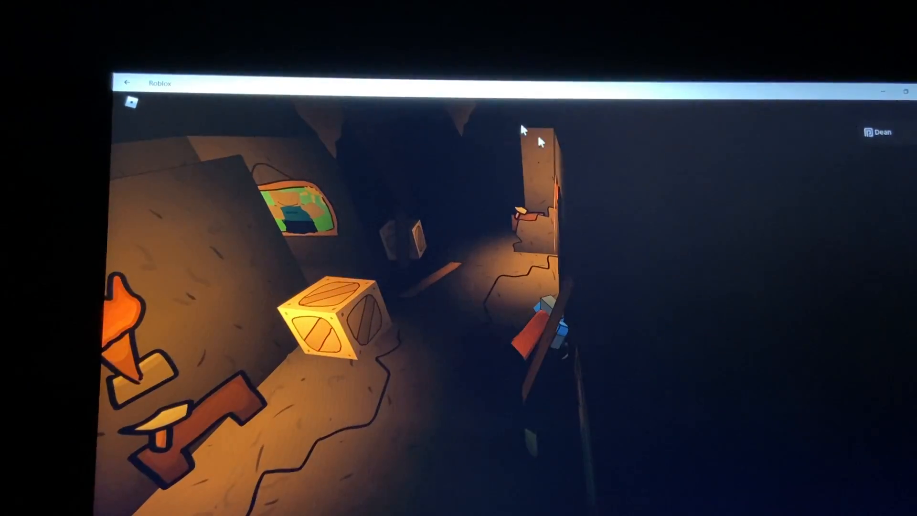
key("w")
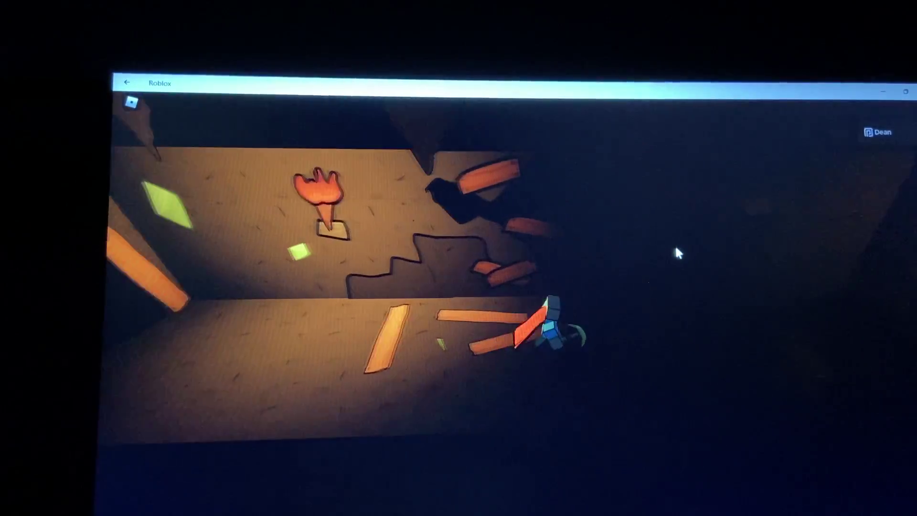
key("w")
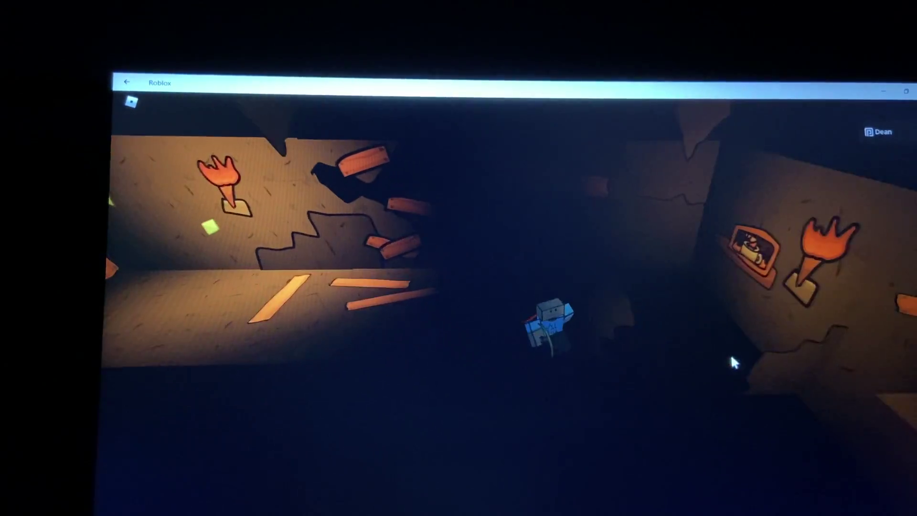
key("w")
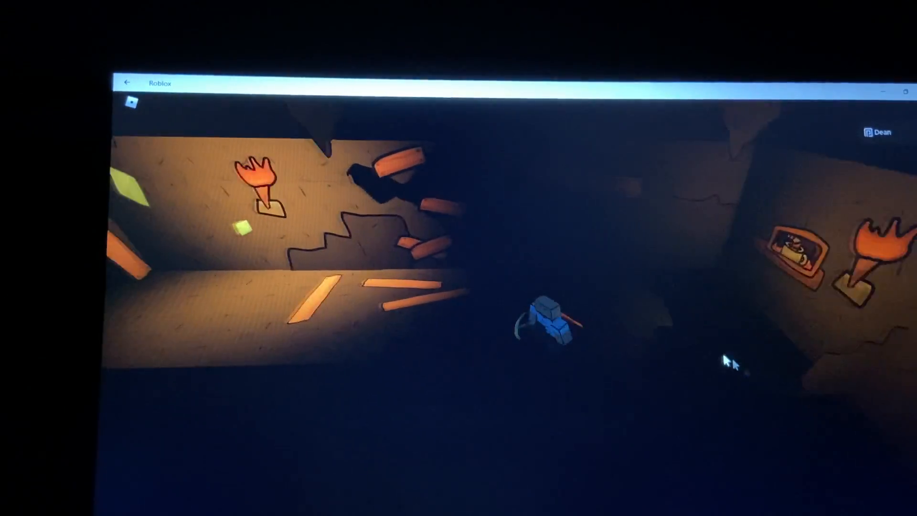
key("w")
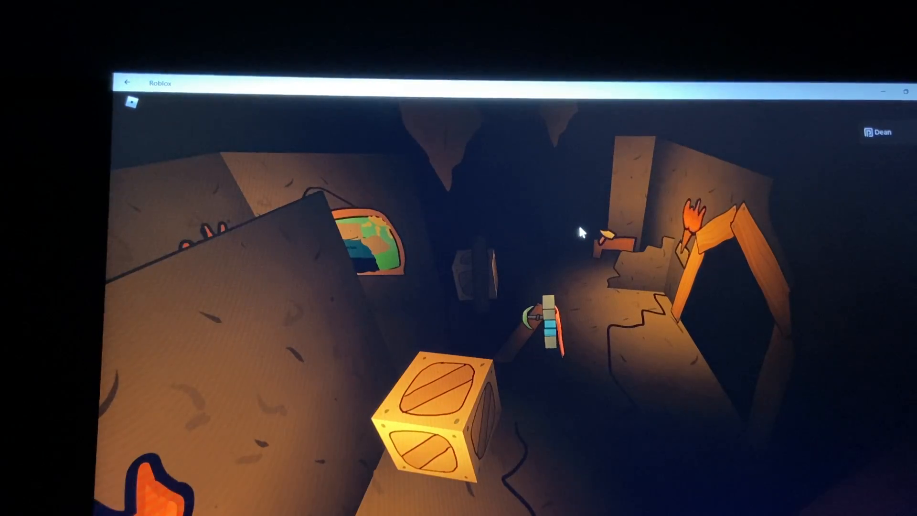
key("w")
key("w")
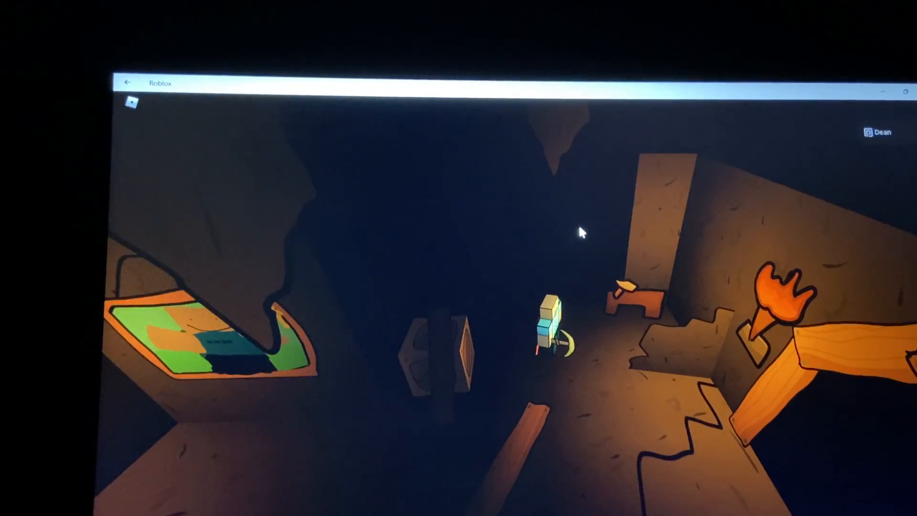
Cross the stacked-crate room under the plank sign into the tree-painting room
key("w")
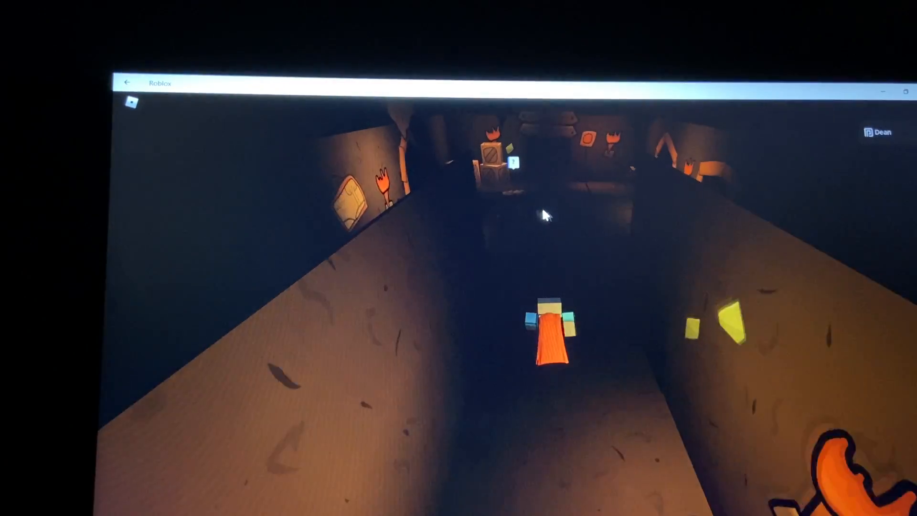
key("w")
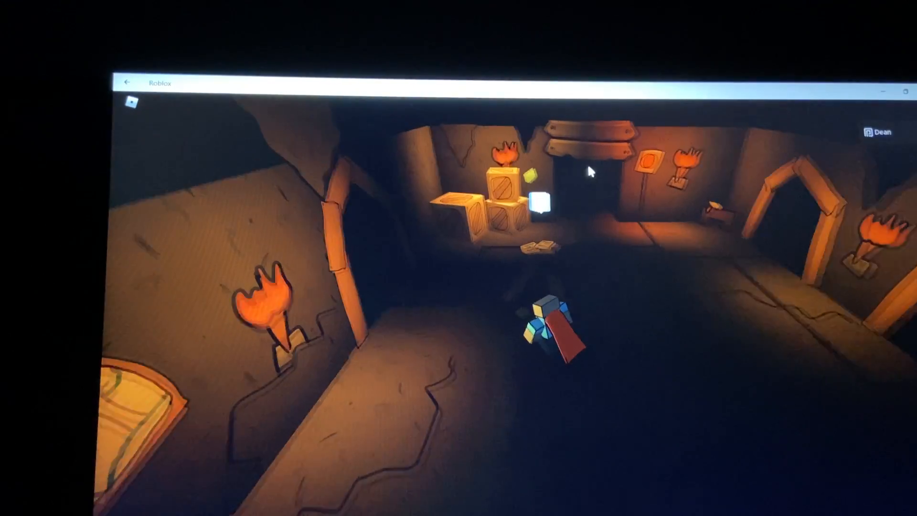
key("w")
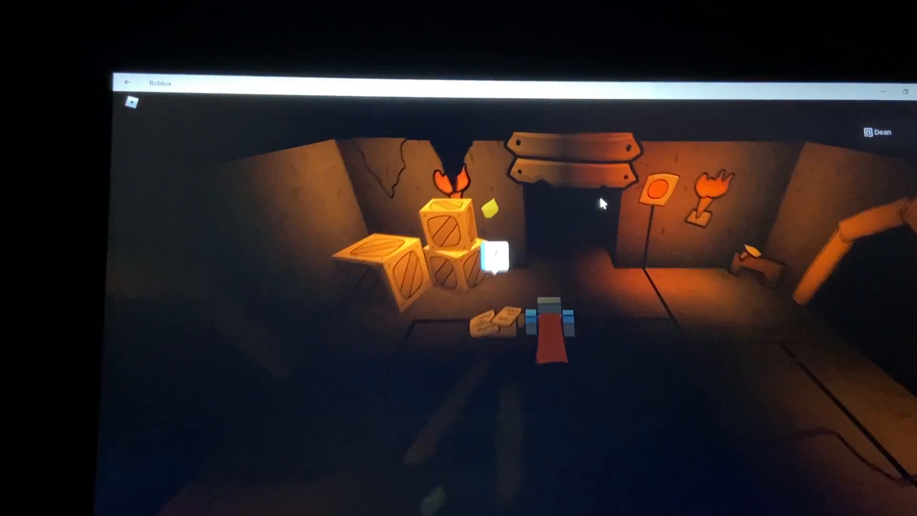
key("w")
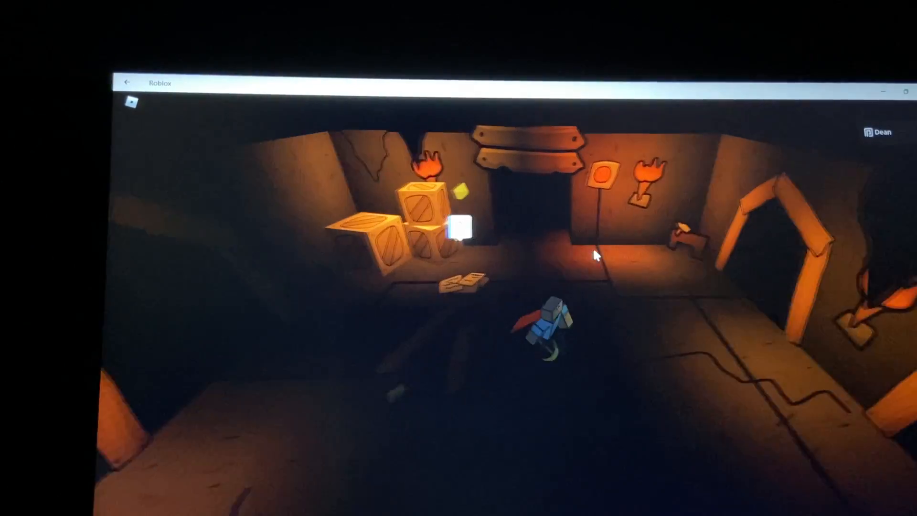
key("w")
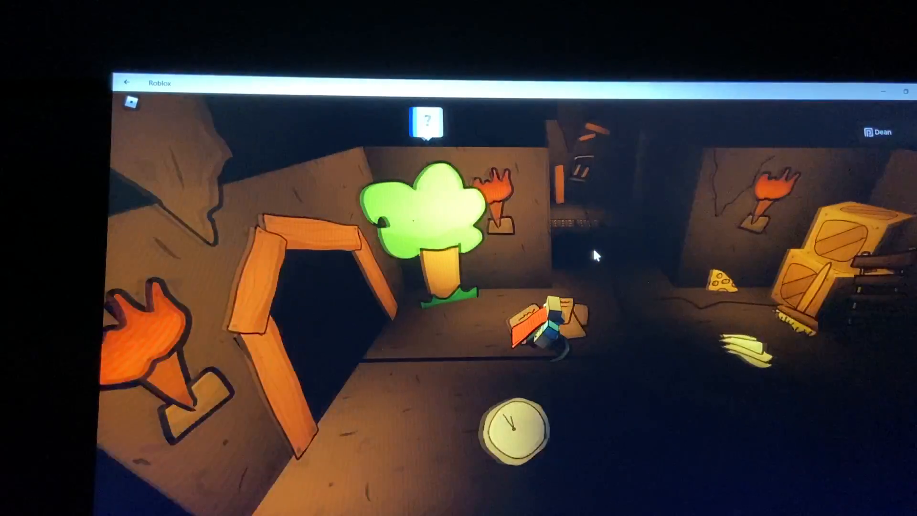
key("a")
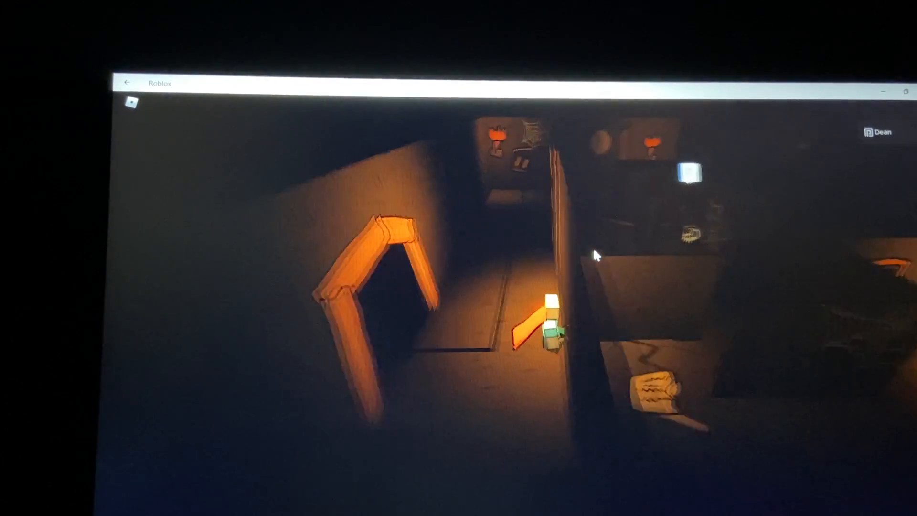
Explore the webbed corridor, then head back through the crate room into the torch-lit room
key("w")
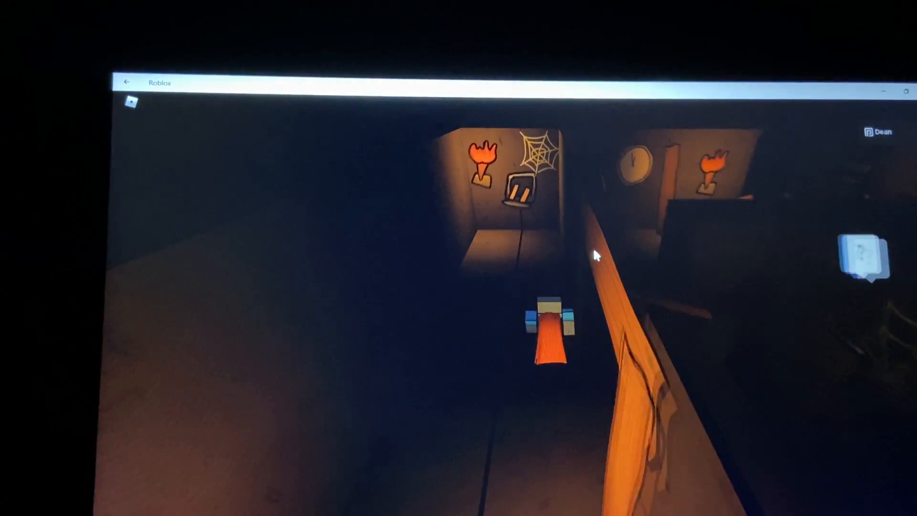
key("w")
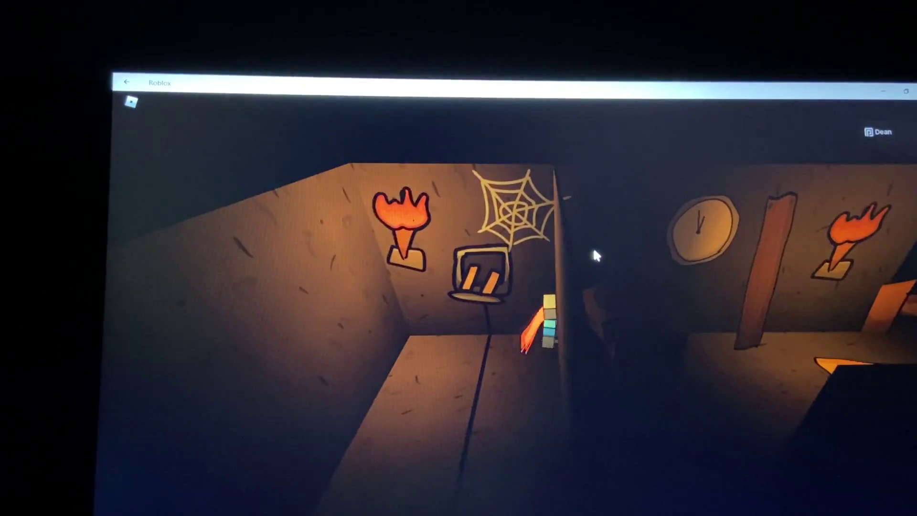
key("w")
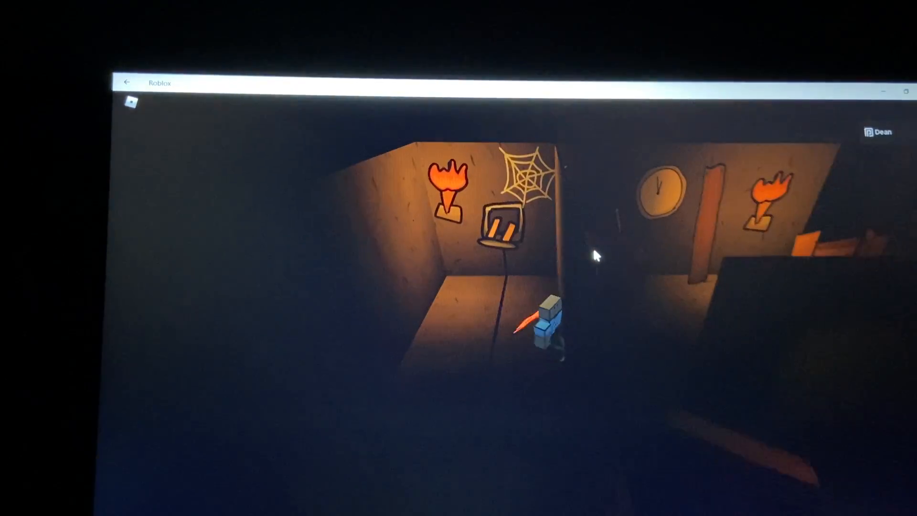
key("s")
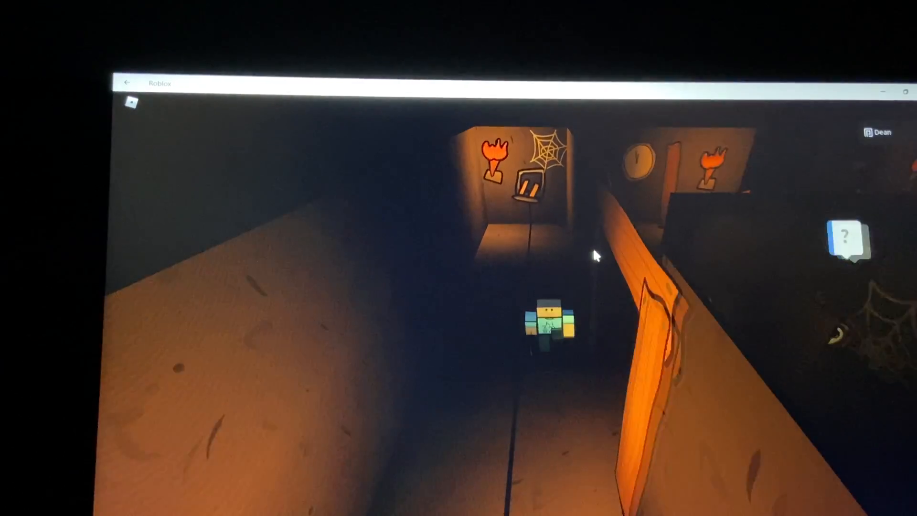
key("w")
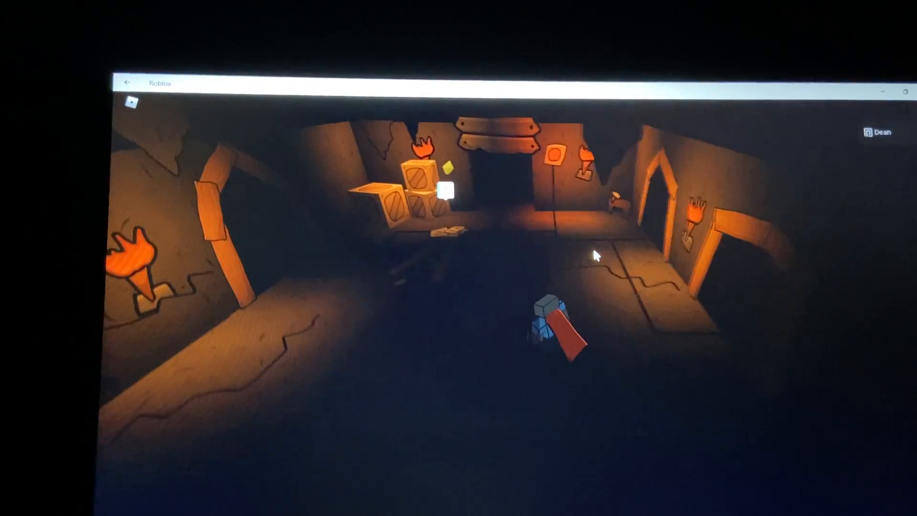
key("w")
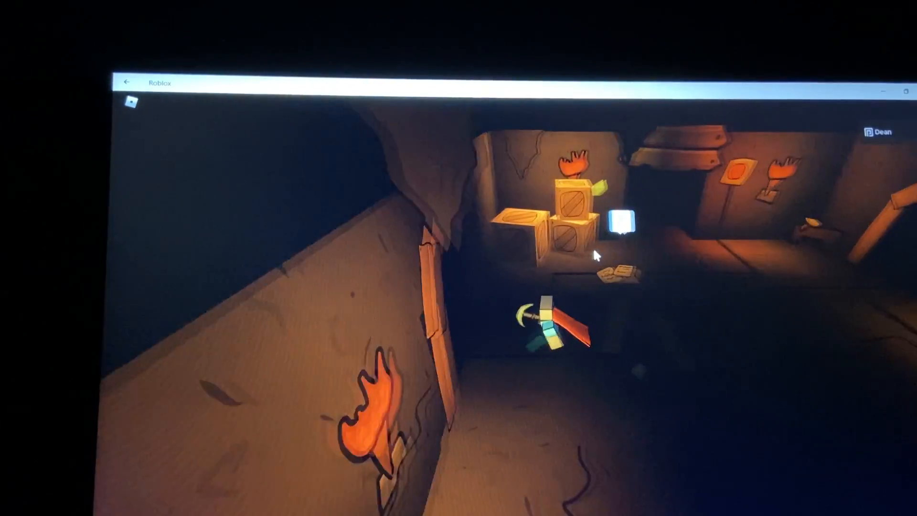
Walk to the card 2 room and approach the wall prompt to reveal its message
key("w")
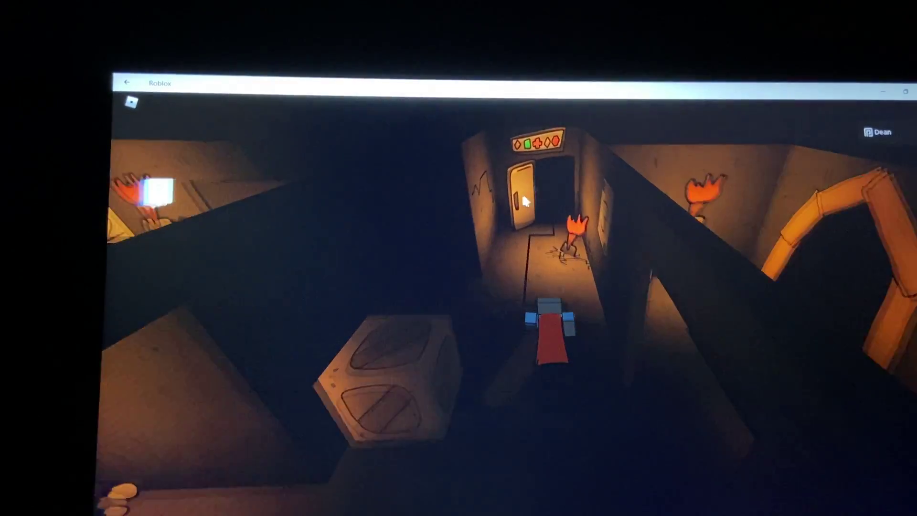
key("w")
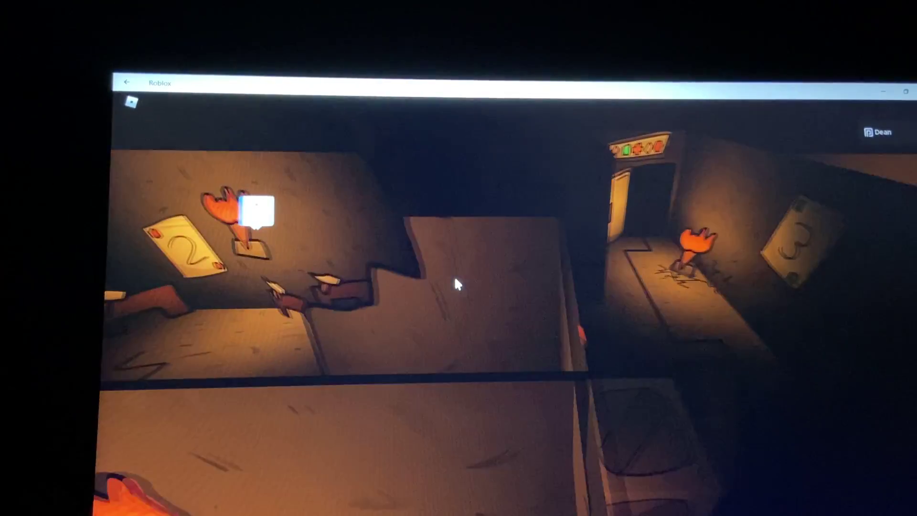
key("w")
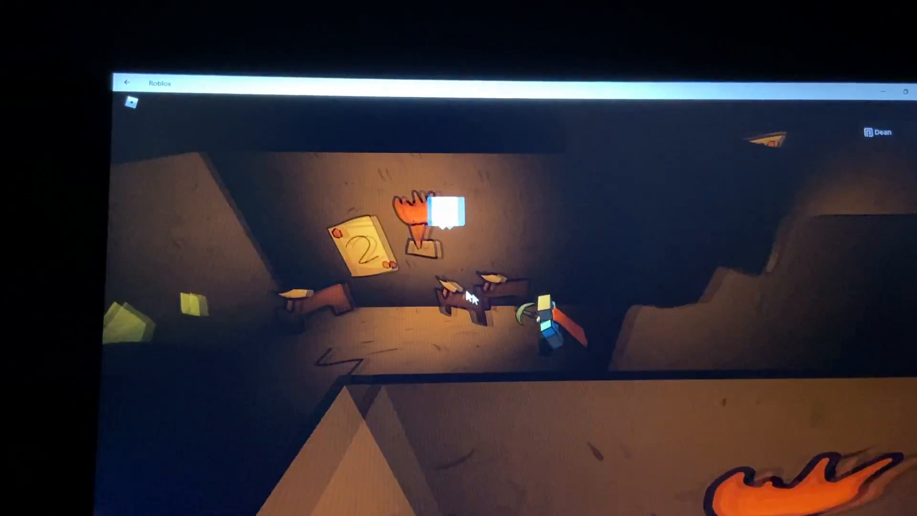
key("w")
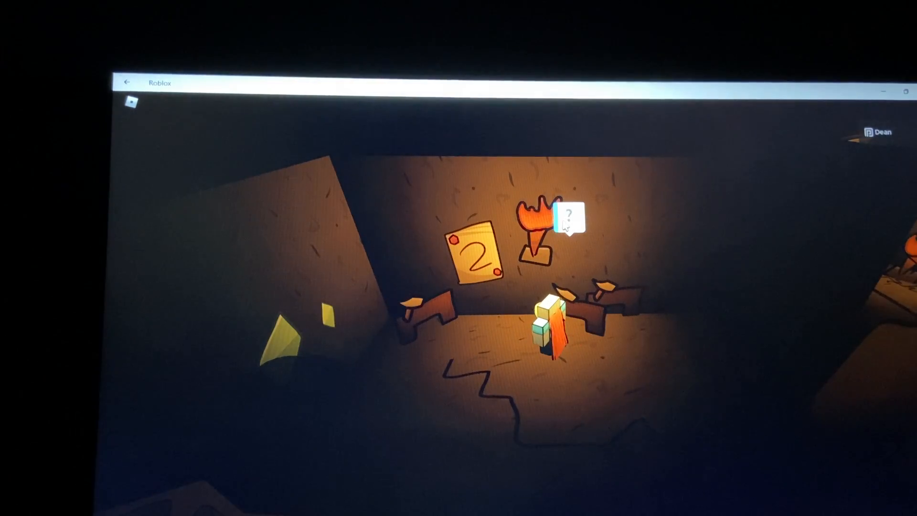
key("w")
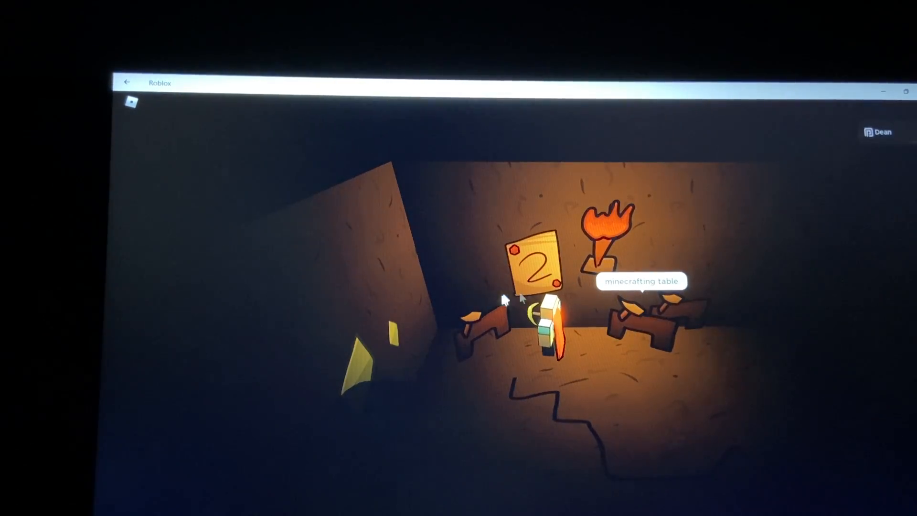
key("s")
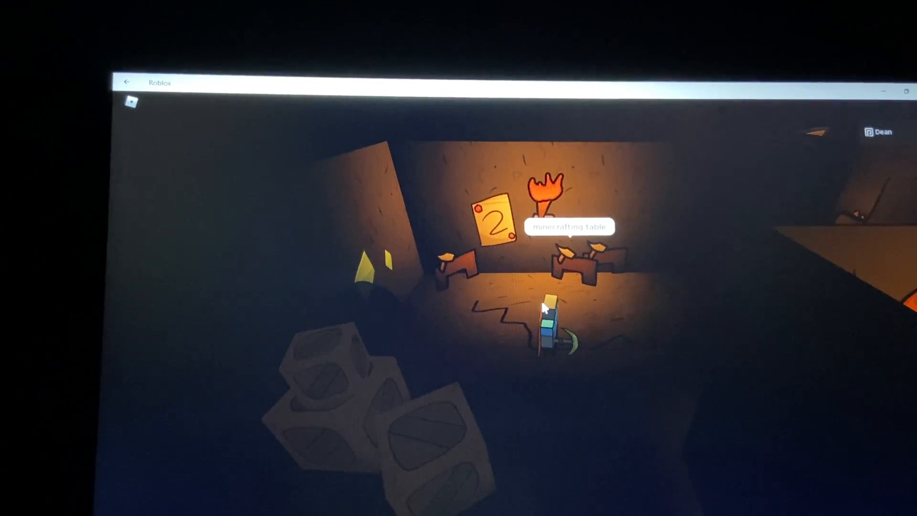
mouse_move(546, 310)
left_mouse_down()
mouse_move(599, 276)
mouse_move(466, 344)
mouse_move(547, 312)
left_mouse_up()
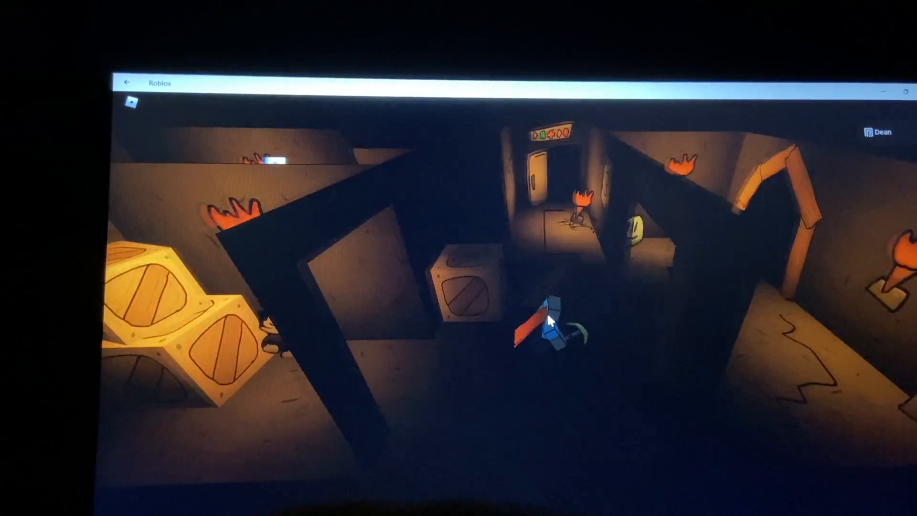
Read the Legend of the Gold Remote note, then go through the symbol door toward the crates
key("w")
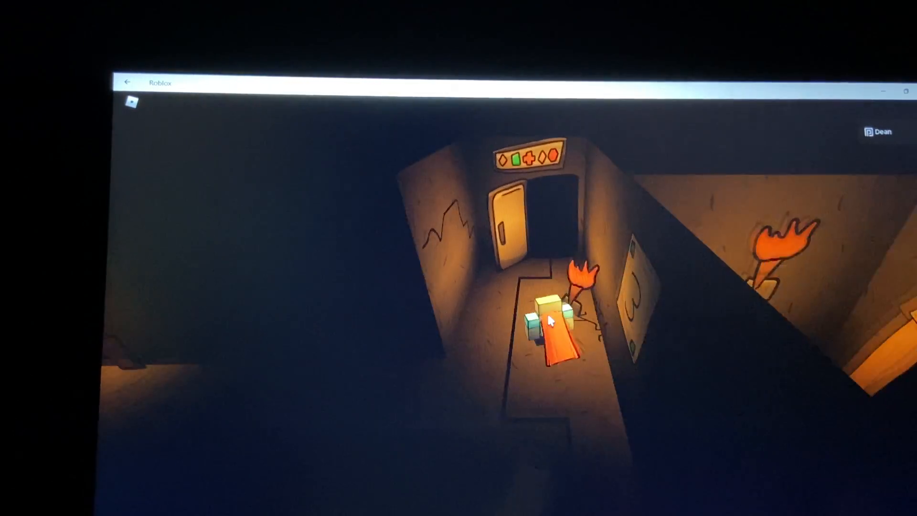
left_click_drag(547, 312, 551, 319)
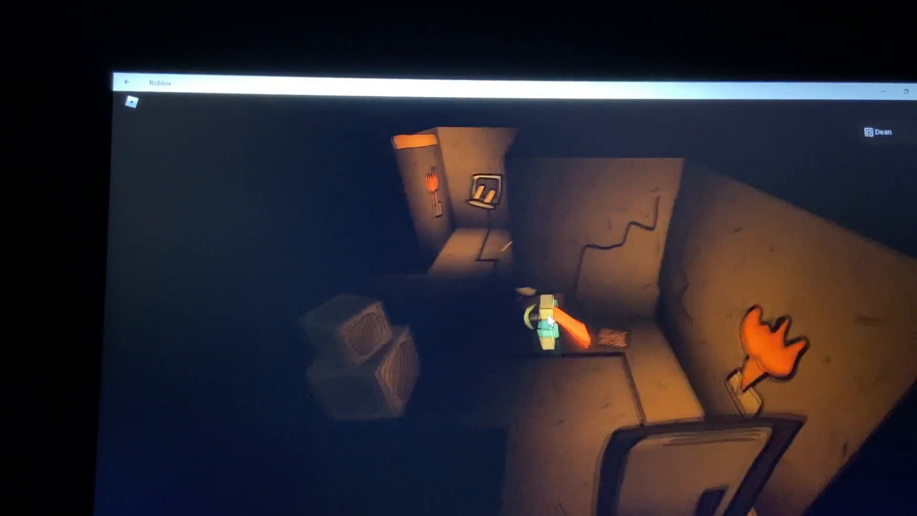
scroll(534, 321, "down", 3)
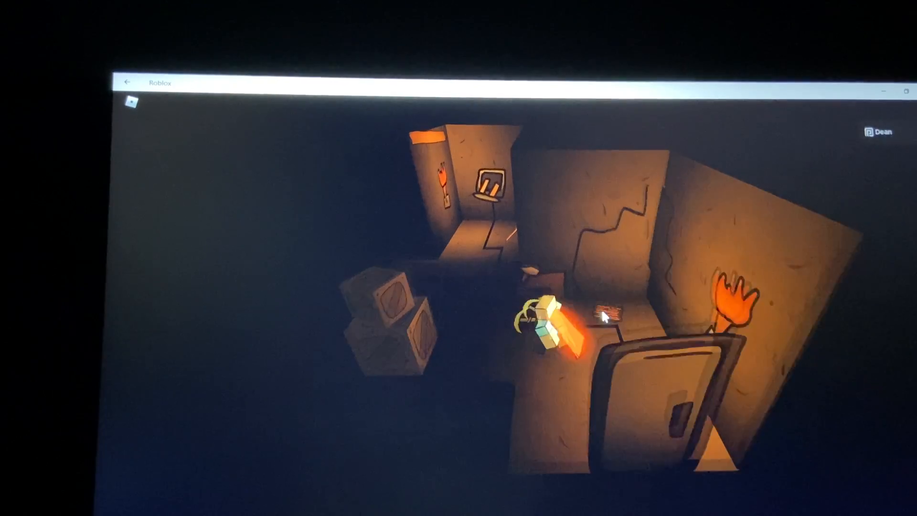
scroll(605, 316, "up", 3)
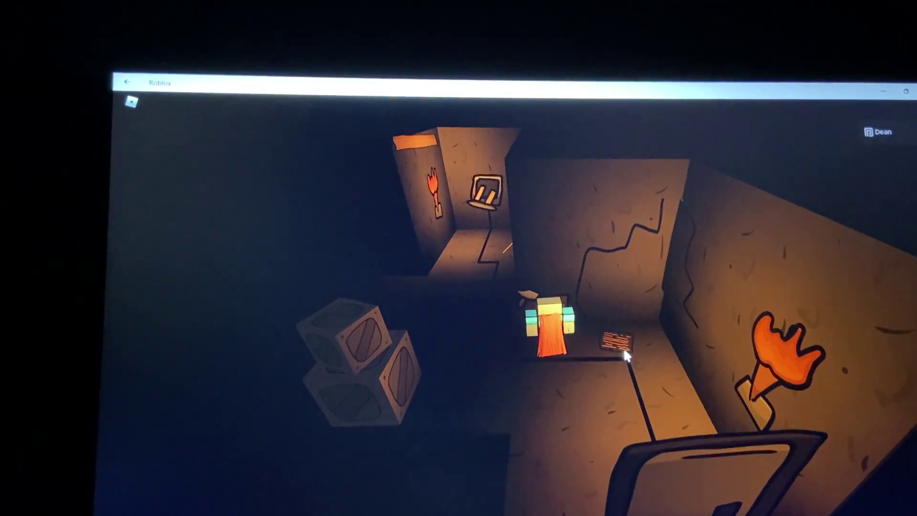
left_click(624, 348)
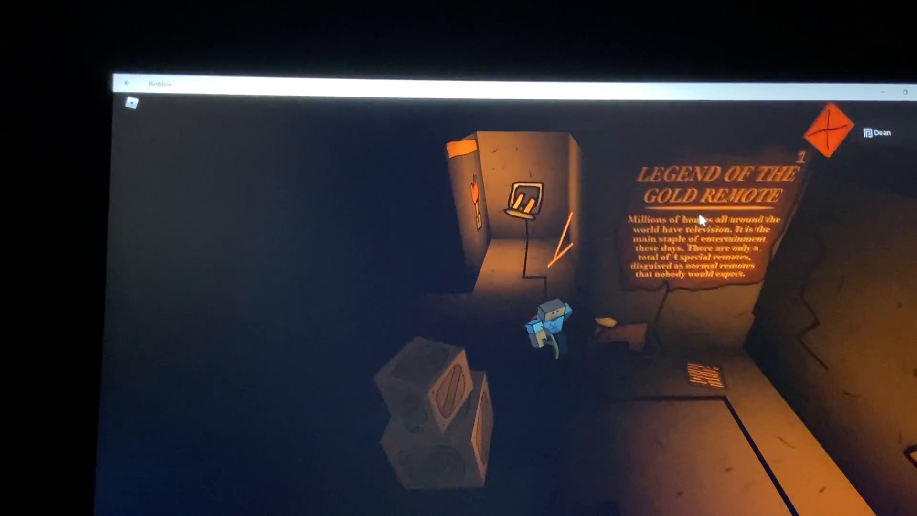
key("s")
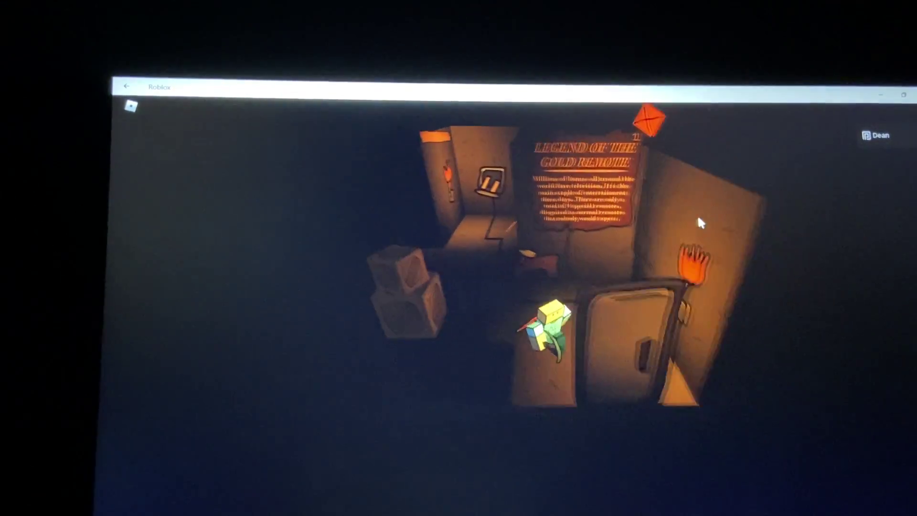
key("w")
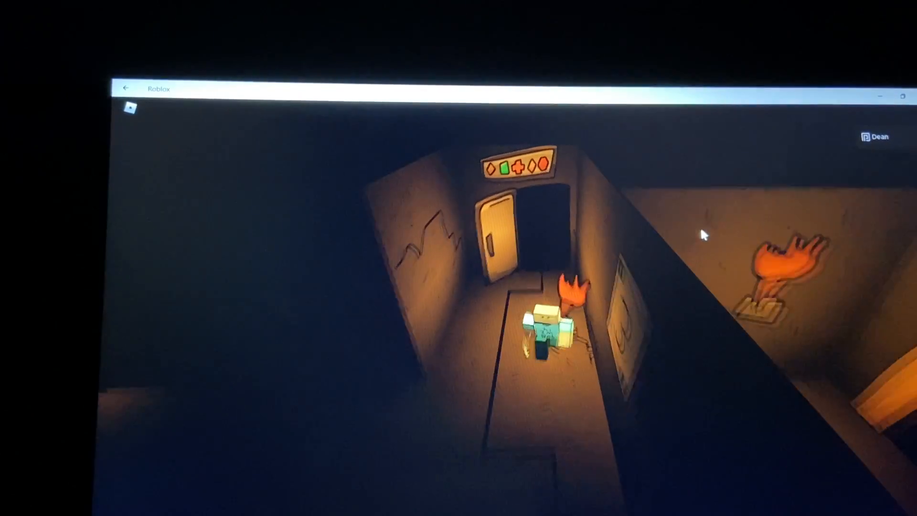
key("w")
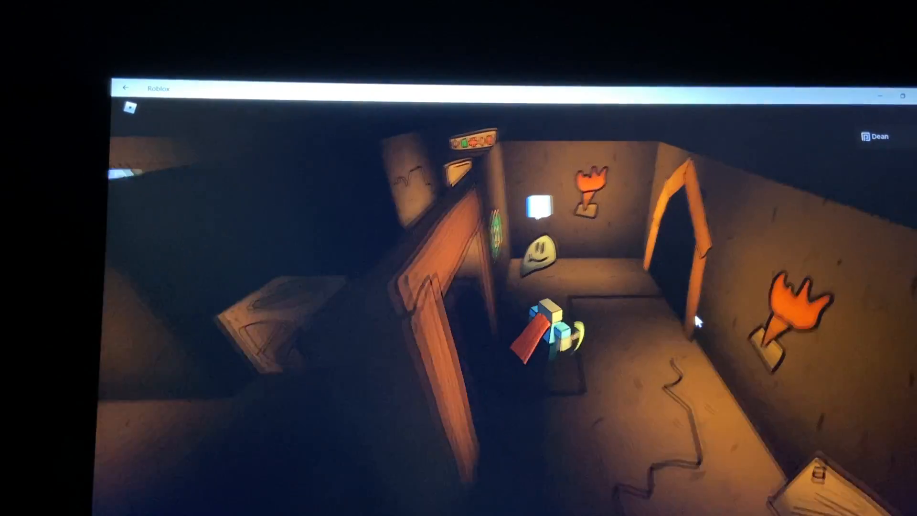
key("w")
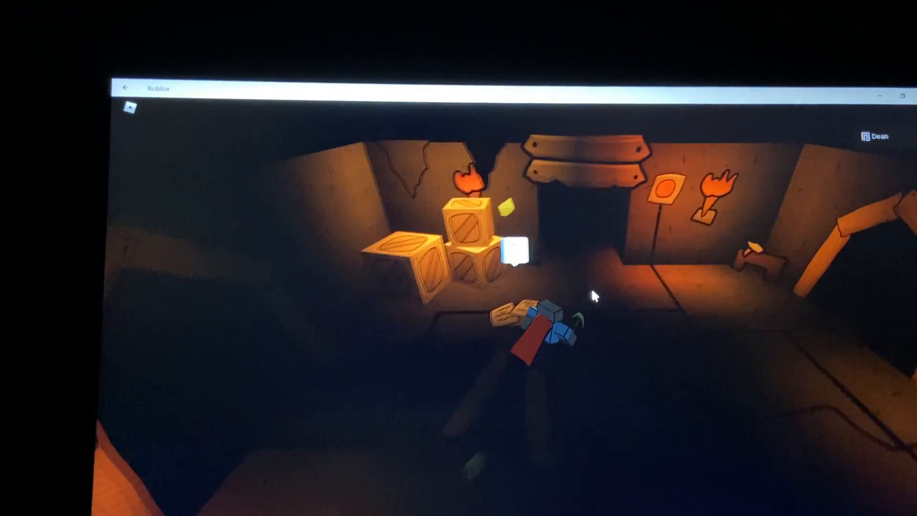
Walk down the lit wooden staircase and step into the hanging lift basket
key("w")
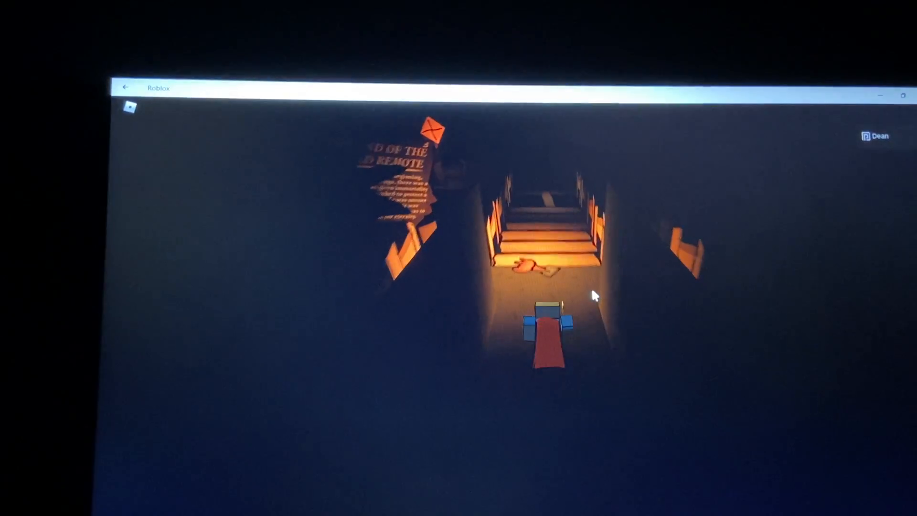
key("w")
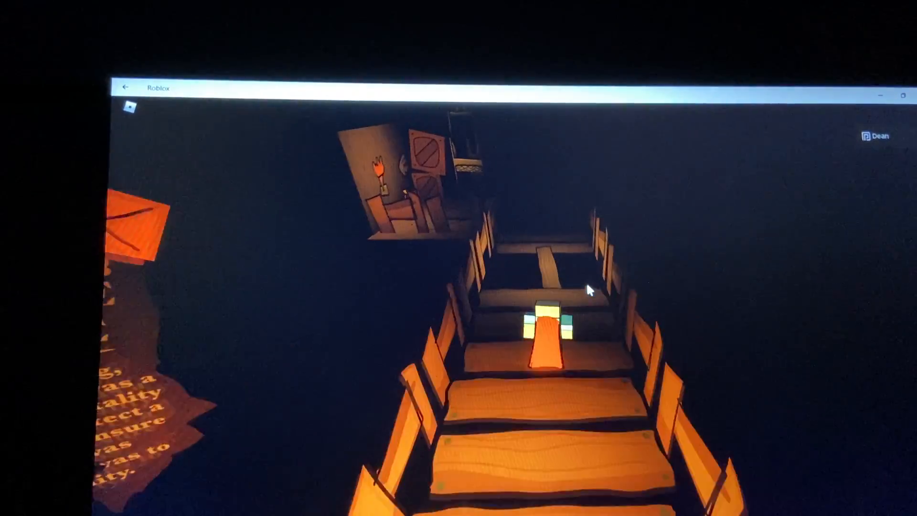
key("w")
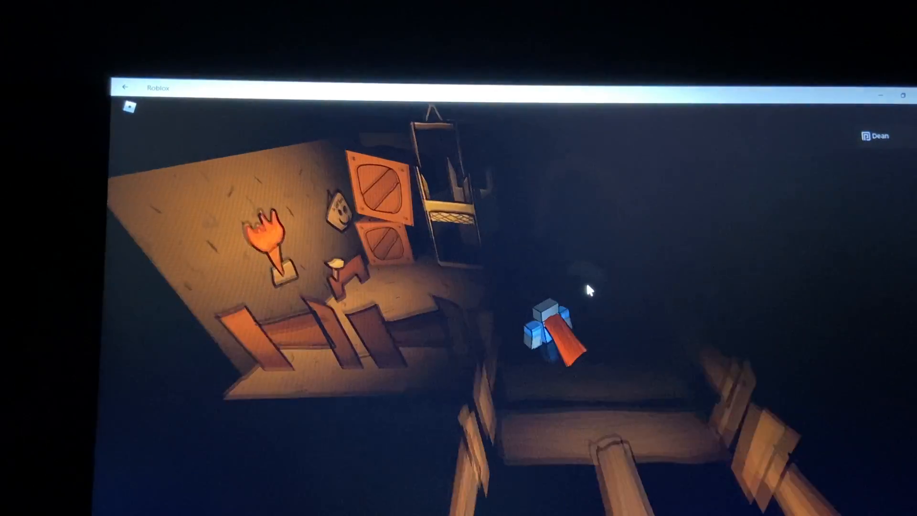
left_click_drag(586, 289, 756, 389)
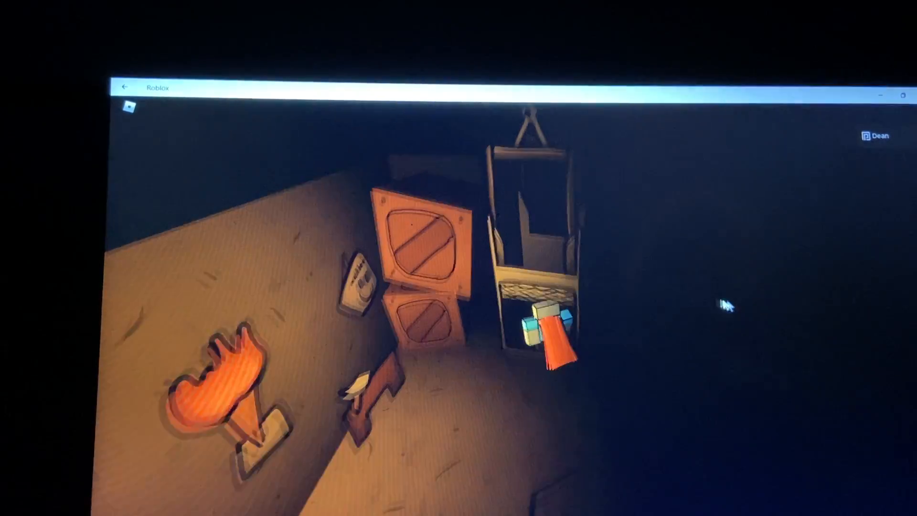